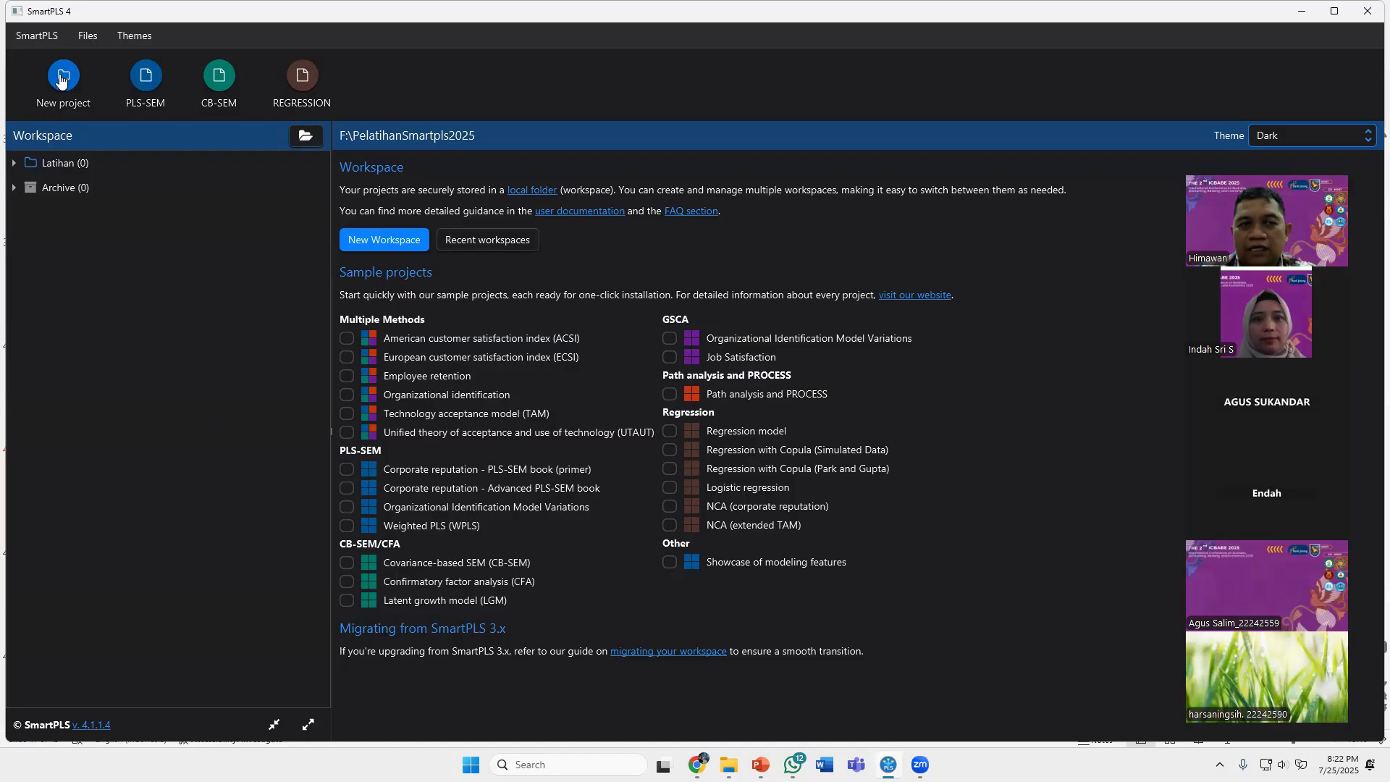
Create a new project named Latihan1 in the workspace
click(64, 77)
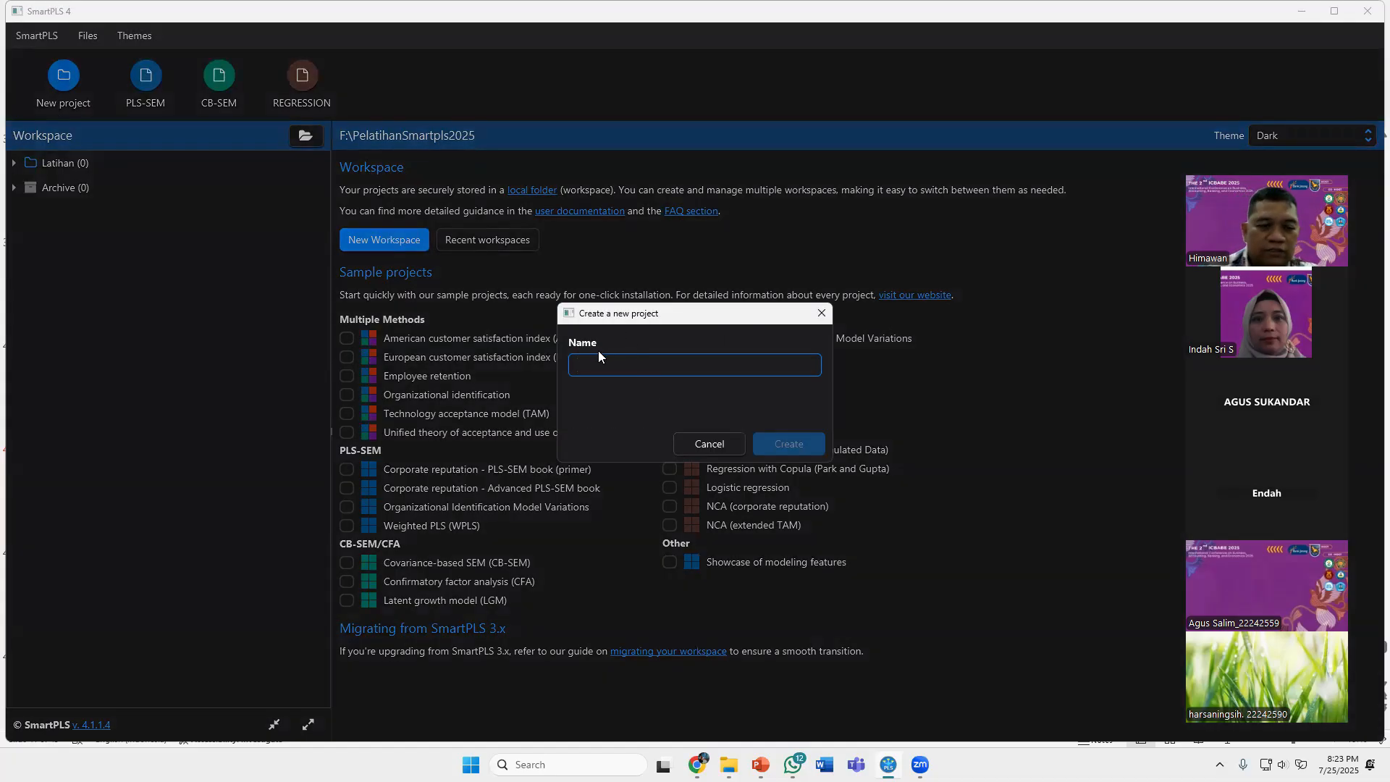
text(Lat)
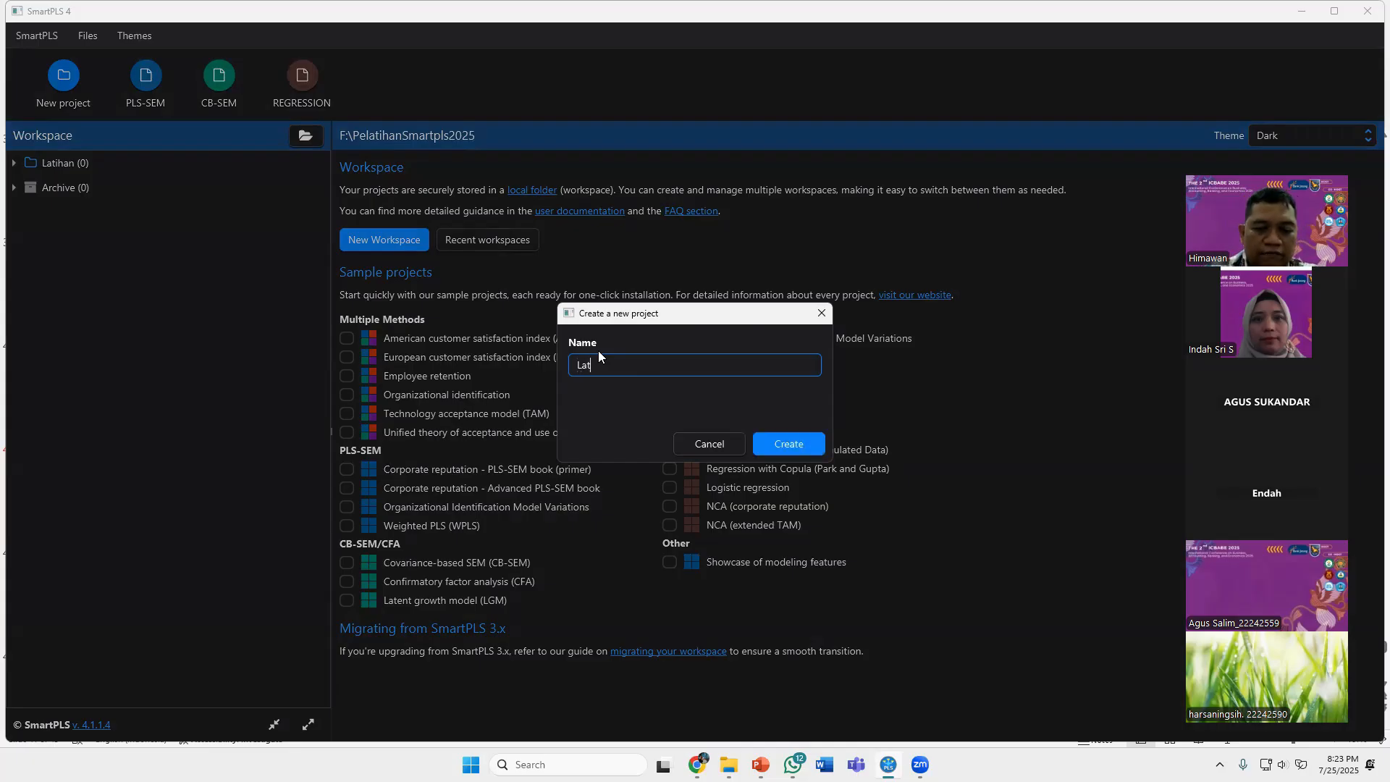
text(ihan1)
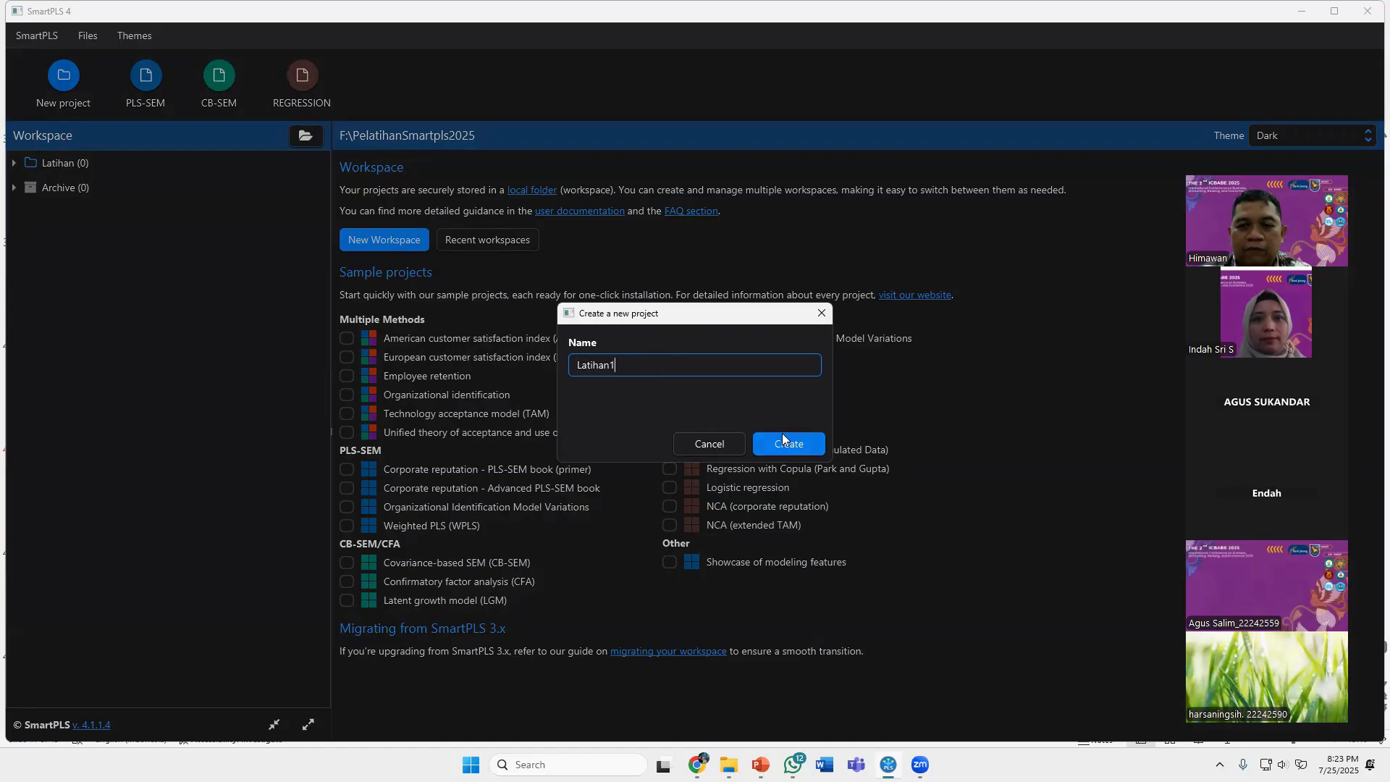
click(799, 440)
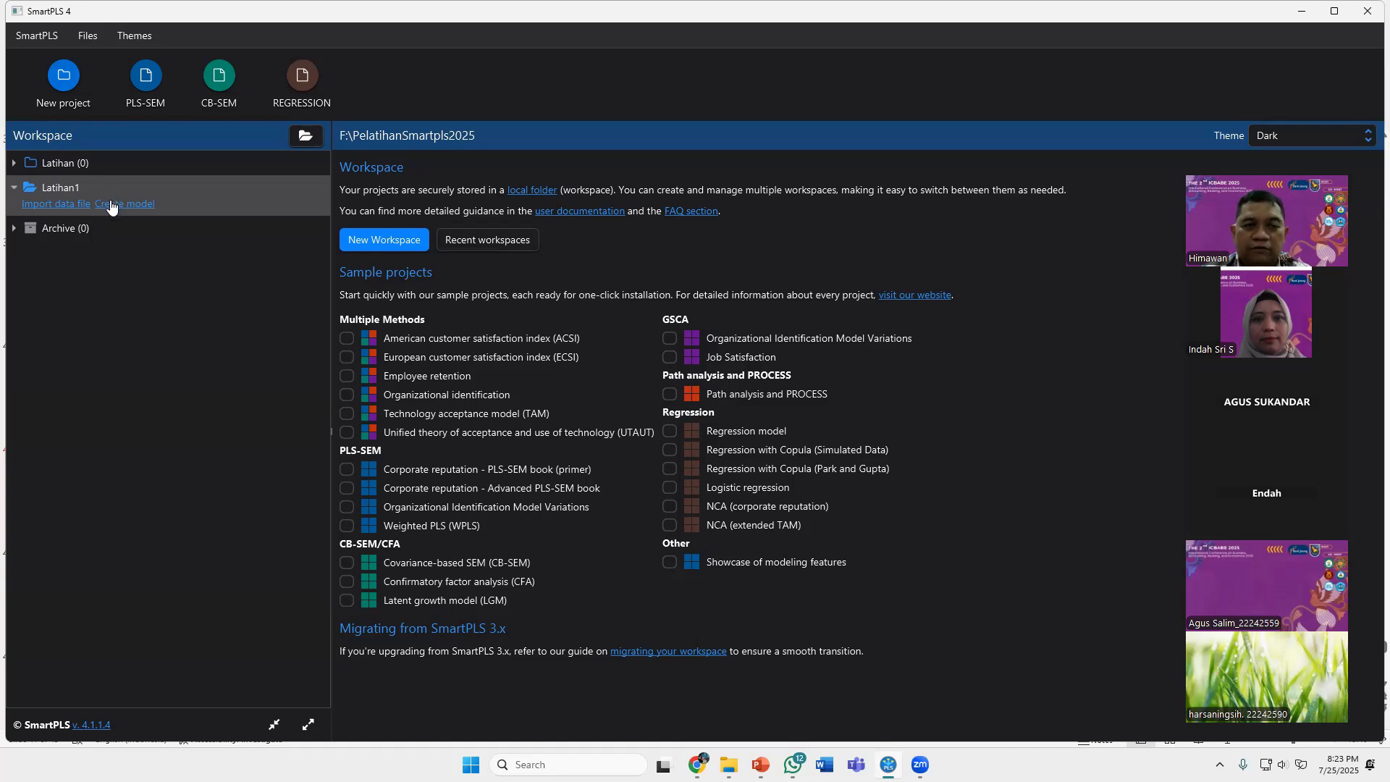
click(302, 136)
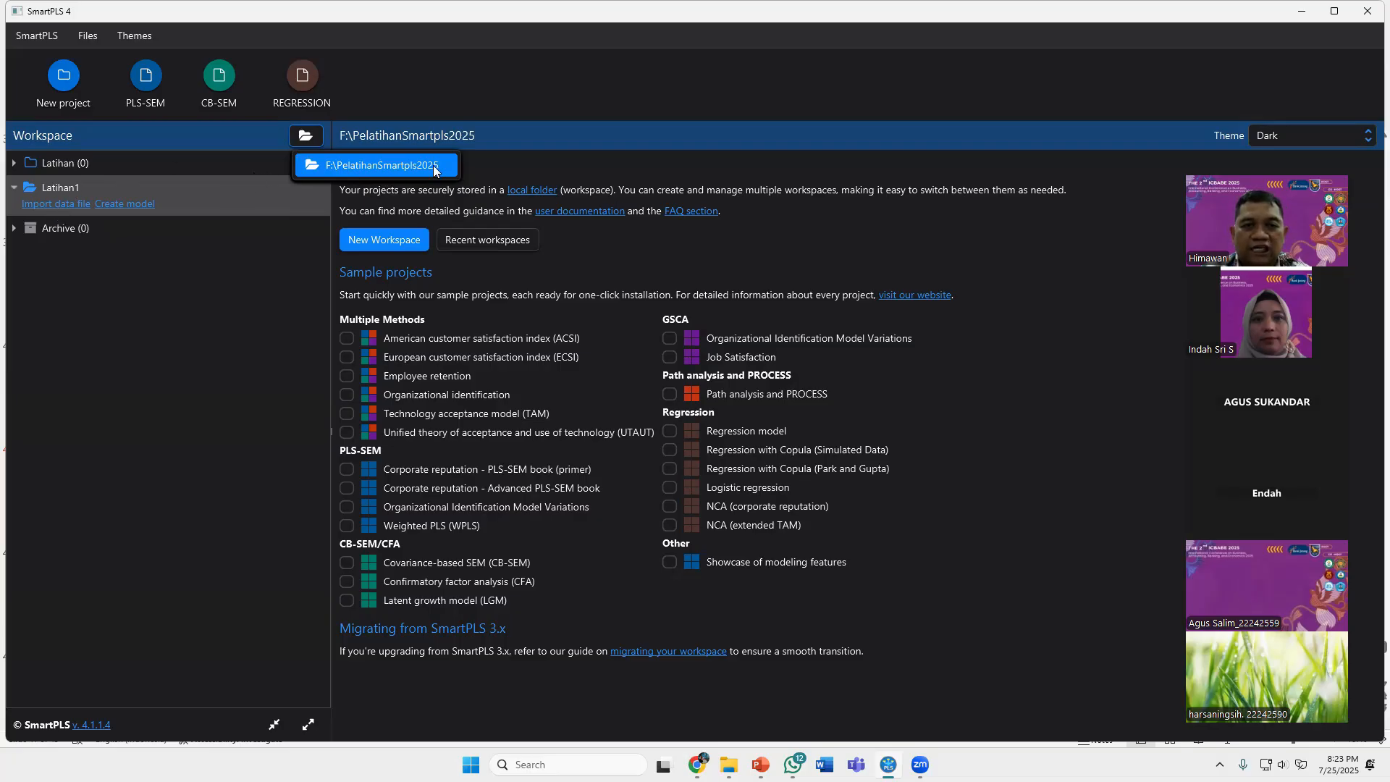
click(243, 143)
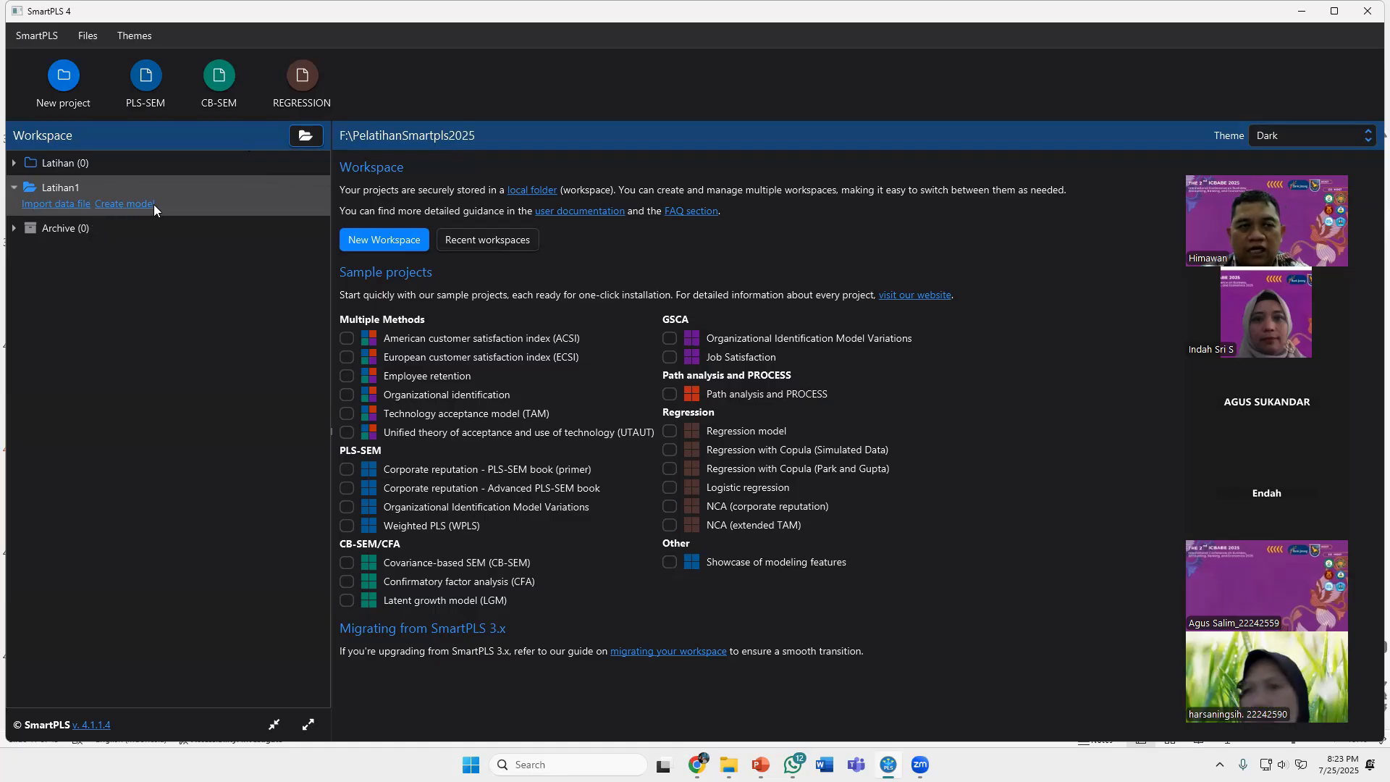
click(68, 208)
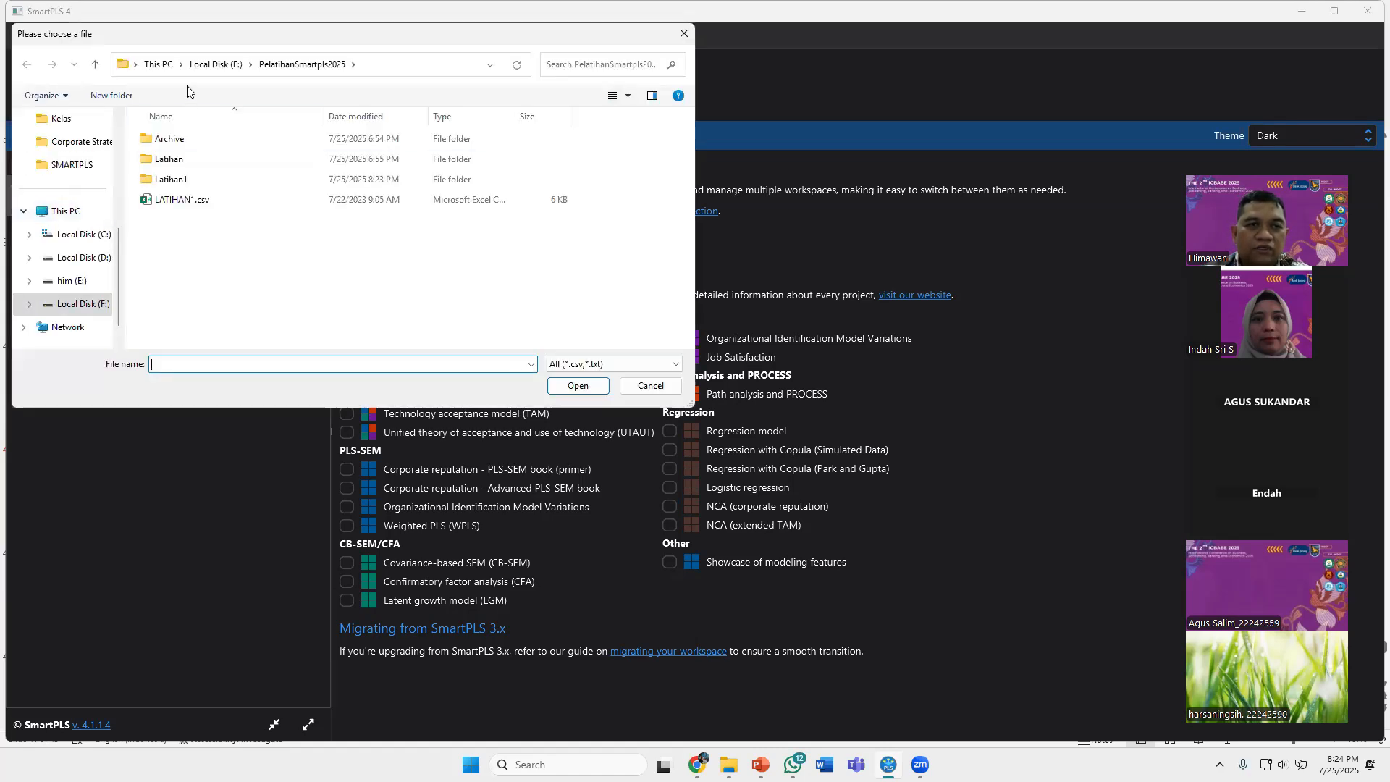
drag(195, 41, 321, 109)
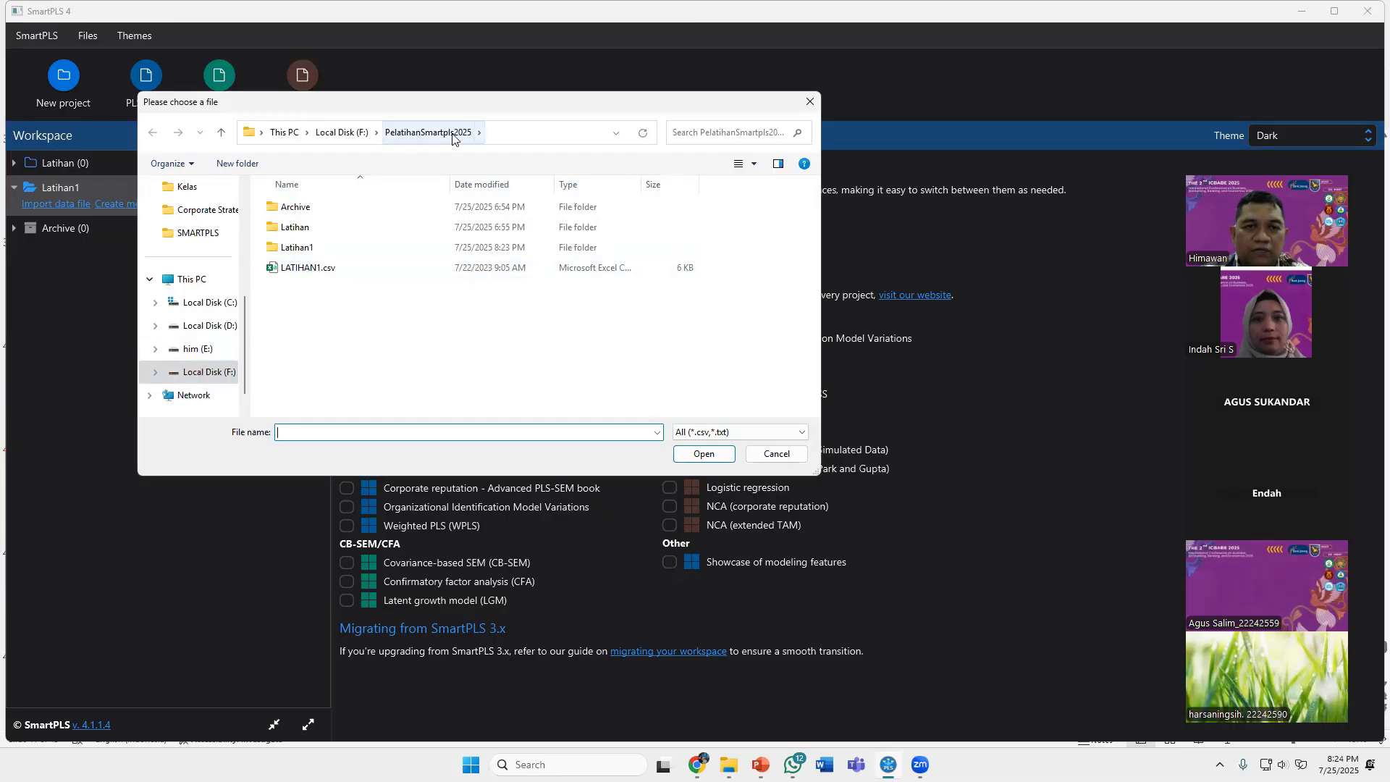
click(318, 269)
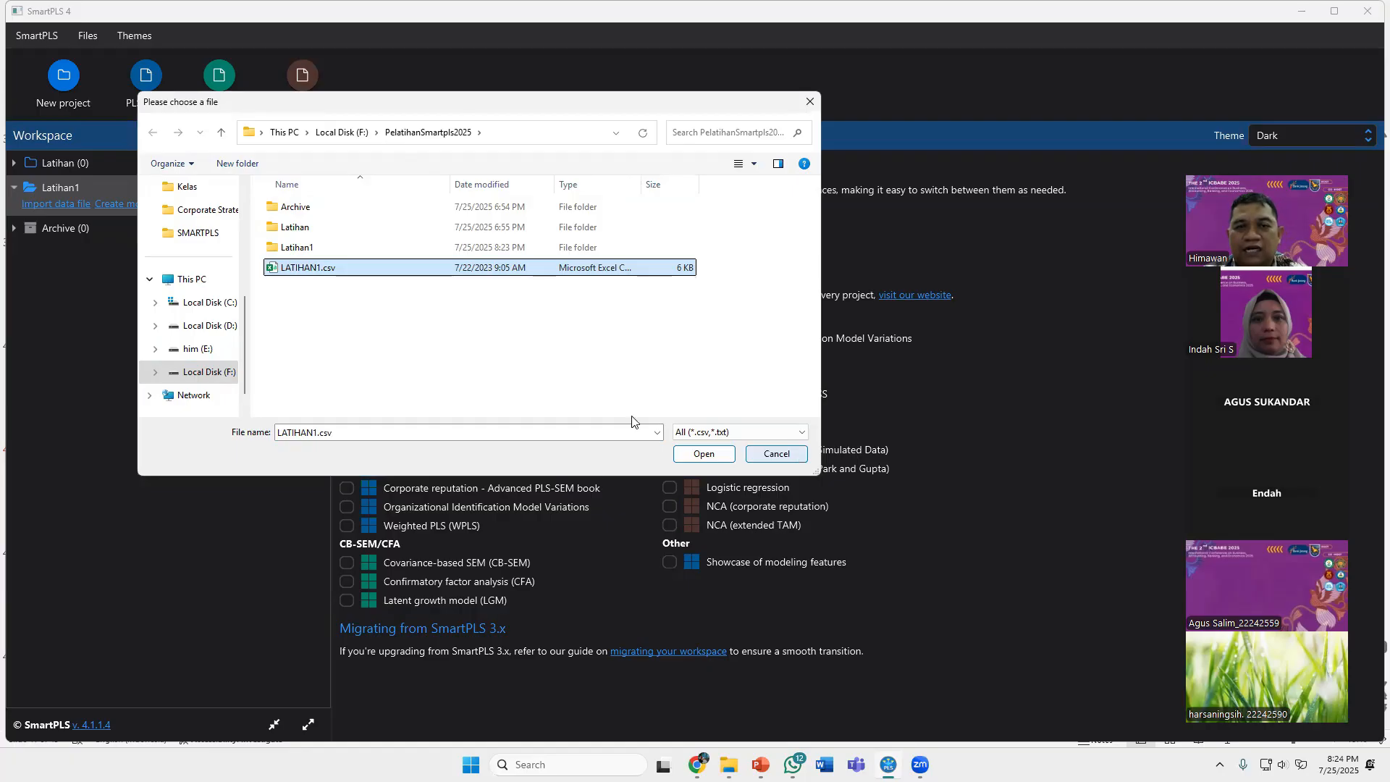
click(777, 453)
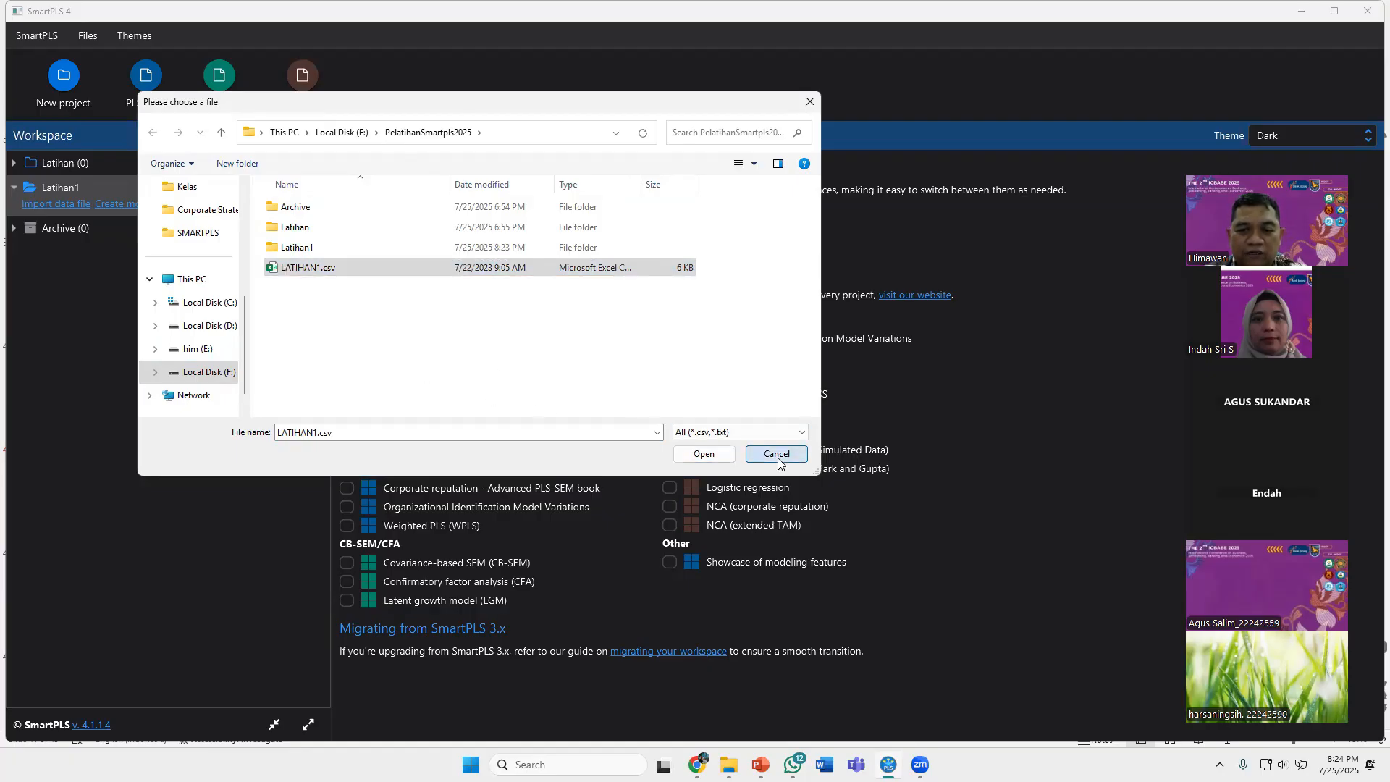
Switch to File Explorer and open the LATIHAN1.xlsx workbook from the PelatihanSmartpls2025 folder on drive F
click(729, 765)
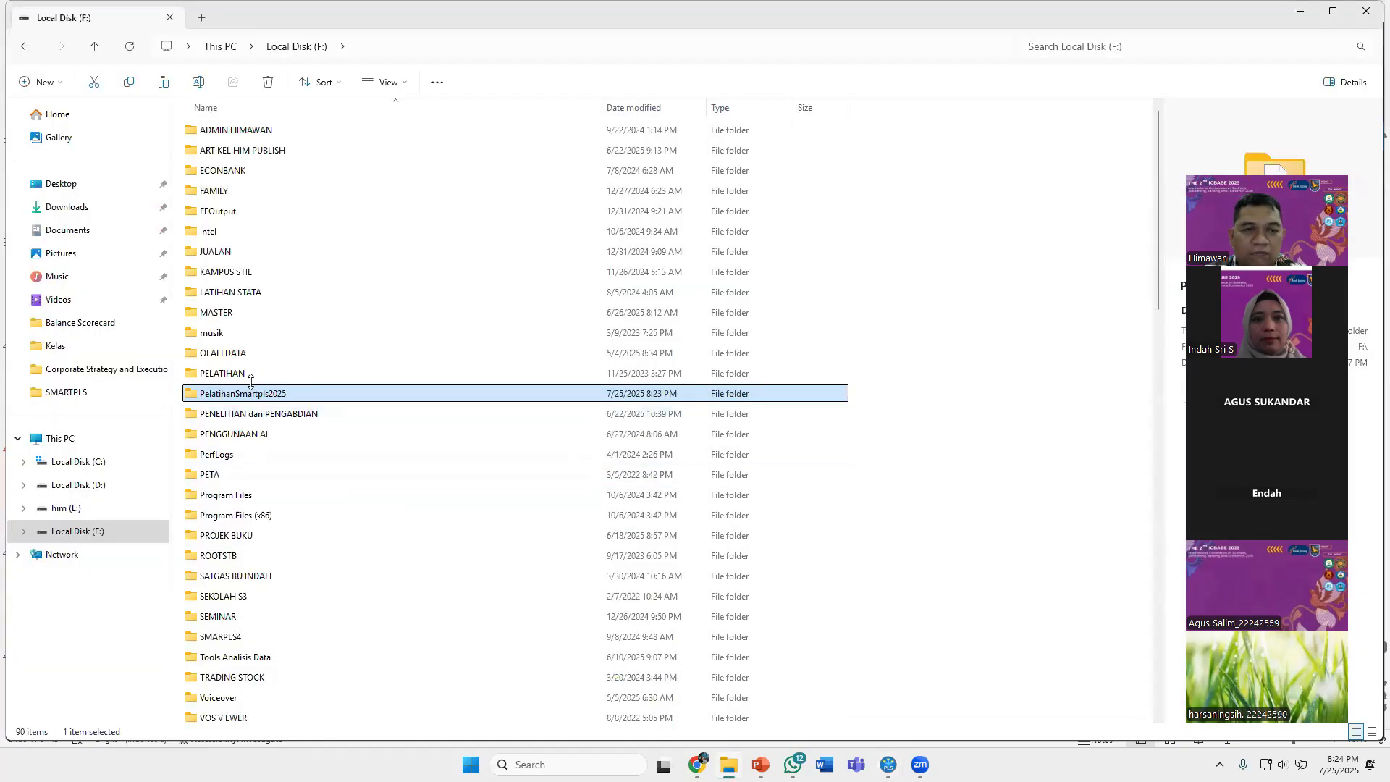
double_click(246, 393)
click(247, 232)
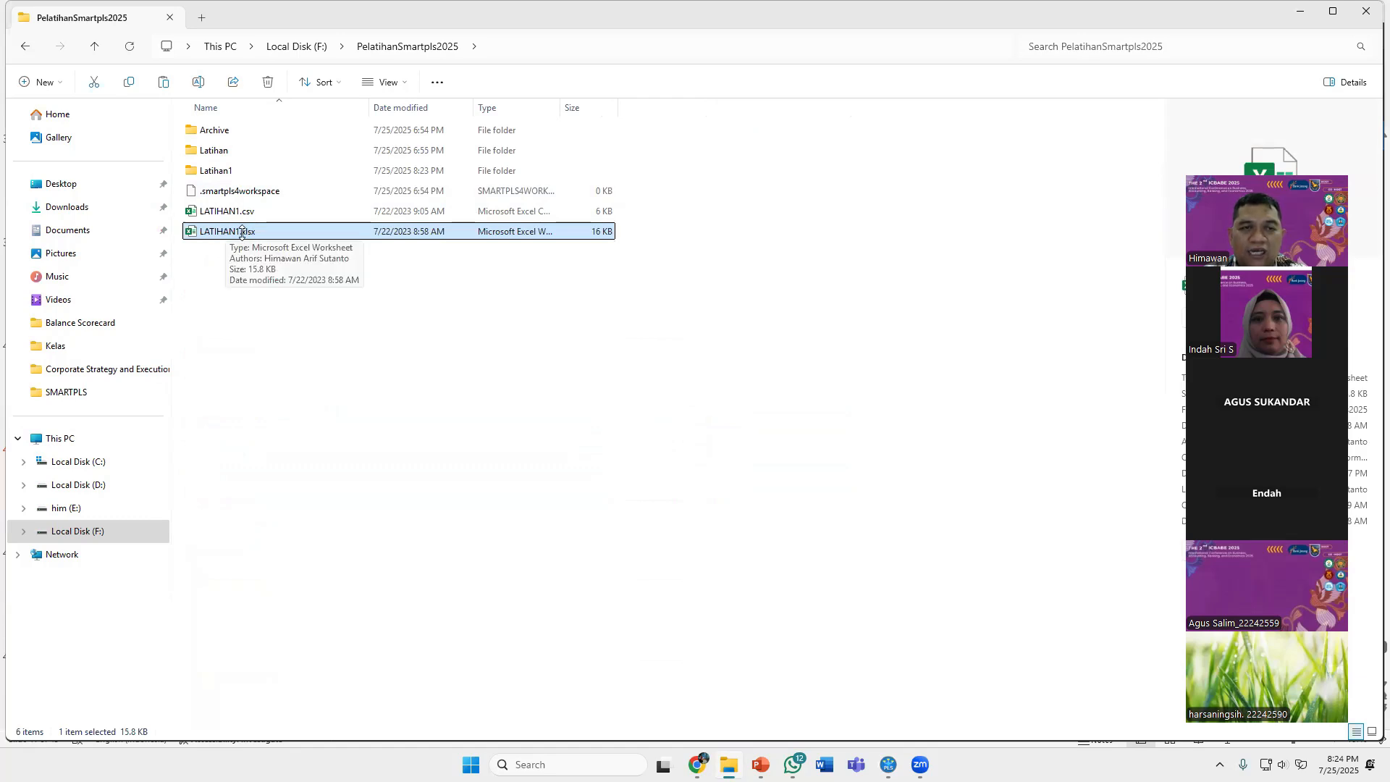
double_click(242, 231)
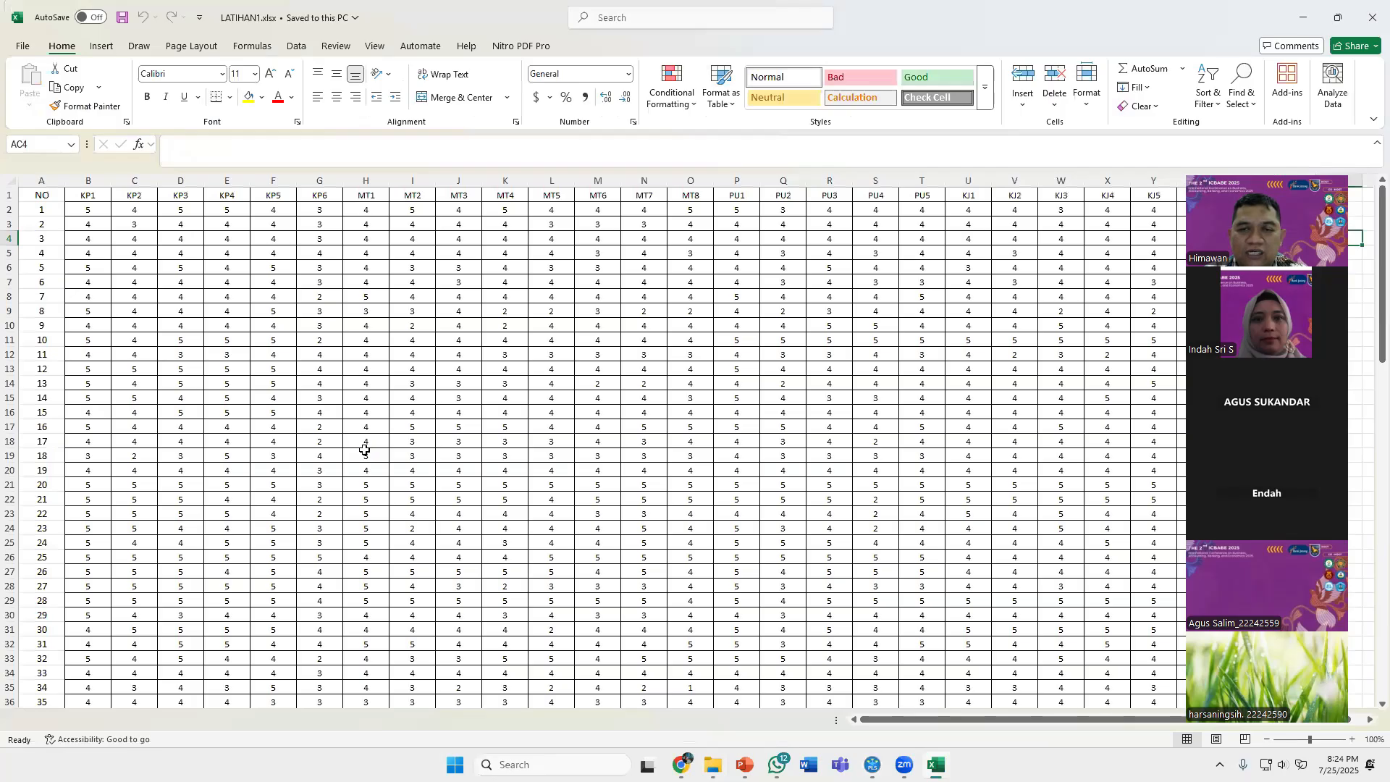
Examine the indicator headers in row 1, from KP1 to KP6 and from MT1 to MT4
click(840, 521)
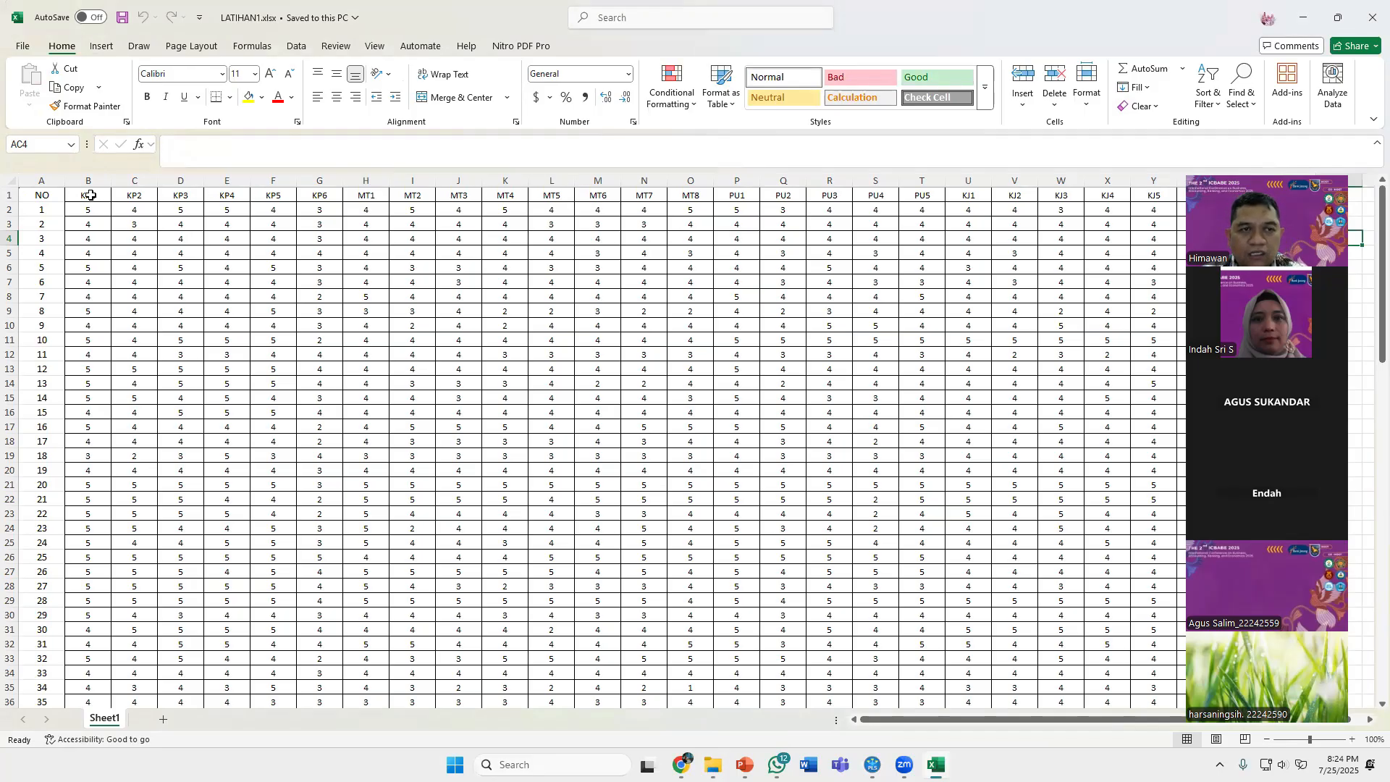
click(132, 195)
click(92, 196)
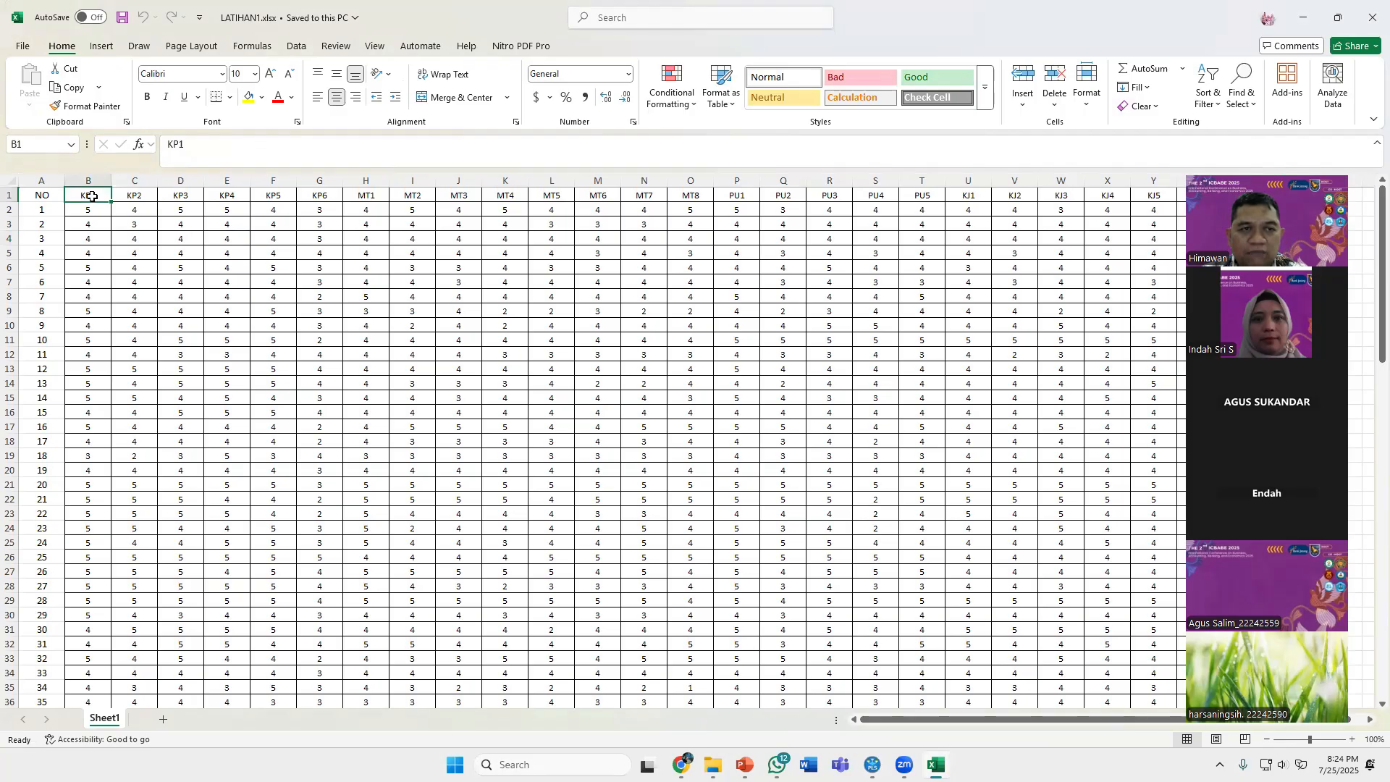
click(125, 195)
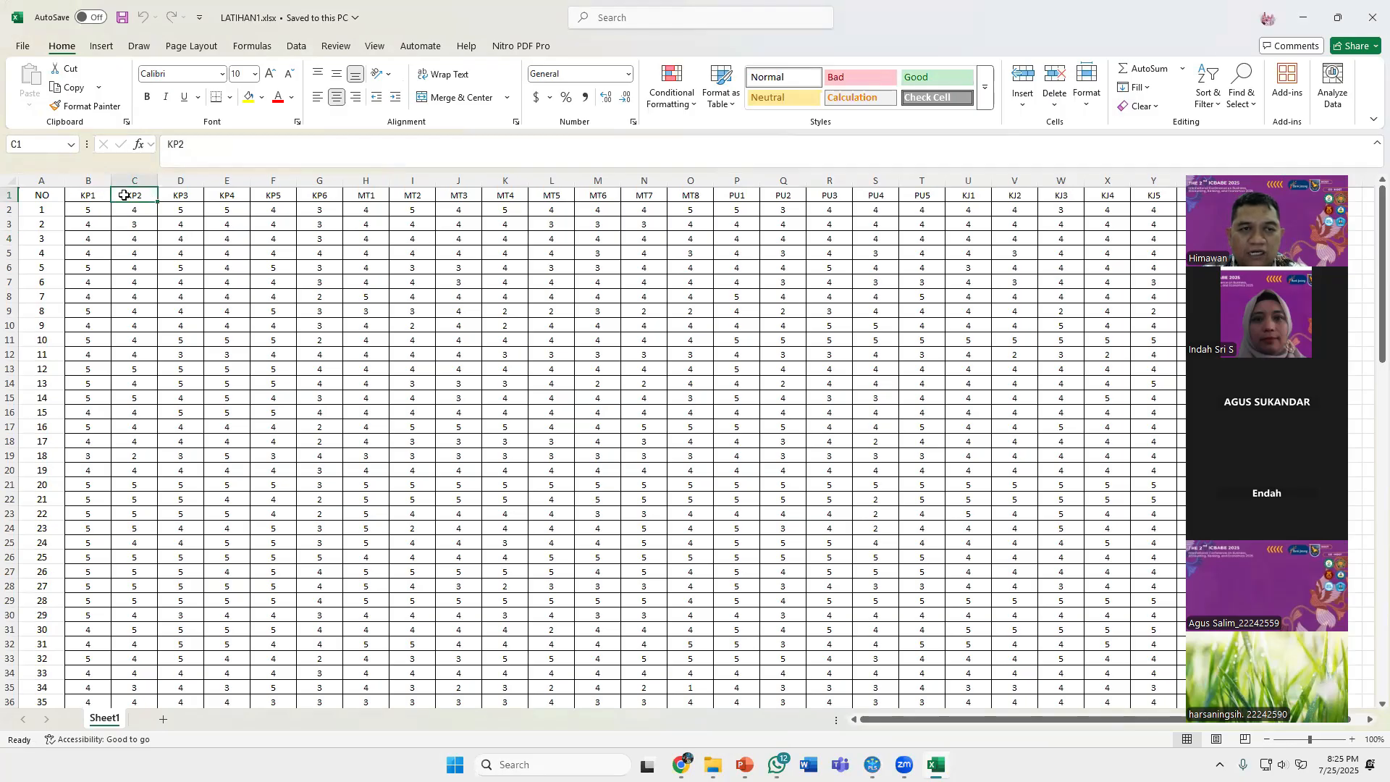
click(179, 196)
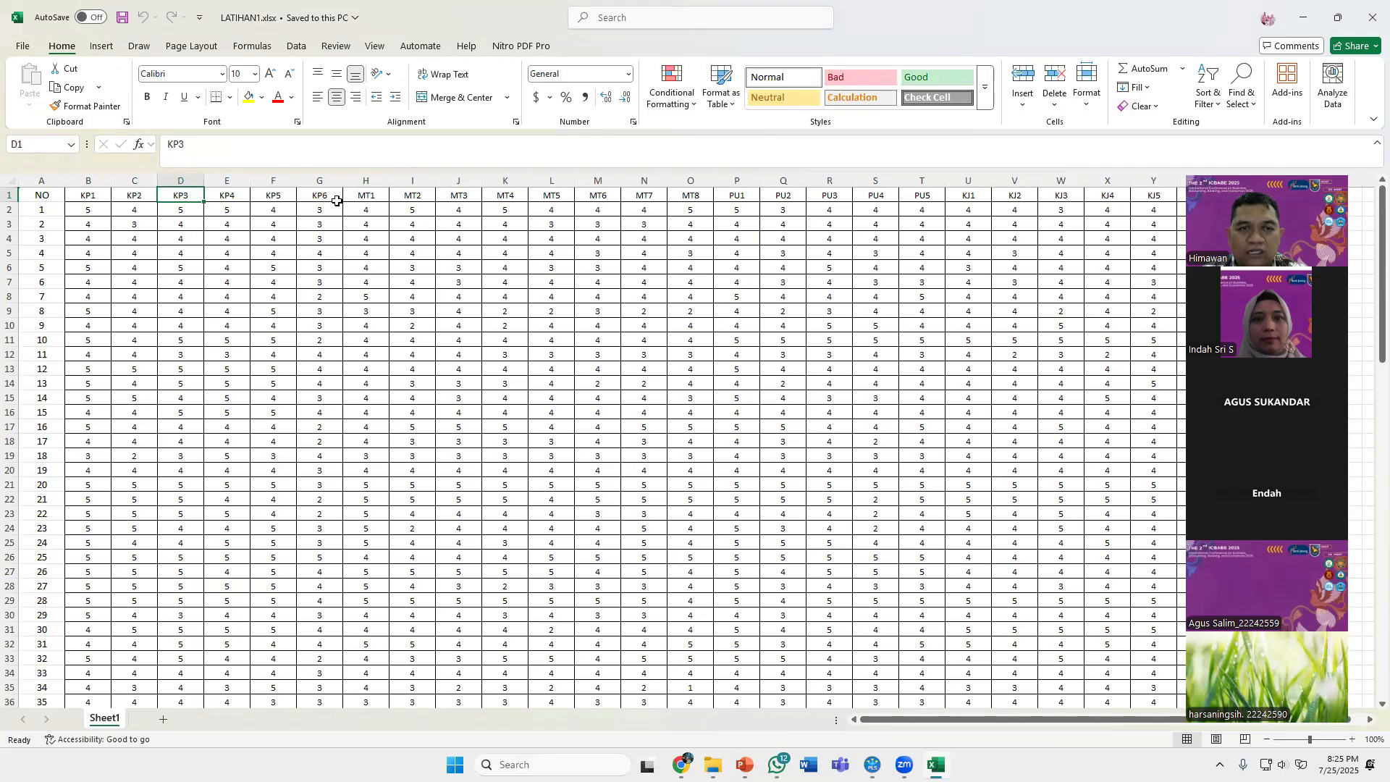
drag(87, 194, 319, 197)
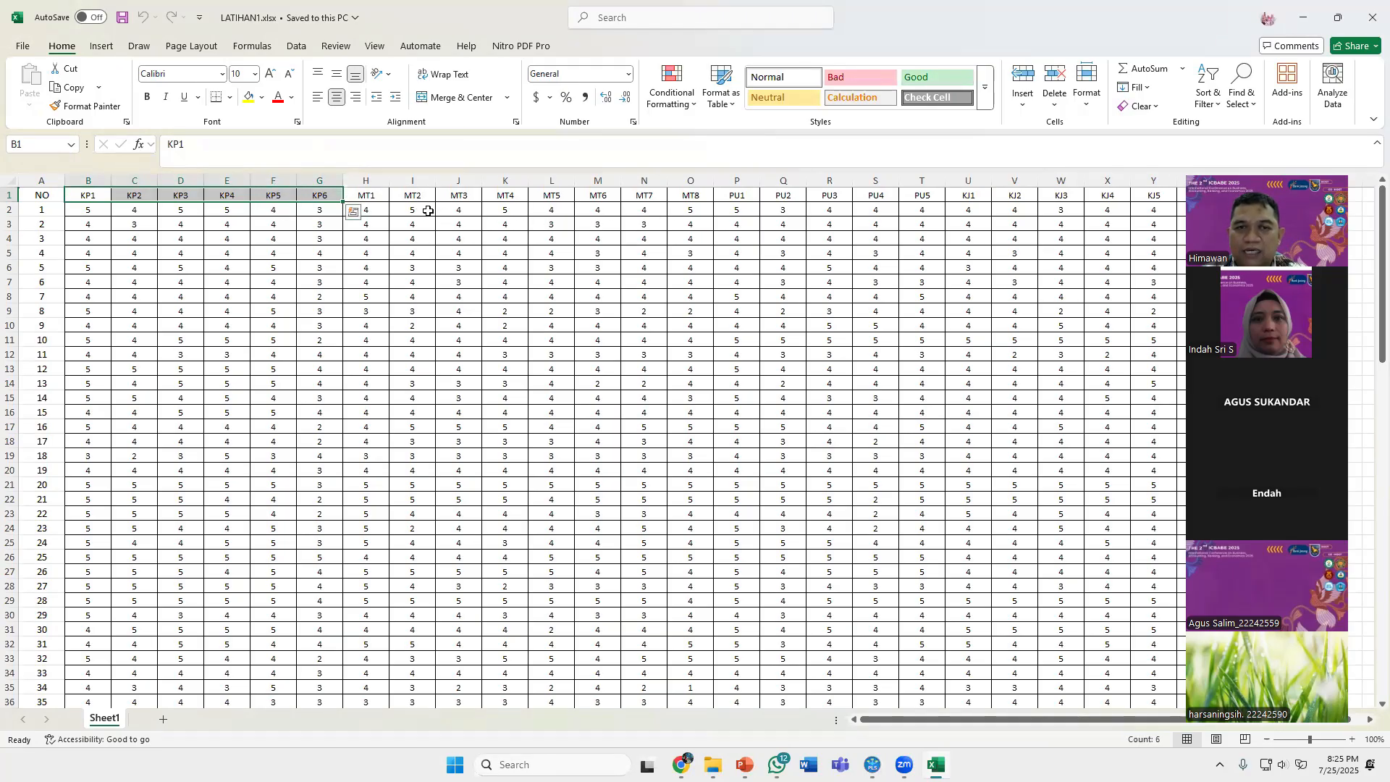
click(365, 197)
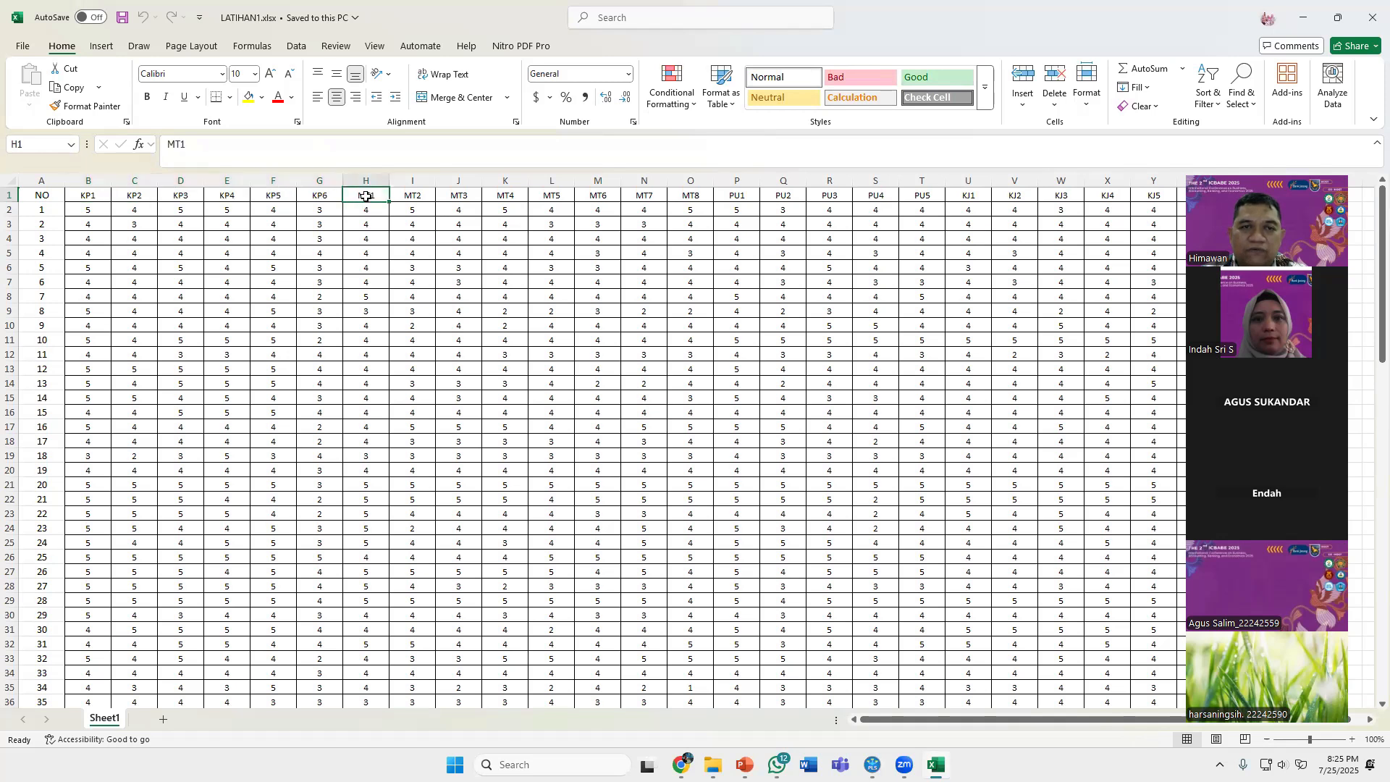
click(412, 197)
click(459, 198)
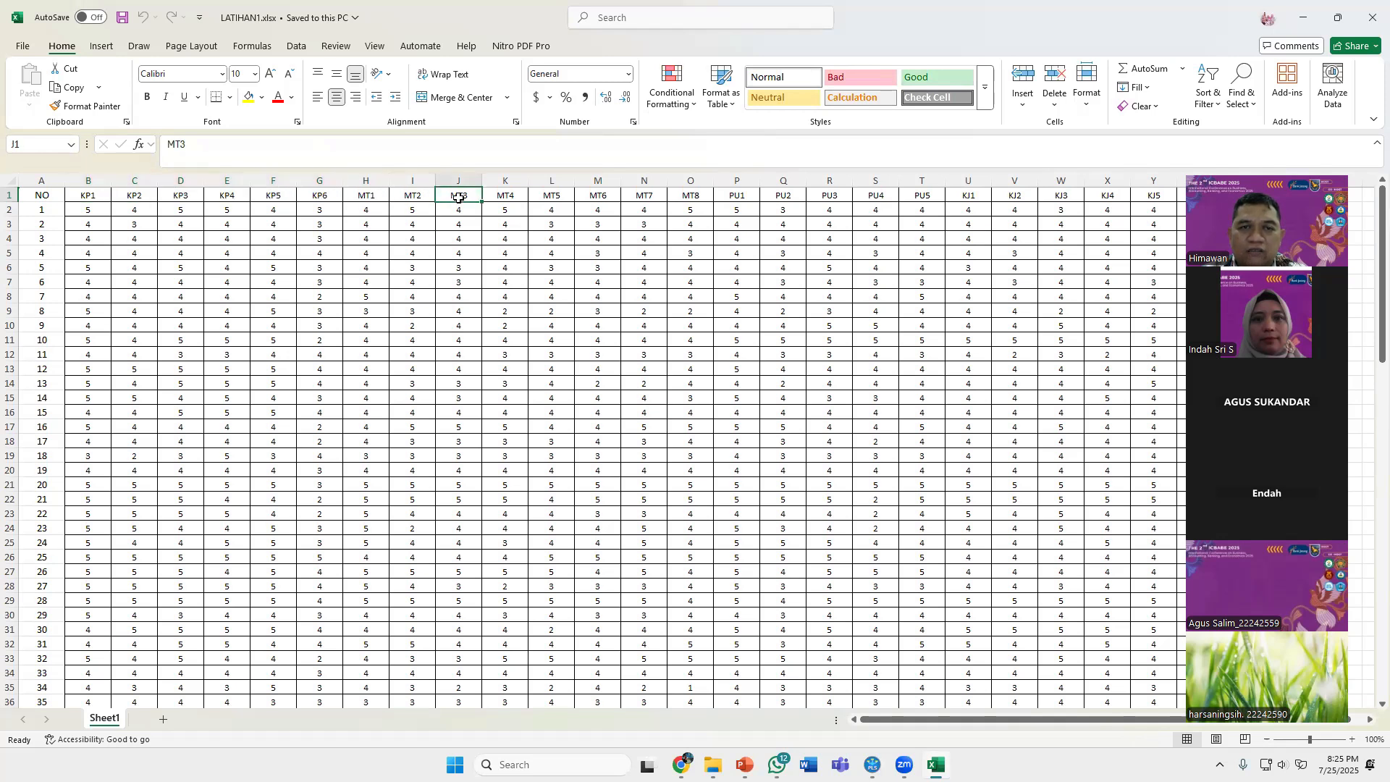
click(505, 195)
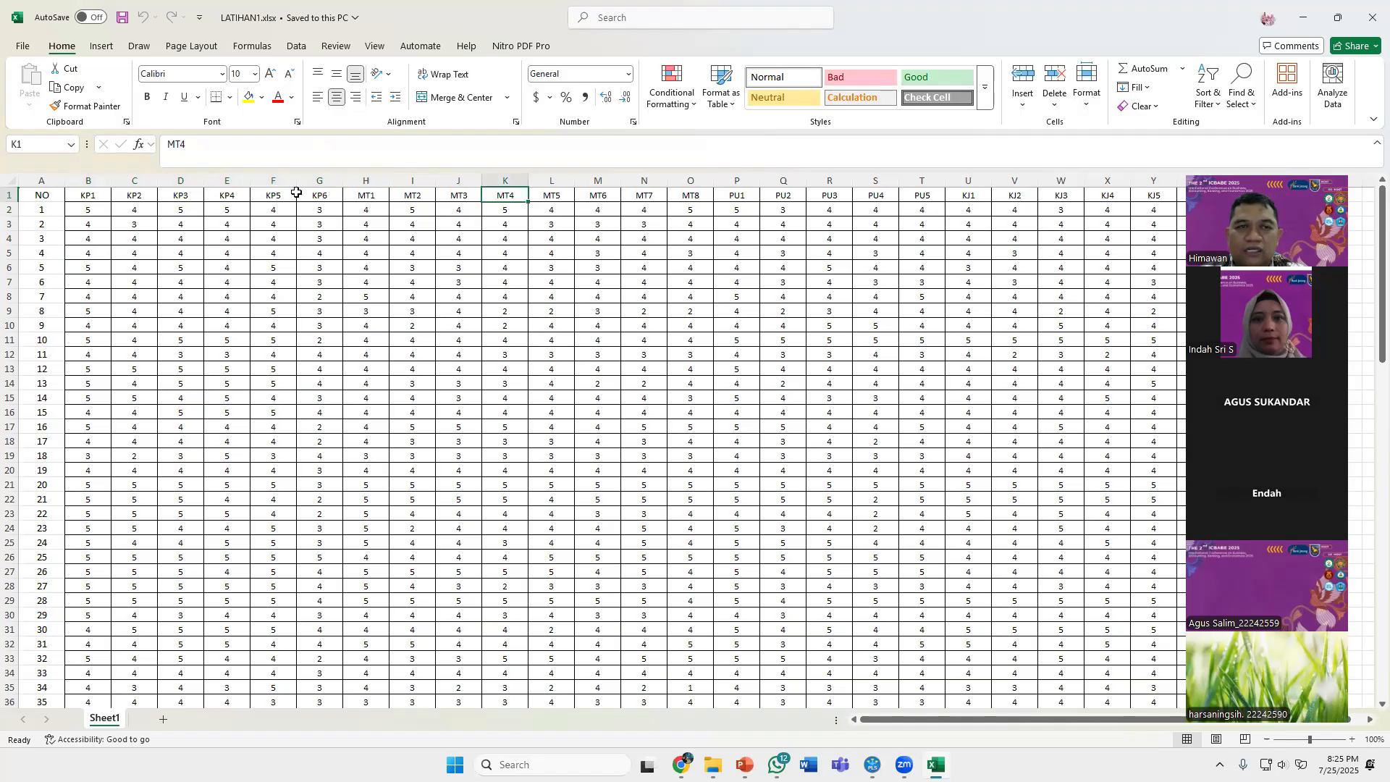
Save a copy of the workbook as datalatih1 in CSV (Comma delimited) format in PelatihanSmartpls2025, and close Excel
click(21, 46)
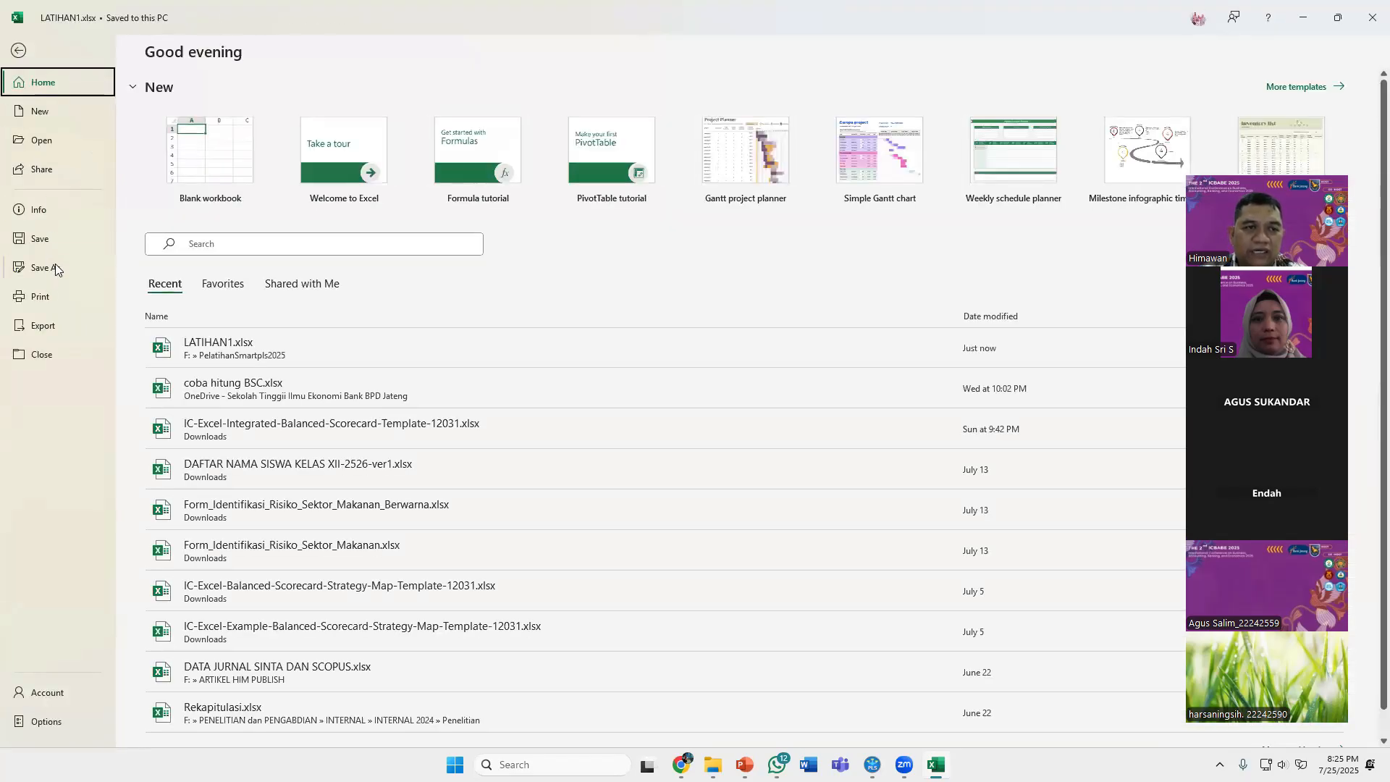
click(55, 263)
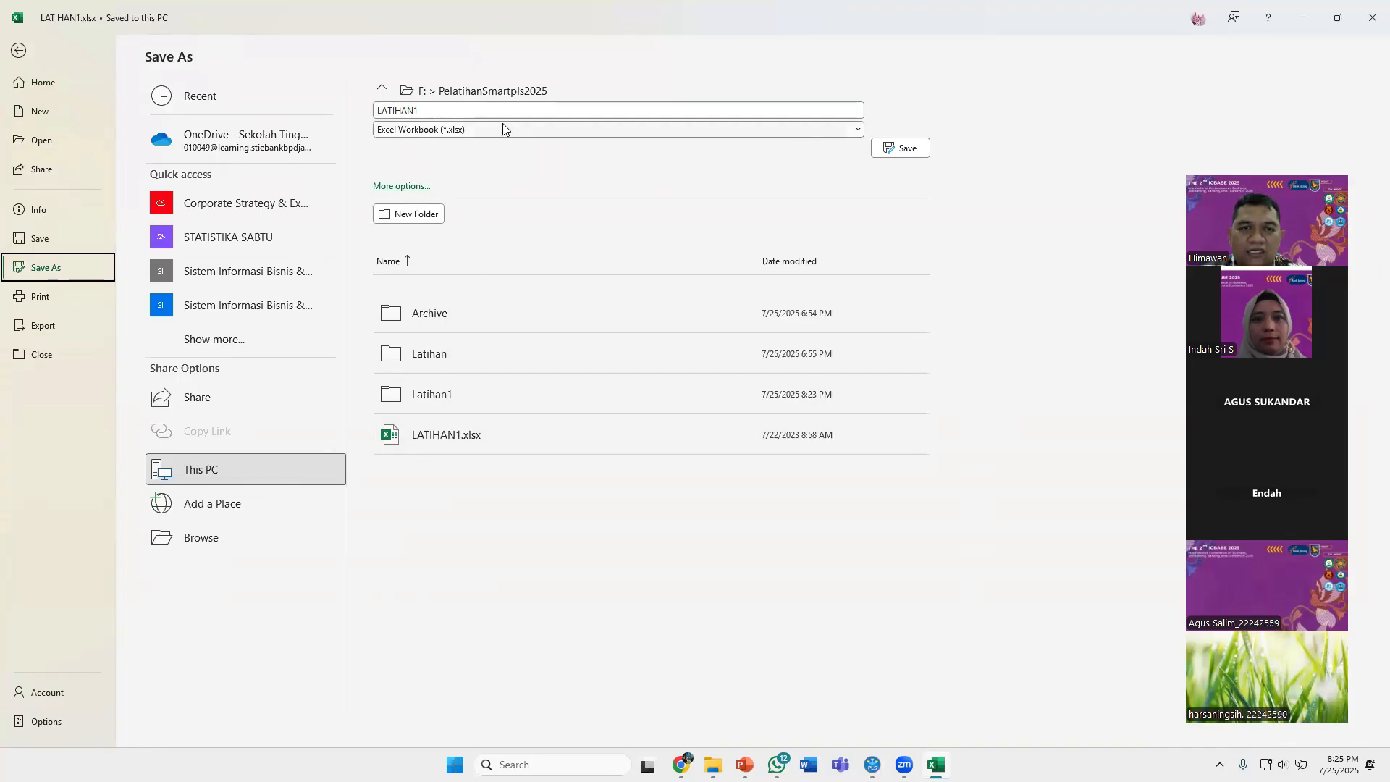
click(859, 128)
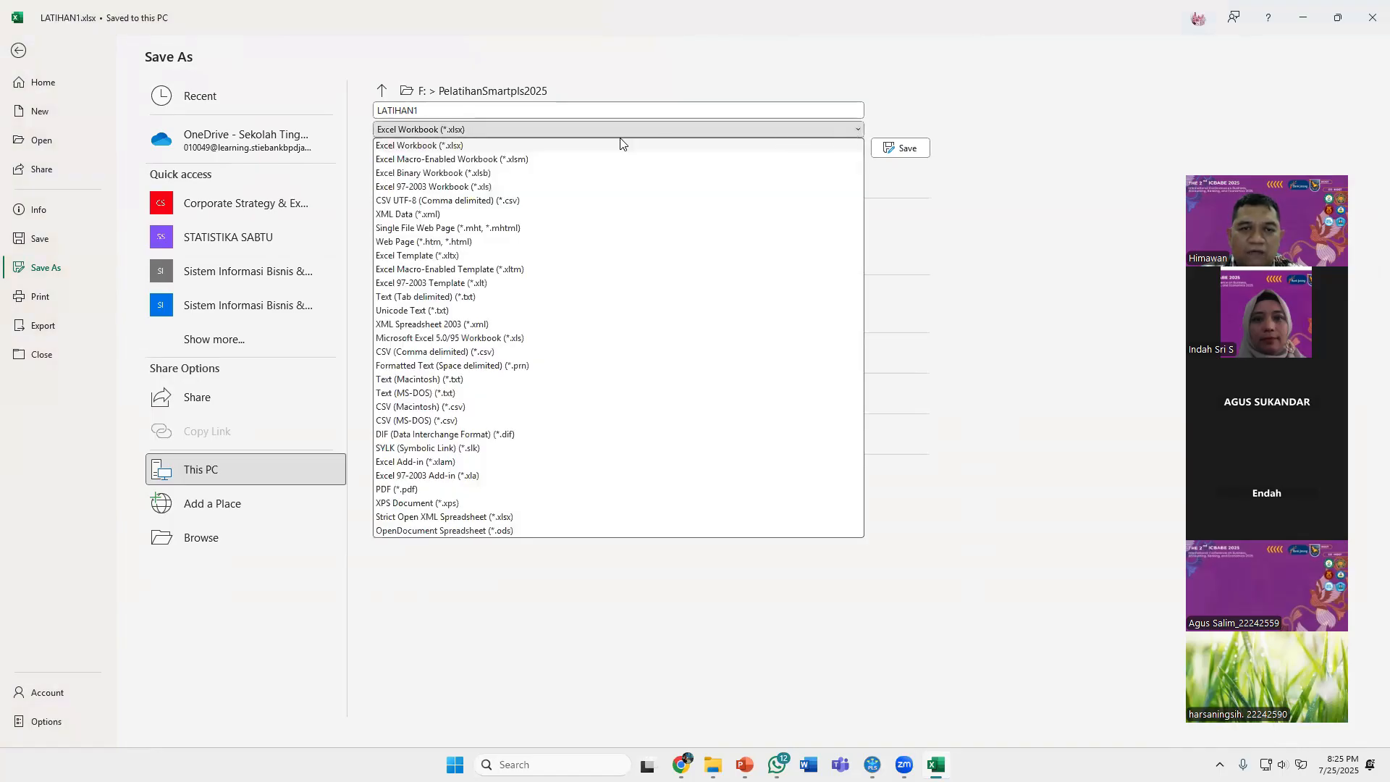
click(464, 353)
click(437, 113)
drag(437, 114, 325, 116)
text(datalatih1)
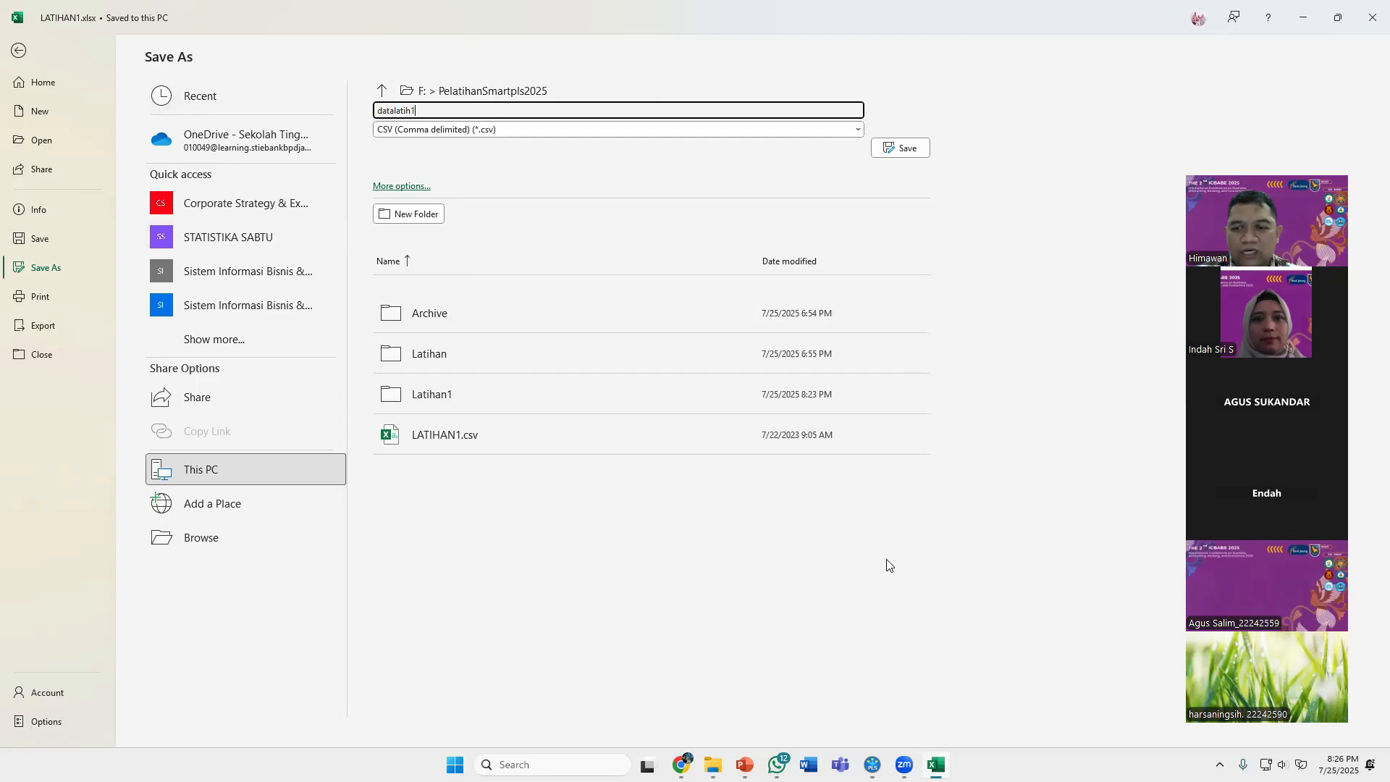
click(900, 147)
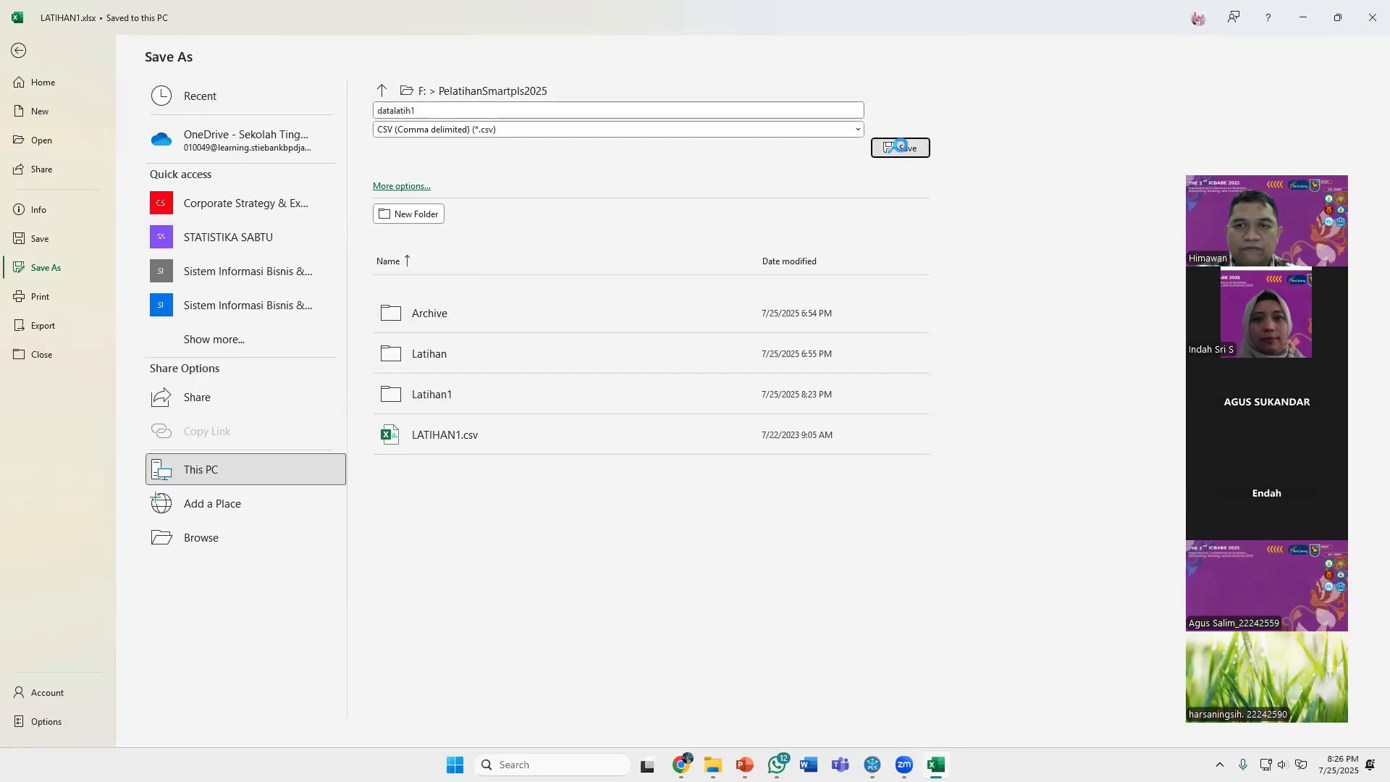
click(1373, 17)
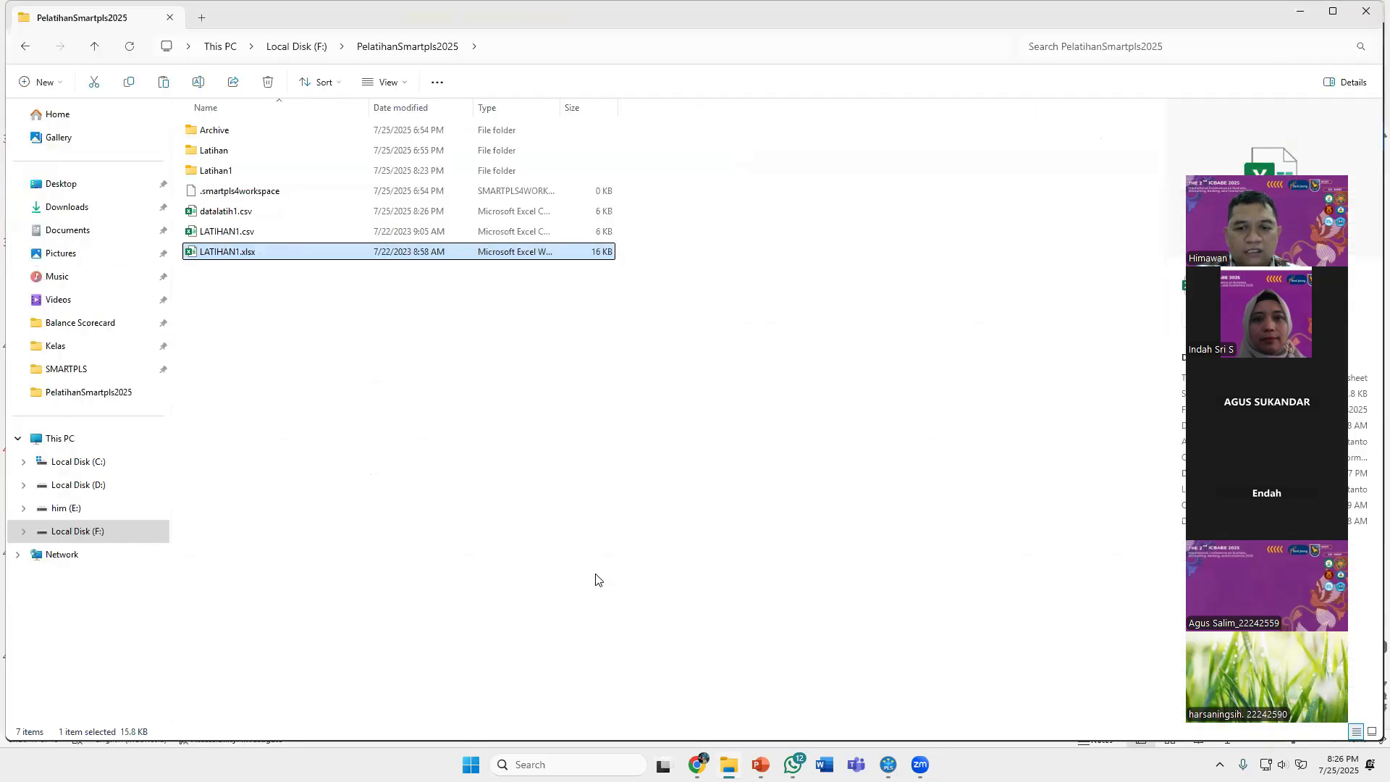
Switch back to SmartPLS and choose datalatih1.csv as the data file for the Latihan1 project
click(901, 756)
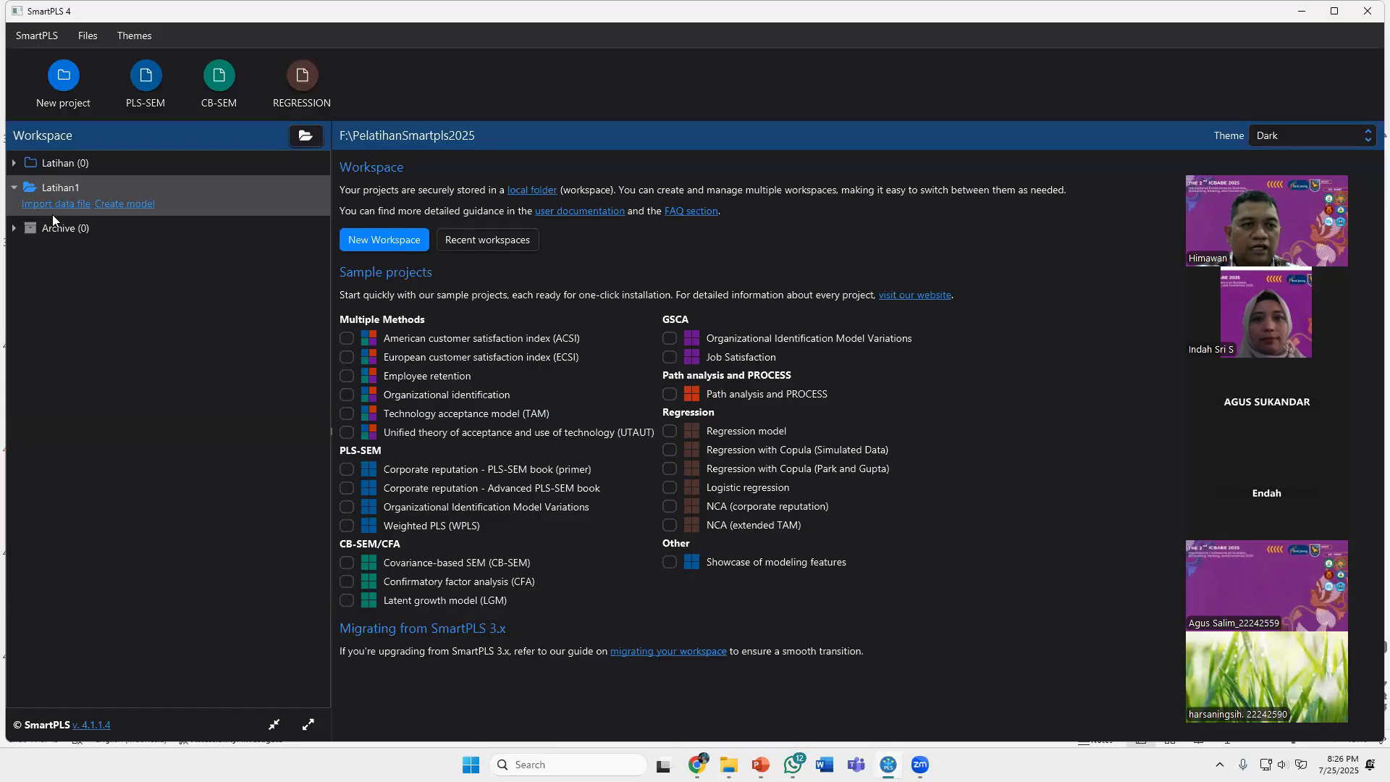
click(51, 205)
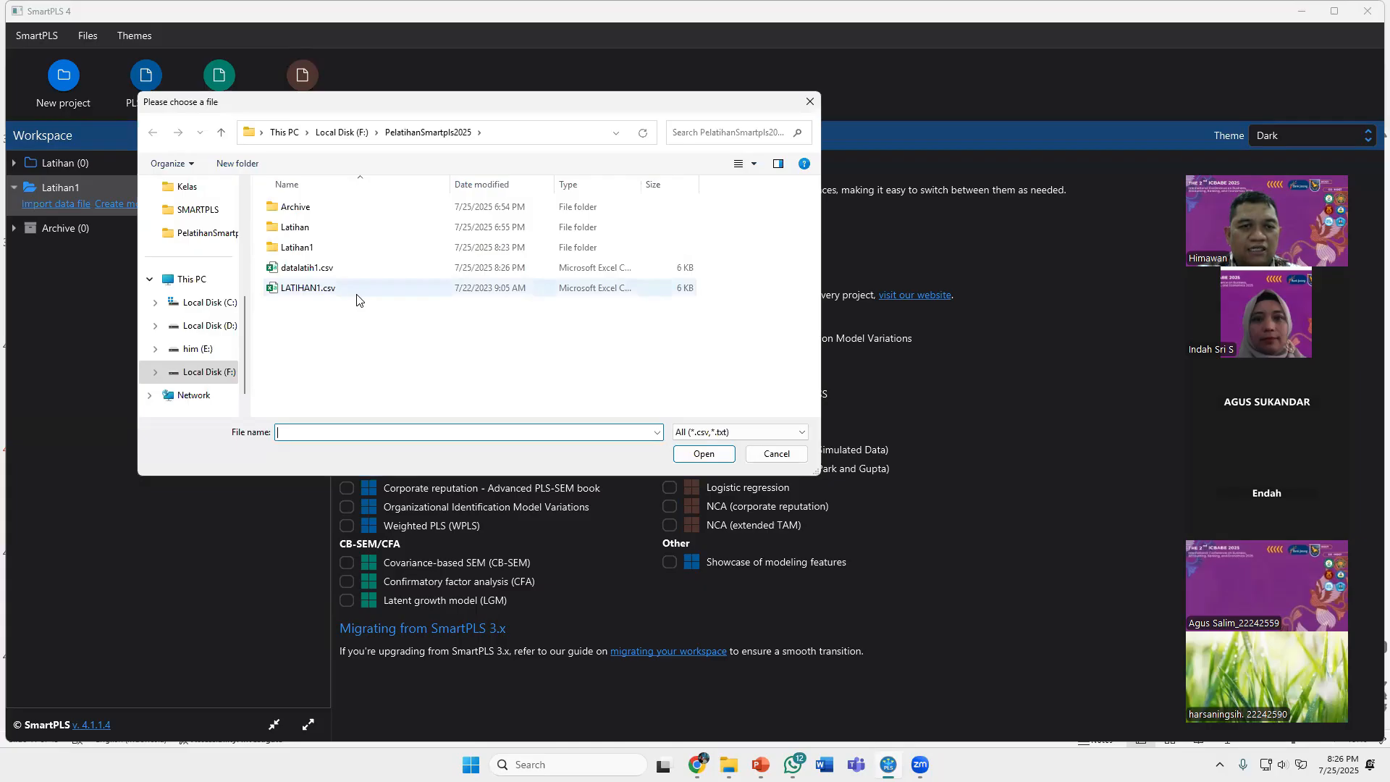
click(304, 270)
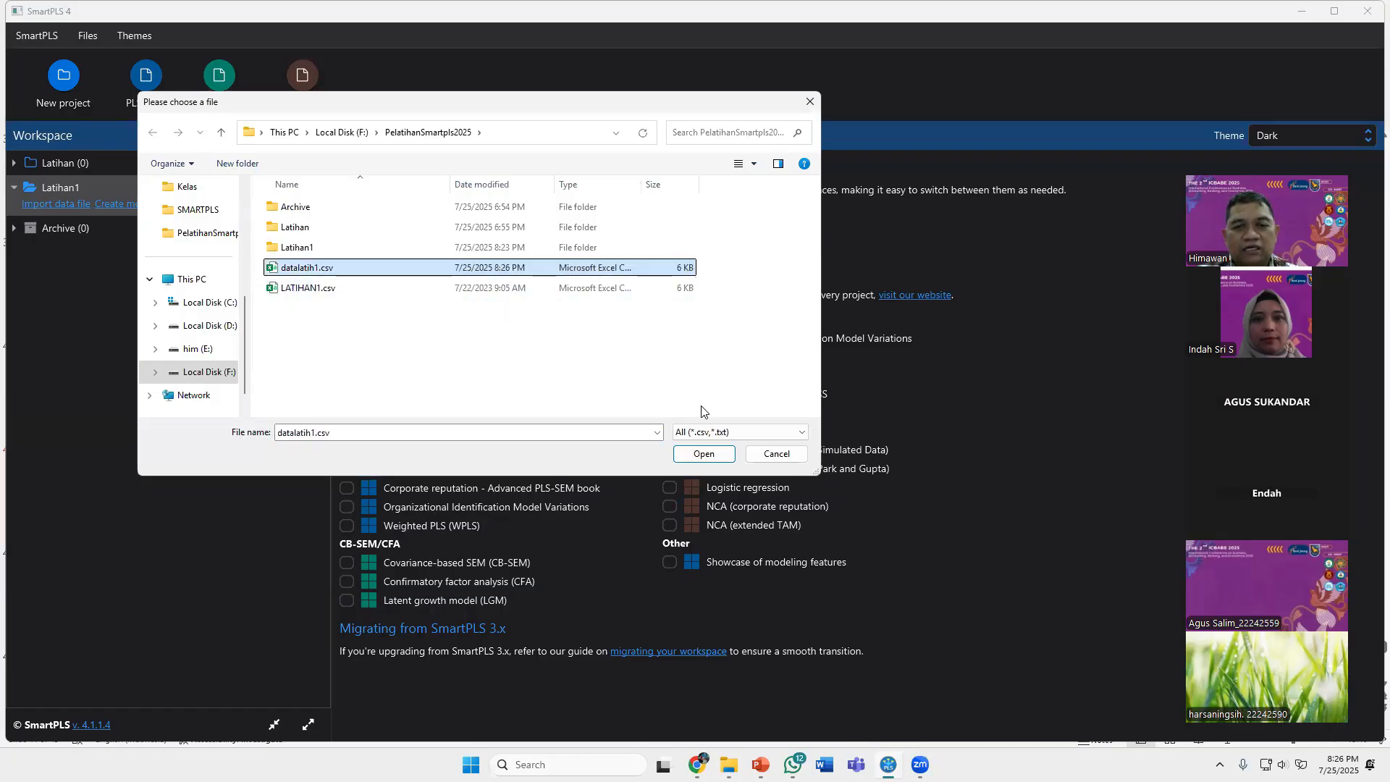
click(699, 456)
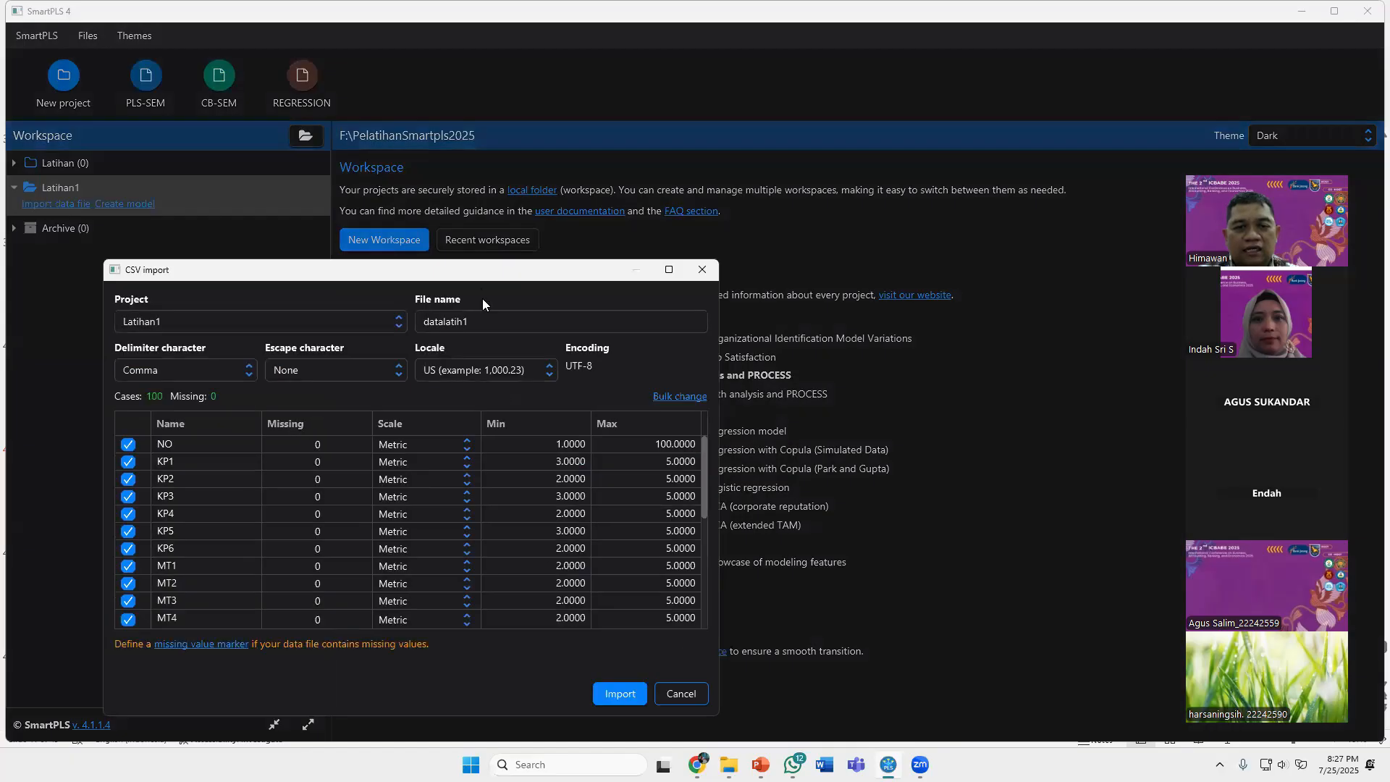
Review the indicator list in the CSV import settings and import datalatih1 with all indicators included
drag(478, 275, 624, 194)
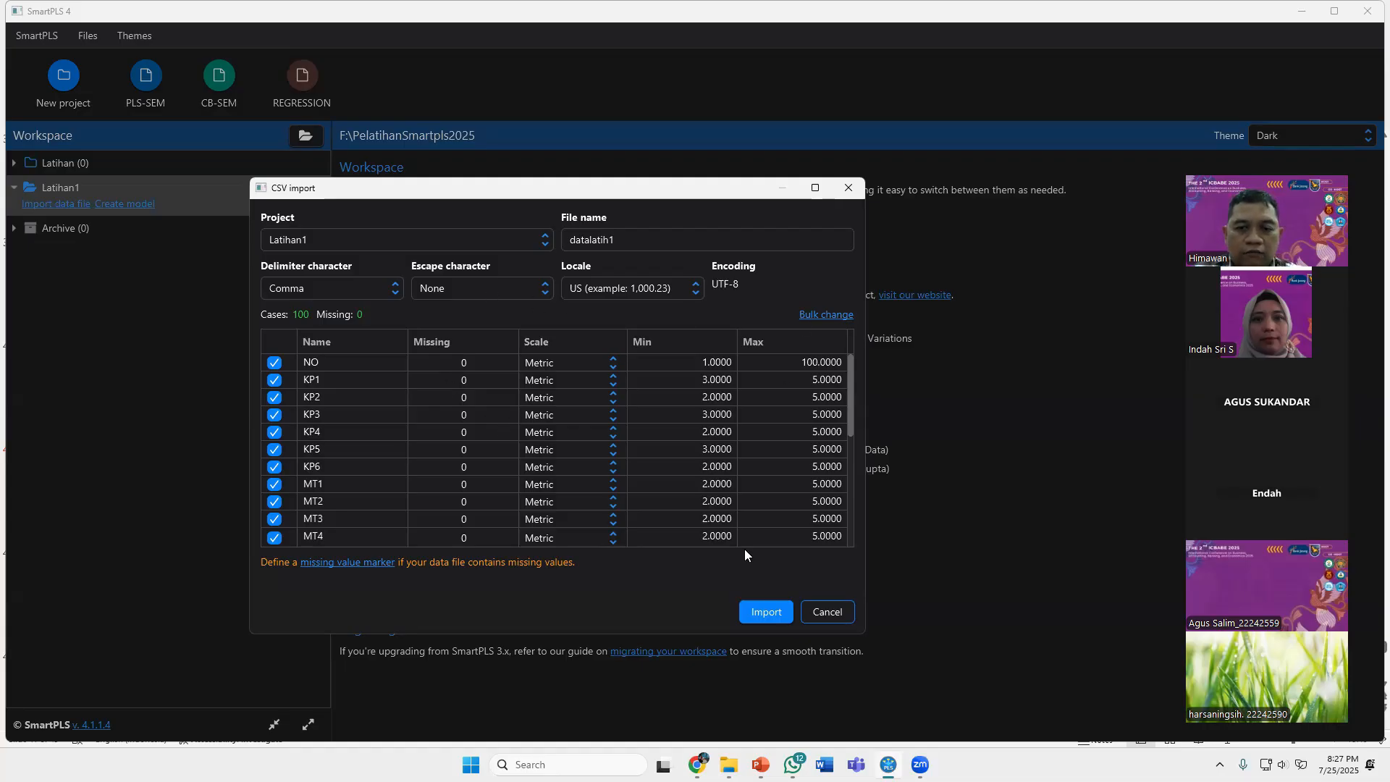
scroll(850, 504, down, 10)
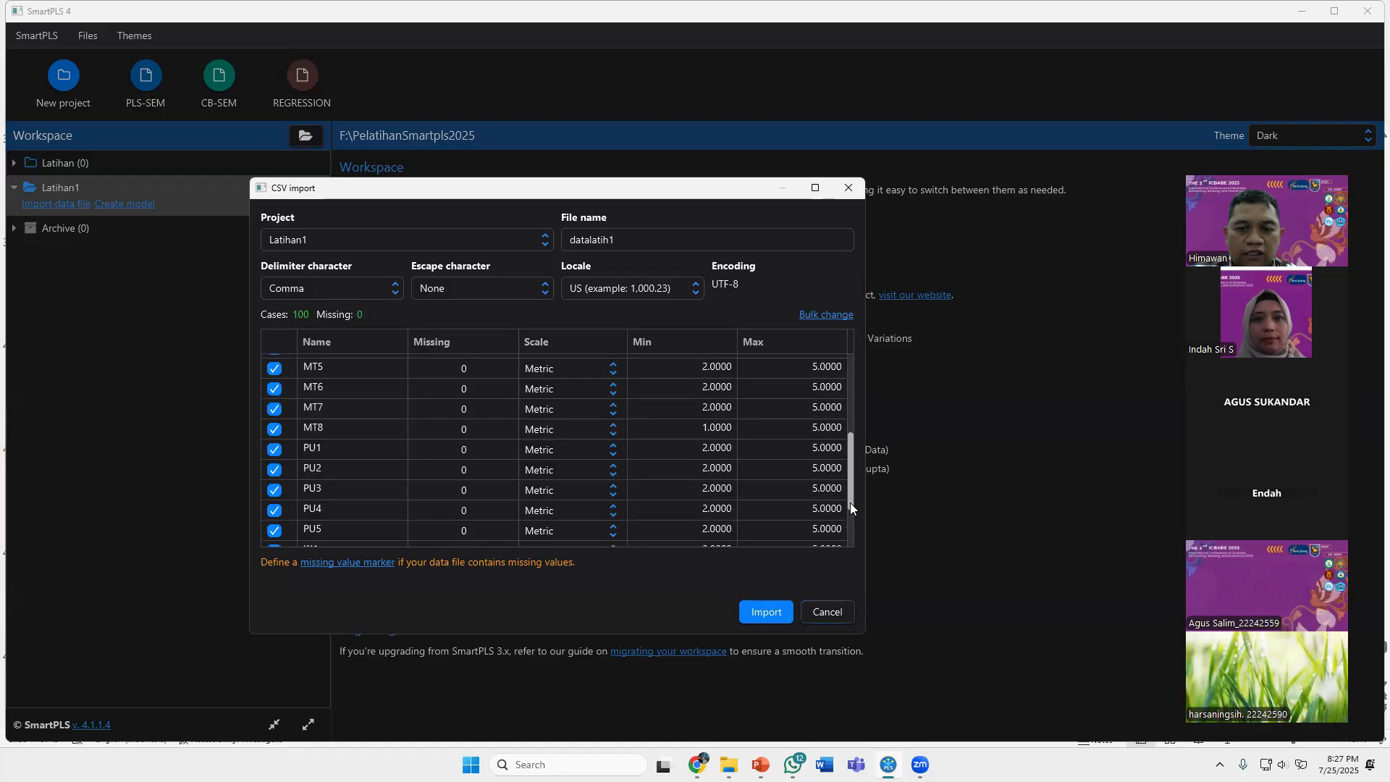
scroll(854, 463, up, 10)
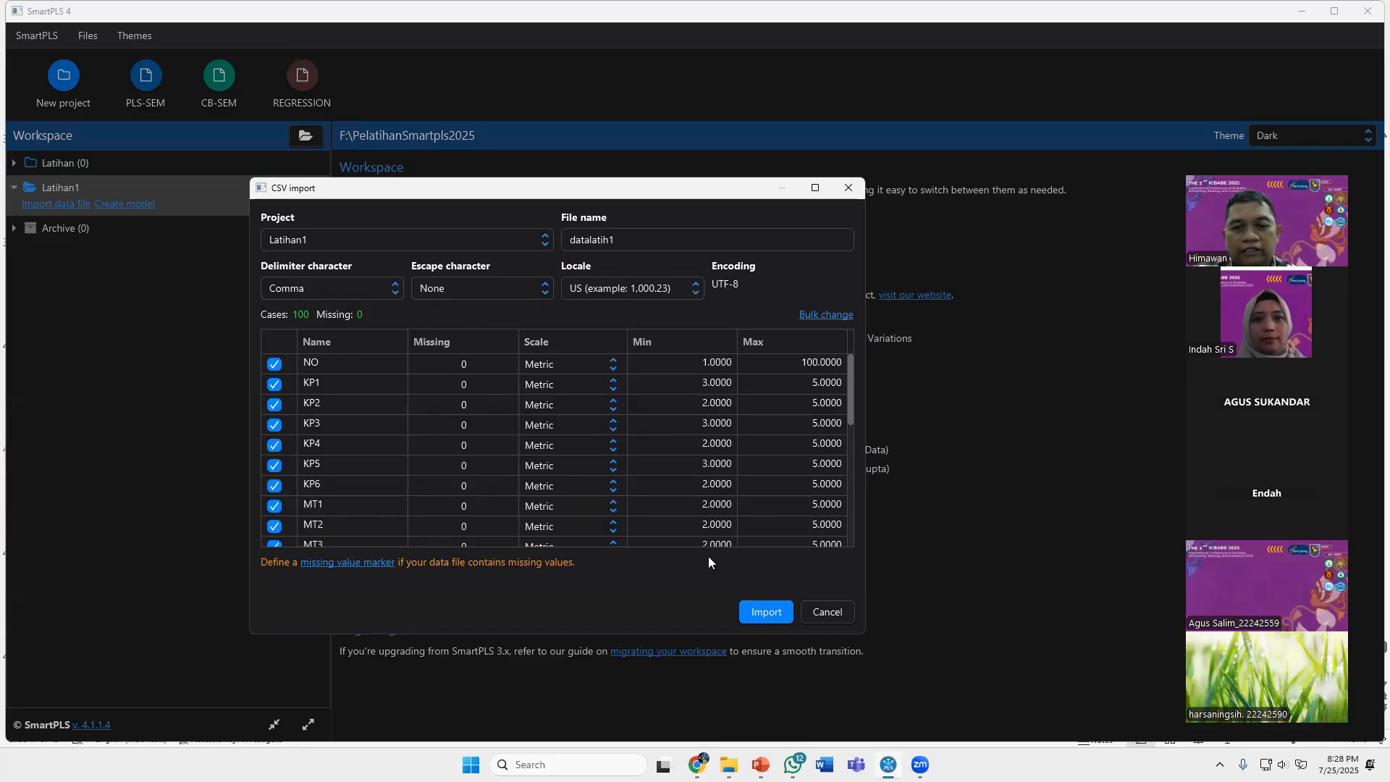
click(766, 613)
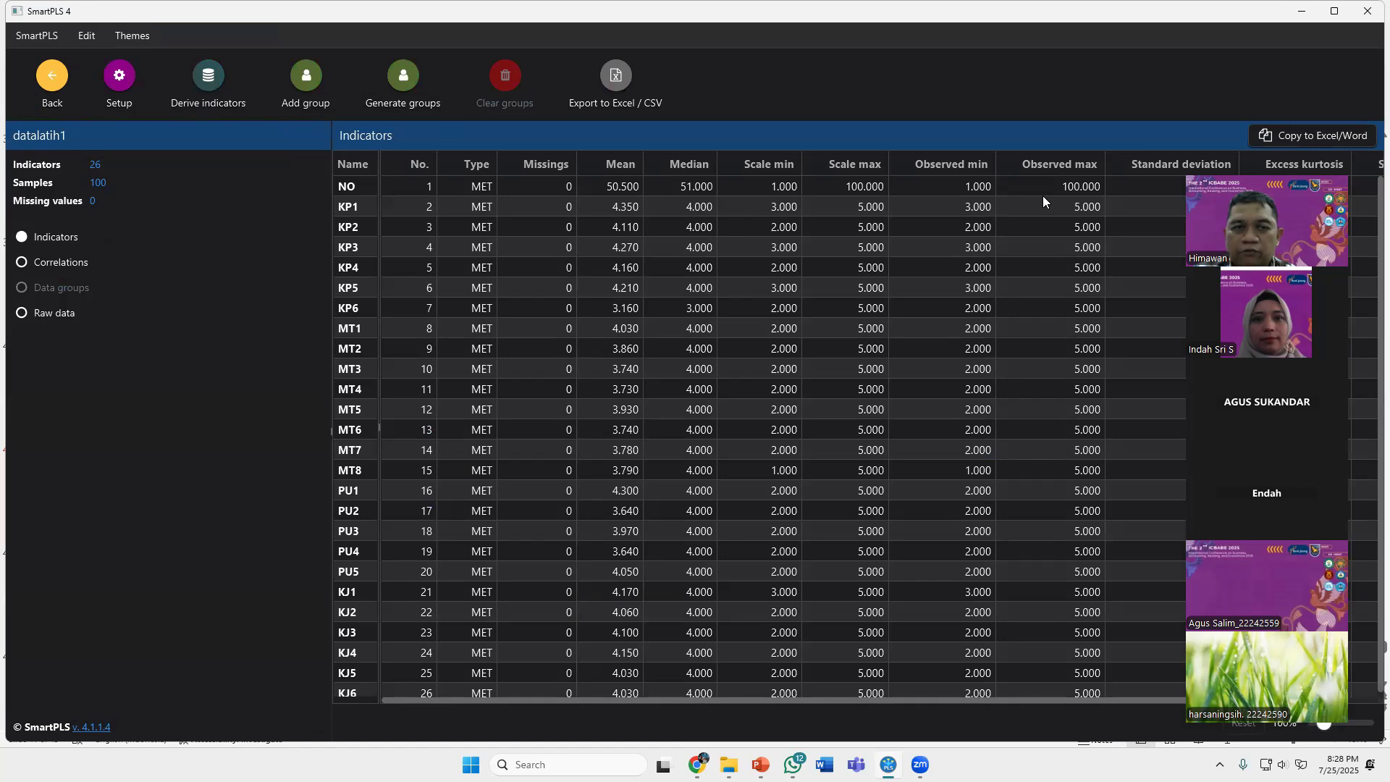
Review the descriptive statistics of the datalatih1 indicators across to the skewness column, and return to the workspace
drag(1302, 160, 135, 161)
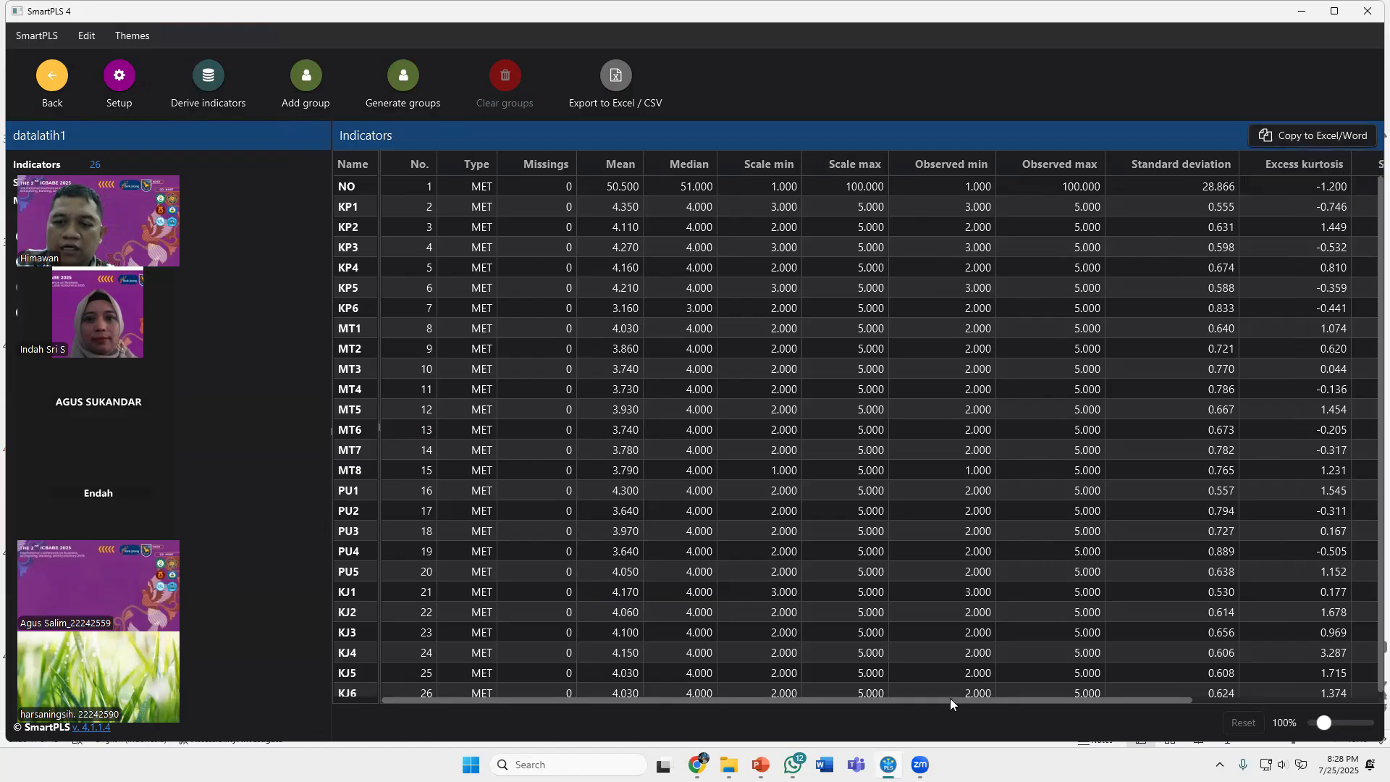
drag(950, 700, 1088, 719)
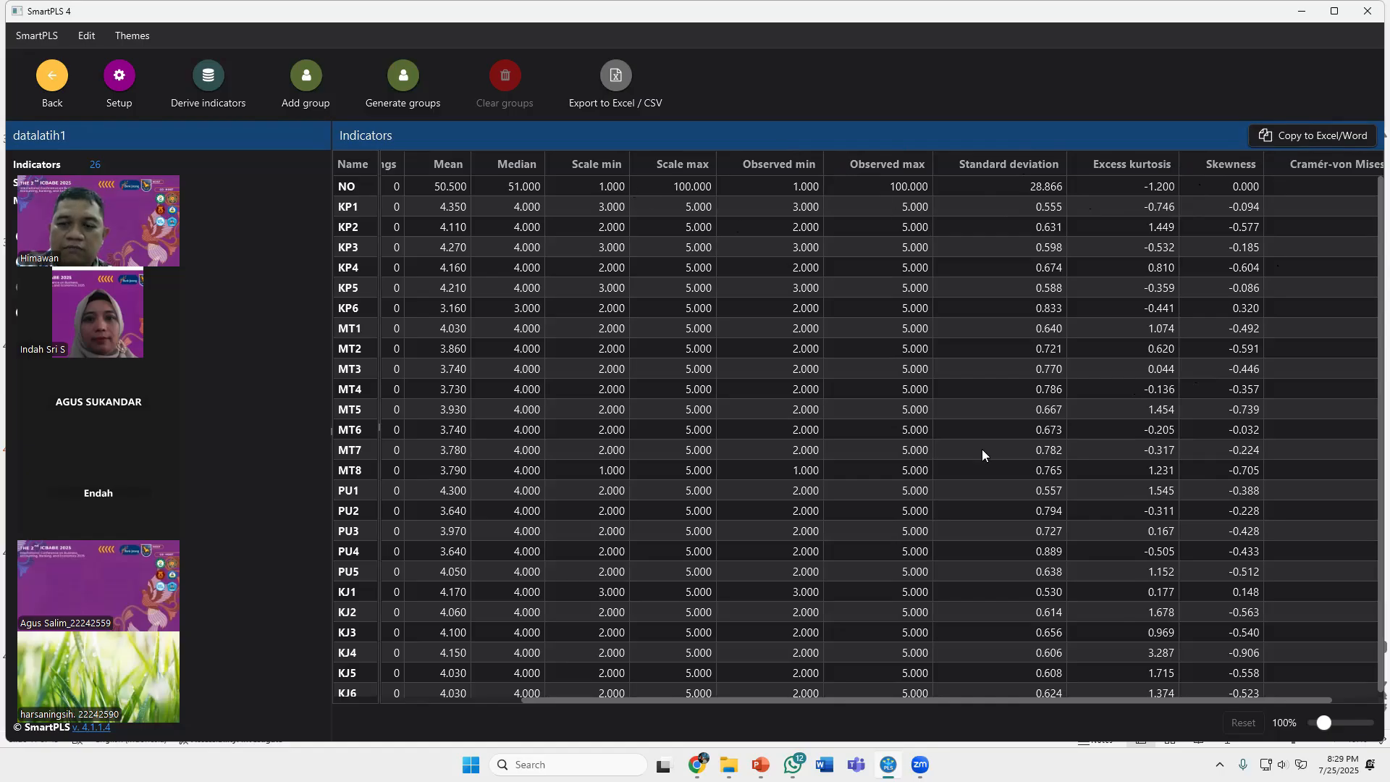
drag(1032, 697, 820, 699)
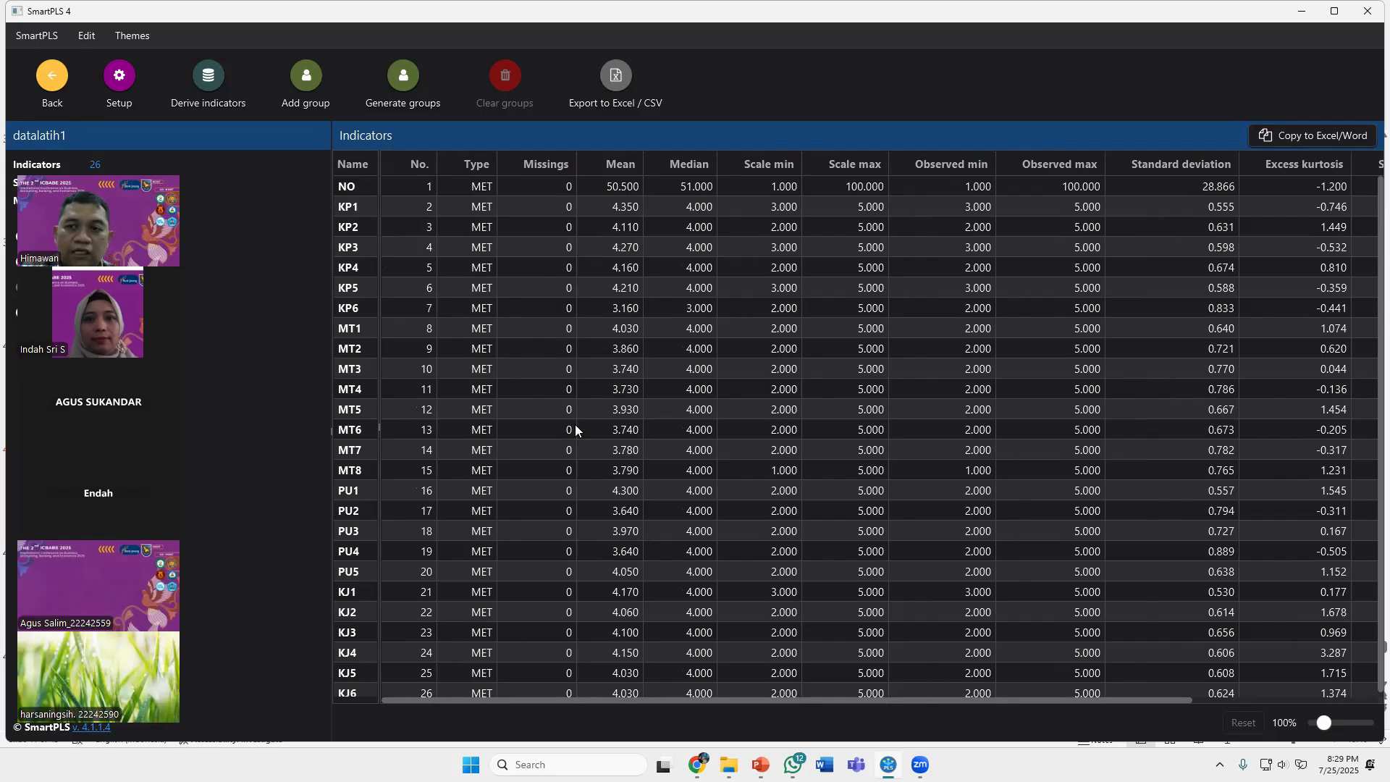
click(1311, 143)
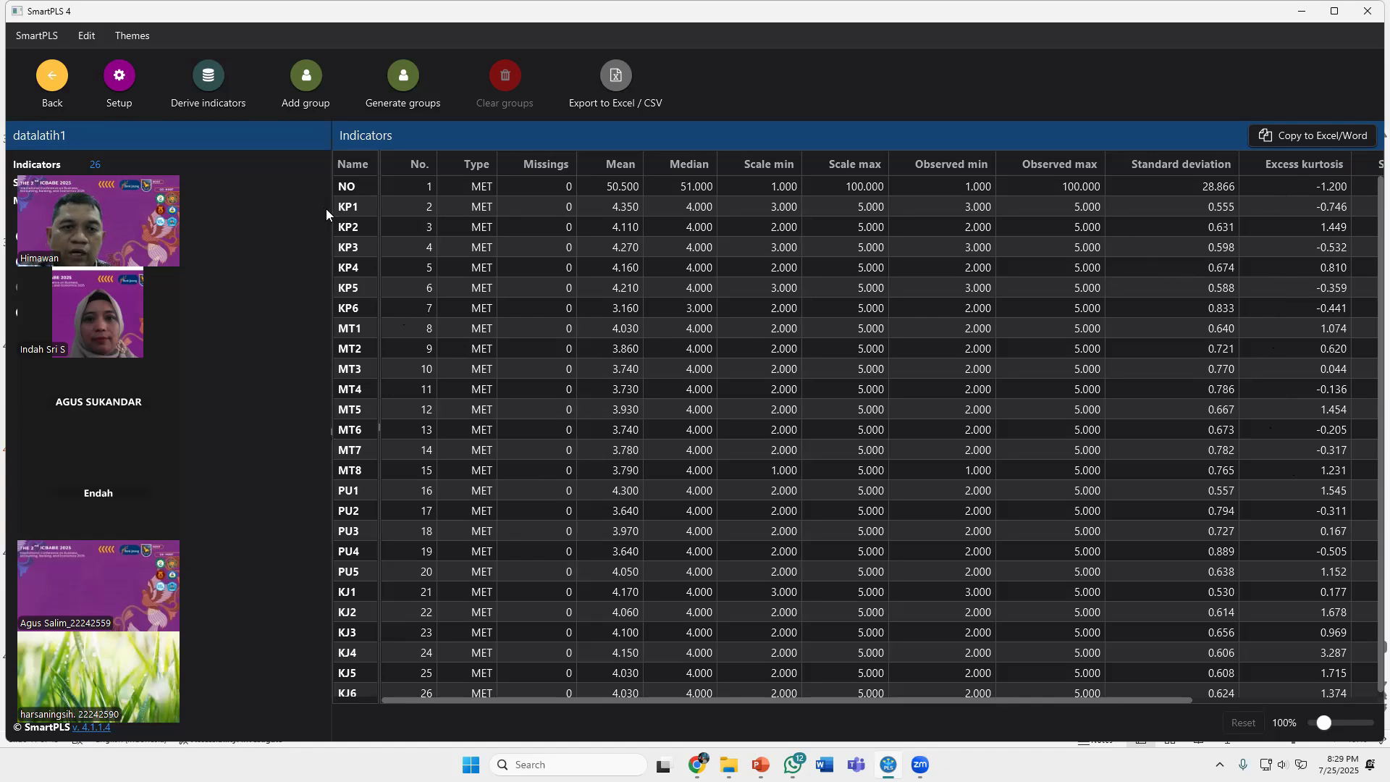
click(50, 78)
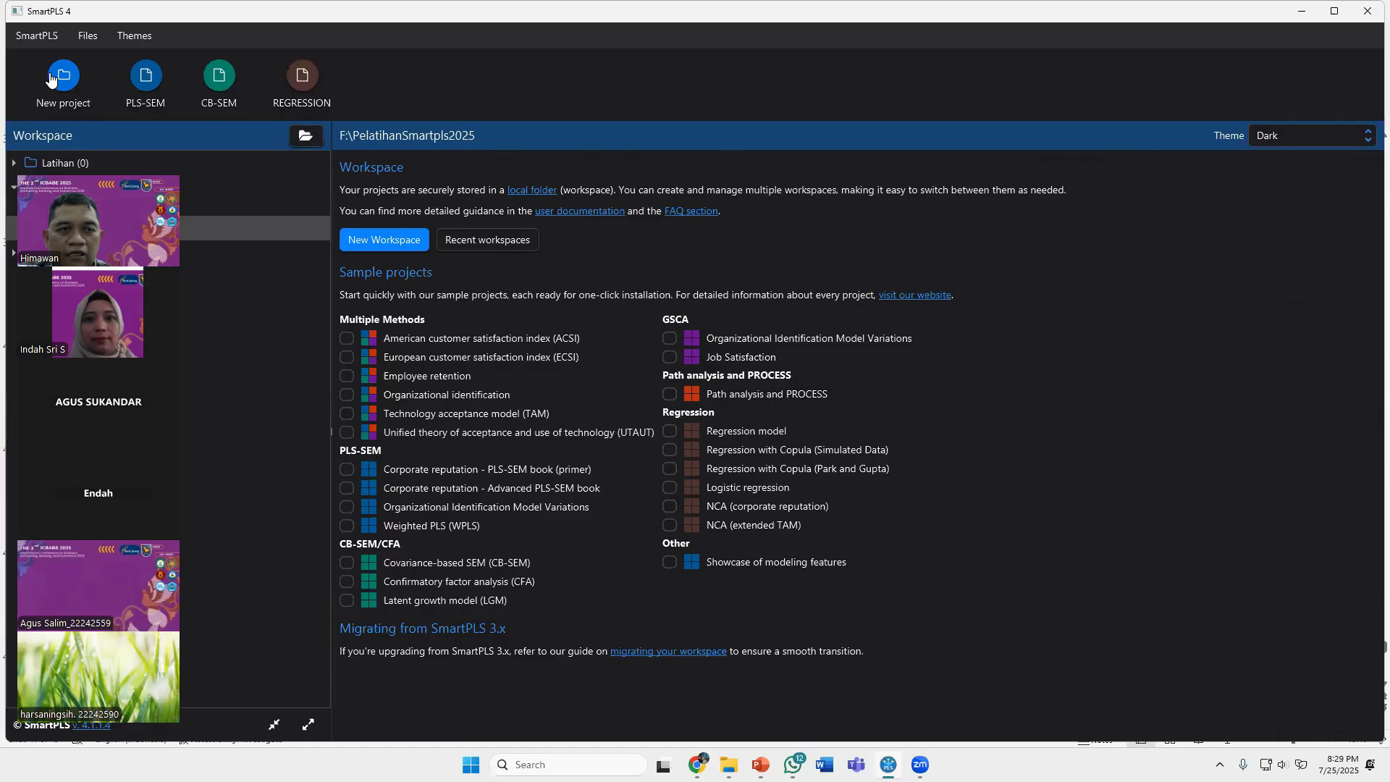
Start a new model in the Latihan1 project with PLS-SEM as the model type
drag(109, 165, 1281, 90)
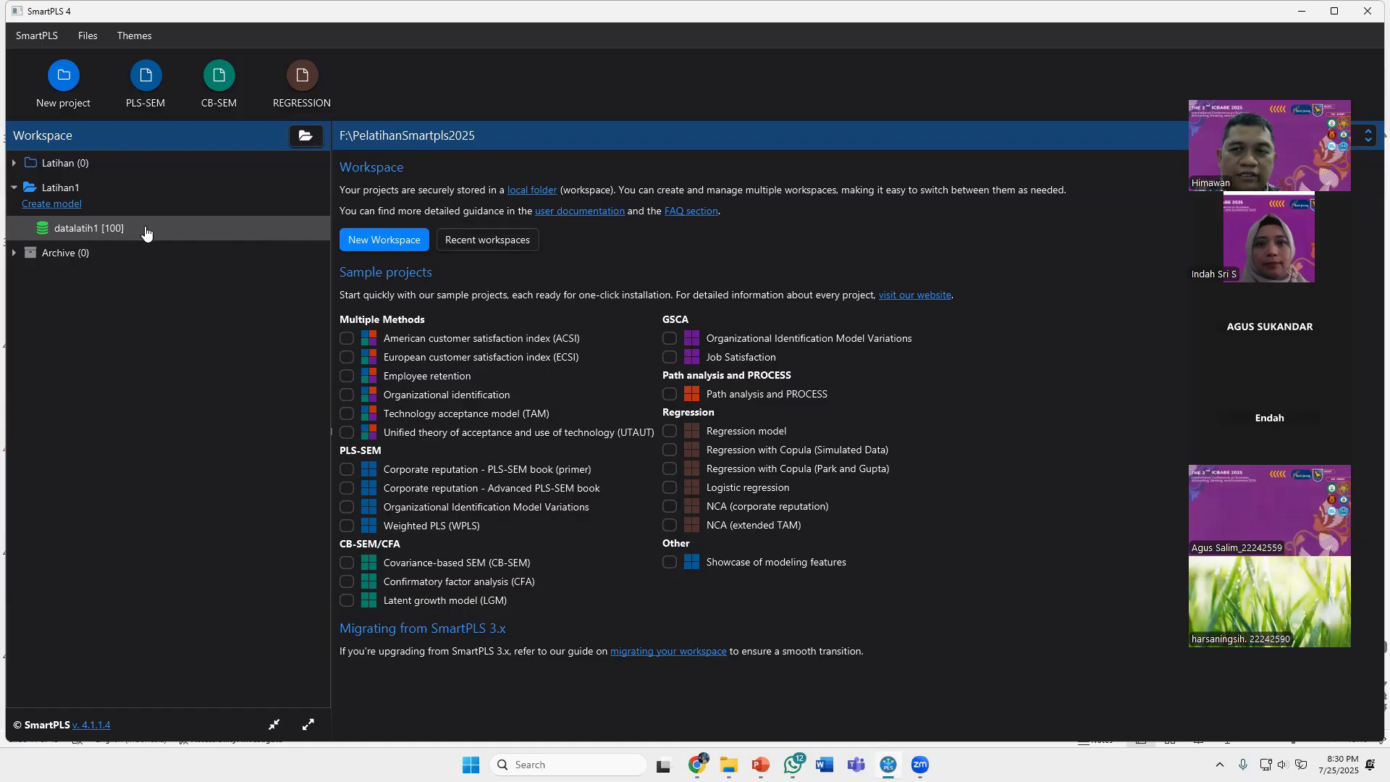
click(67, 205)
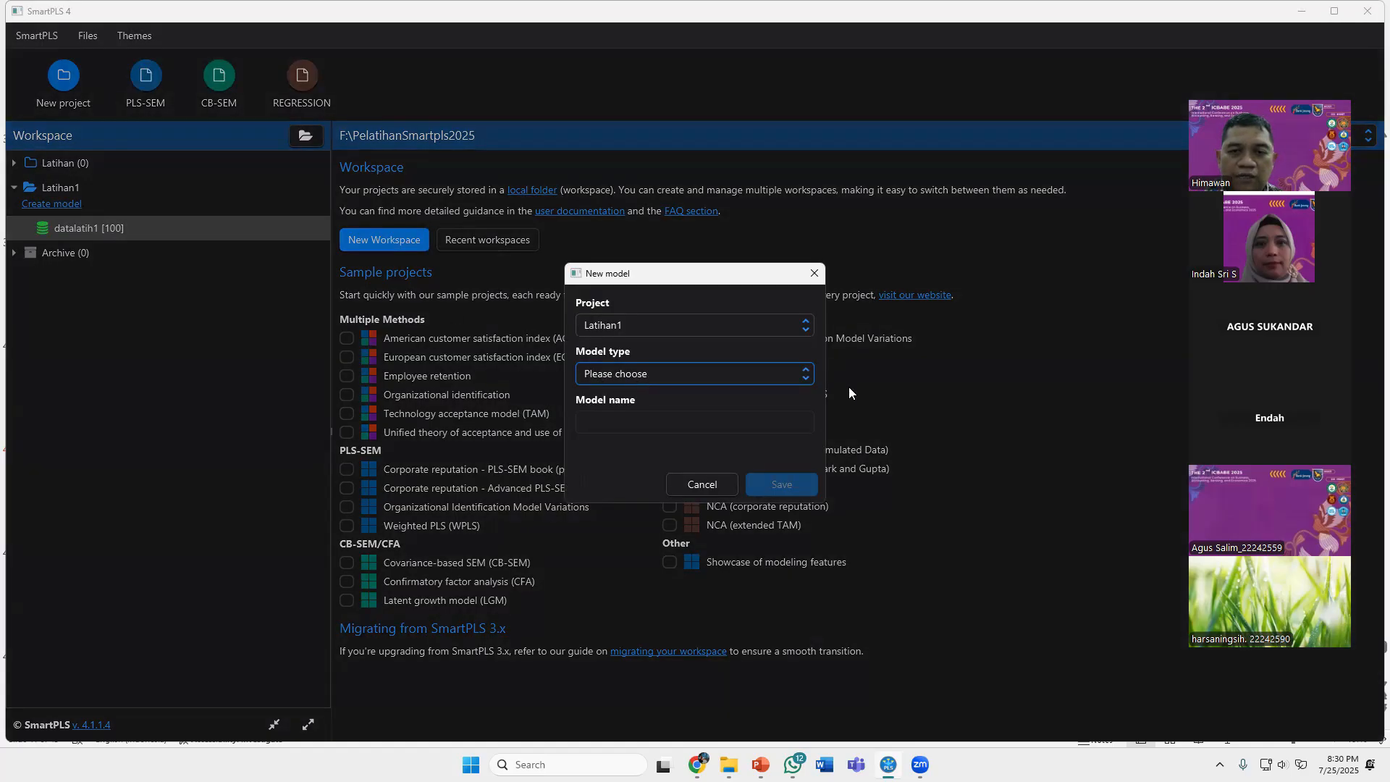
click(749, 375)
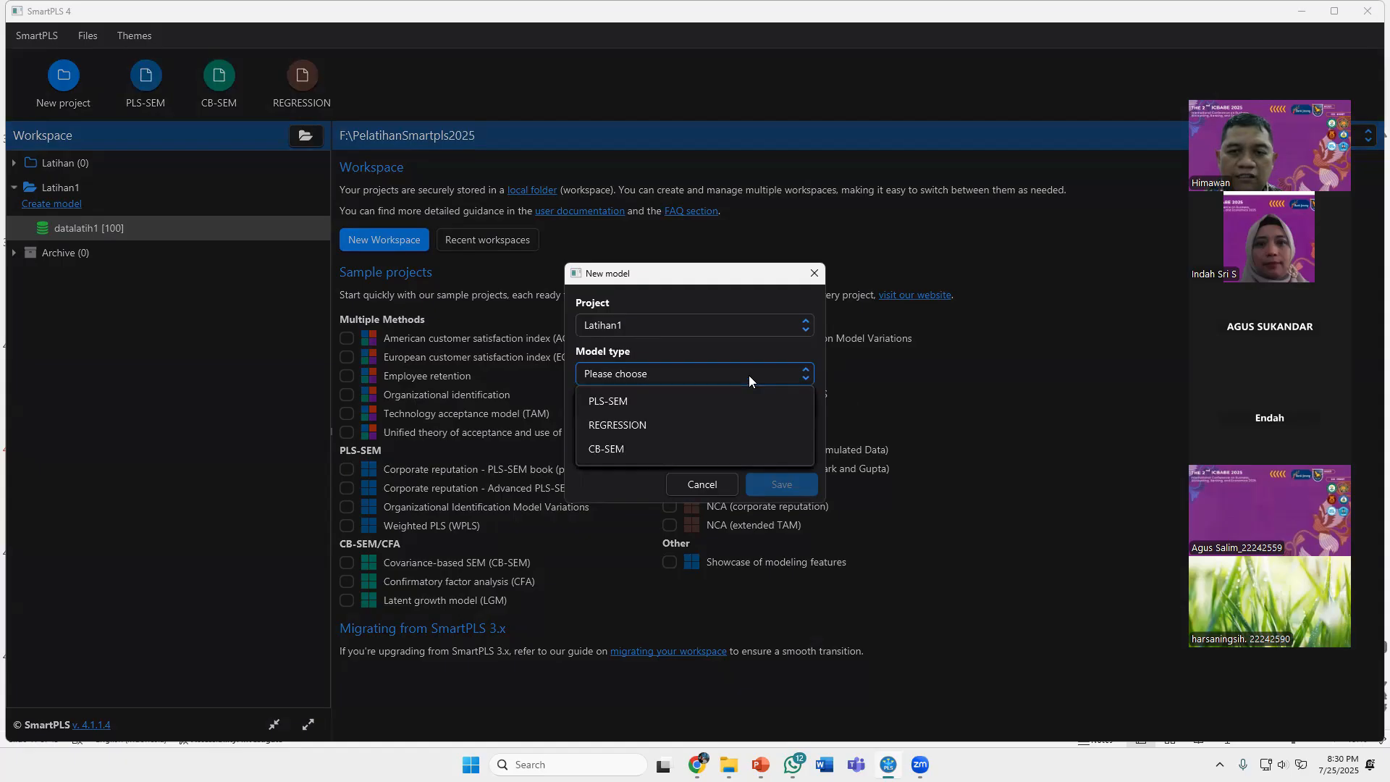
click(642, 401)
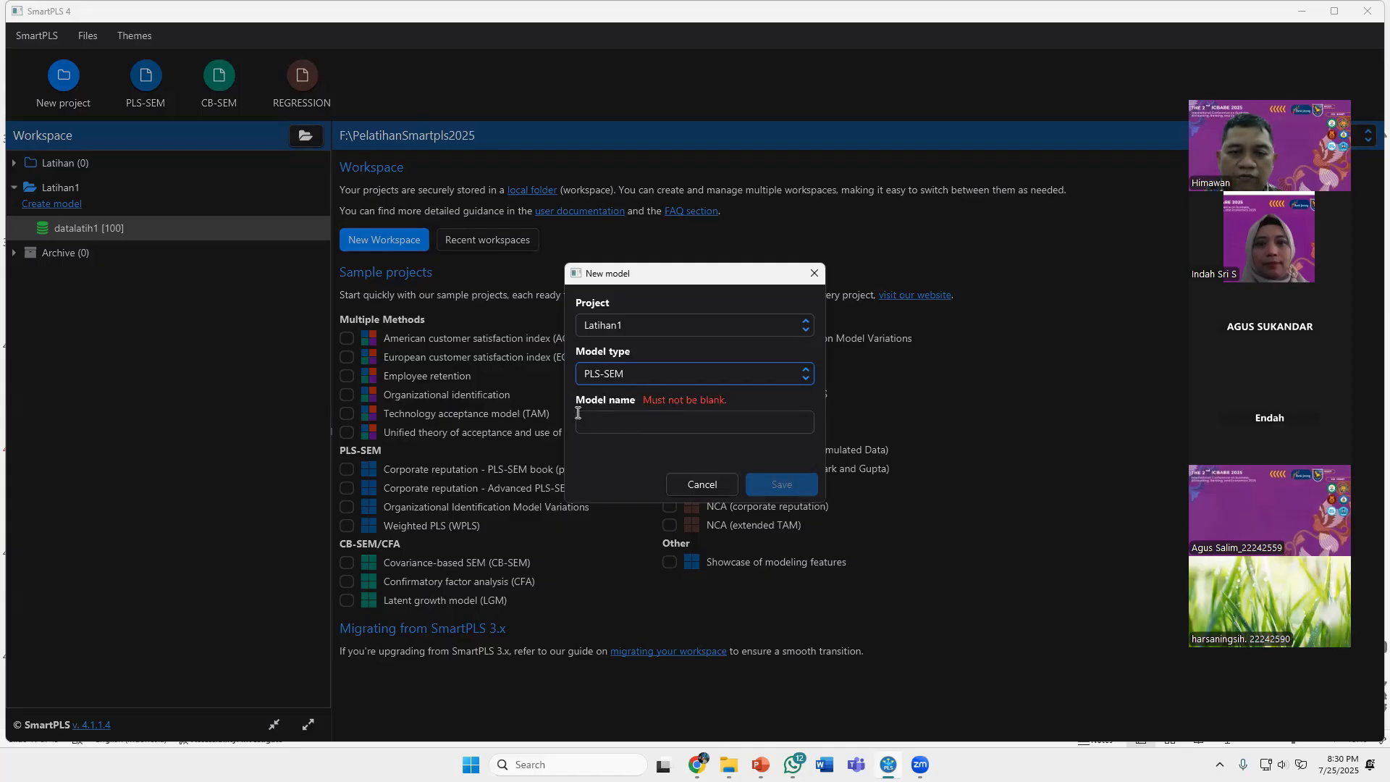
click(621, 424)
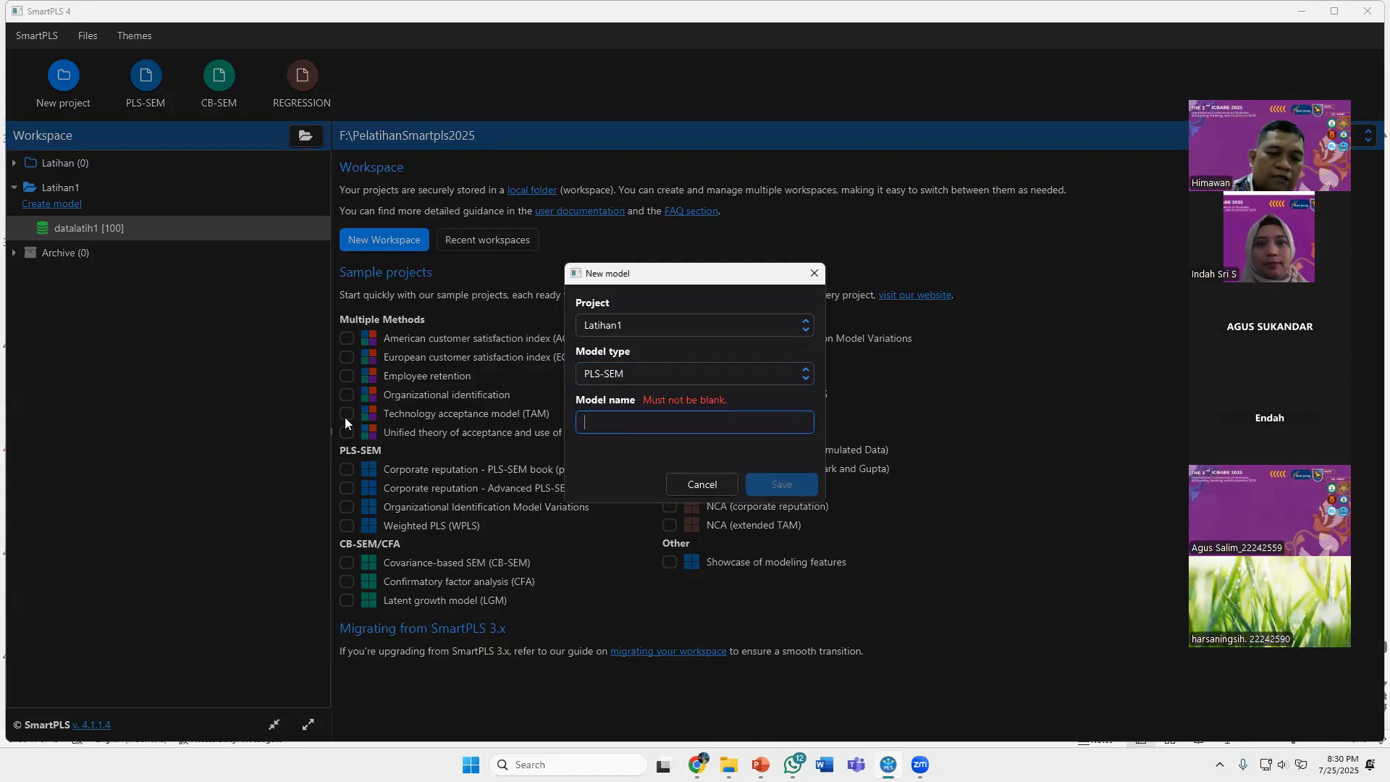
text(La)
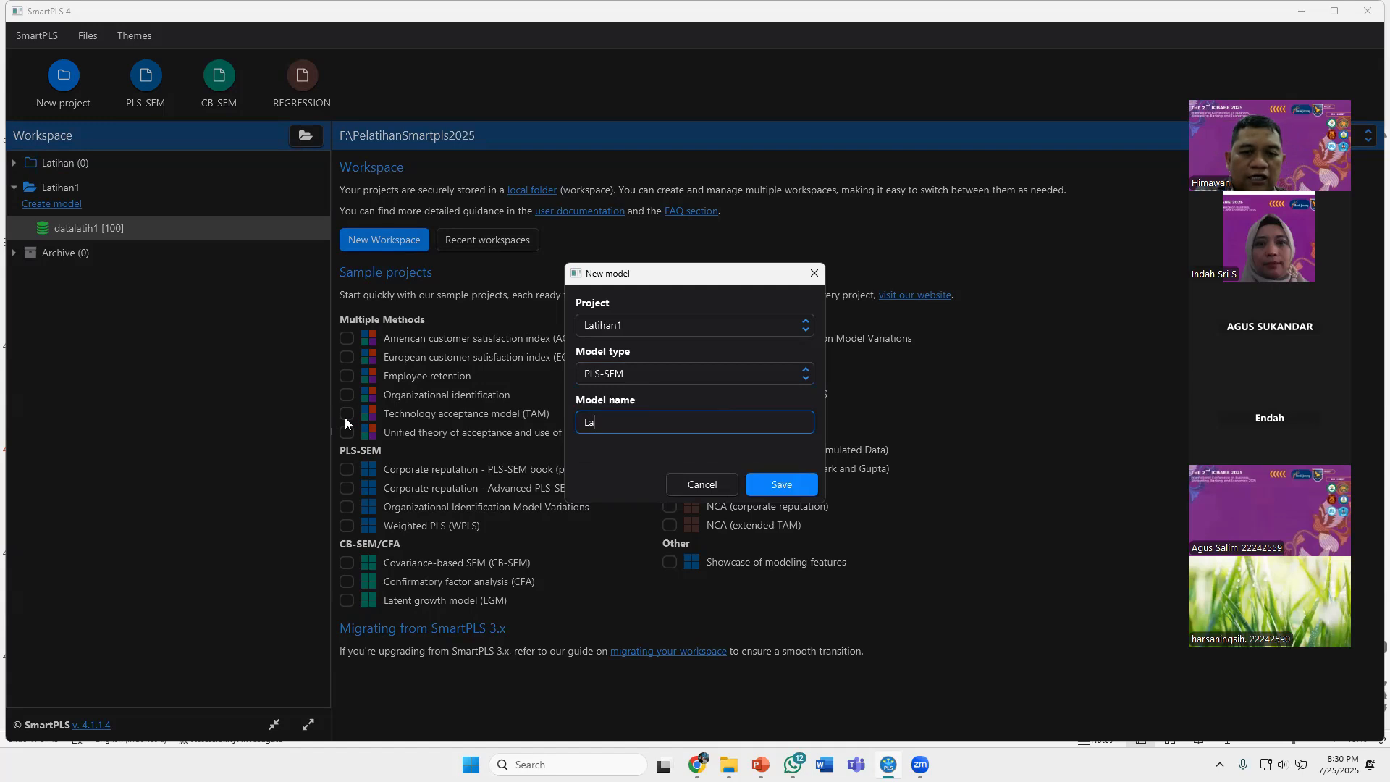
text(tihdata)
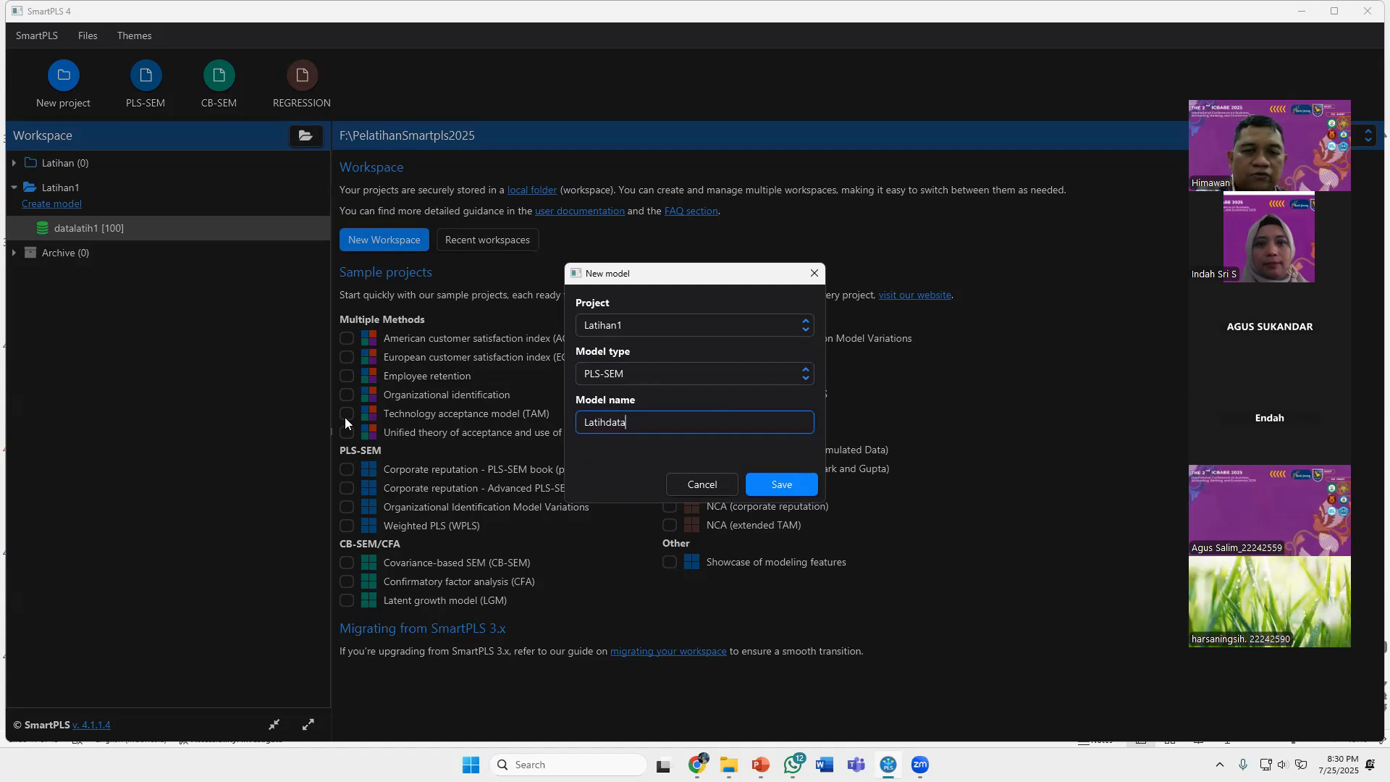
key(BackSpace)
key(BackSpace)
key(BackSpace)
key(BackSpace)
key(BackSpace)
key(BackSpace)
key(BackSpace)
key(BackSpace)
Name the new model datalatih1 and save it
text(datalatih1)
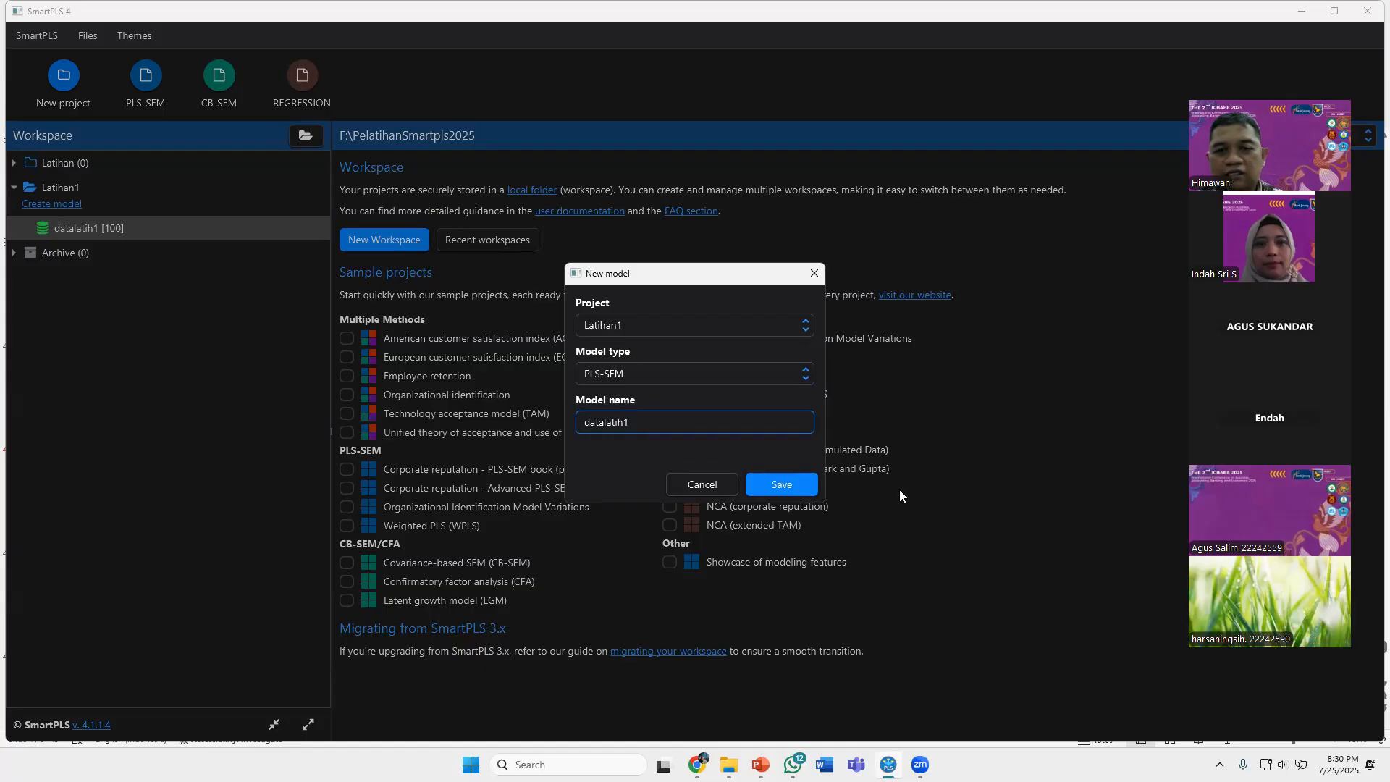
click(806, 492)
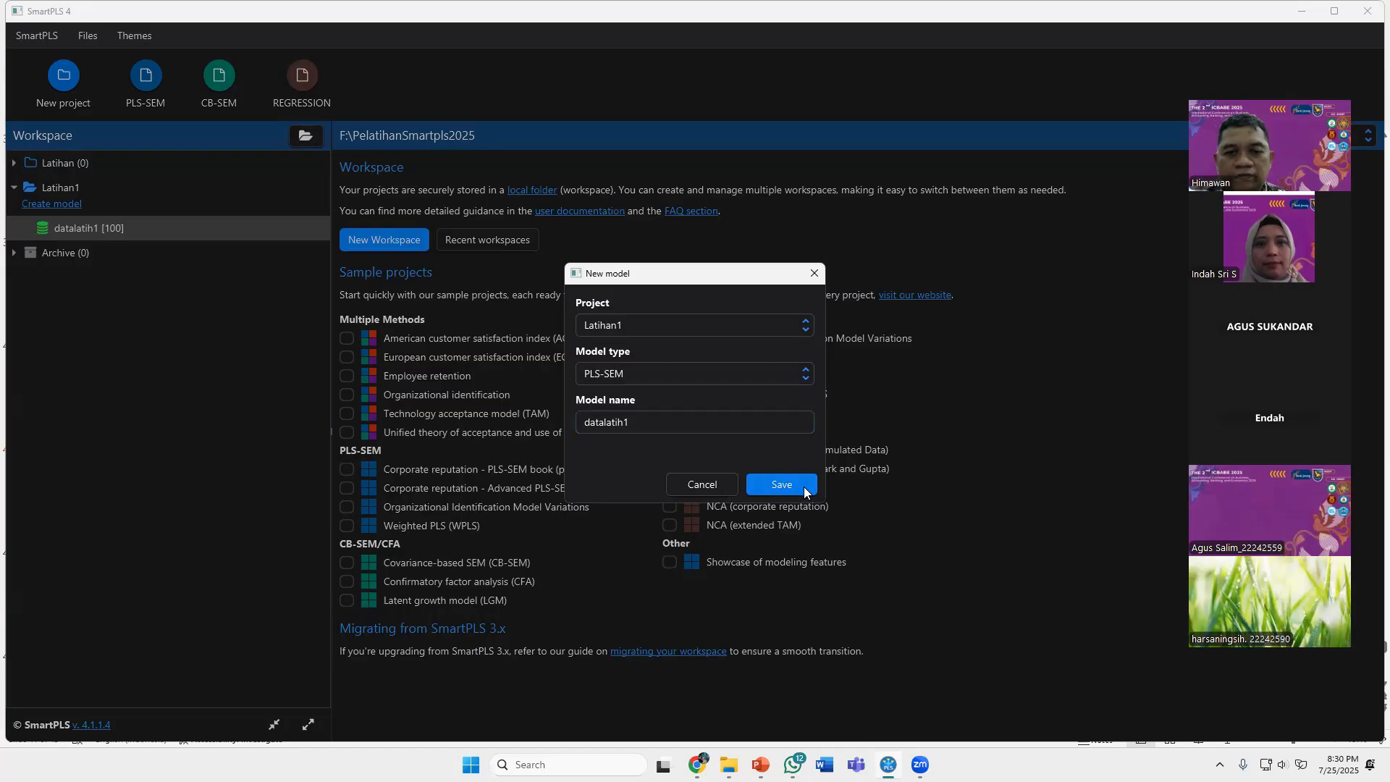
click(802, 488)
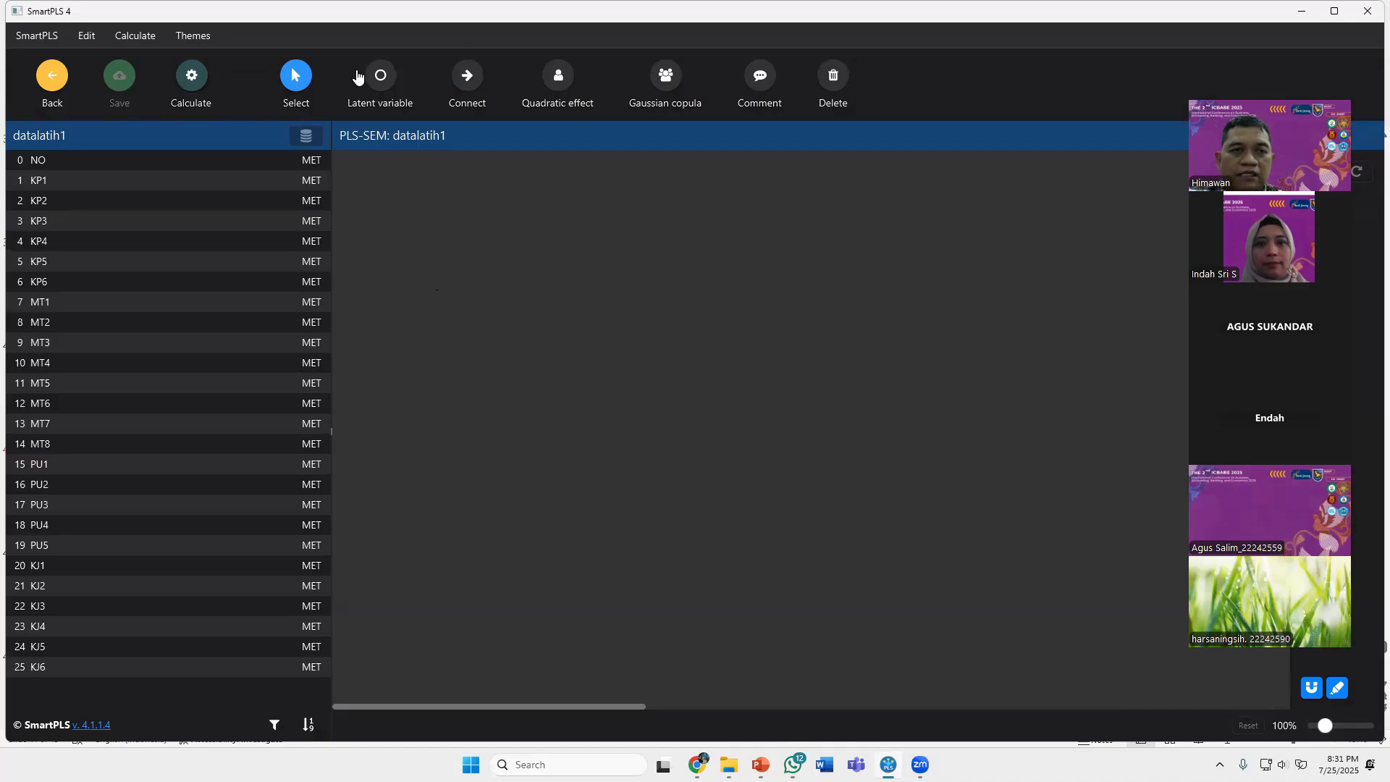
Add a latent variable named Kepemimpin in the upper-left area of the model canvas
click(384, 81)
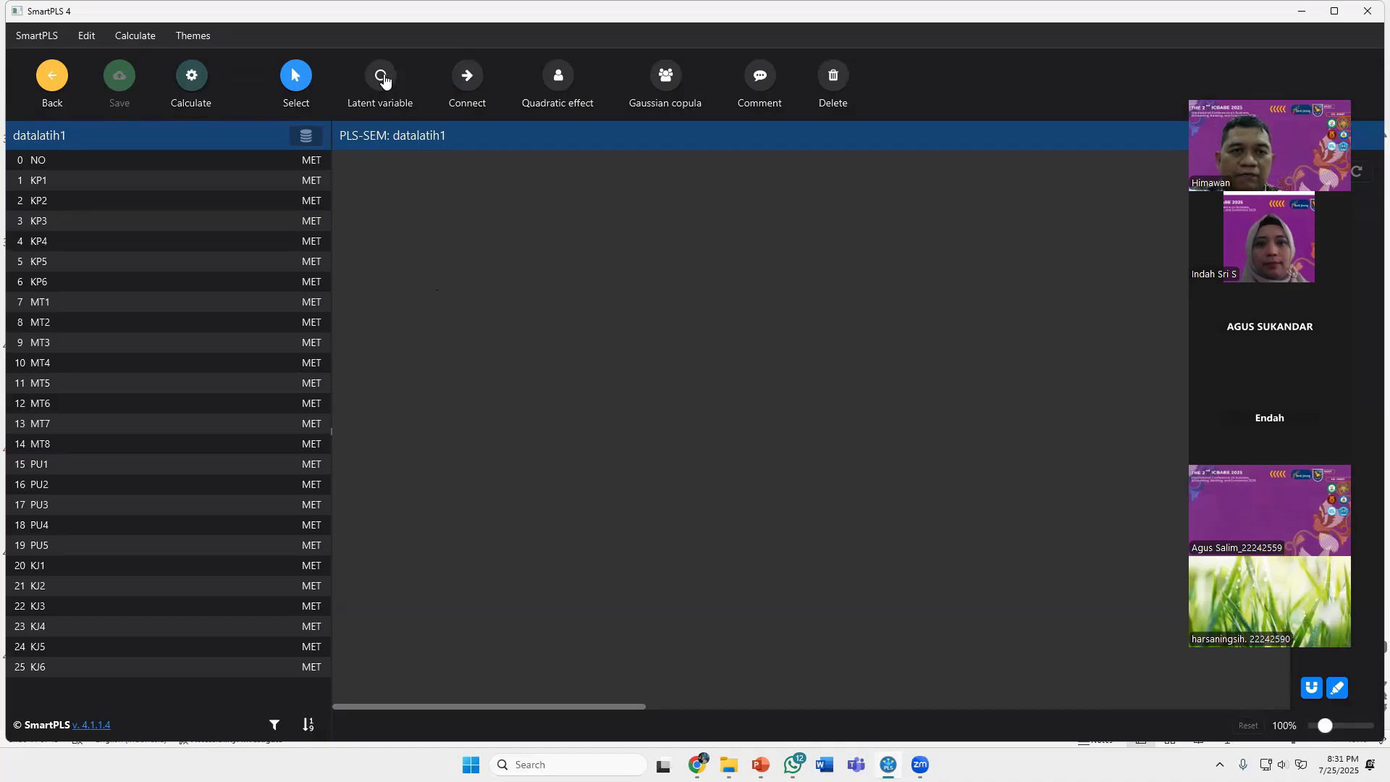
click(421, 219)
click(318, 223)
text(Kepemimpin)
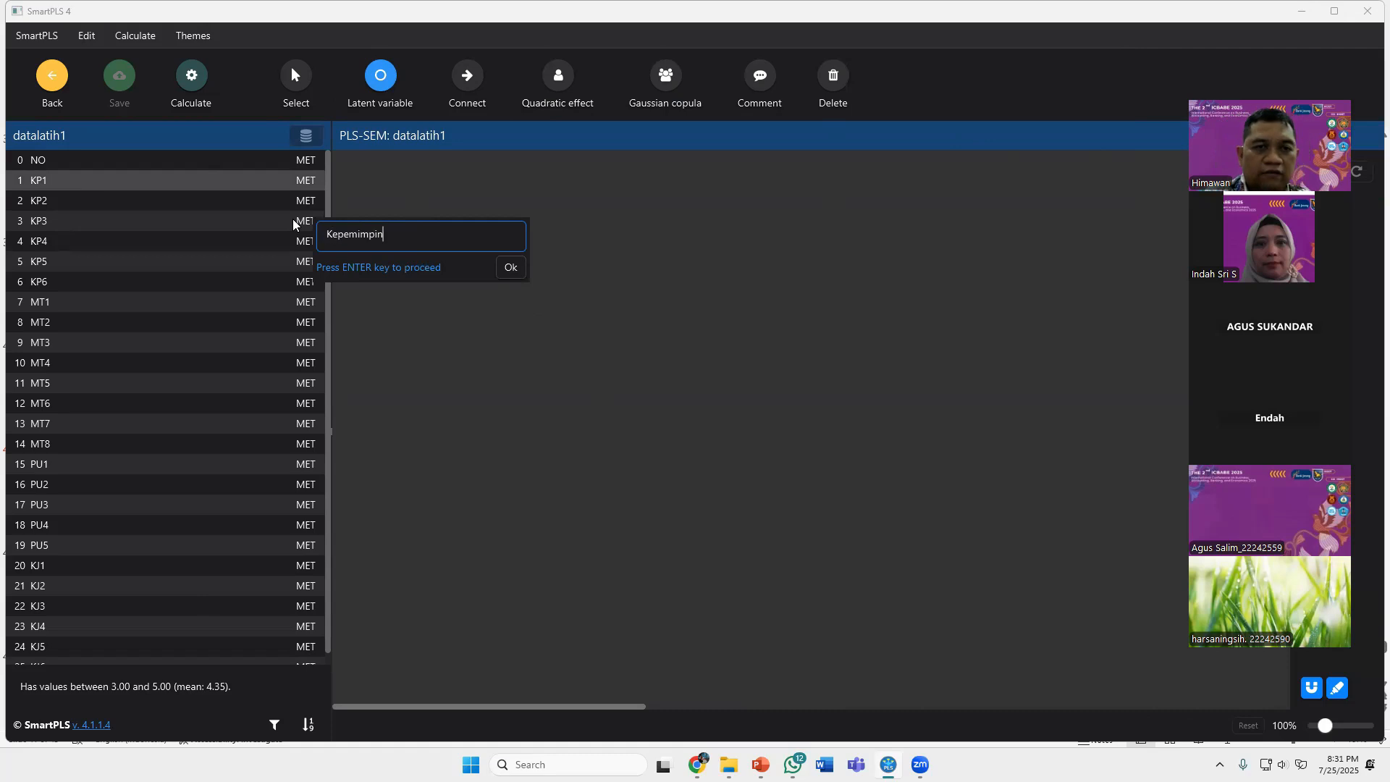
click(509, 273)
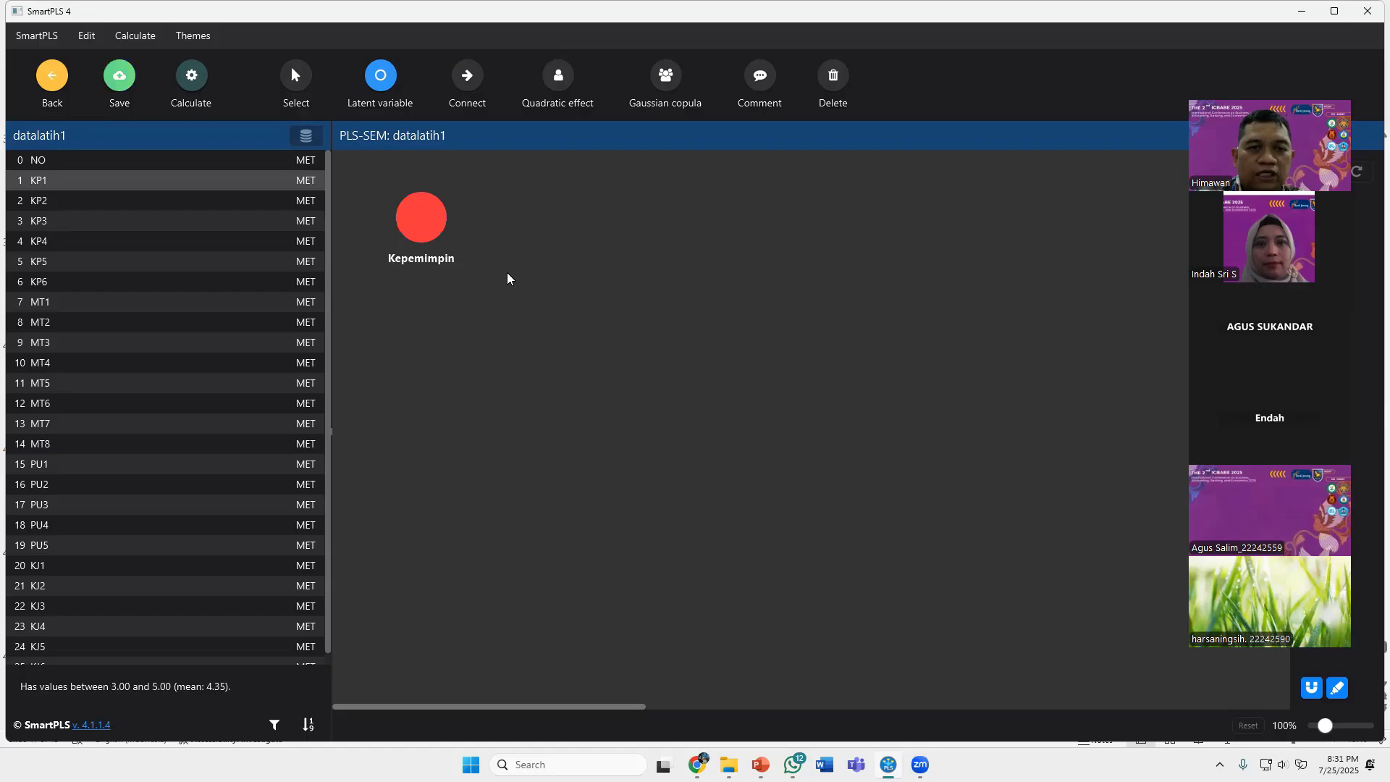
Move the Kepemimpin latent variable slightly to the right and down on the canvas, and deselect it
click(296, 75)
click(426, 215)
drag(468, 244, 499, 238)
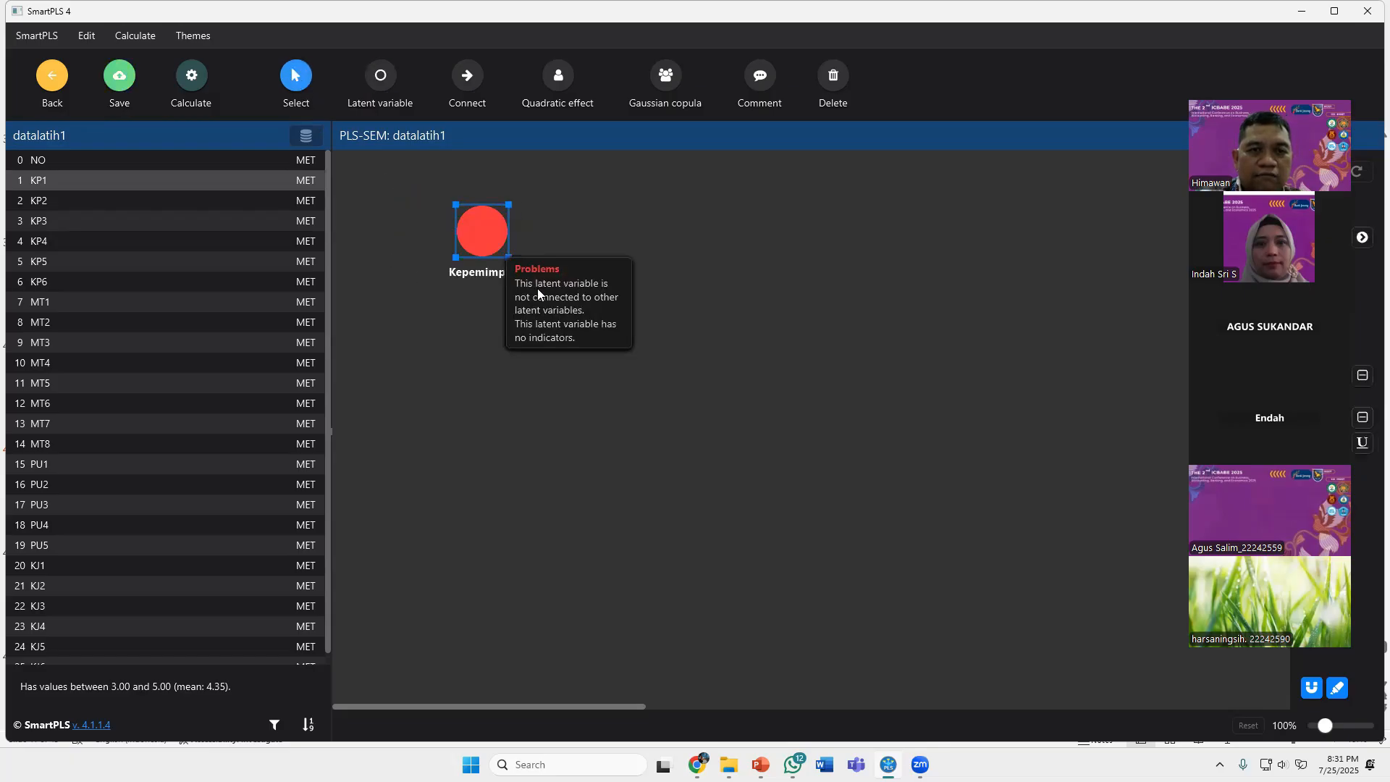
click(528, 323)
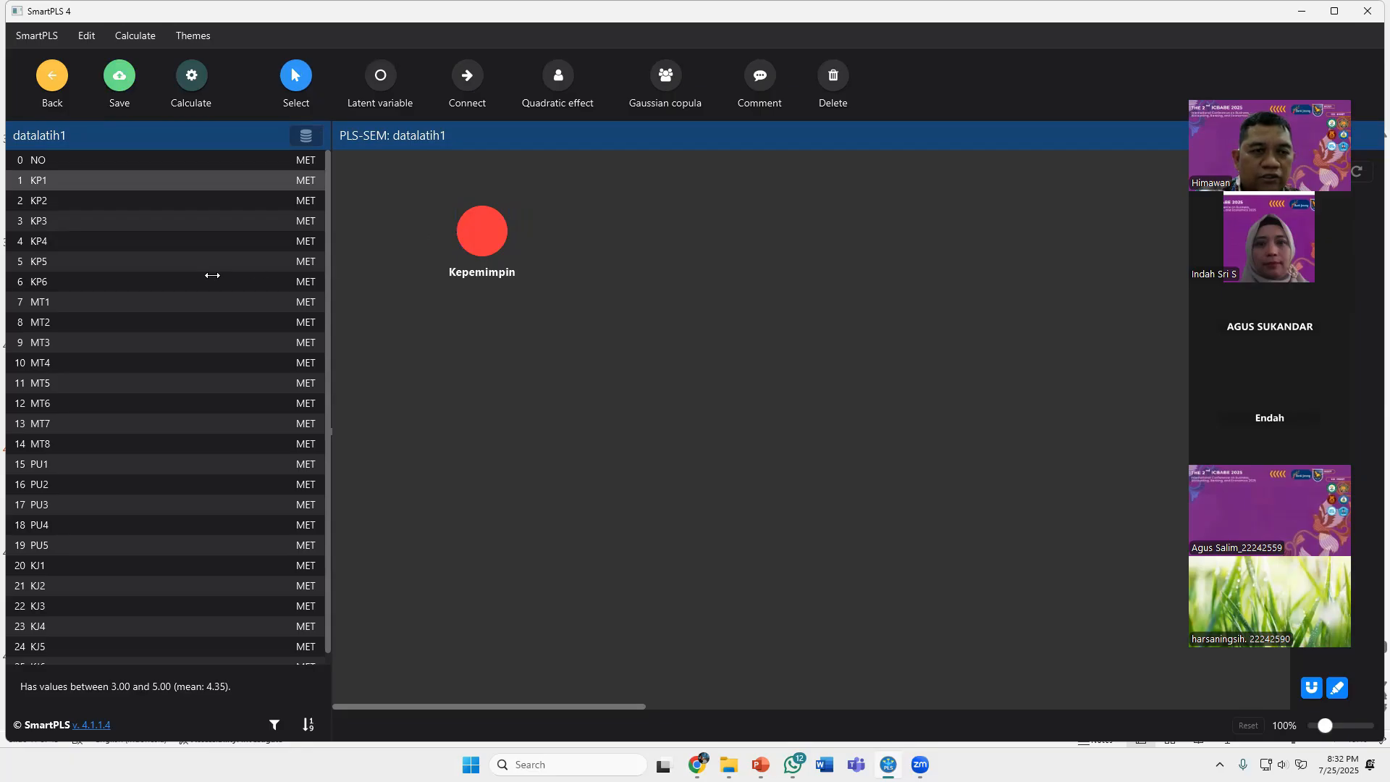
Add a second latent variable named Motivasi Kerja below Kepemimpin
click(383, 87)
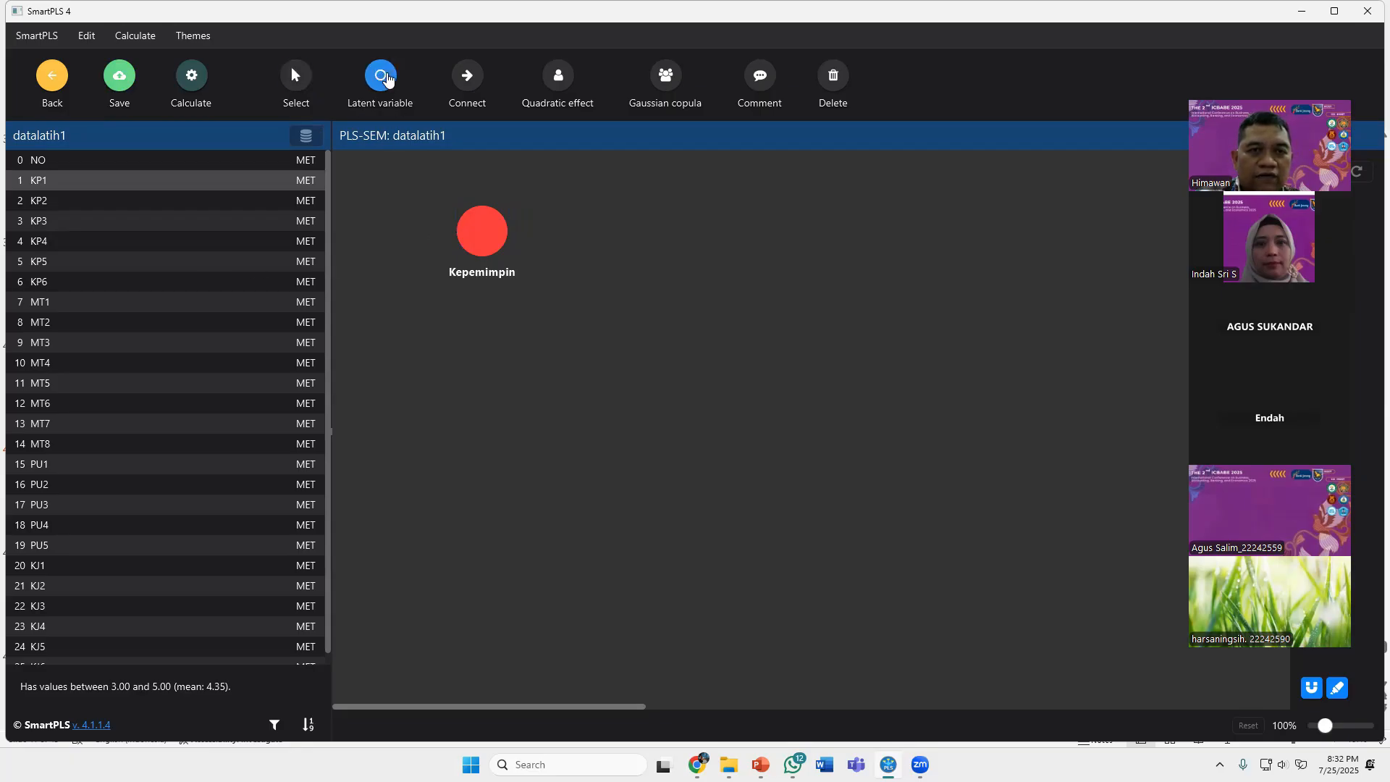
click(469, 335)
text(Alpha)
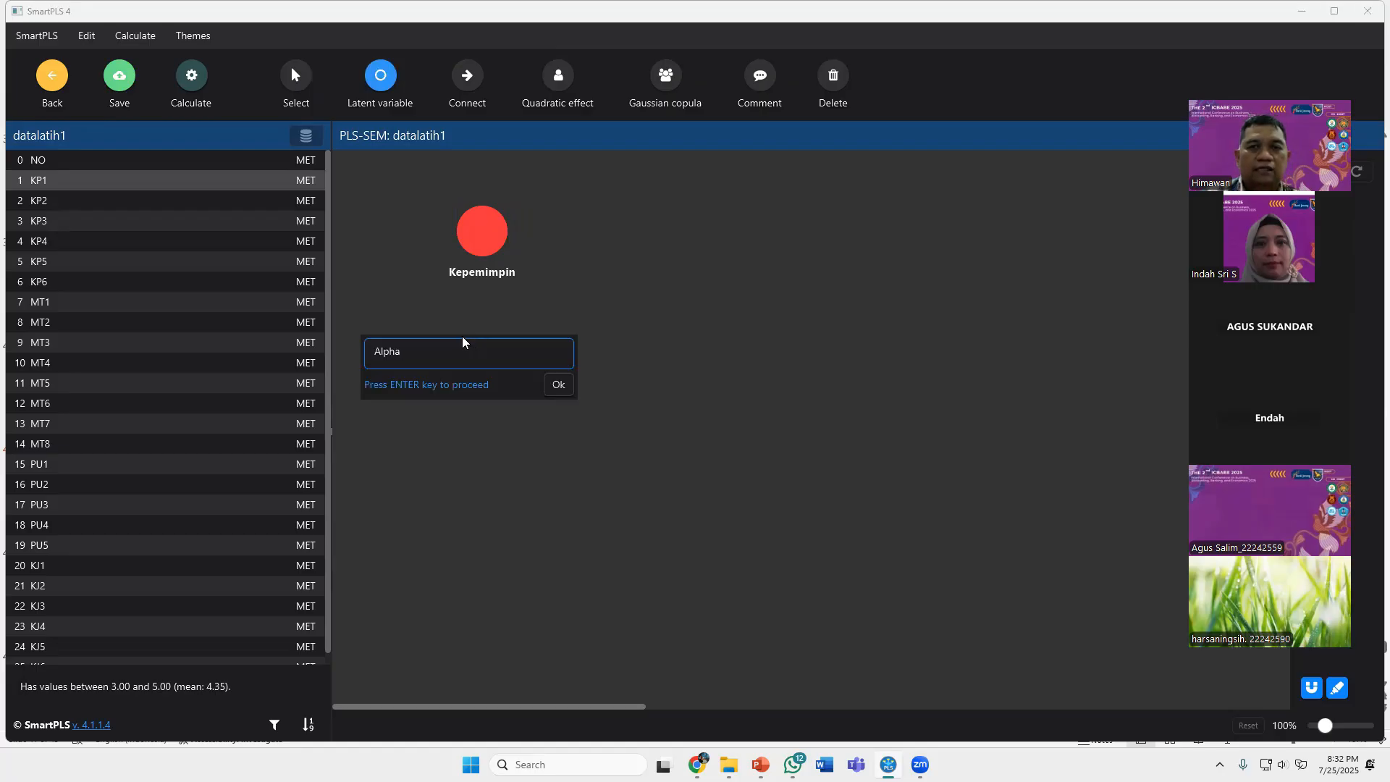
click(366, 359)
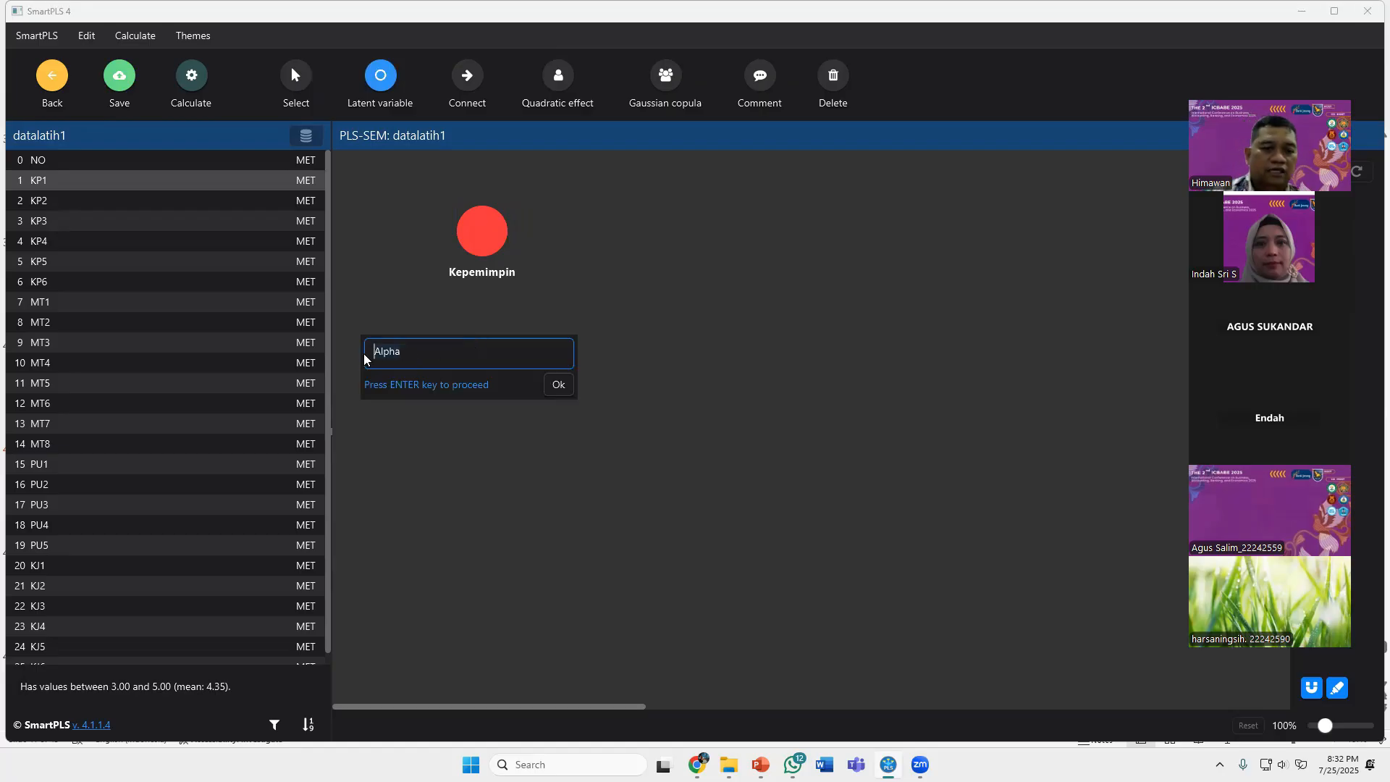
key(ctrl+a)
text(Motivasi)
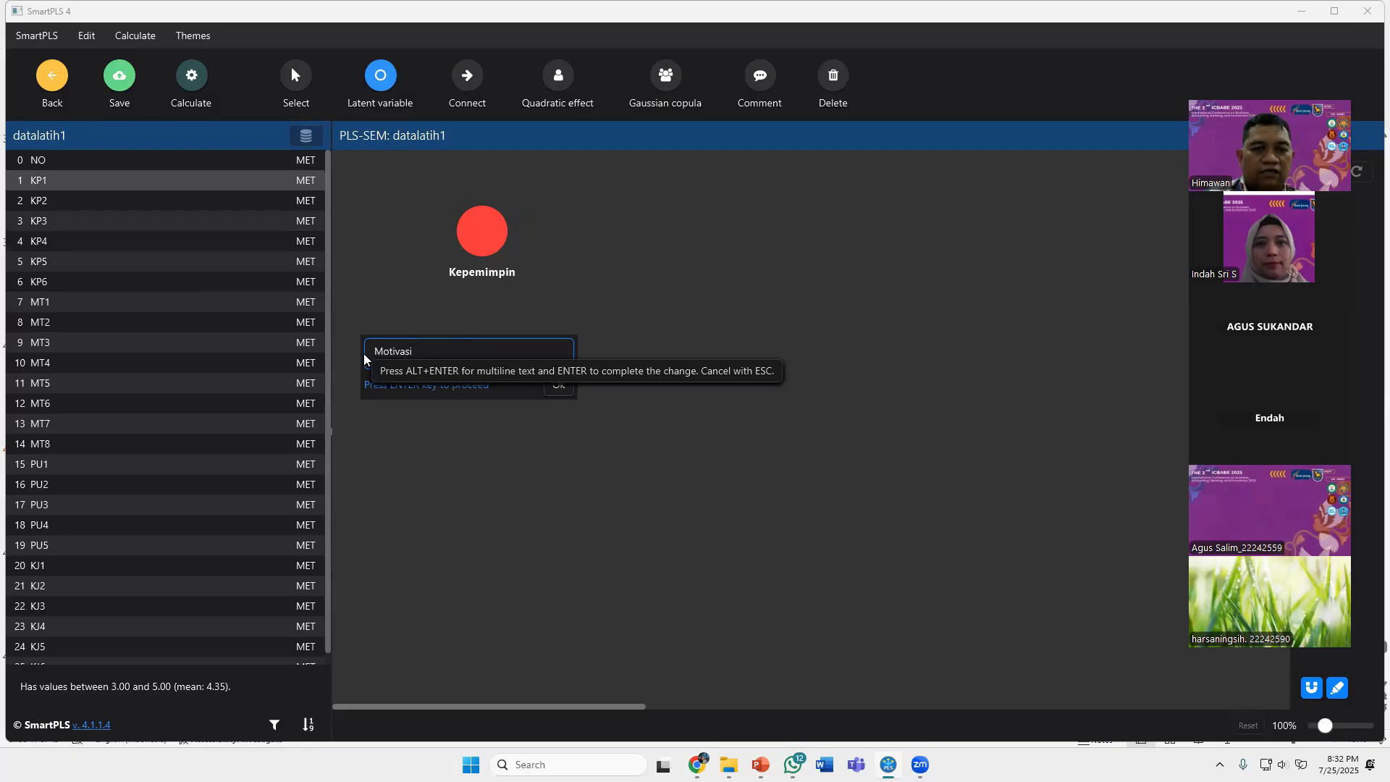
text( Kerja)
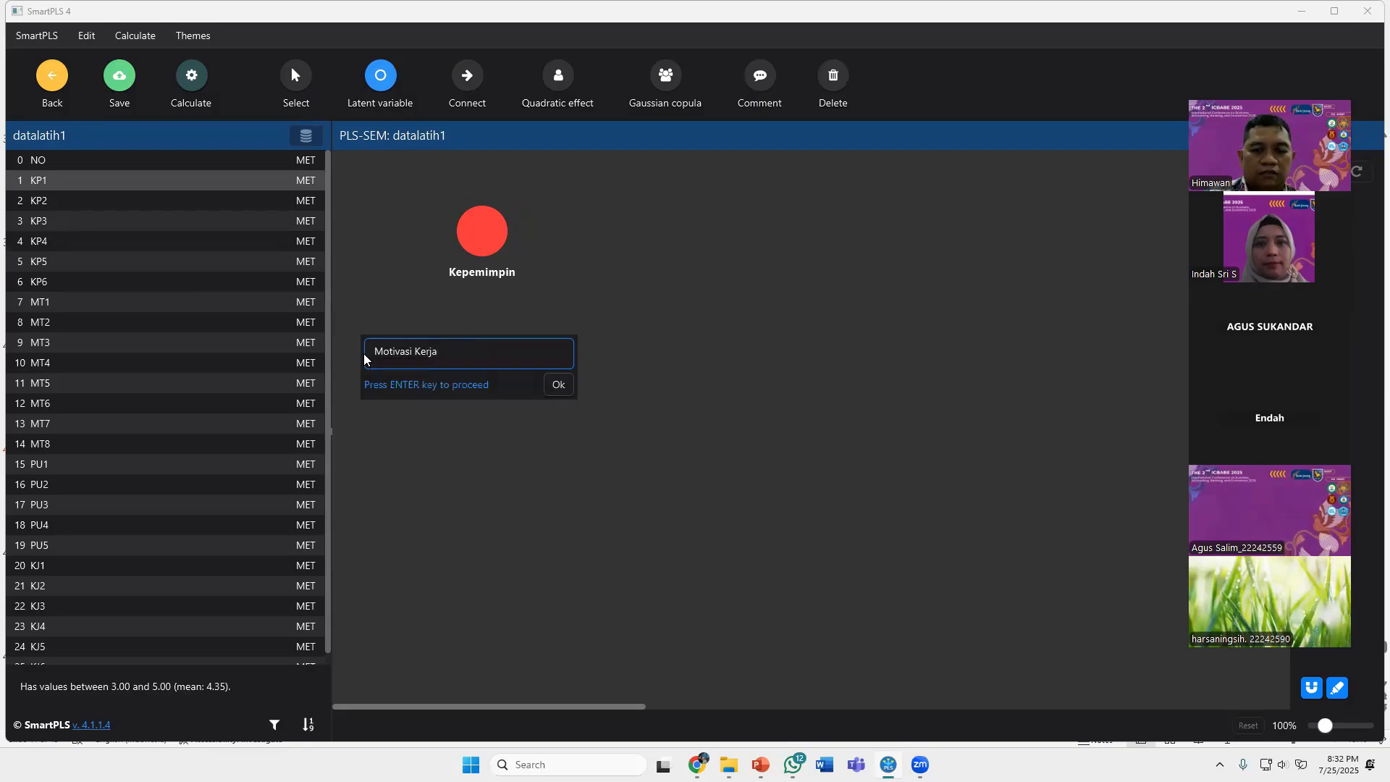
key(Return)
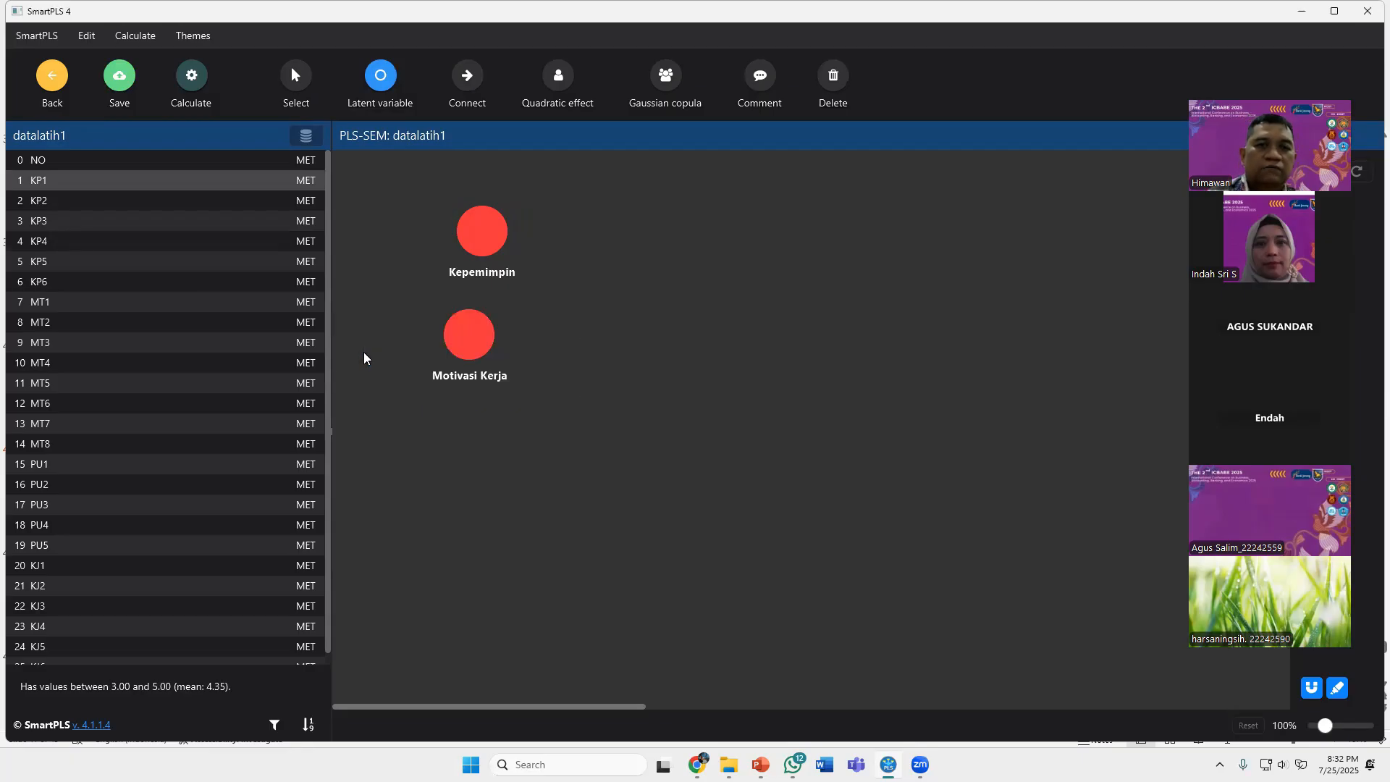
Add a latent variable named Kepusan Kerja to the right of Kepemimpin and Motivasi Kerja
click(664, 279)
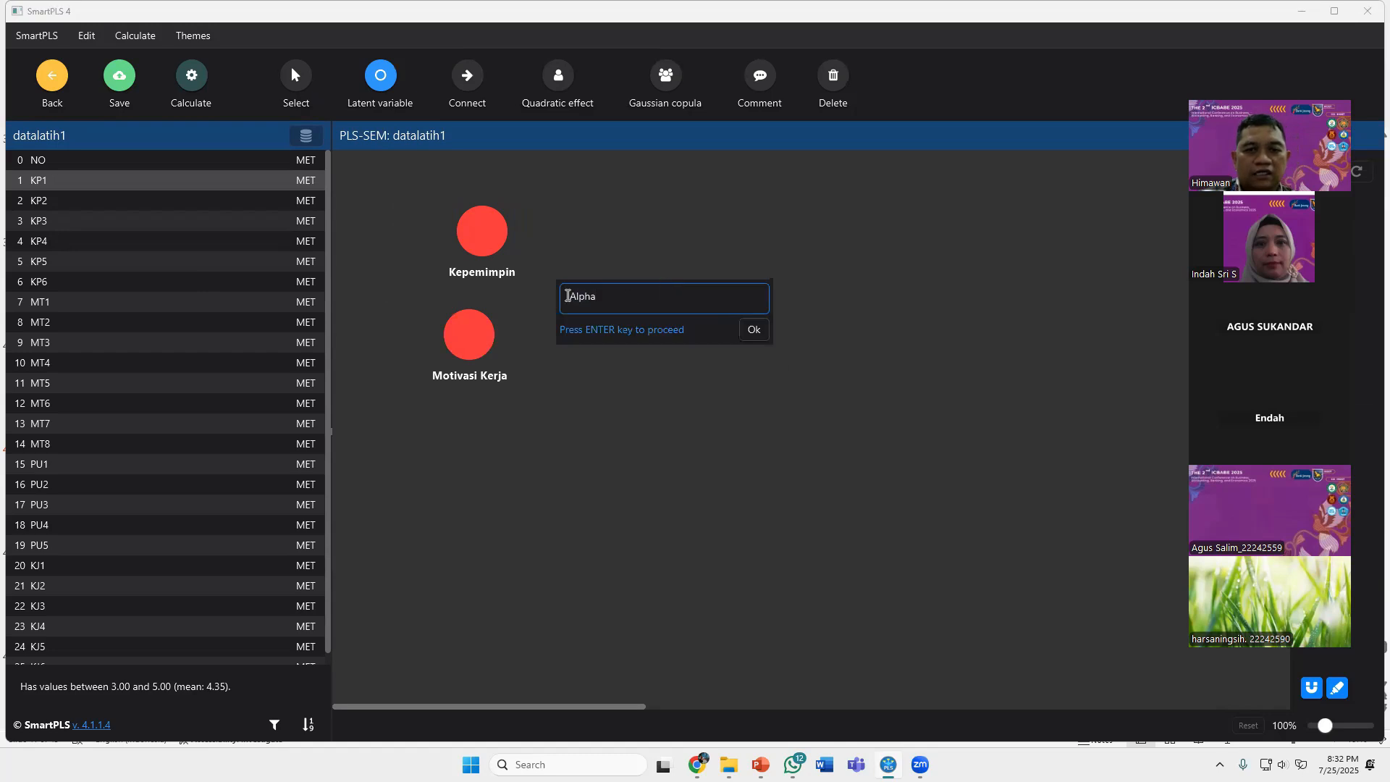
text(Kepus)
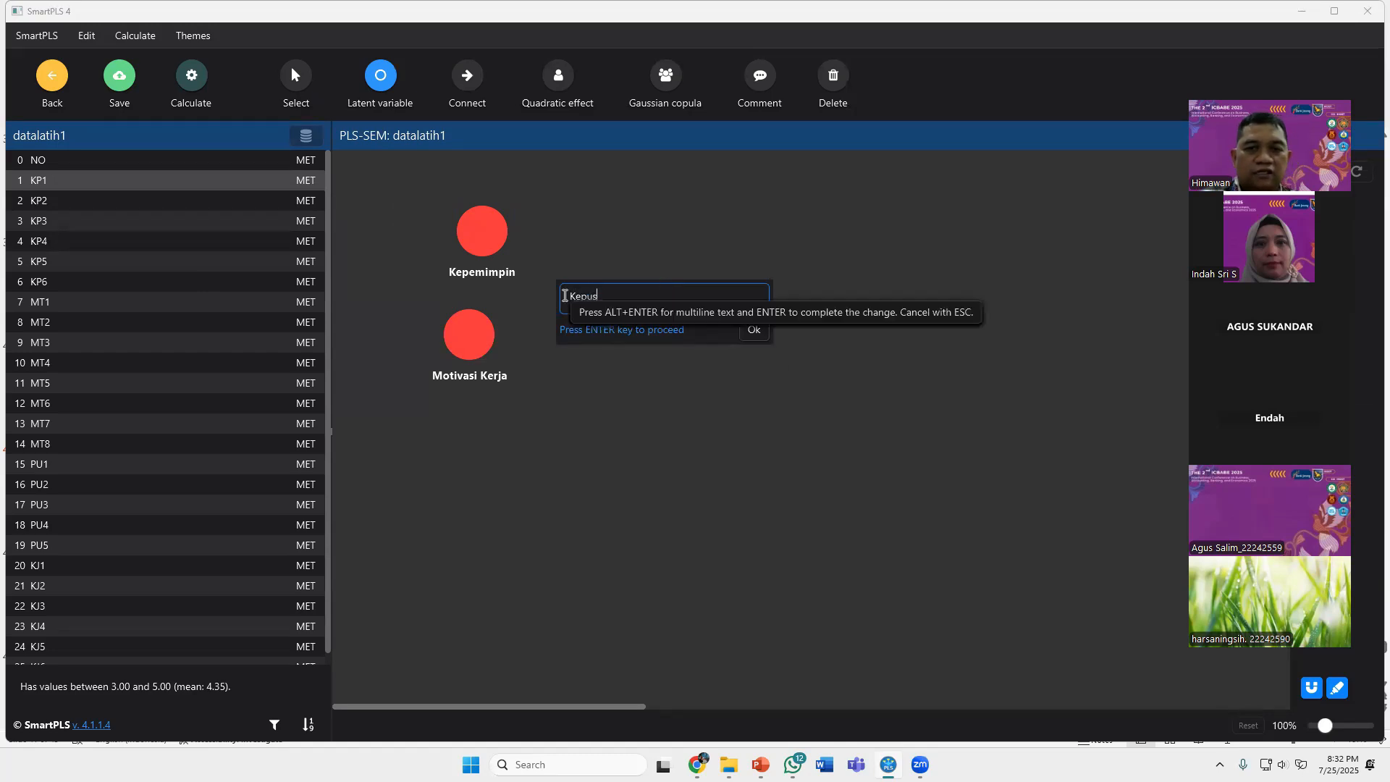
text(an Kerja)
key(Return)
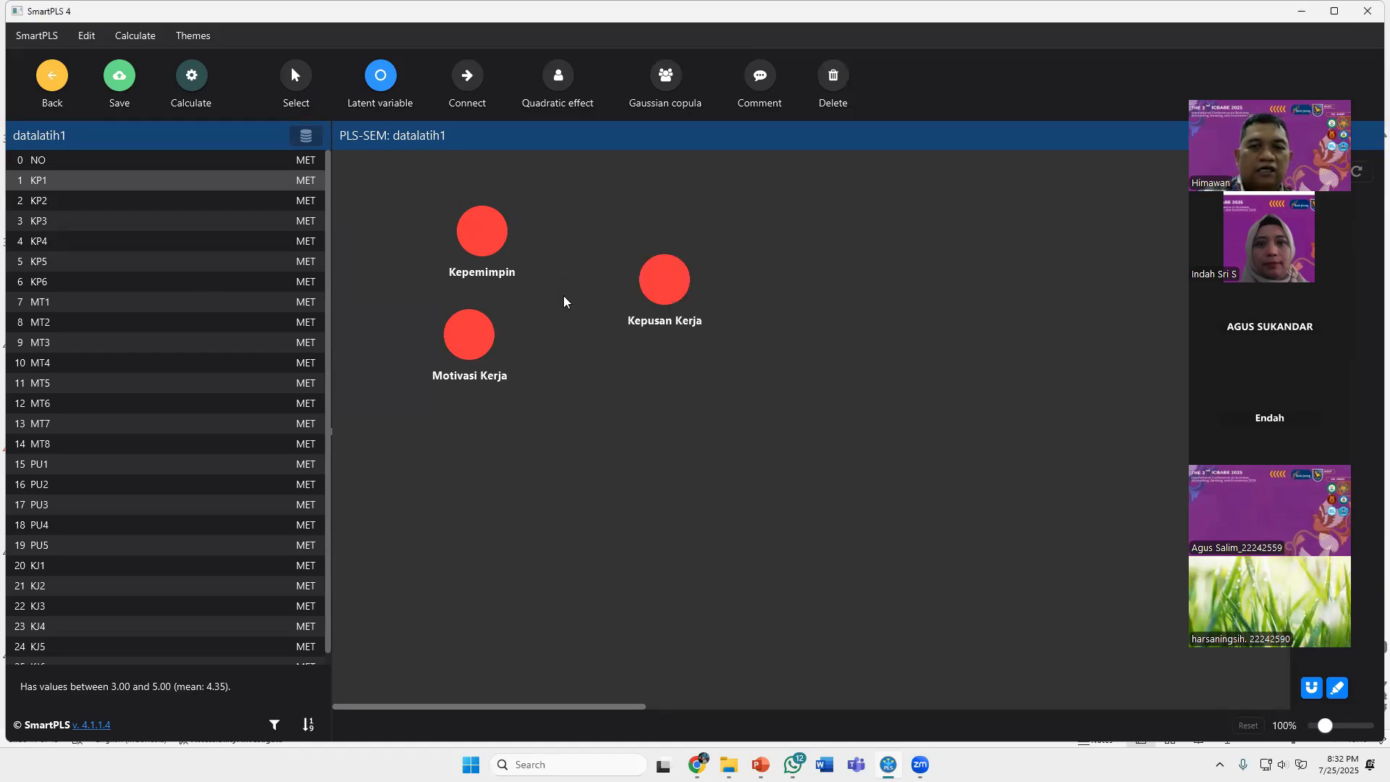
Add a latent variable named Kinerja Karyawan to the right of Kepusan Kerja
click(938, 335)
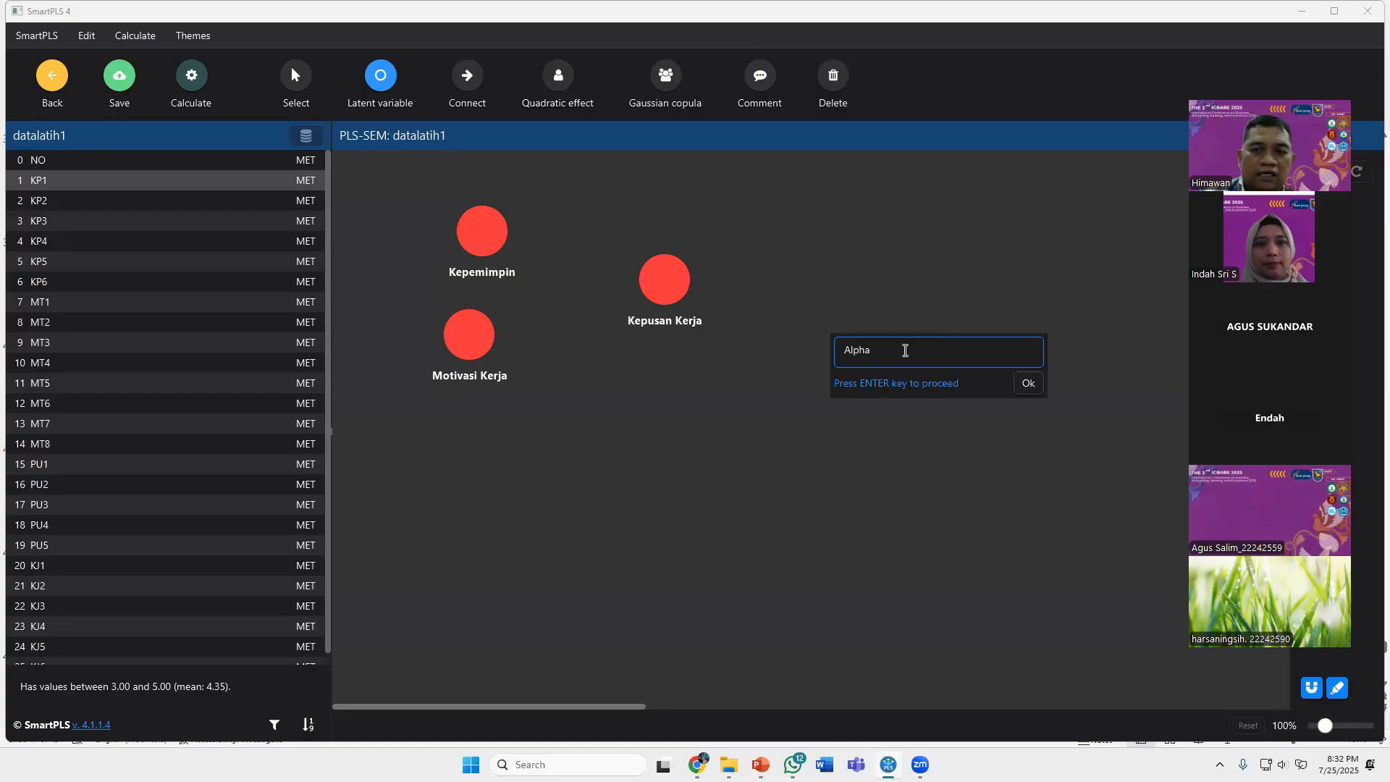
text(Kin)
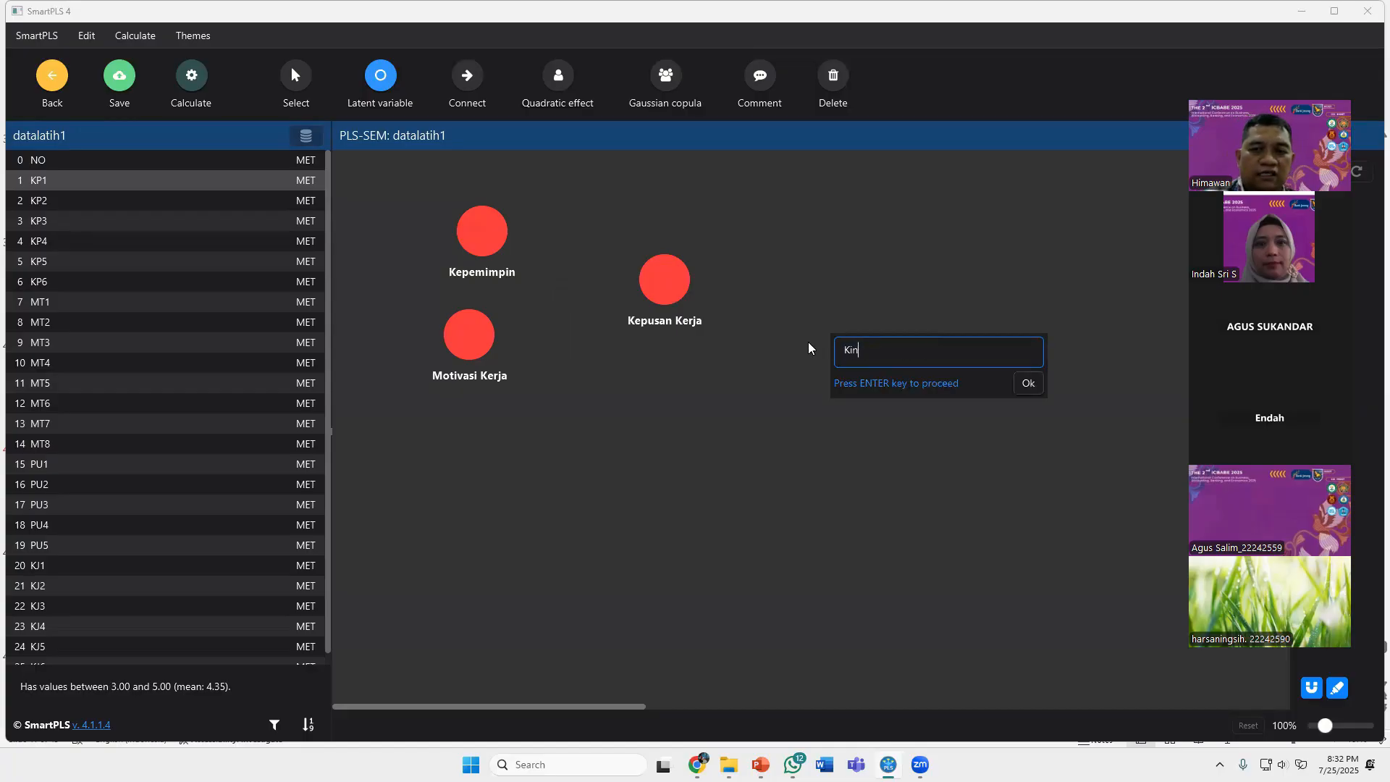
text(erja Karyawan)
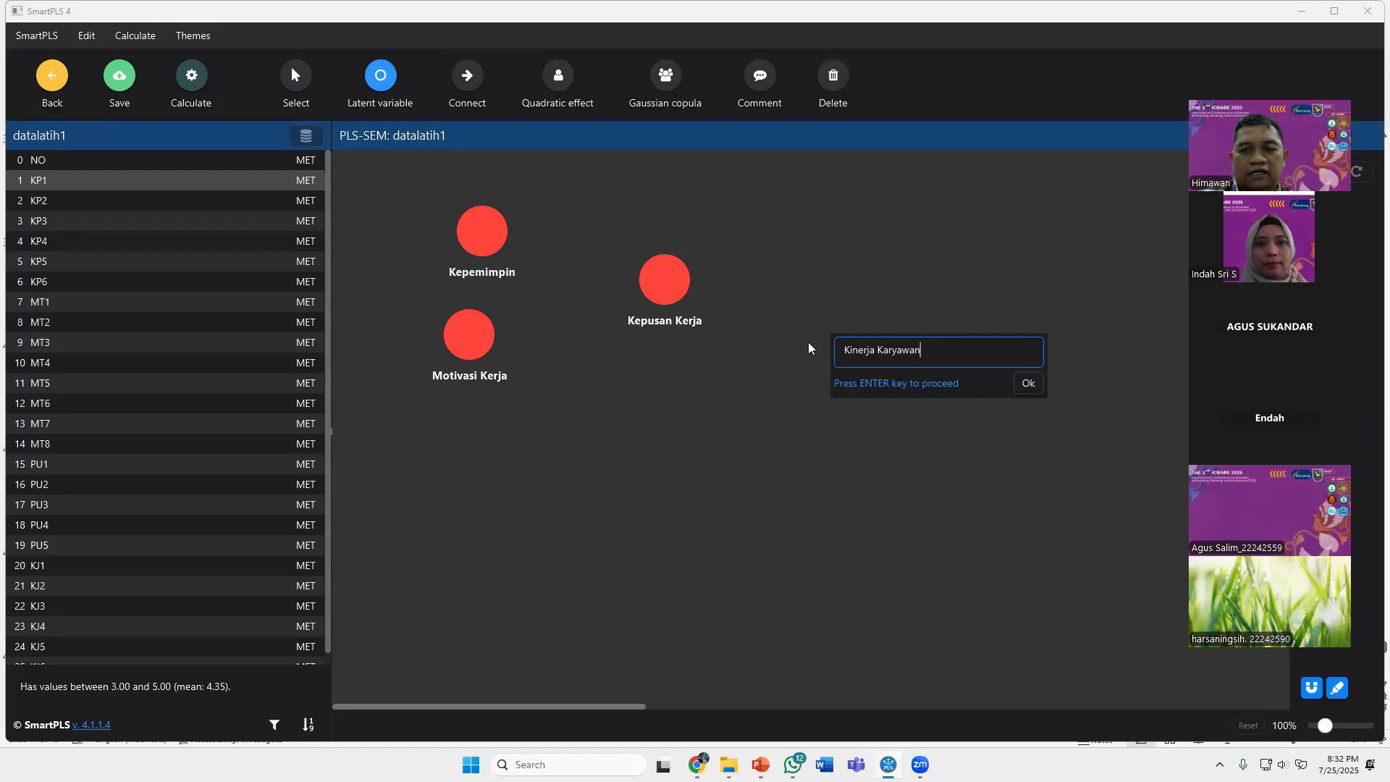
key(Return)
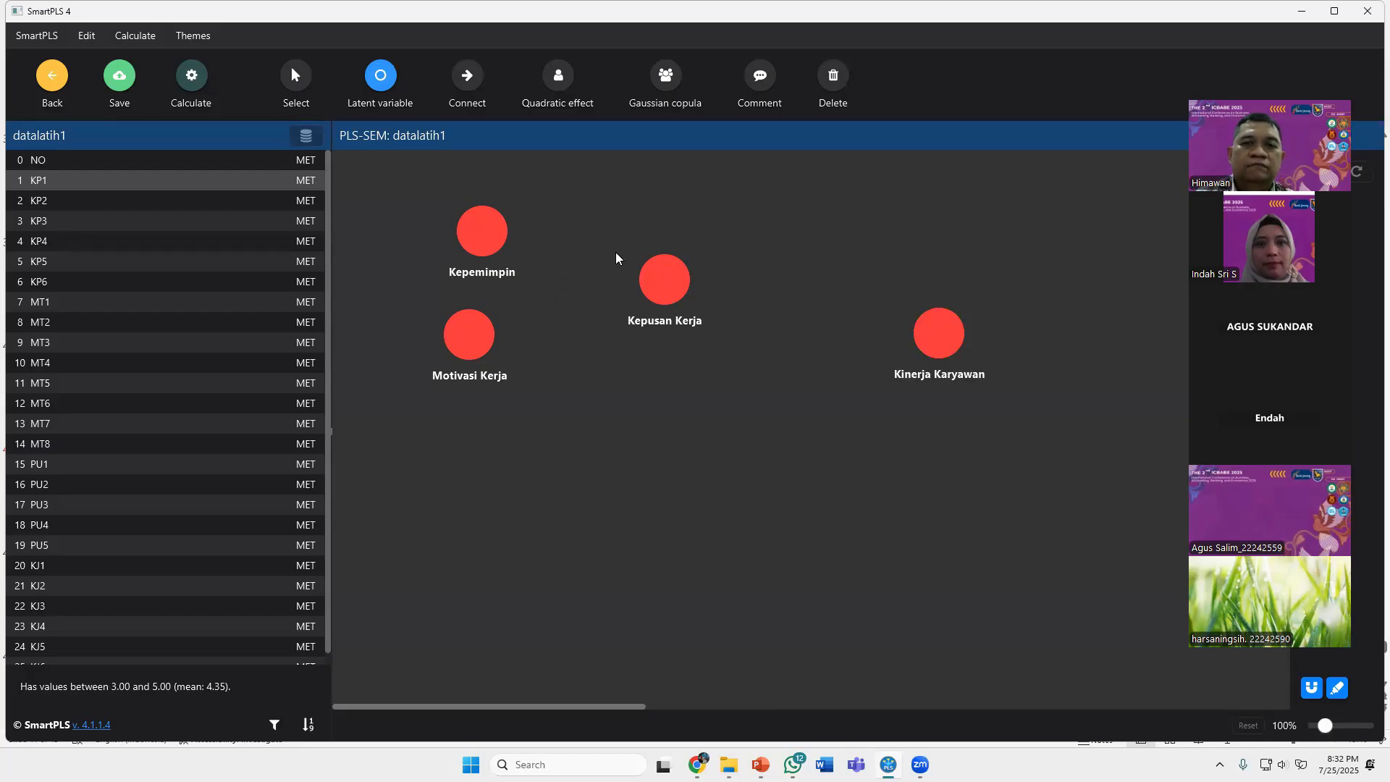
Move Motivasi Kerja well below Kepemimpin and lower Kepusan Kerja to about midway between their heights
click(304, 80)
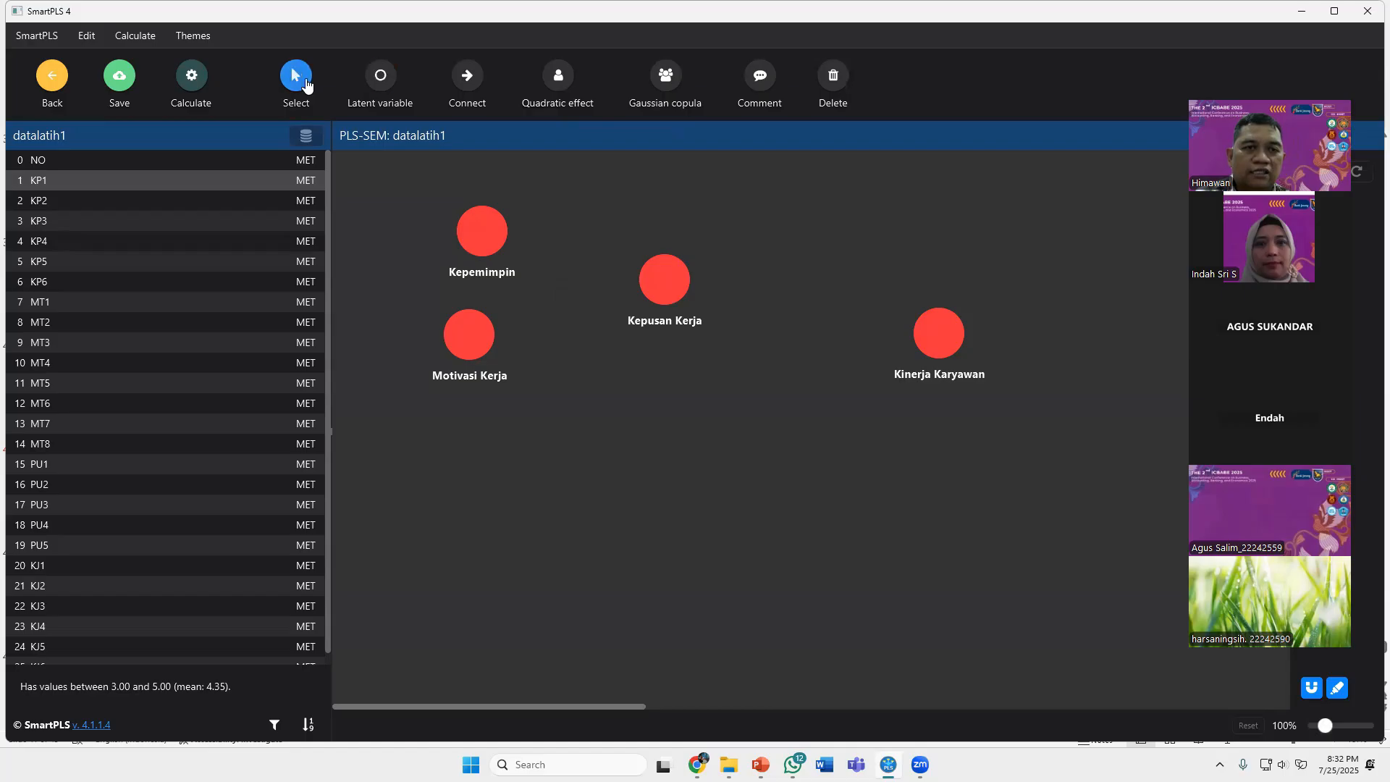
drag(466, 343, 460, 473)
drag(673, 280, 682, 370)
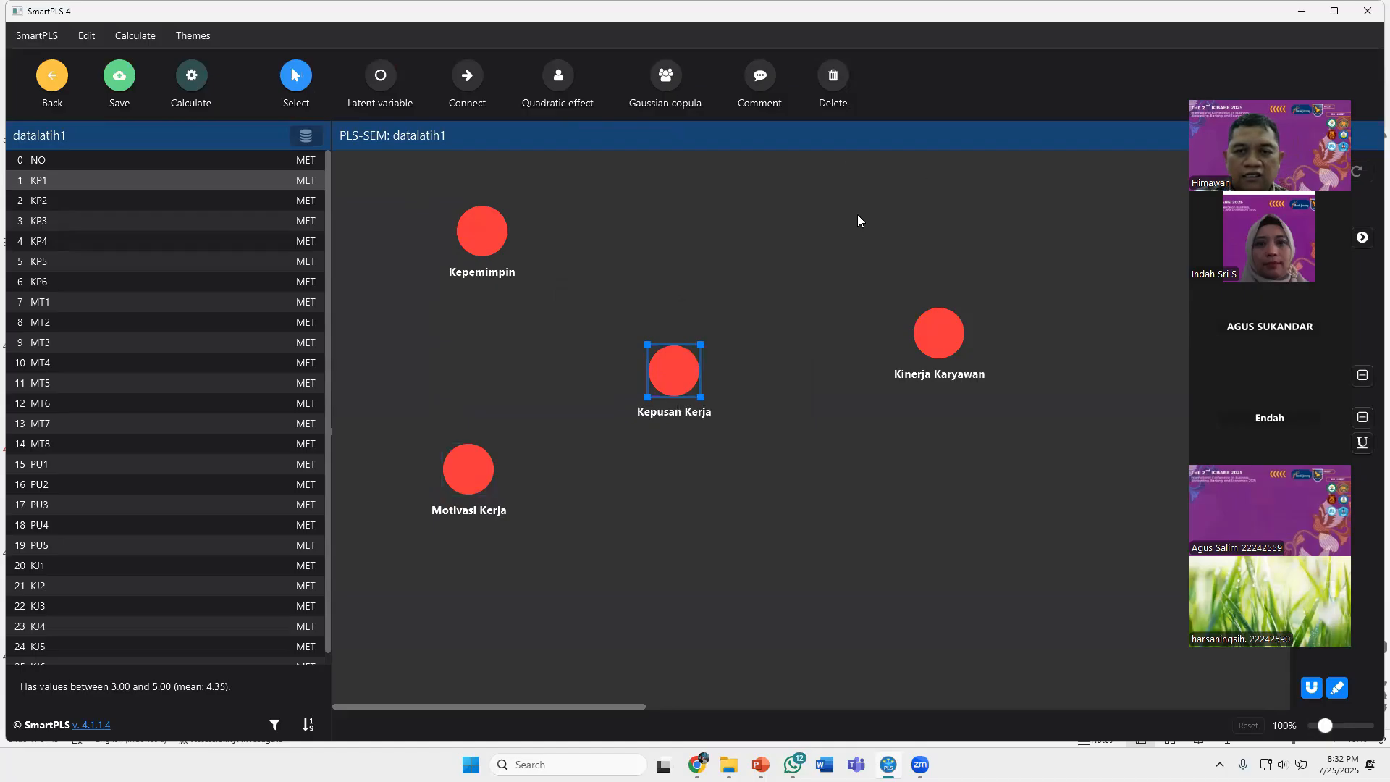
Lower Kinerja Karyawan to about the height of Kepusan Kerja and shift Kepusan Kerja further right in the model
drag(951, 331, 981, 377)
drag(685, 372, 733, 372)
click(842, 434)
Assign the indicators KP1 through KP6 to the Kepemimpin latent variable
click(455, 76)
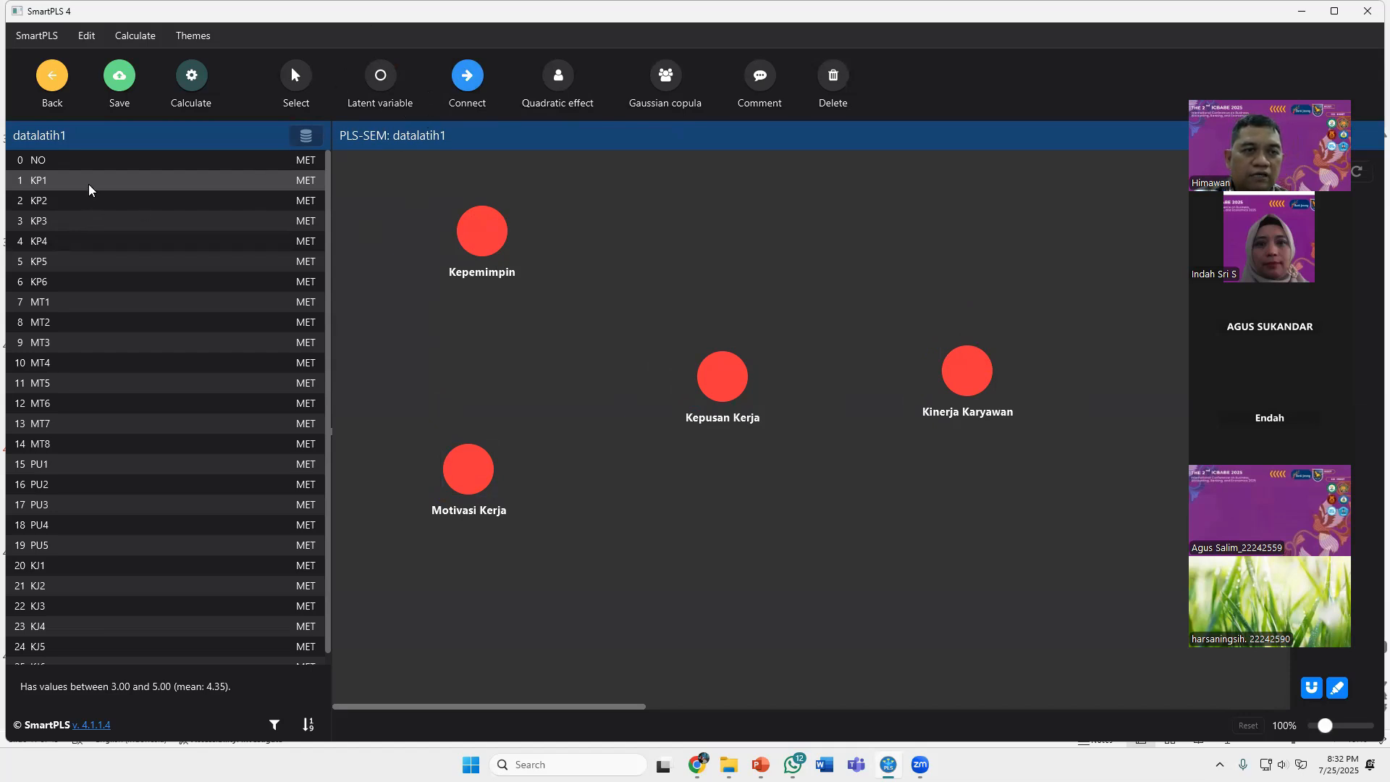
shift+click(79, 283)
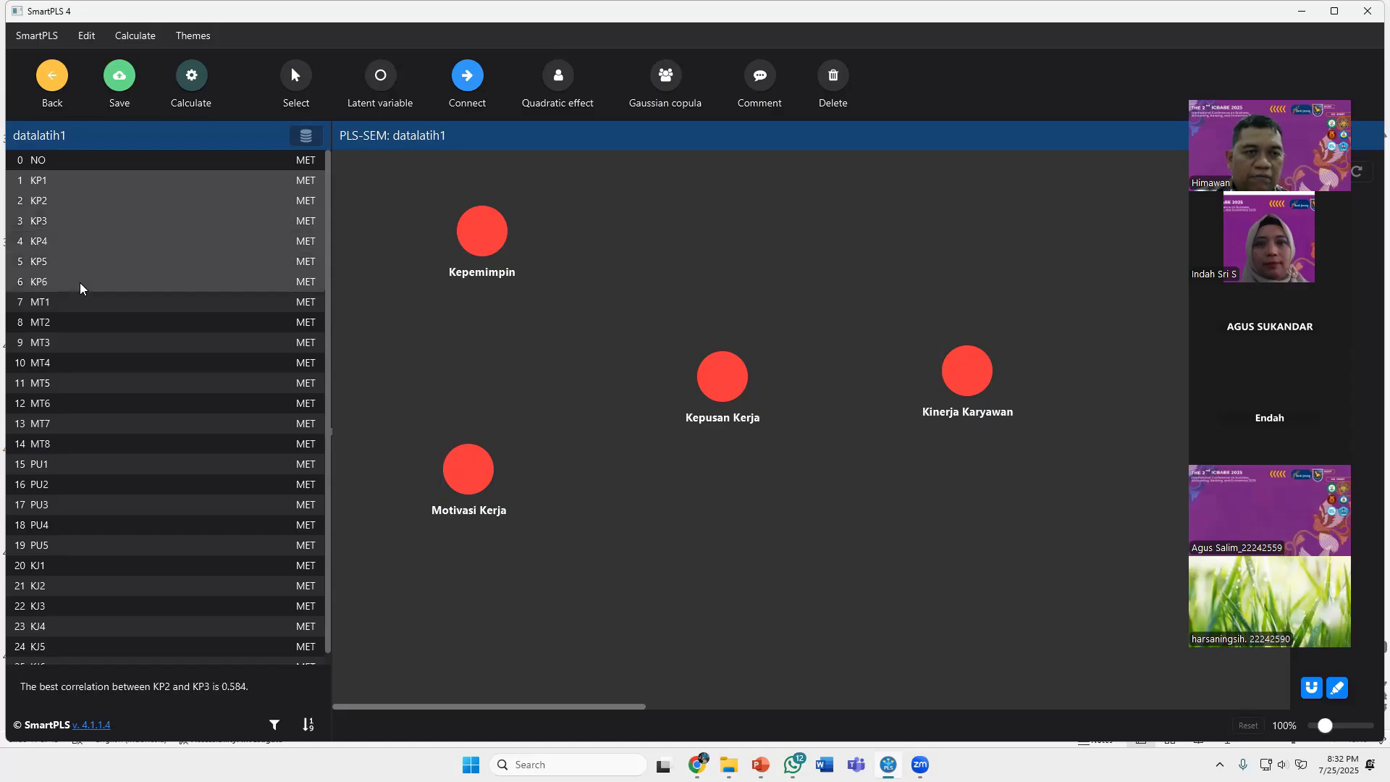
drag(77, 237, 480, 228)
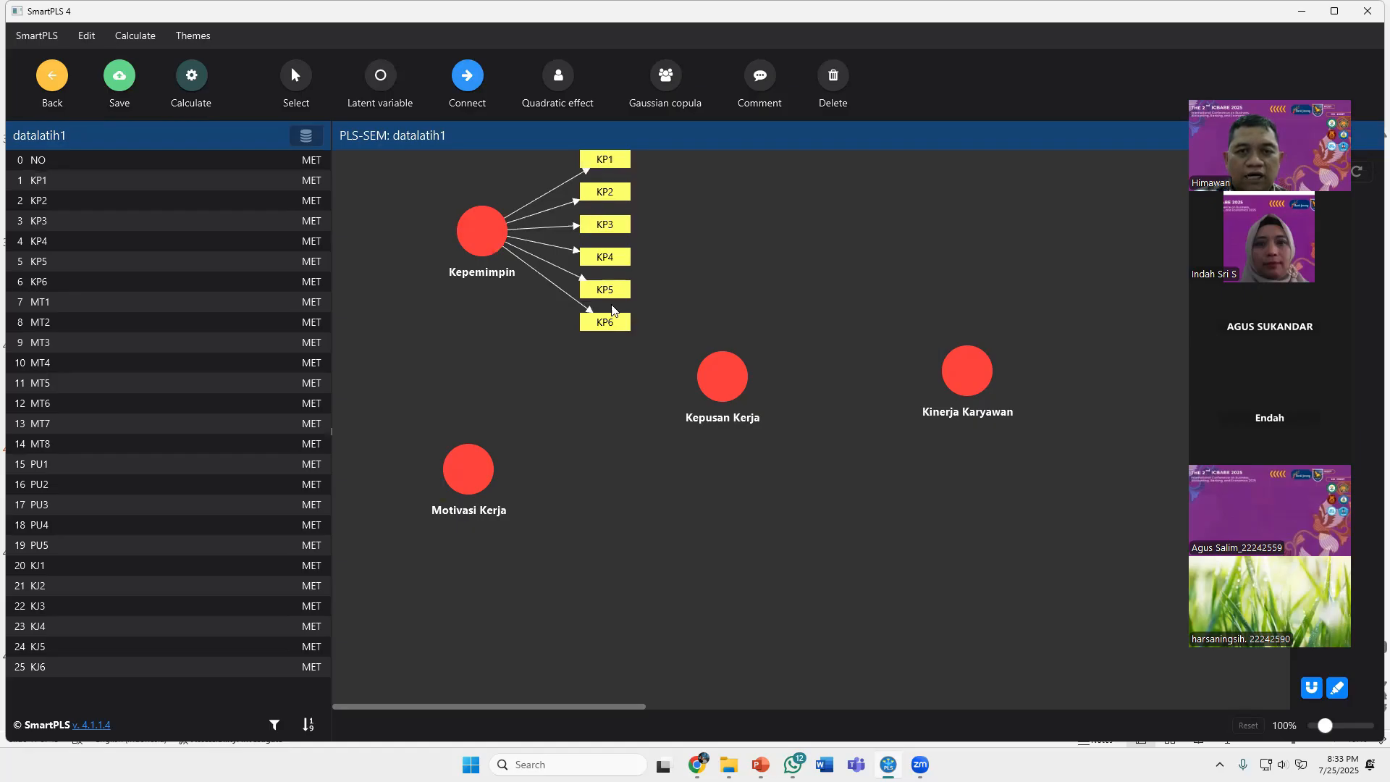
Set Kepemimpin's indicator alignment to left and move it with its indicators slightly down and to the right
double_click(481, 232)
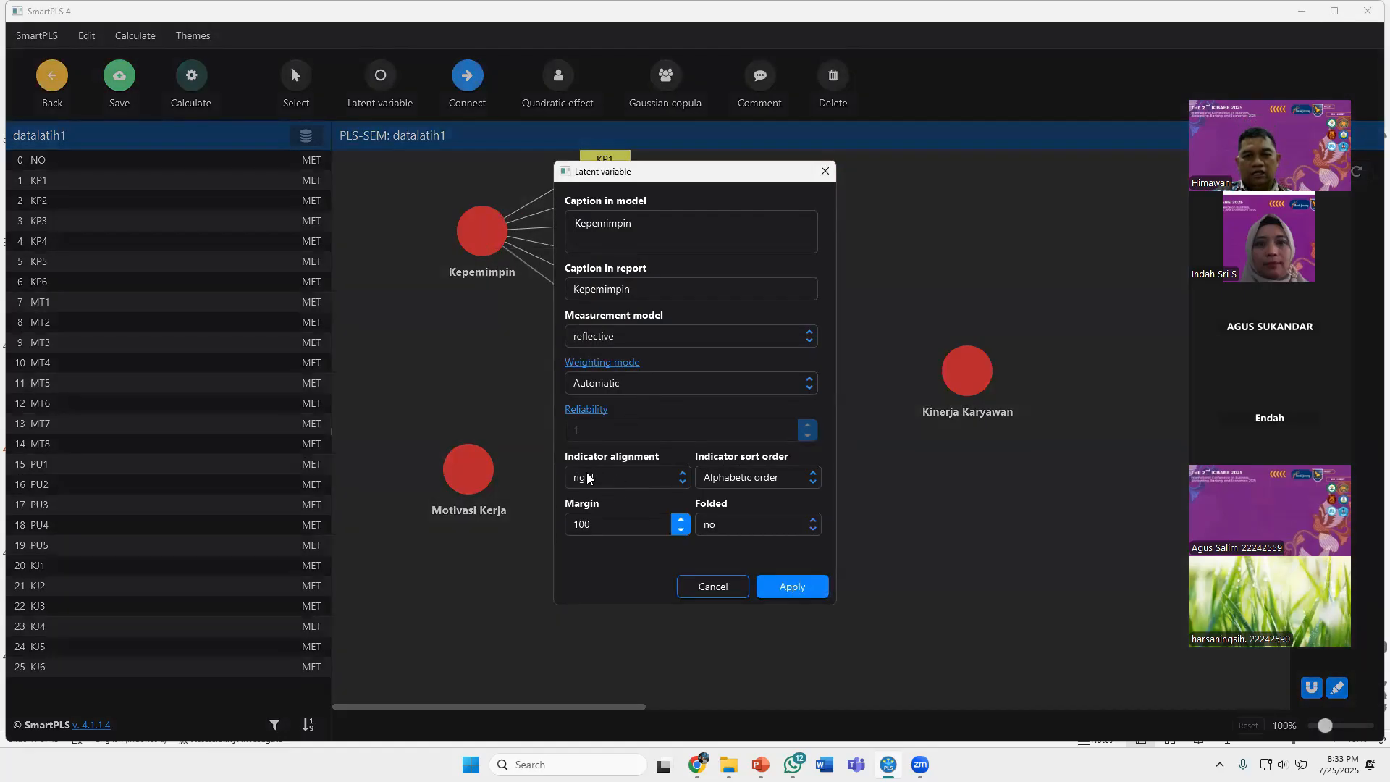
click(684, 485)
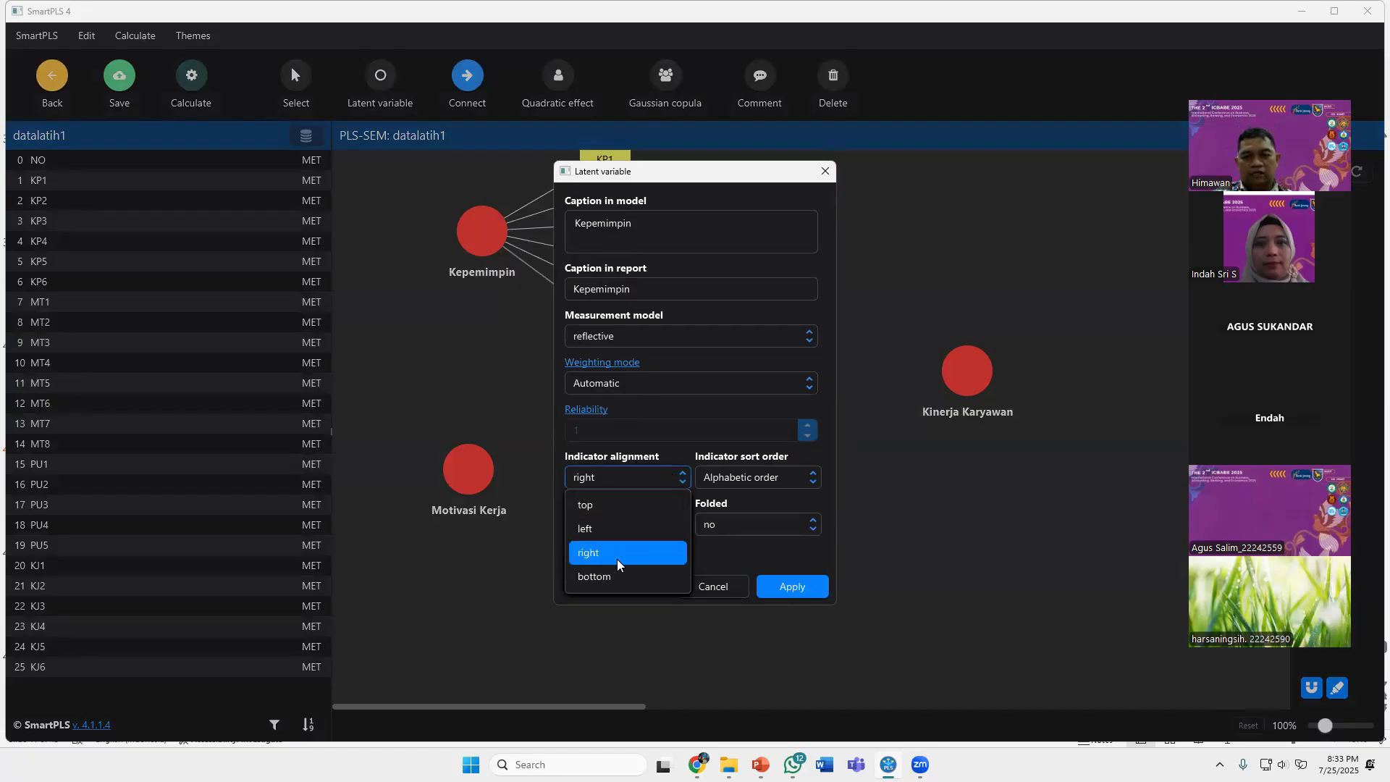
click(622, 529)
click(778, 587)
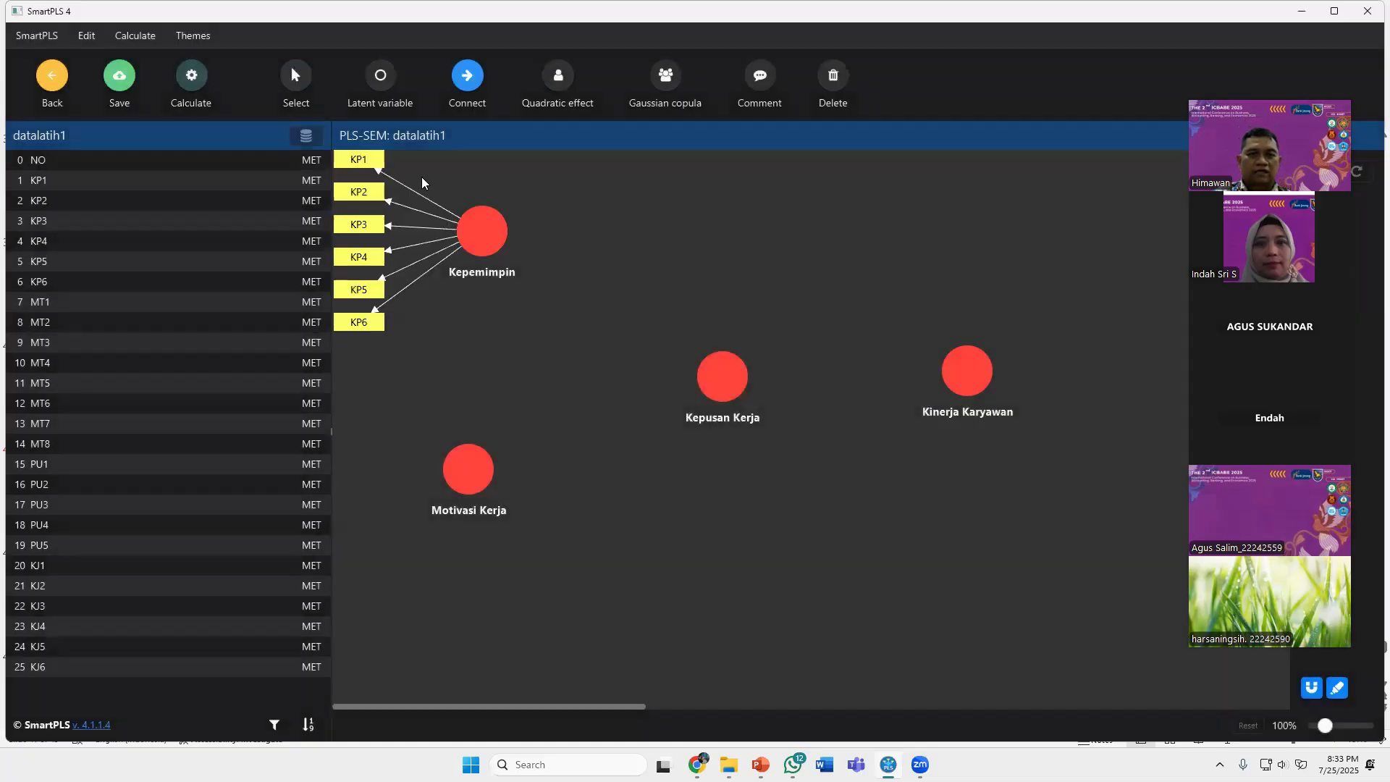
click(296, 76)
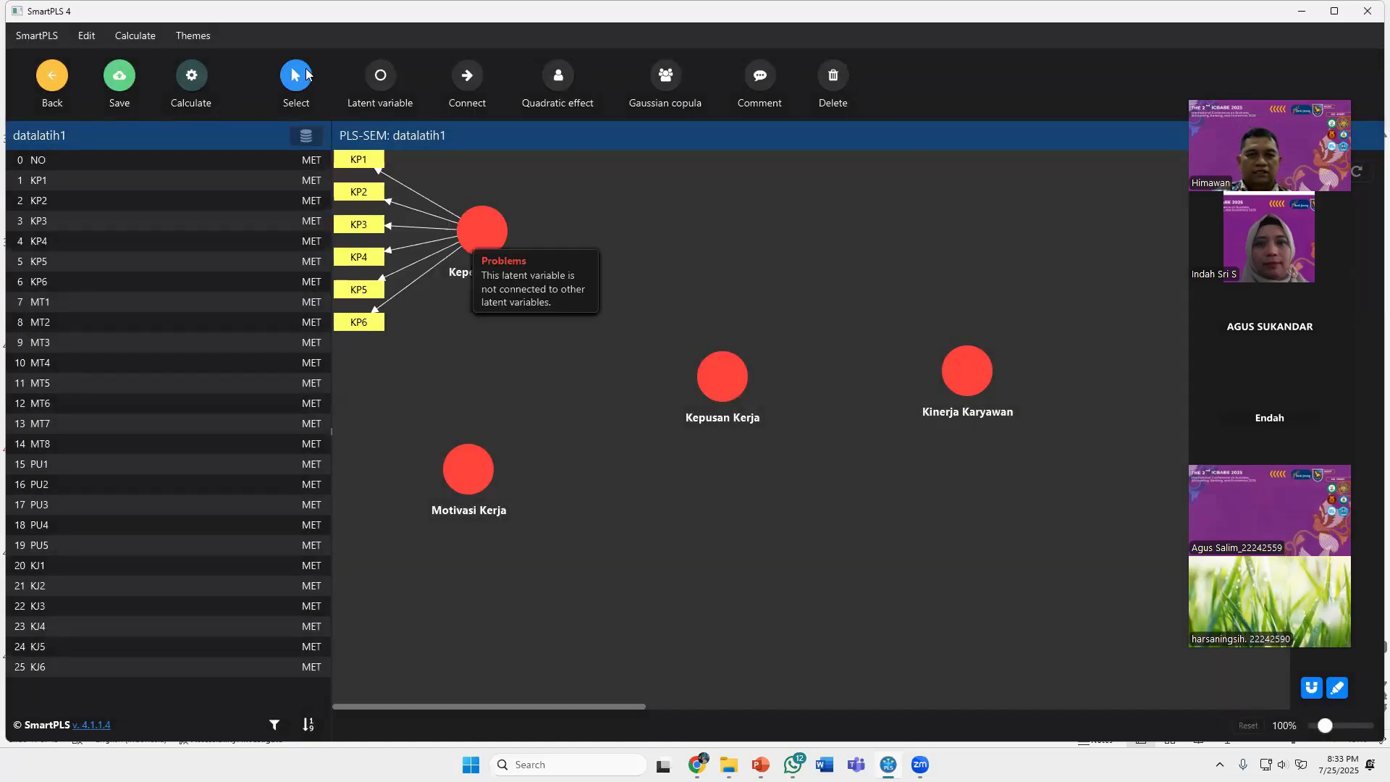
click(479, 250)
drag(479, 251, 494, 273)
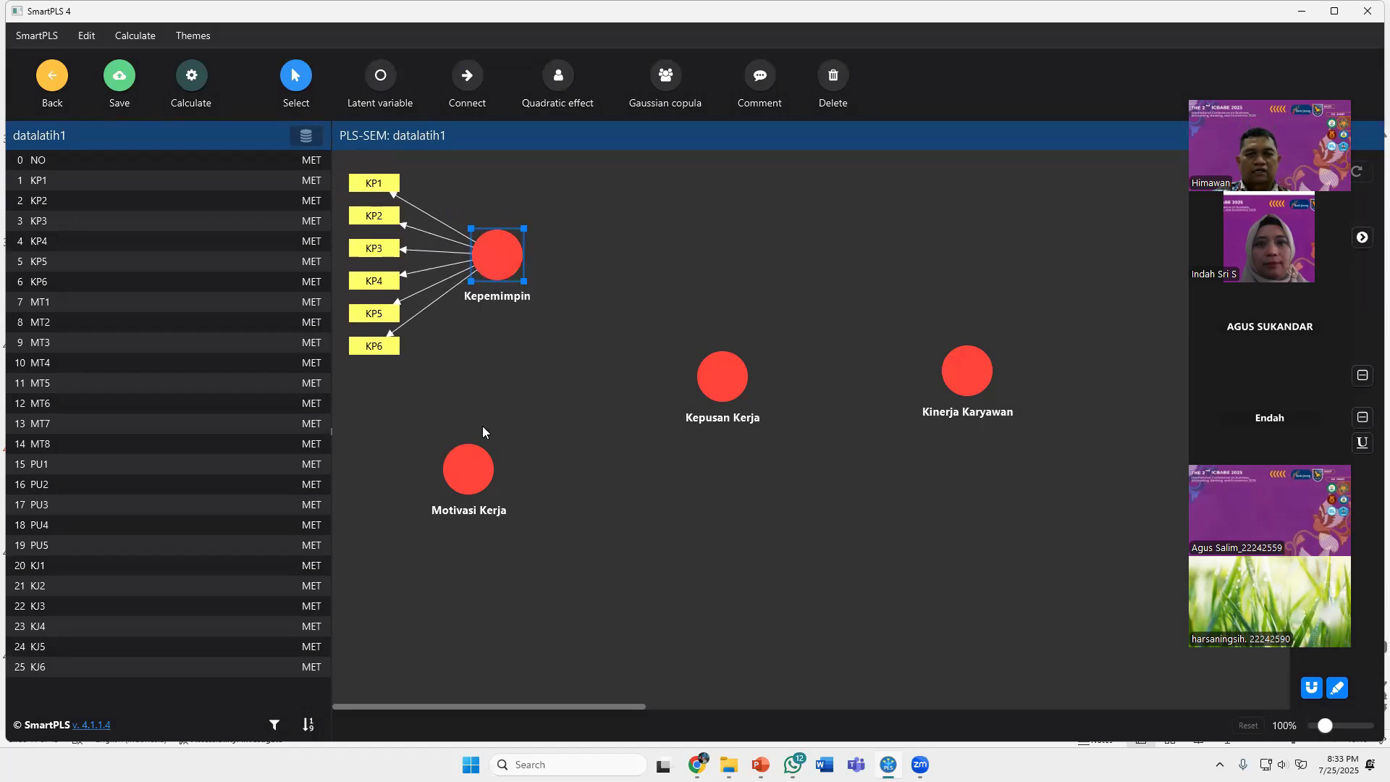
Assign the indicators MT1 through MT8 to the Motivasi Kerja latent variable
click(463, 464)
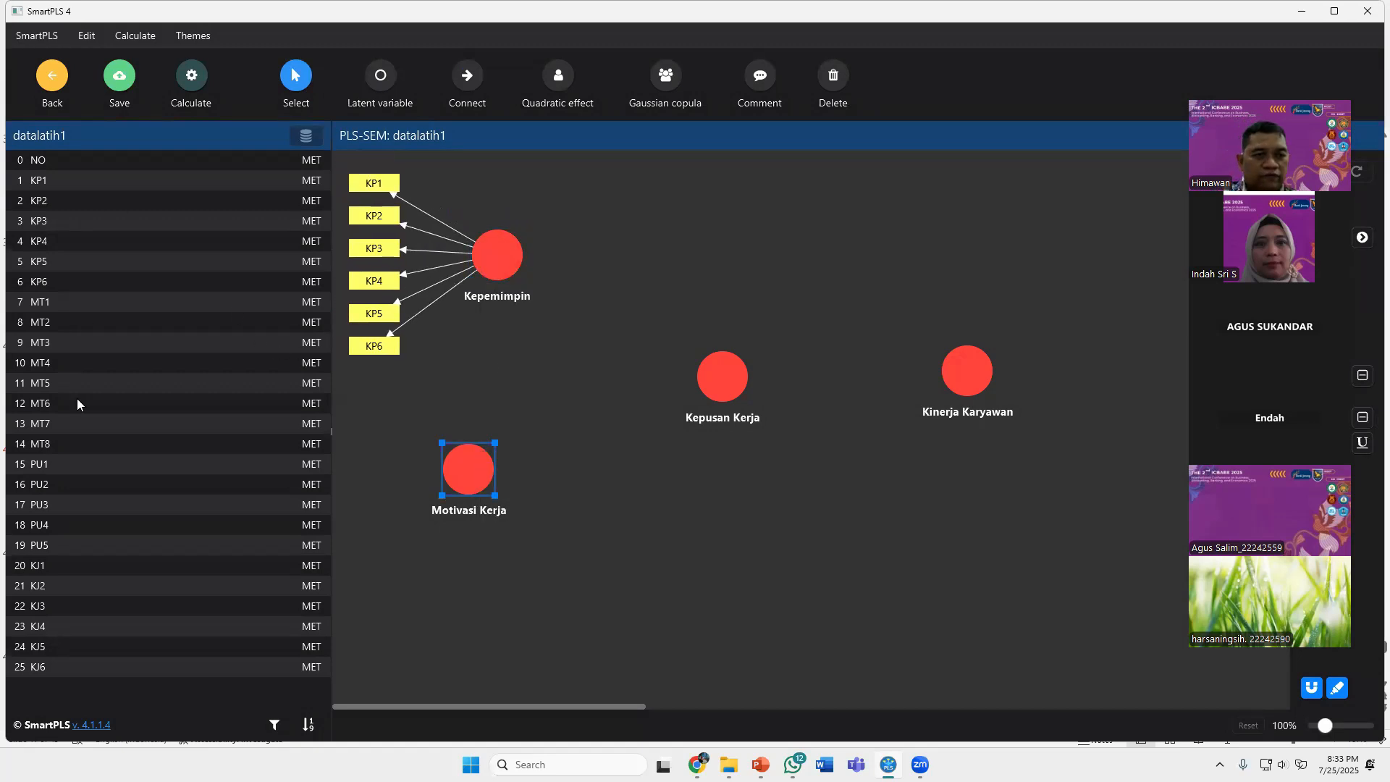
click(69, 308)
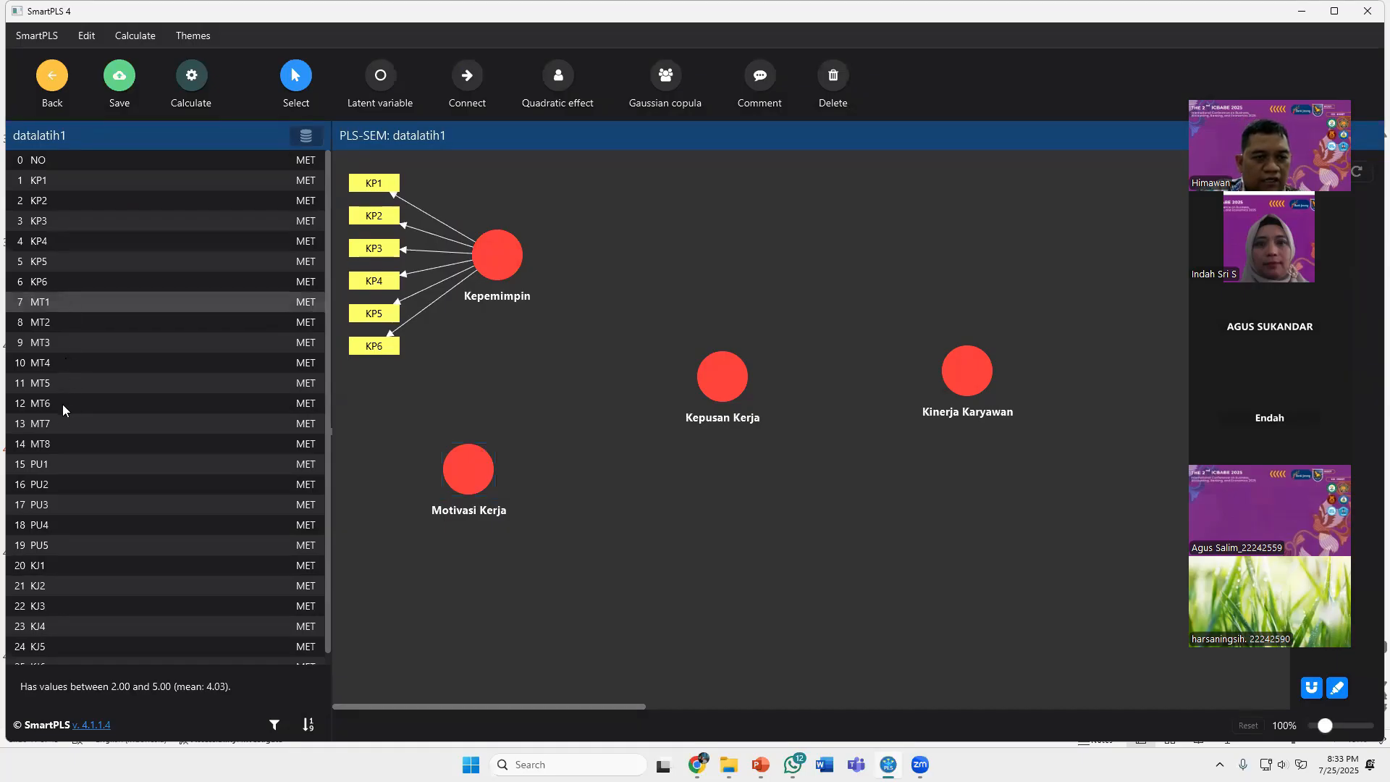
shift+click(53, 445)
drag(109, 329, 466, 484)
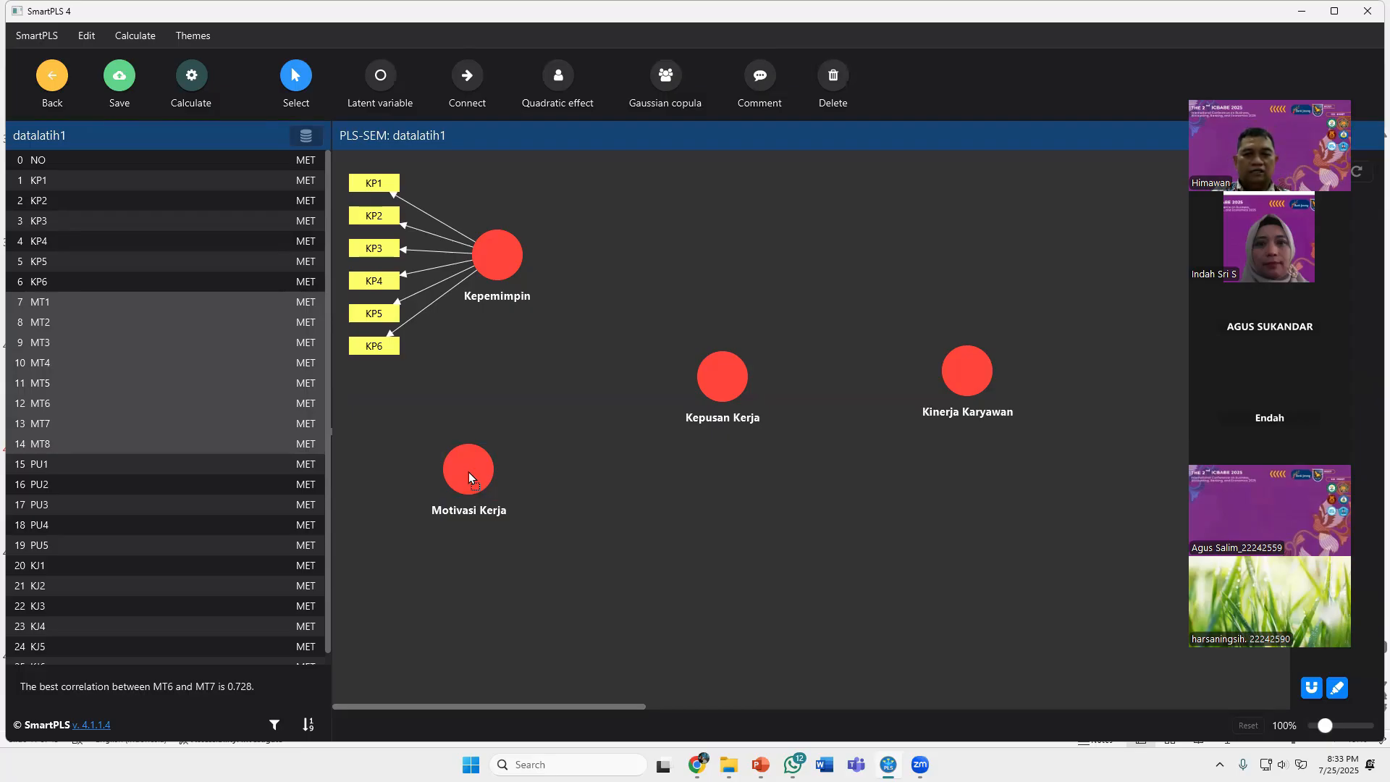
drag(468, 472, 467, 471)
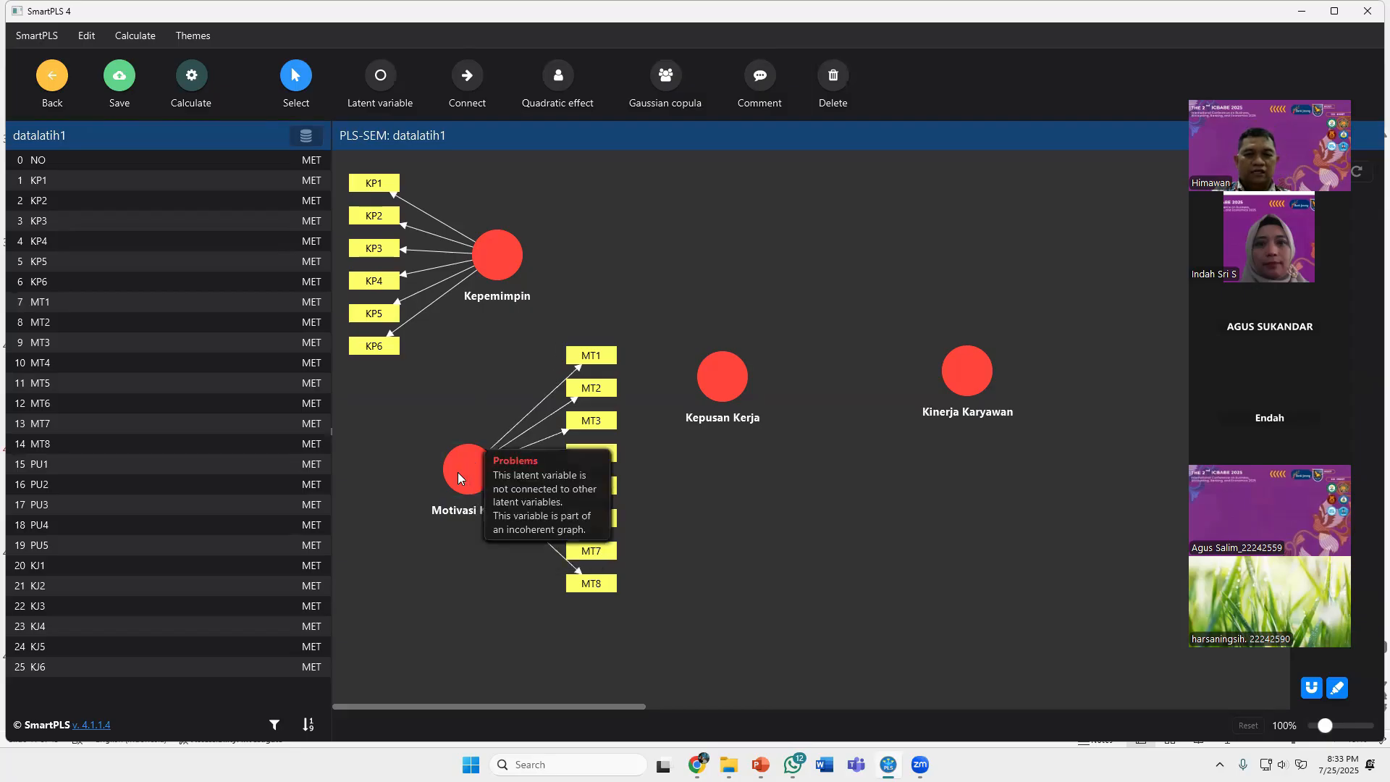
Set Motivasi Kerja's indicator alignment to left and move it down so its indicators clear those of Kepemimpin
double_click(467, 469)
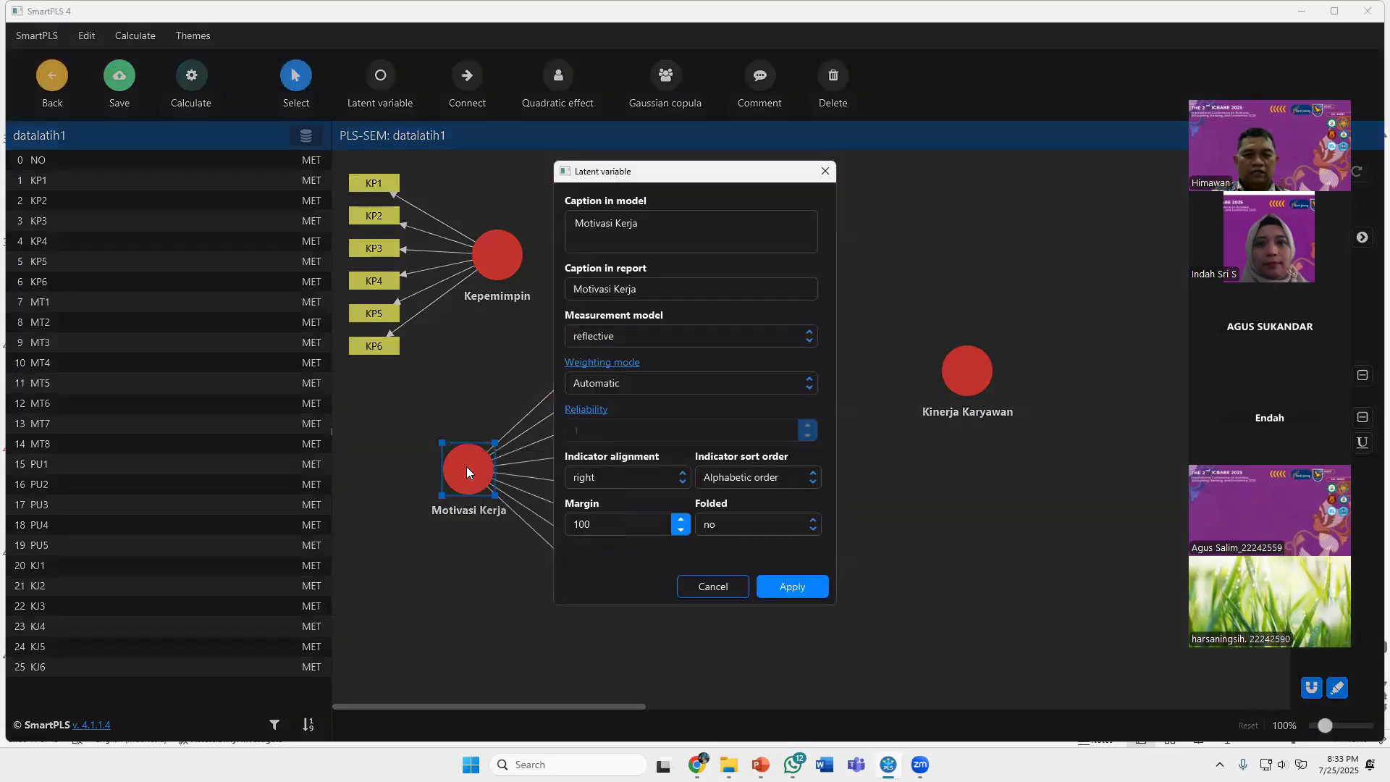
click(683, 483)
click(616, 523)
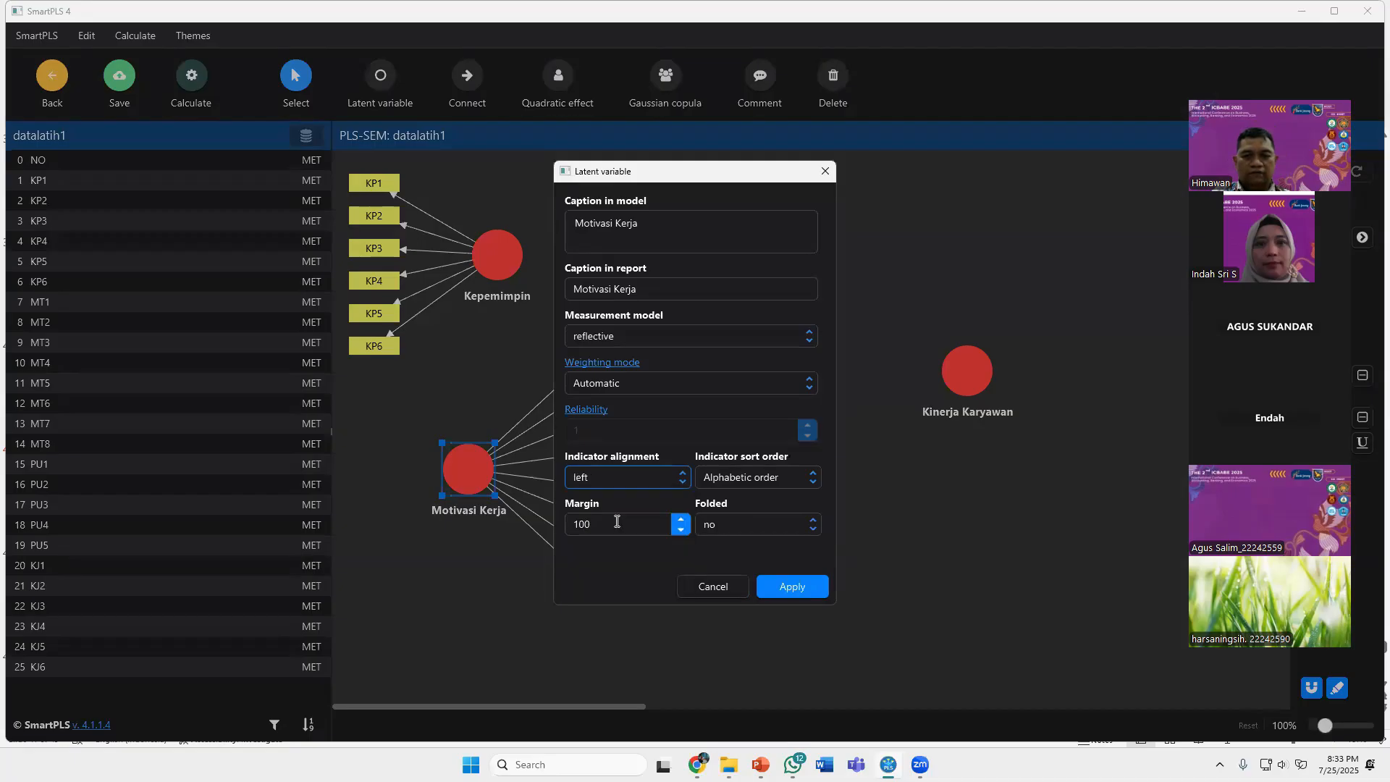
click(795, 587)
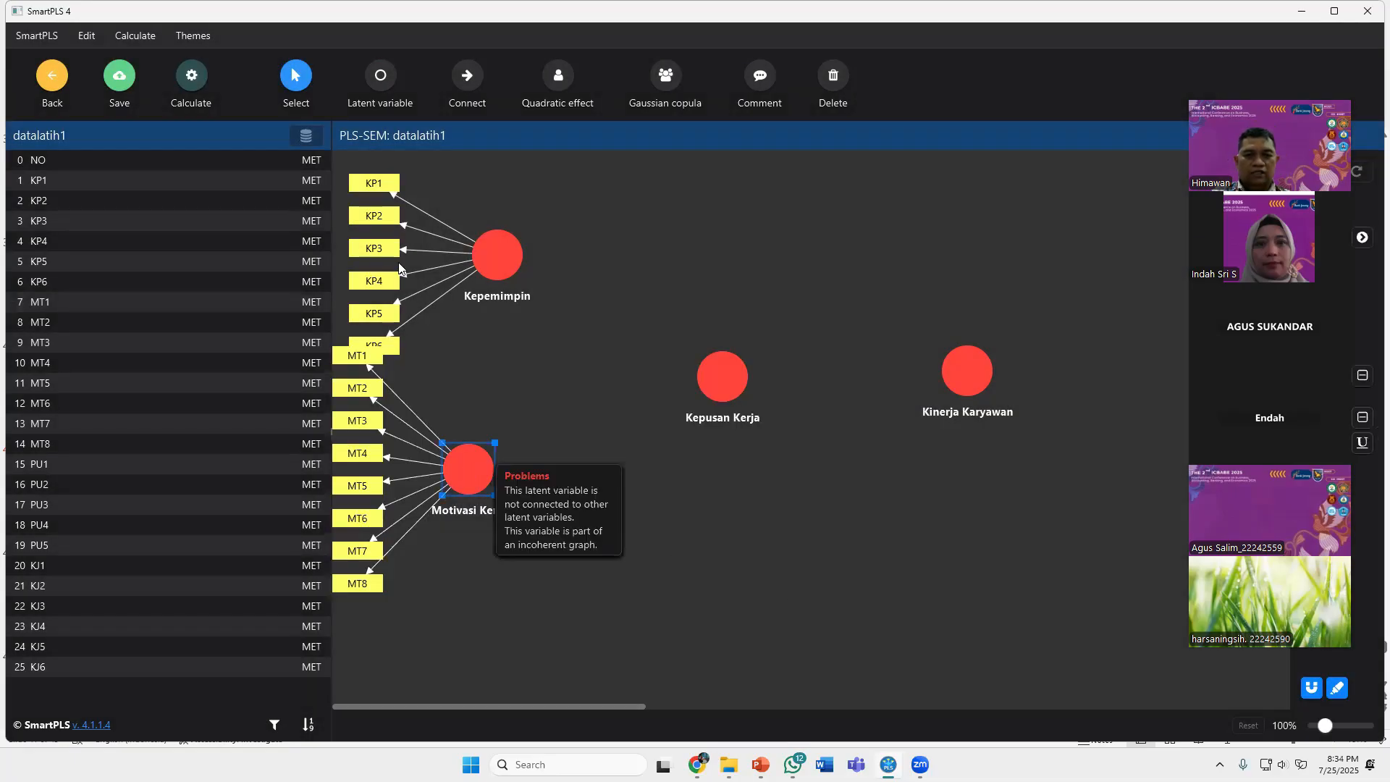
drag(464, 467, 481, 521)
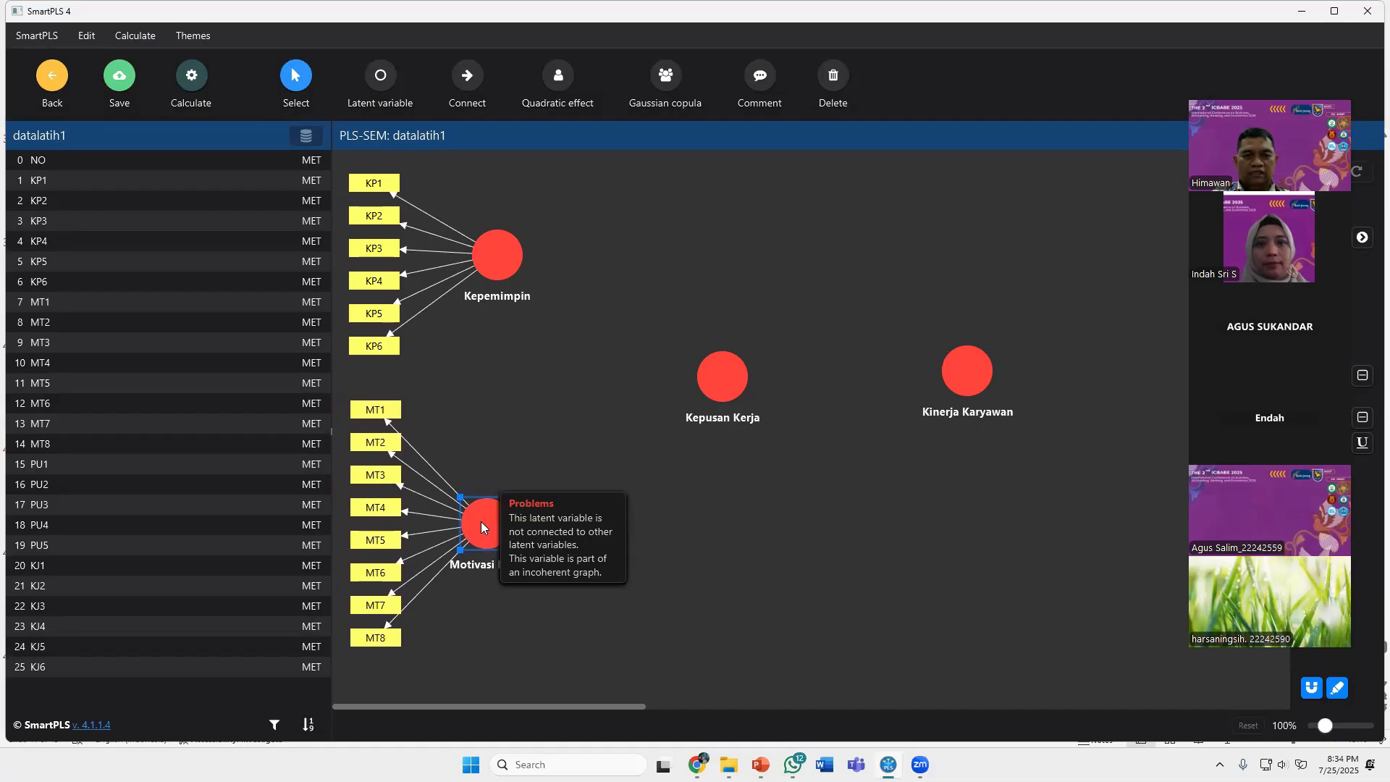
Lower Kepusan Kerja and Kinerja Karyawan to the same height, about midway between Kepemimpin and Motivasi Kerja
click(560, 431)
drag(720, 386, 725, 418)
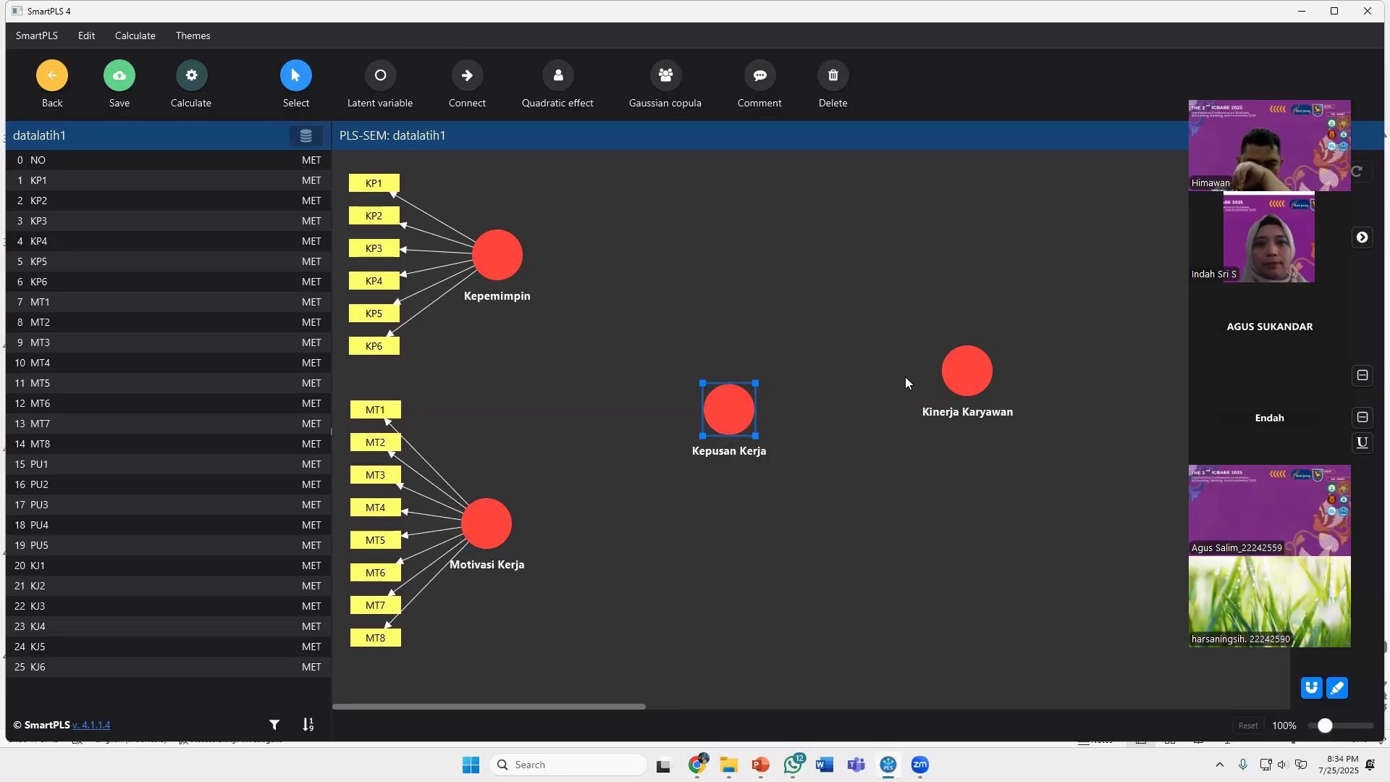
drag(966, 373, 973, 412)
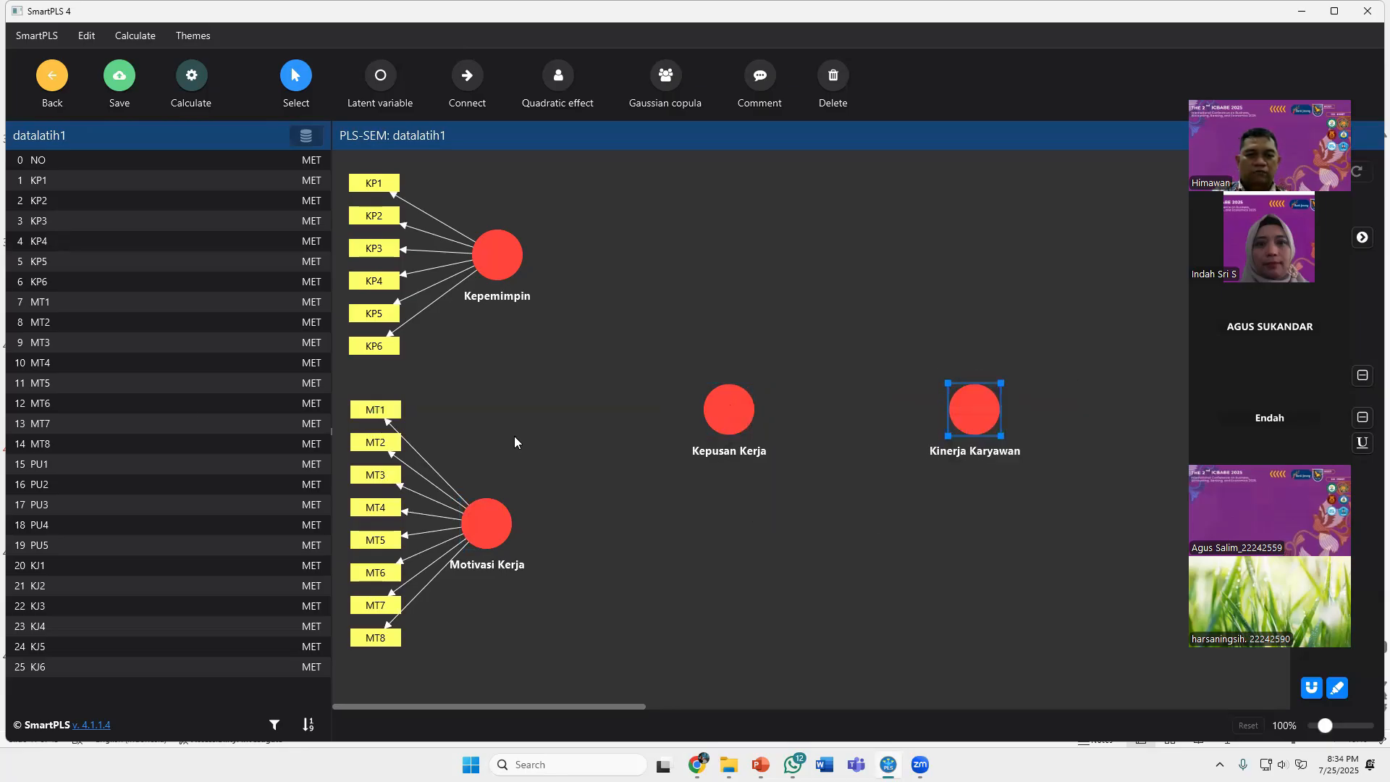
Assign the indicators PU1 through PU5 to the Kepusan Kerja latent variable
click(64, 466)
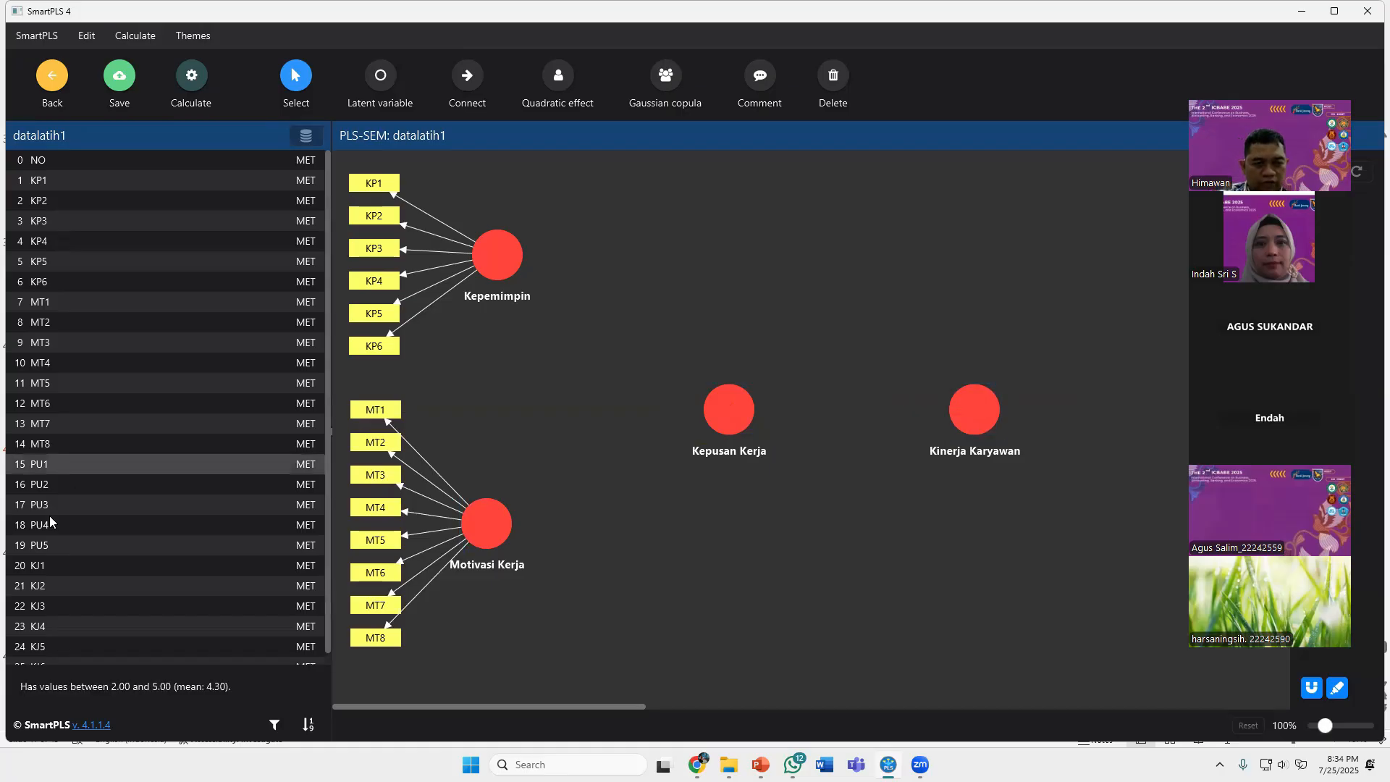
shift+click(51, 543)
drag(715, 443, 728, 409)
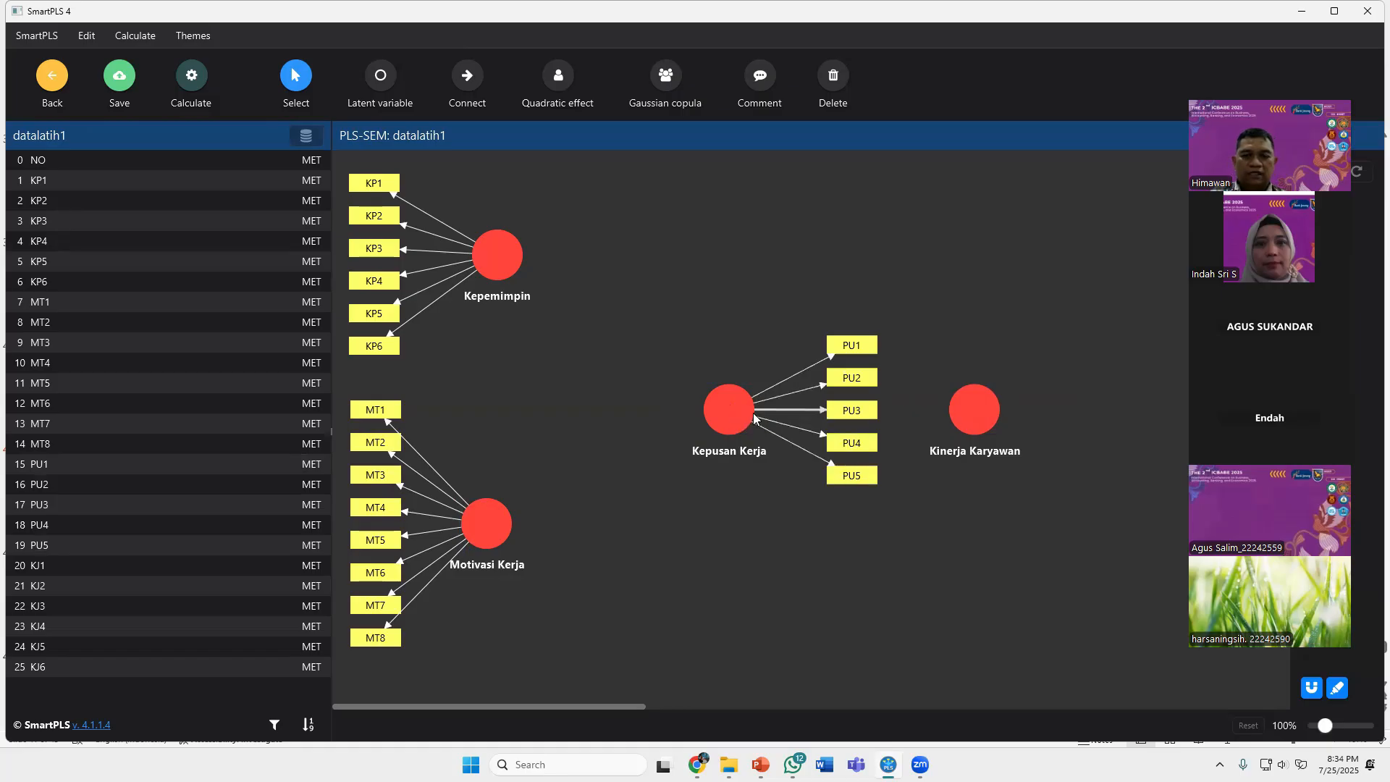
Set the indicator alignment of Kepusan Kerja to left
click(730, 412)
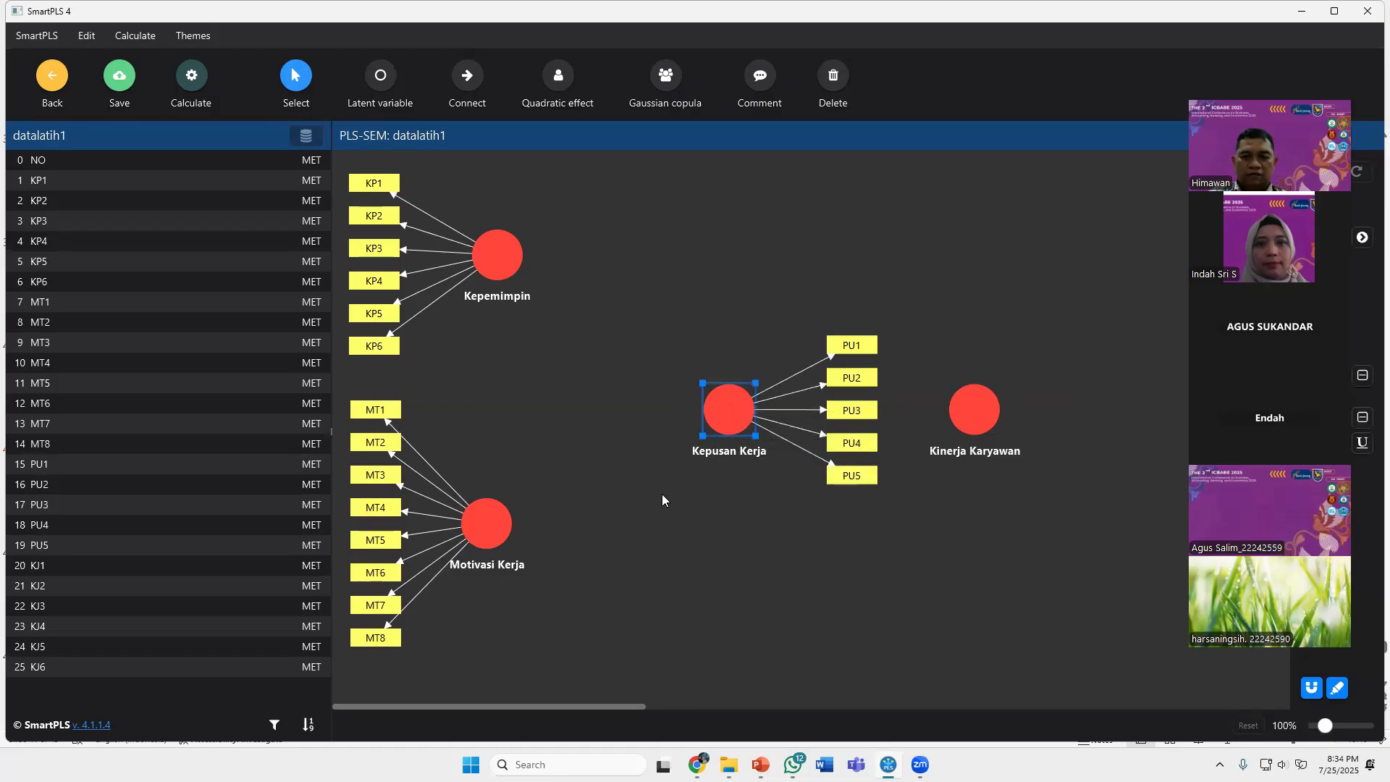
double_click(726, 409)
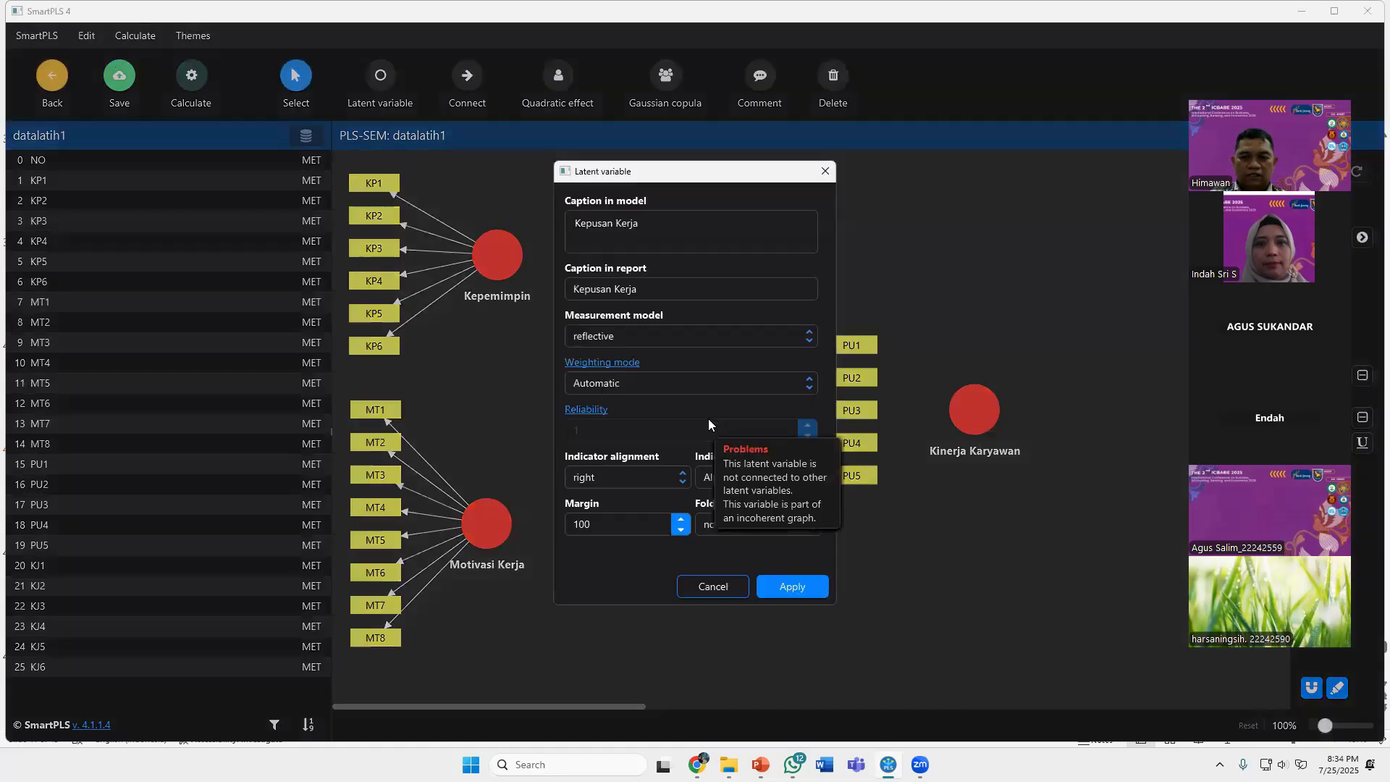
click(612, 483)
click(602, 521)
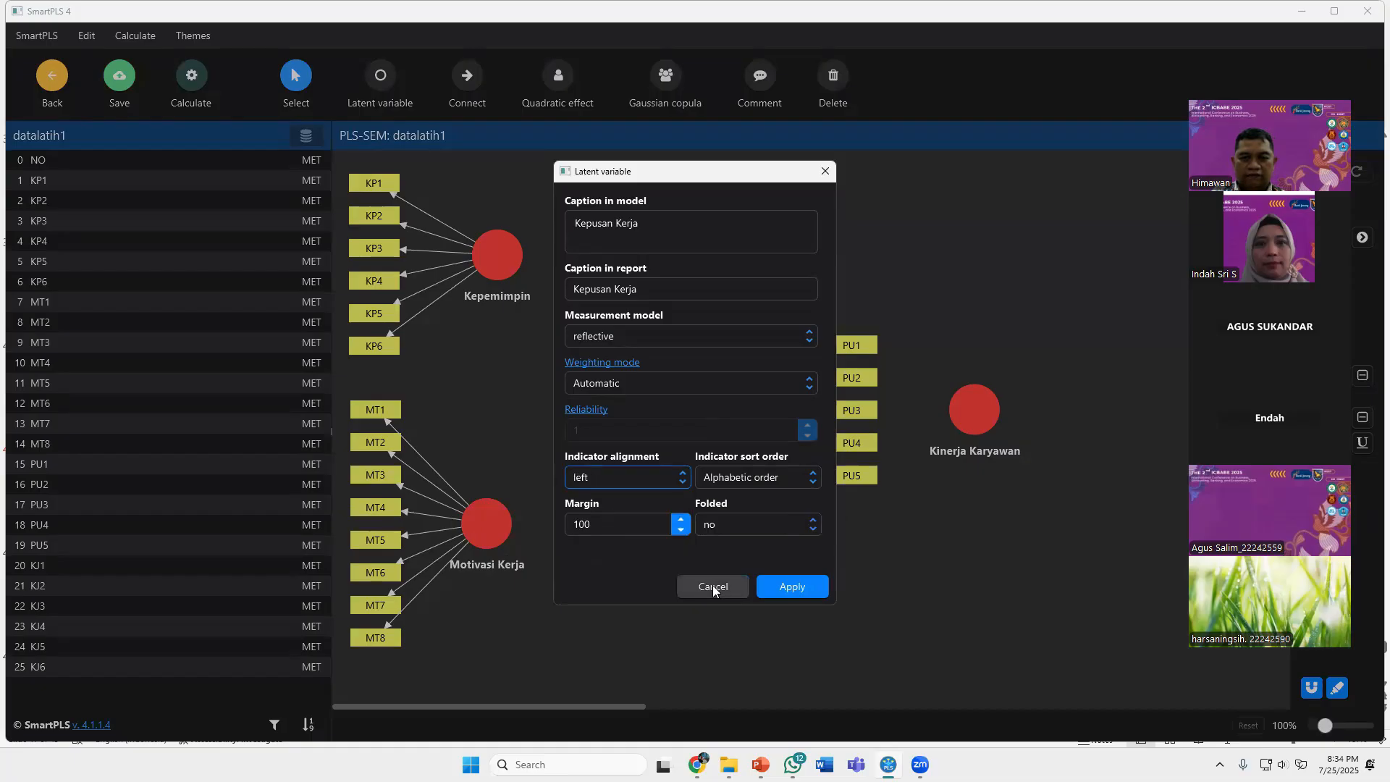
click(782, 583)
click(788, 582)
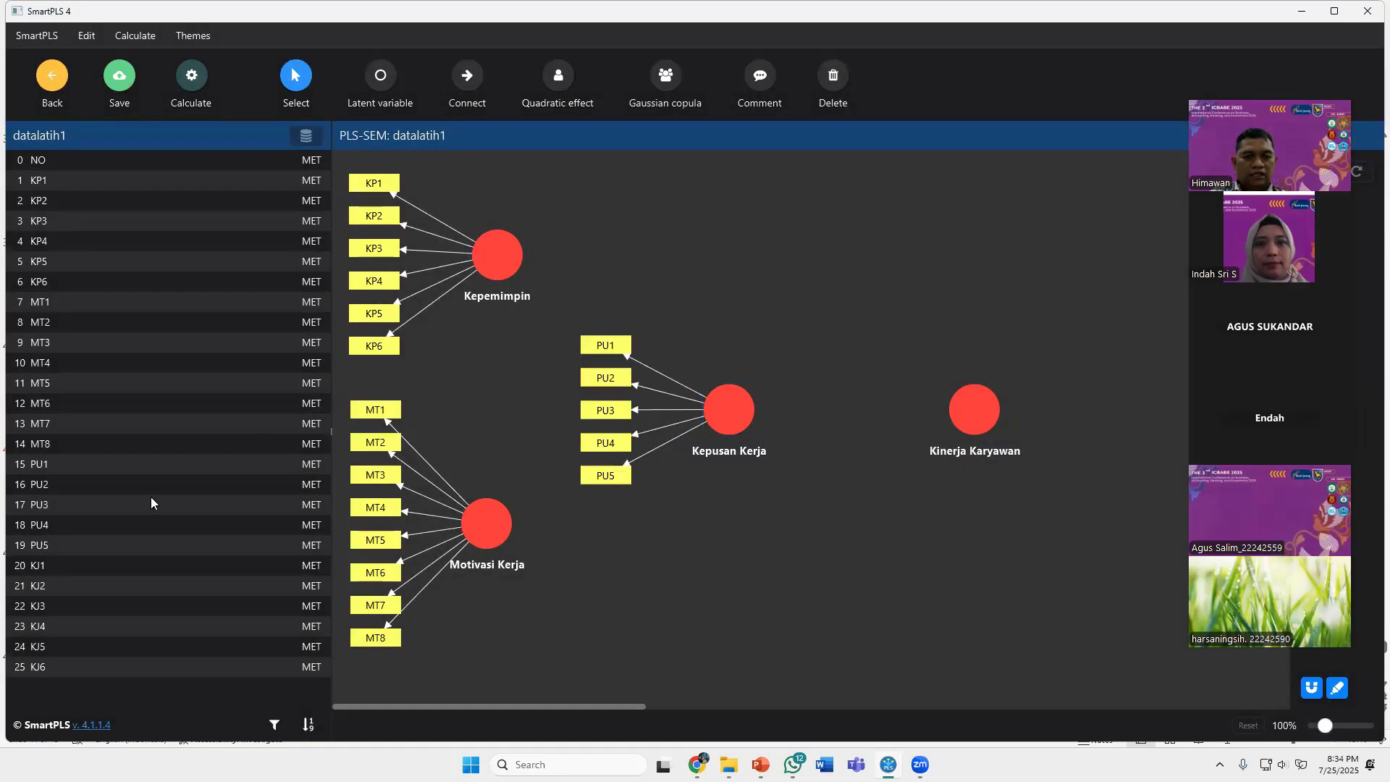
Assign the indicators KJ1 through KJ6 to the Kinerja Karyawan latent variable
click(74, 558)
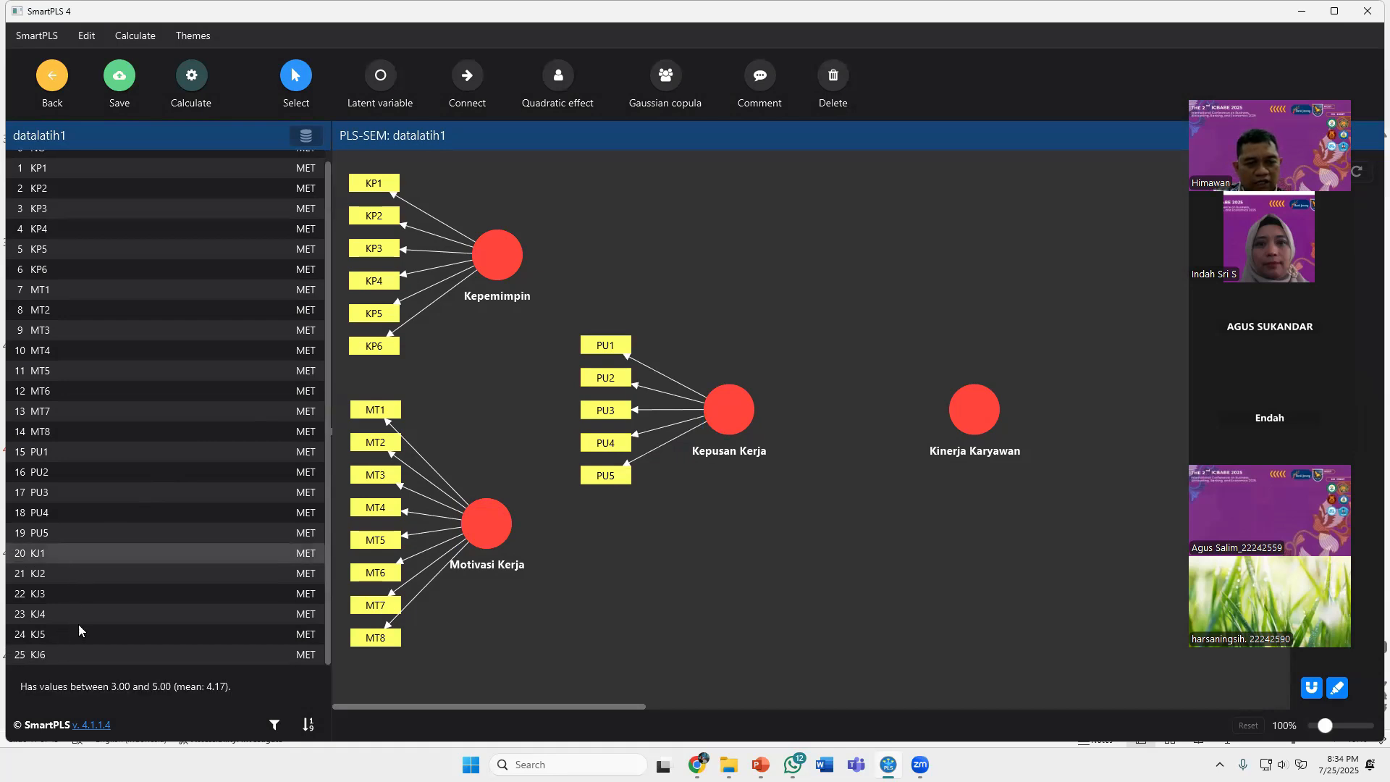
shift+click(75, 658)
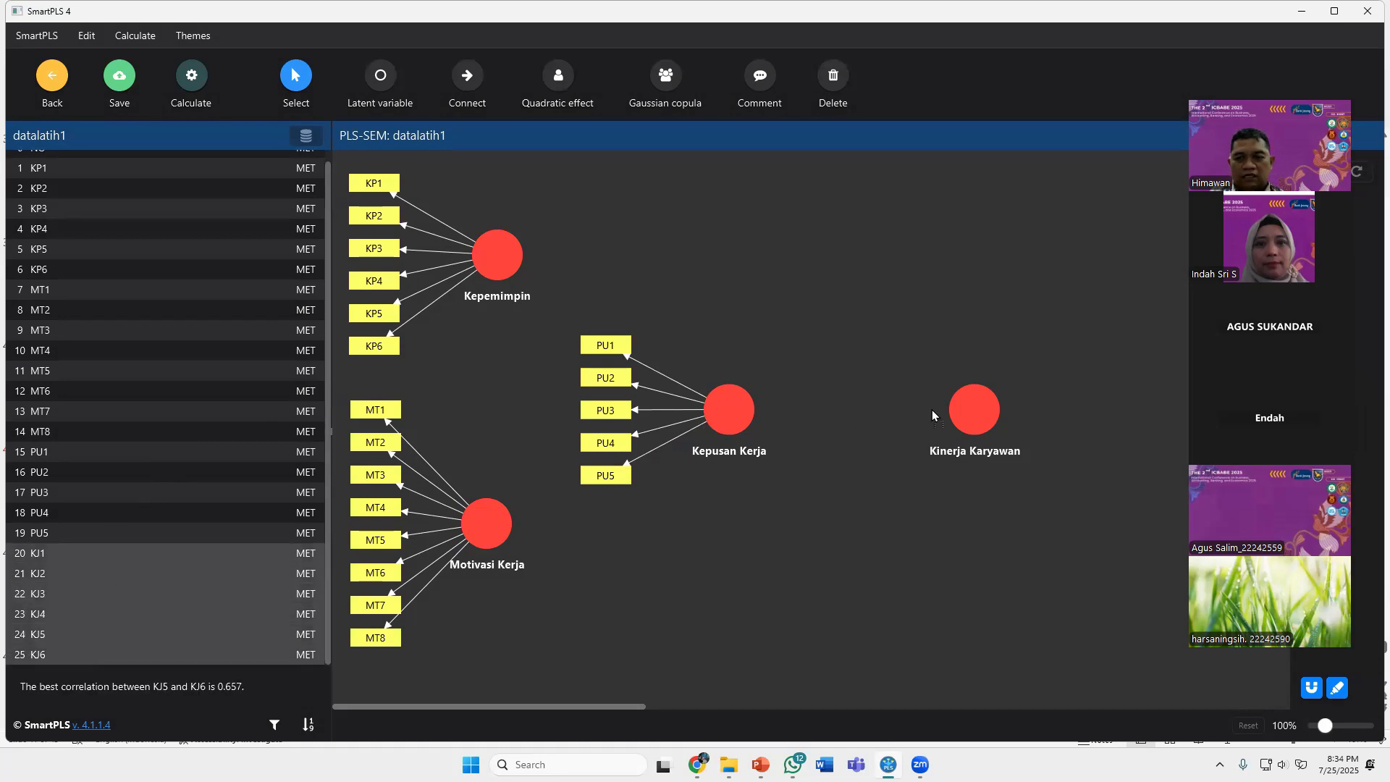
drag(979, 411, 980, 411)
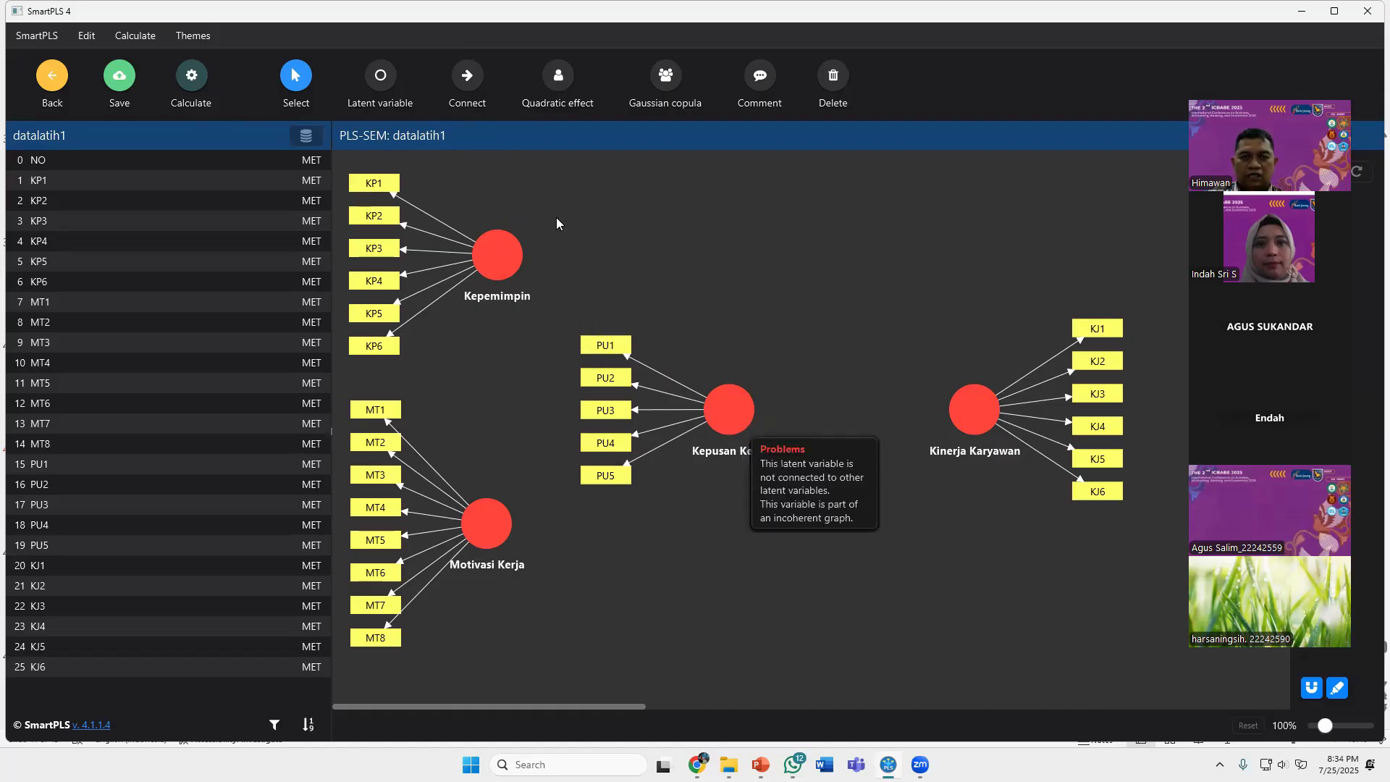
Move Kepusan Kerja and Kinerja Karyawan with their indicators left, closer to Kepemimpin and Motivasi Kerja
click(377, 80)
click(291, 67)
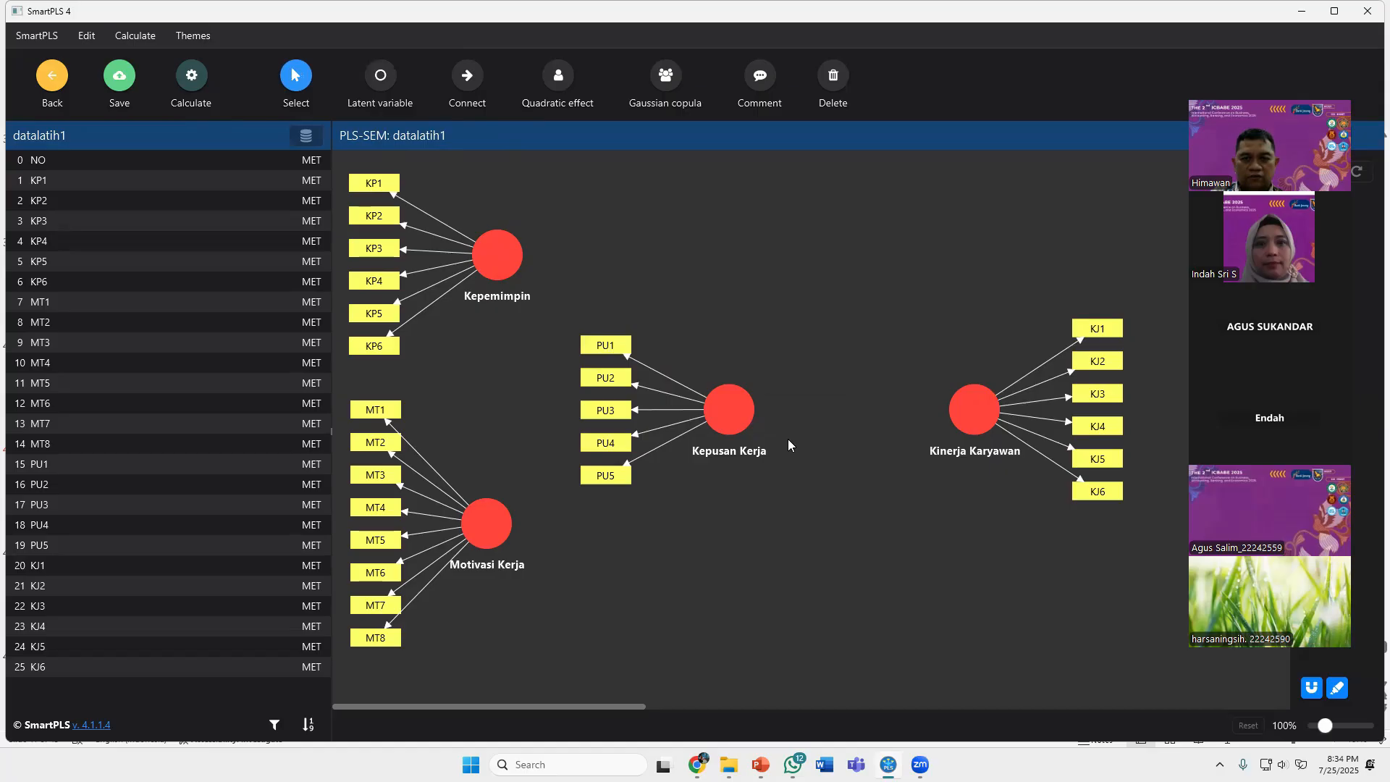
drag(728, 415, 676, 420)
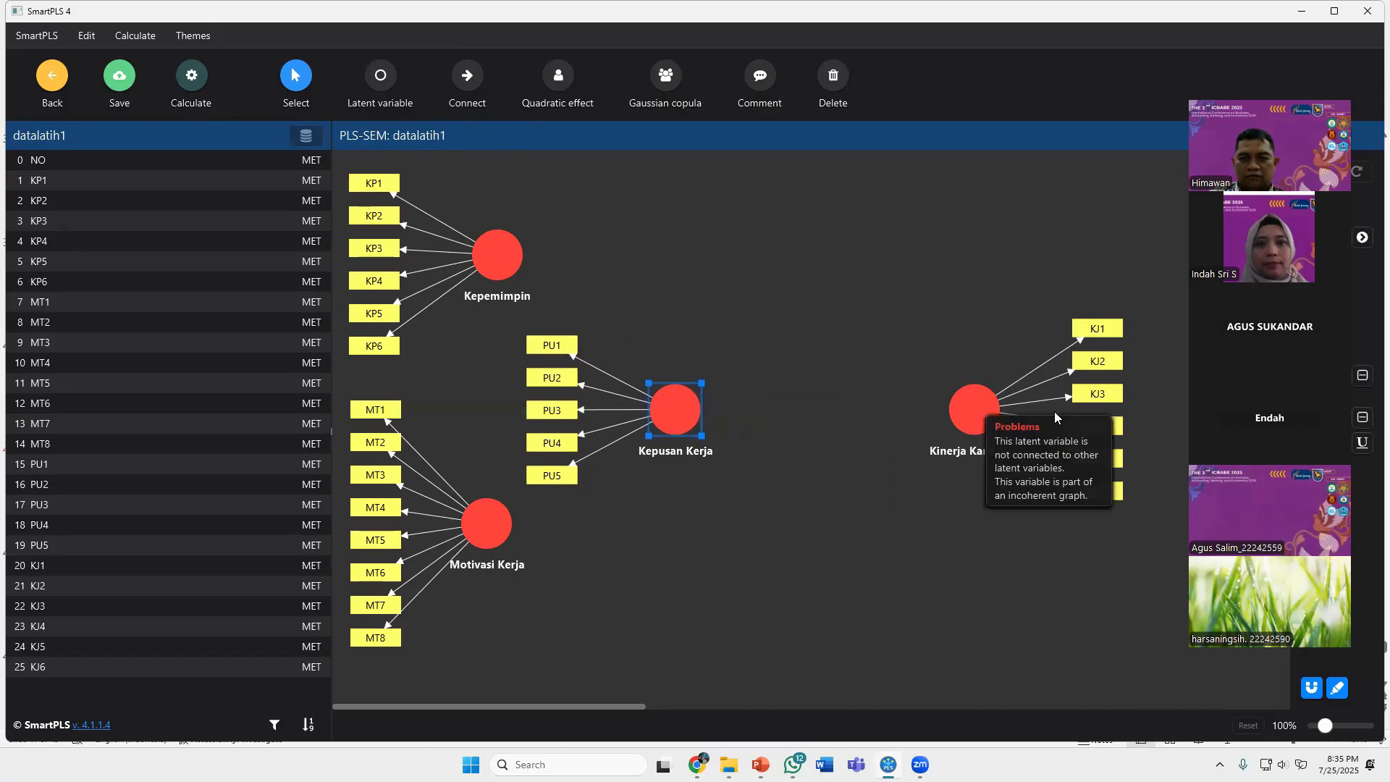
drag(973, 408, 882, 407)
click(608, 262)
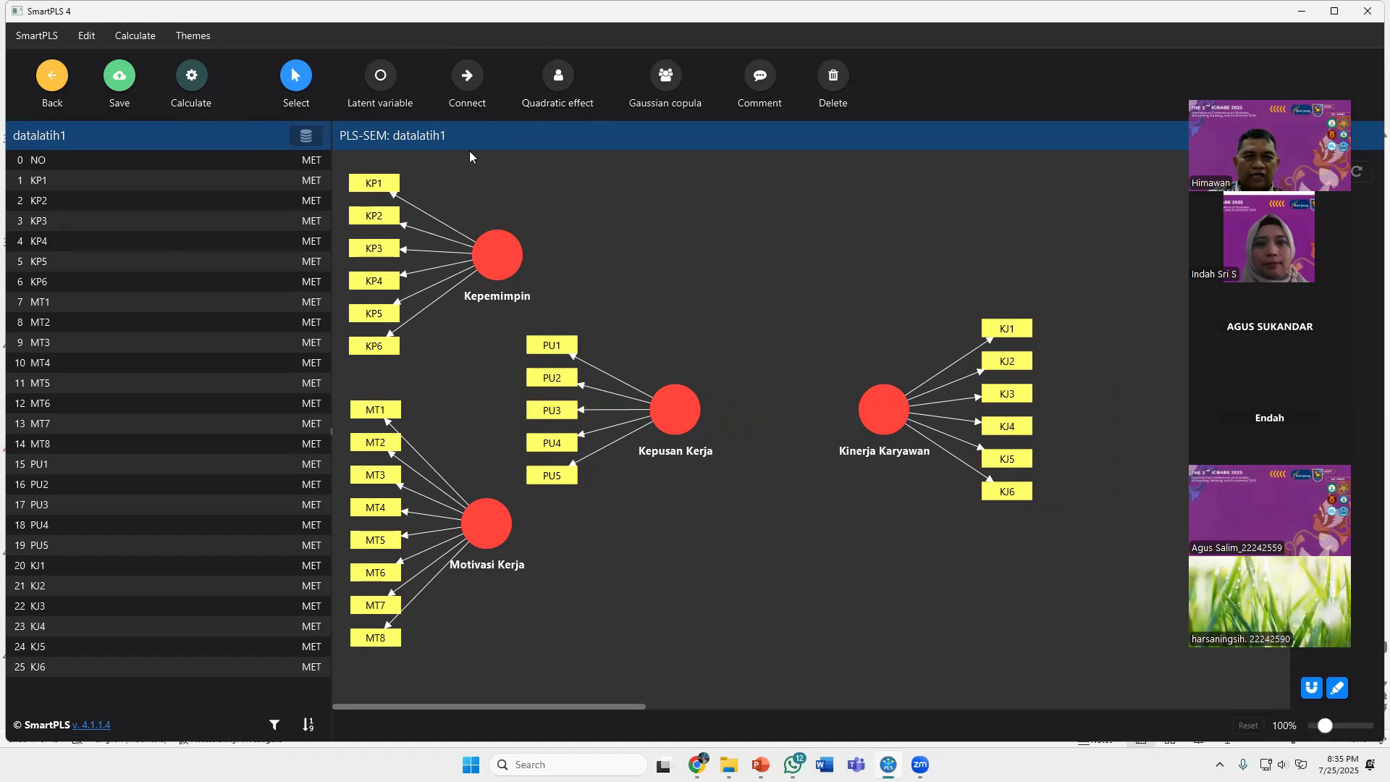
Connect Kepemimpin and Motivasi Kerja each to Kepusan Kerja and Kinerja Karyawan, and connect Kepusan Kerja to Kinerja Karyawan
click(467, 88)
drag(497, 259, 673, 403)
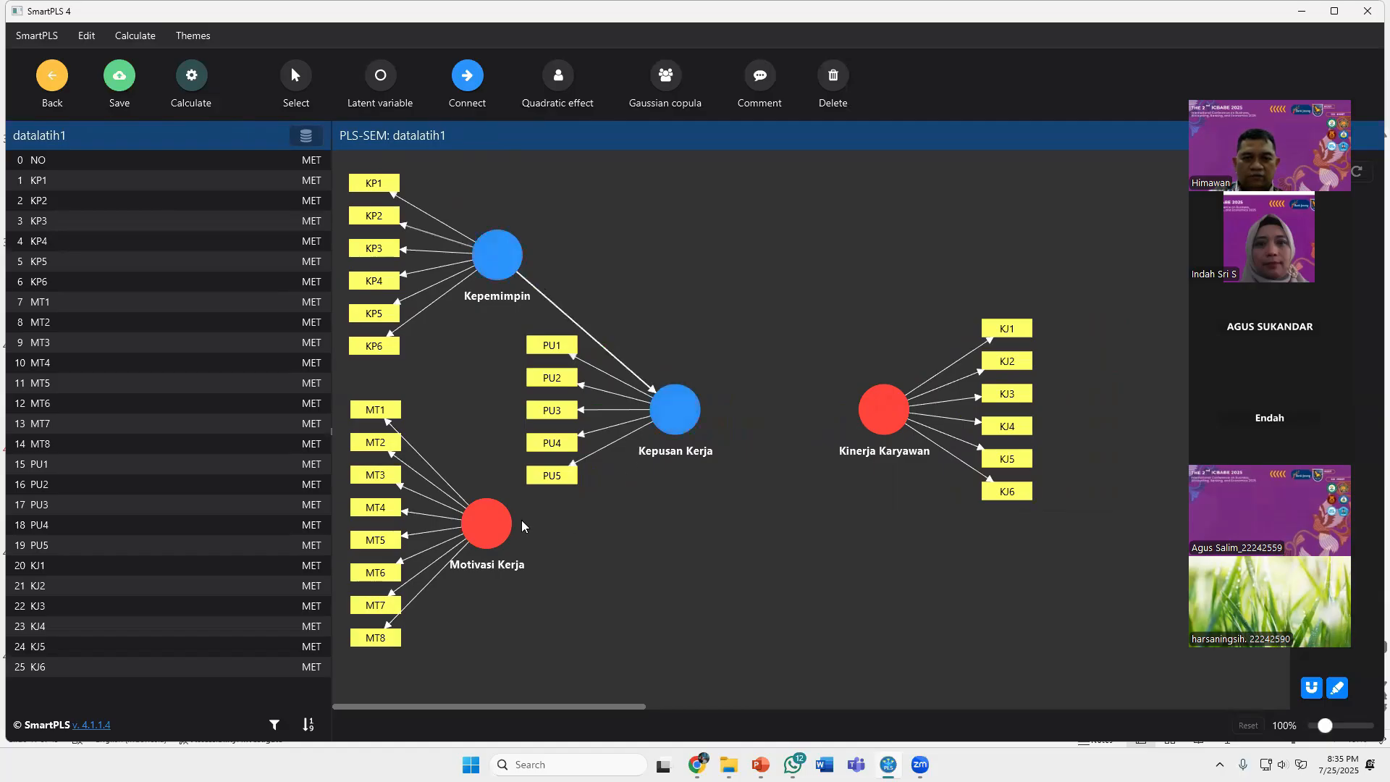
drag(497, 526, 883, 418)
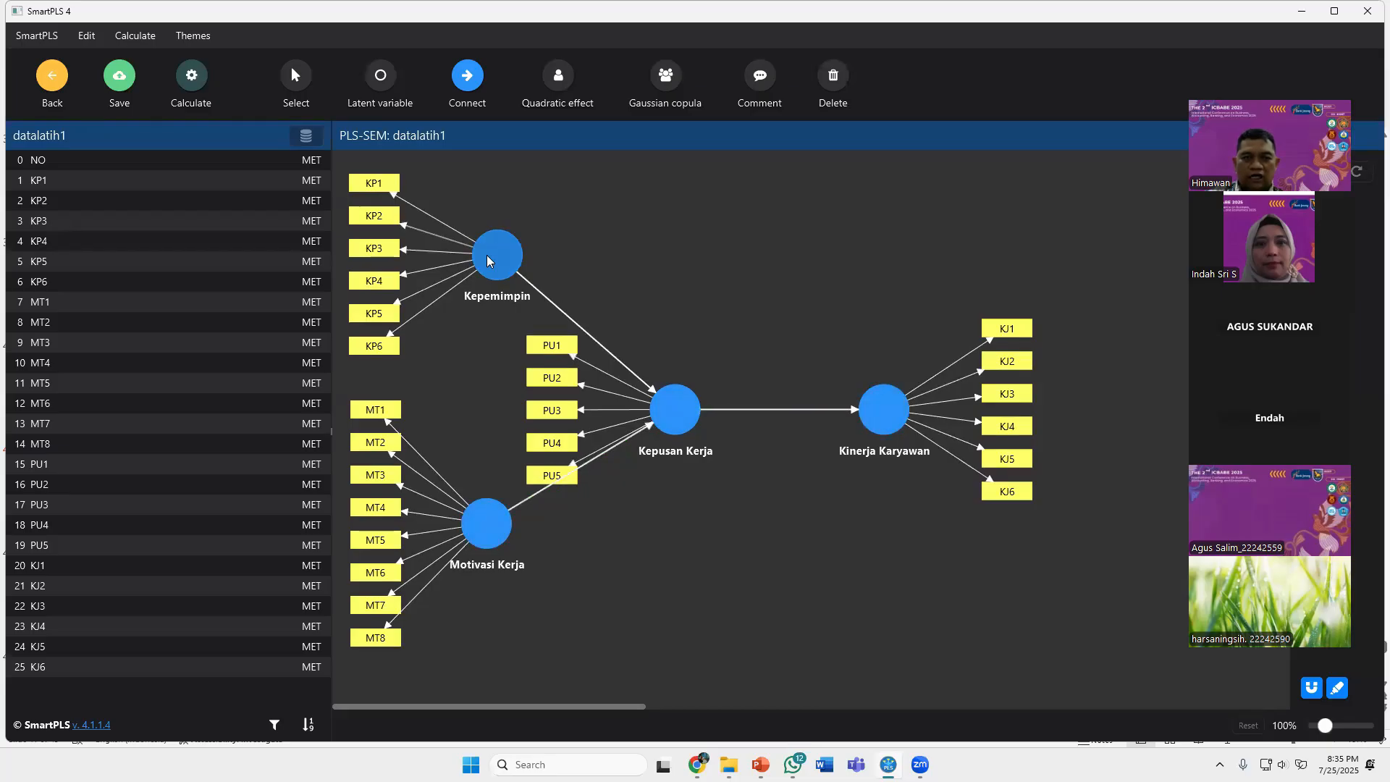
drag(489, 261, 889, 410)
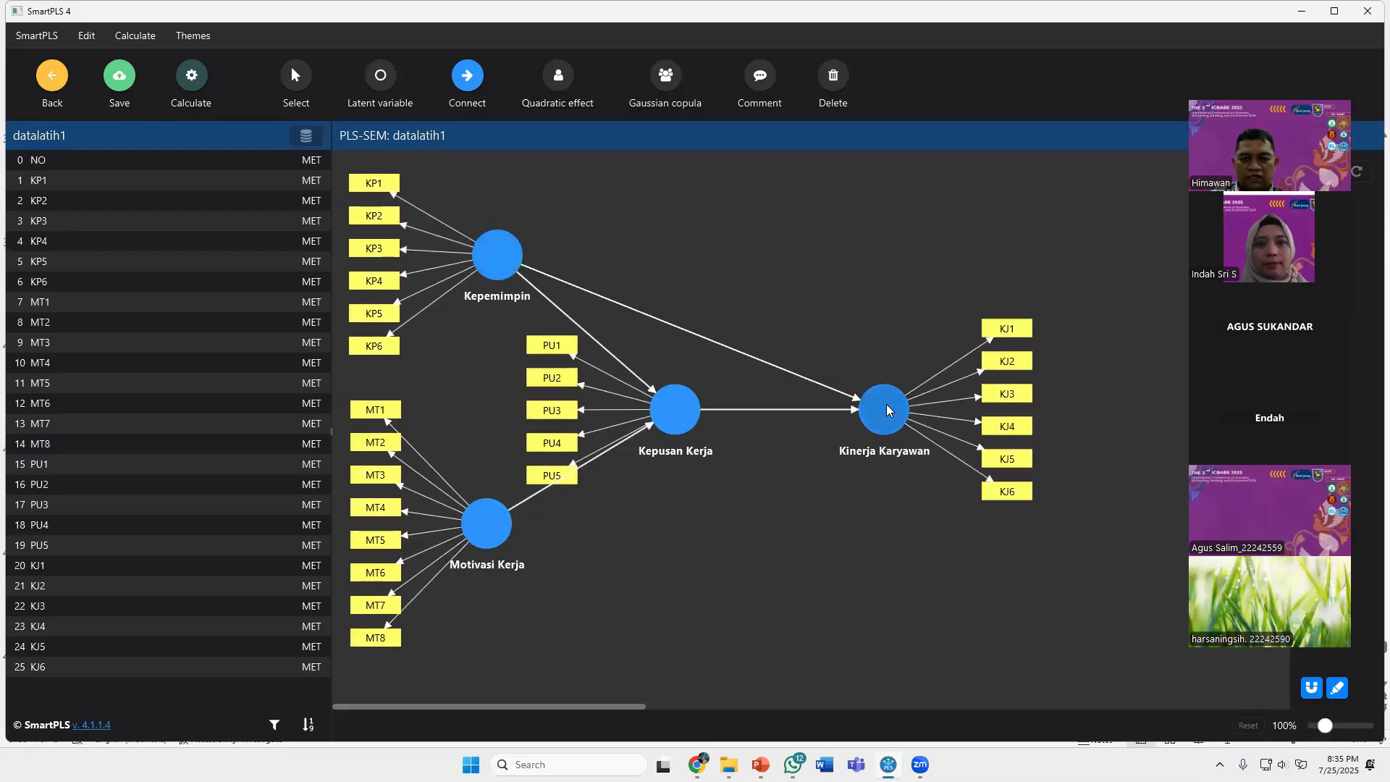
drag(487, 528, 886, 425)
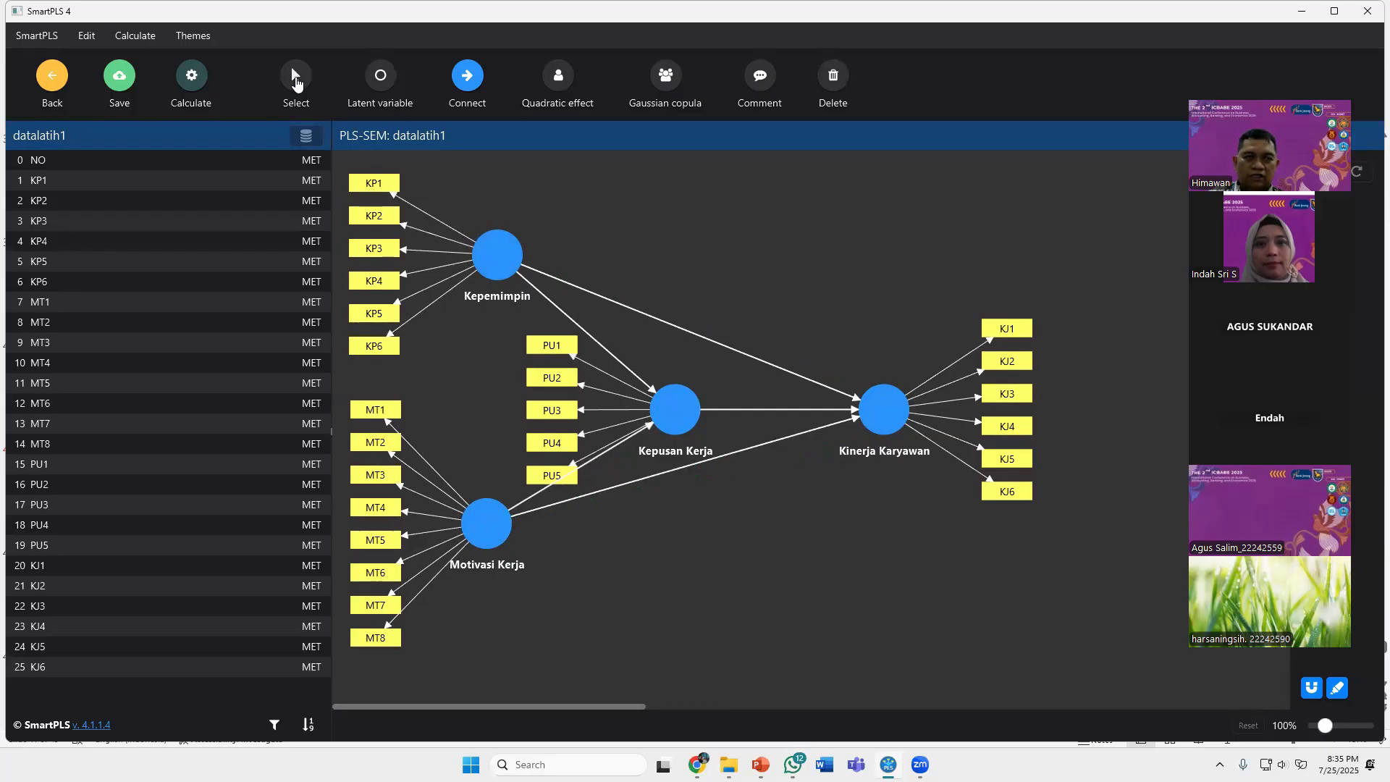
Move Kepusan Kerja with its PU indicators further left and slightly up, between Kepemimpin and Motivasi Kerja
click(296, 77)
drag(675, 406, 615, 400)
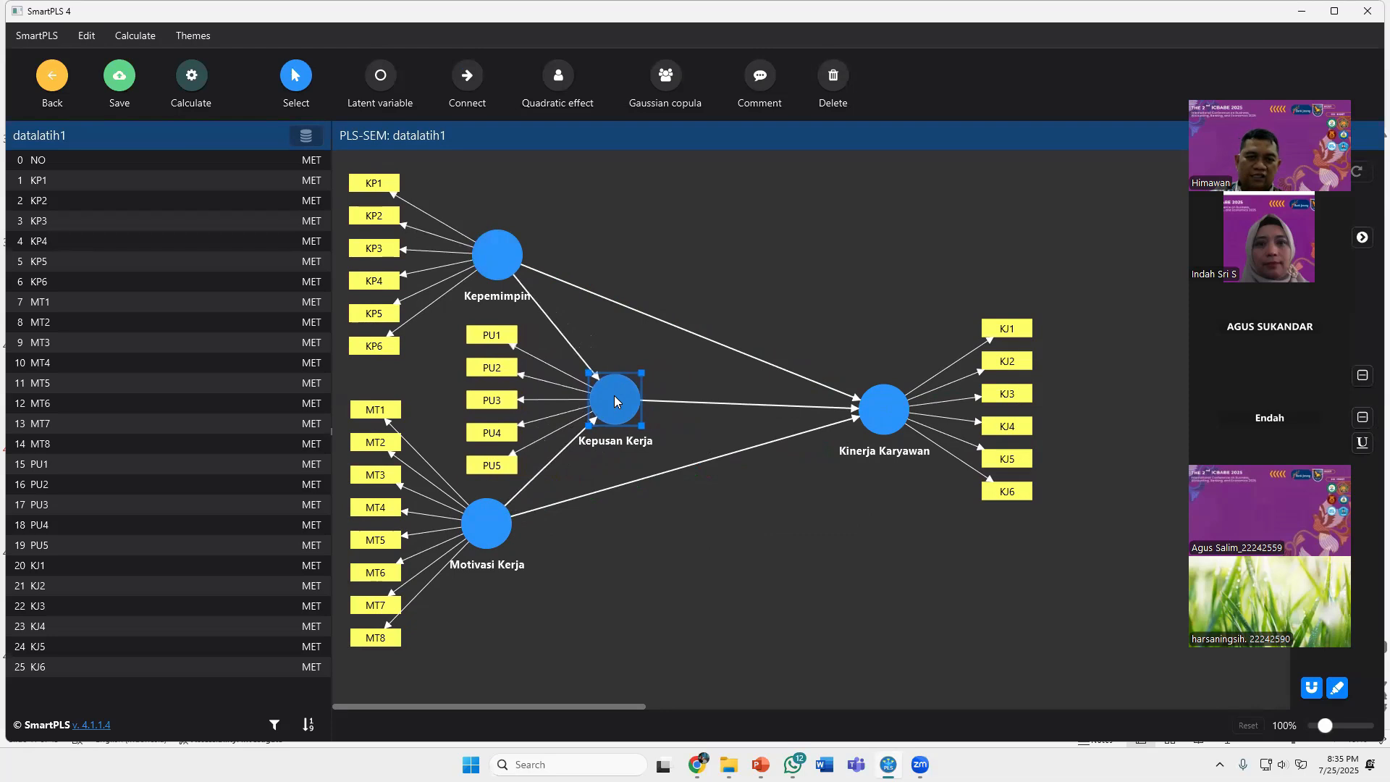
Run the PLS-SEM algorithm with the Path weighting scheme, Standardized results and Default initial weight, opening the report
click(823, 614)
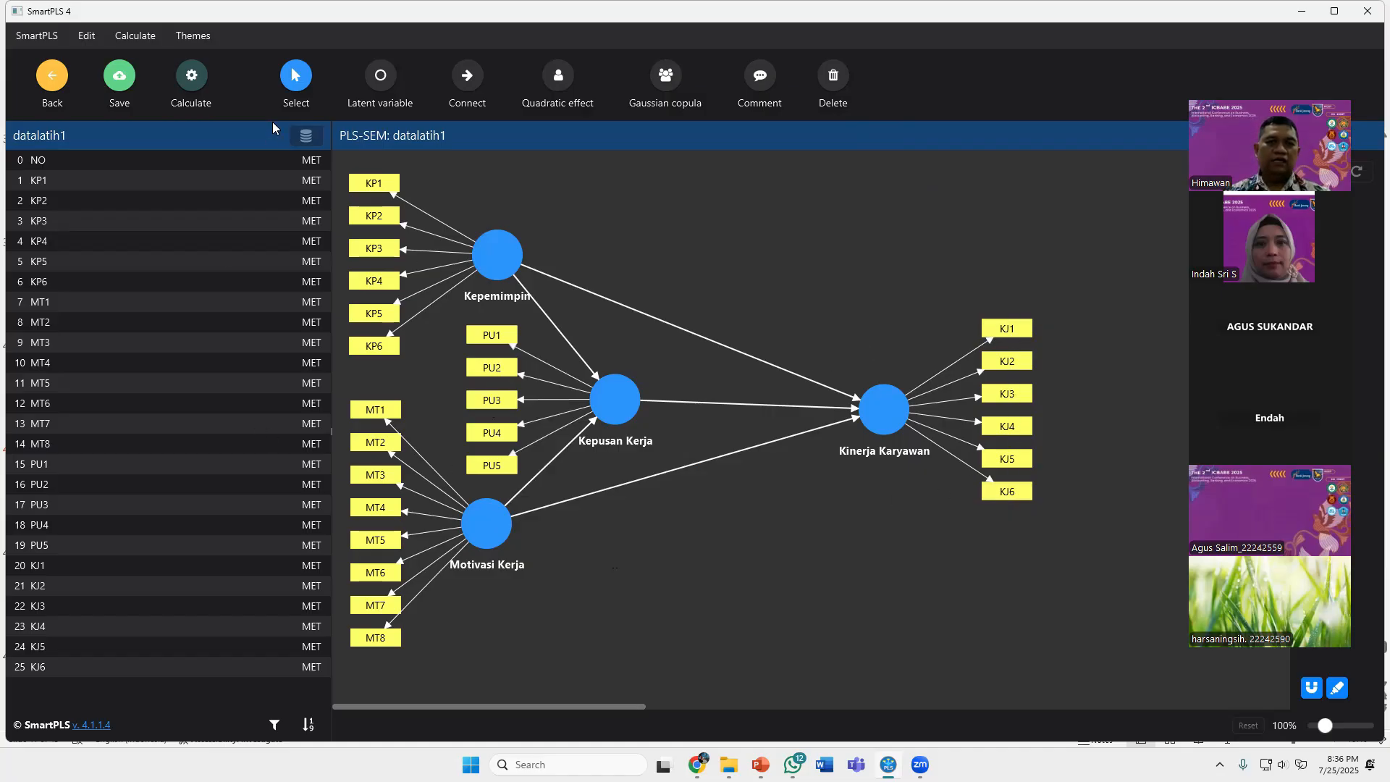
click(194, 76)
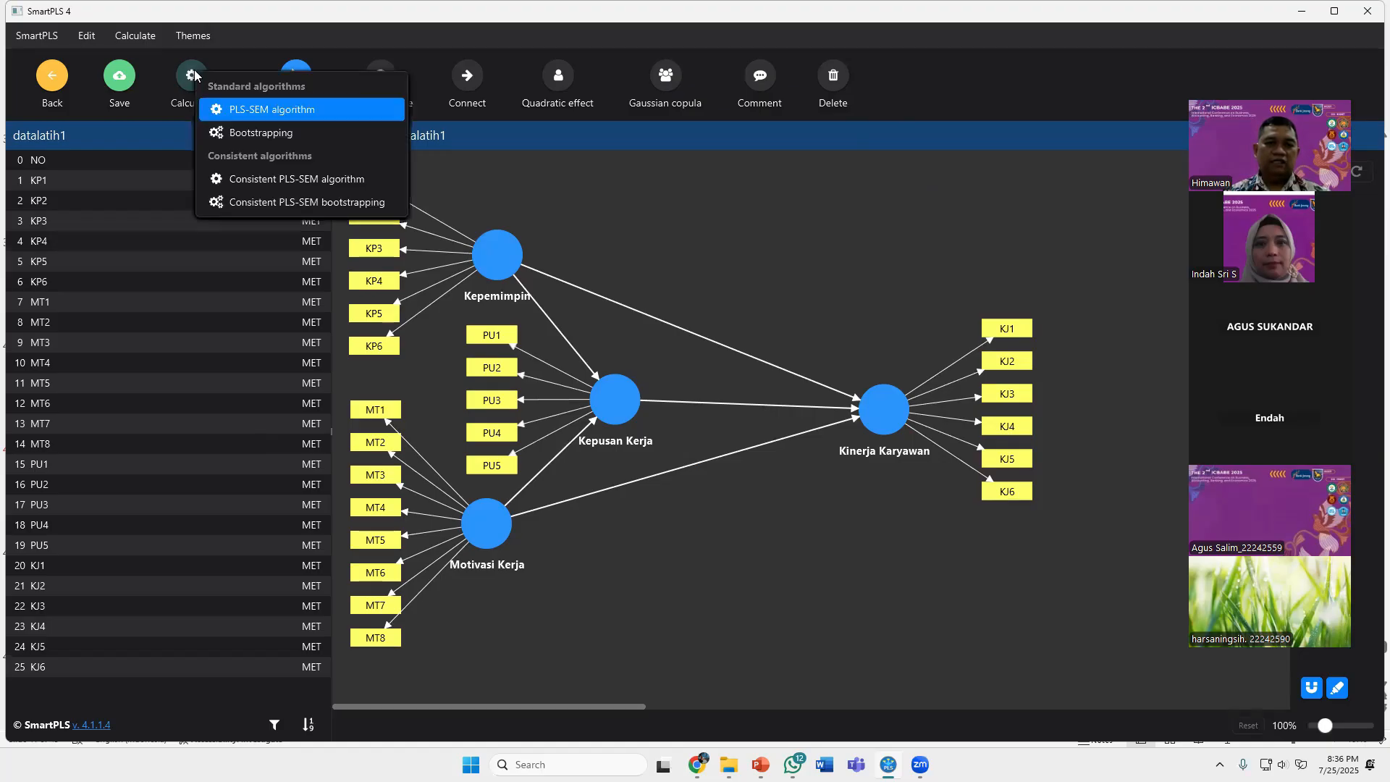
click(282, 110)
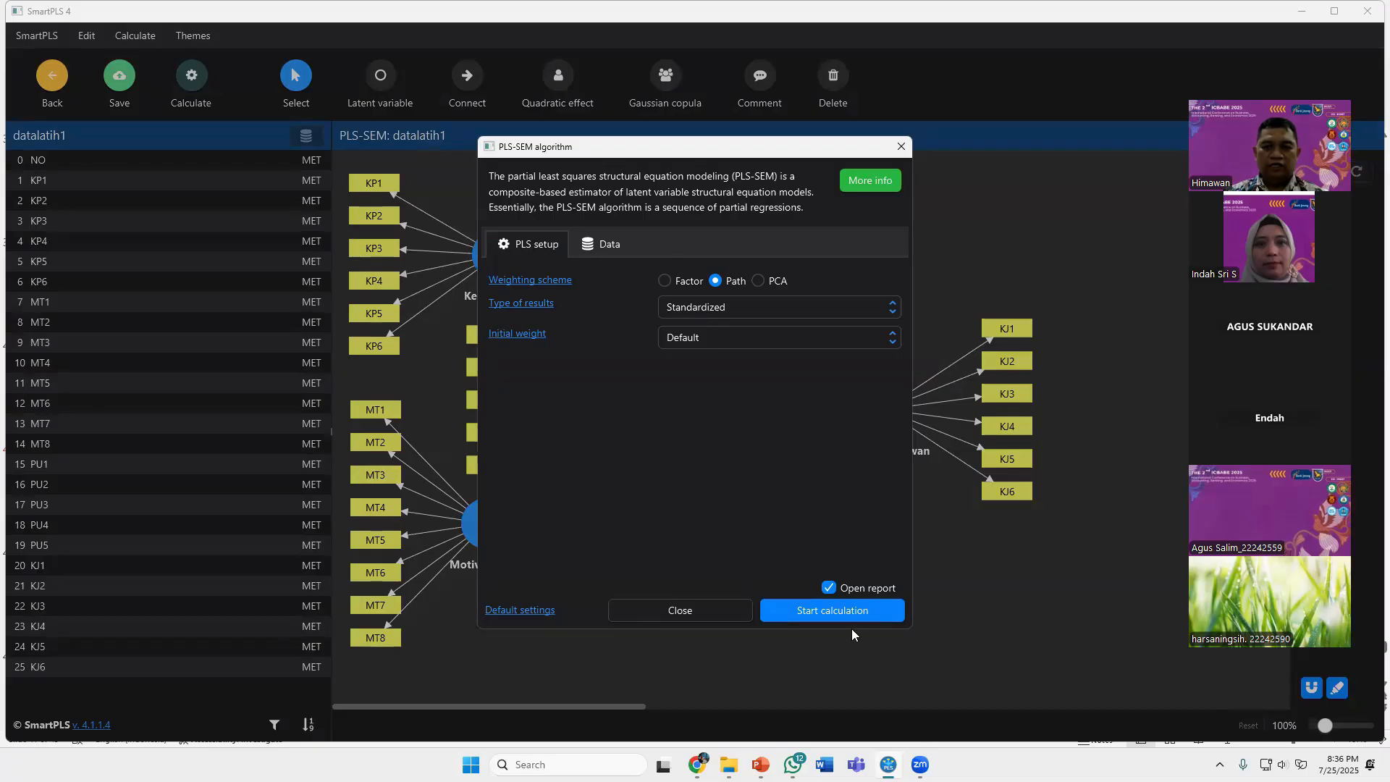
click(876, 612)
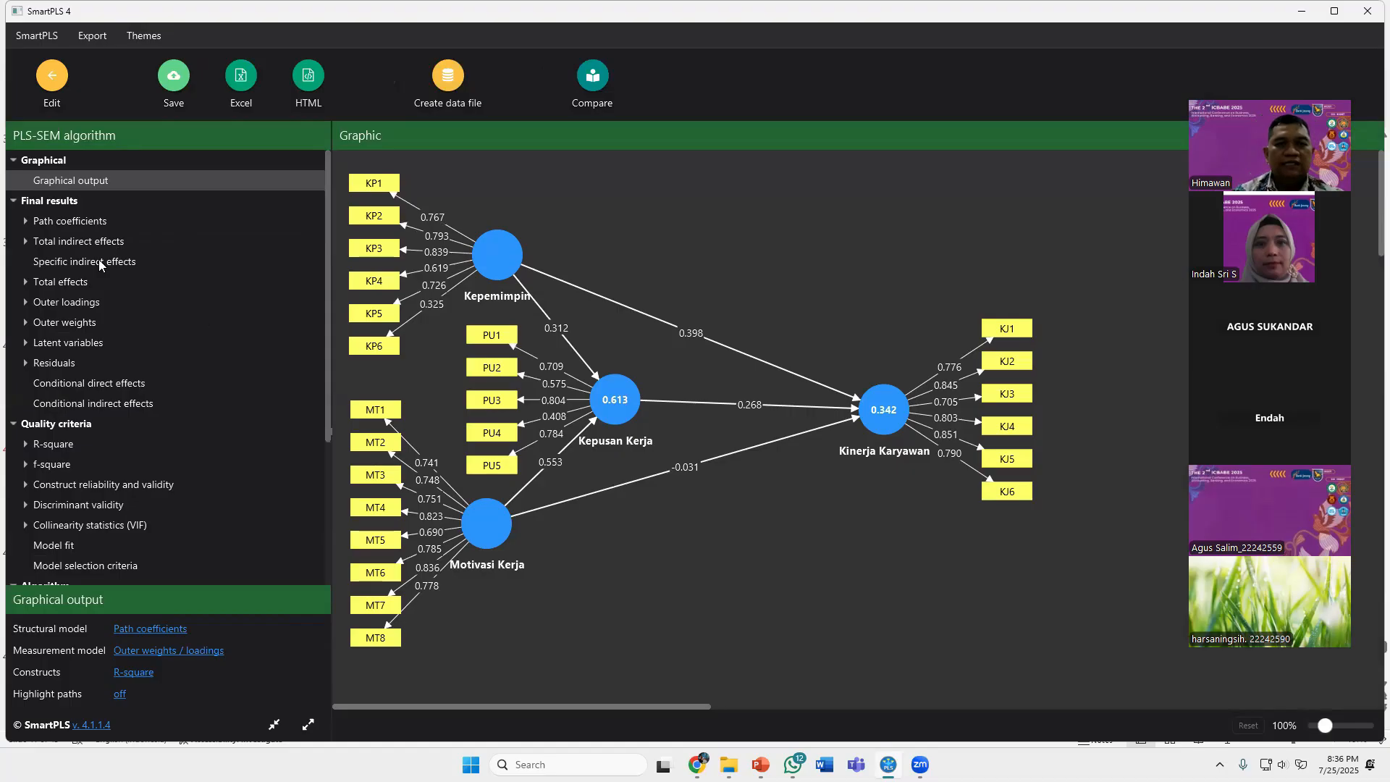
Examine the path coefficients matrix, the R-square overview and the f-square matrix in the report
click(77, 222)
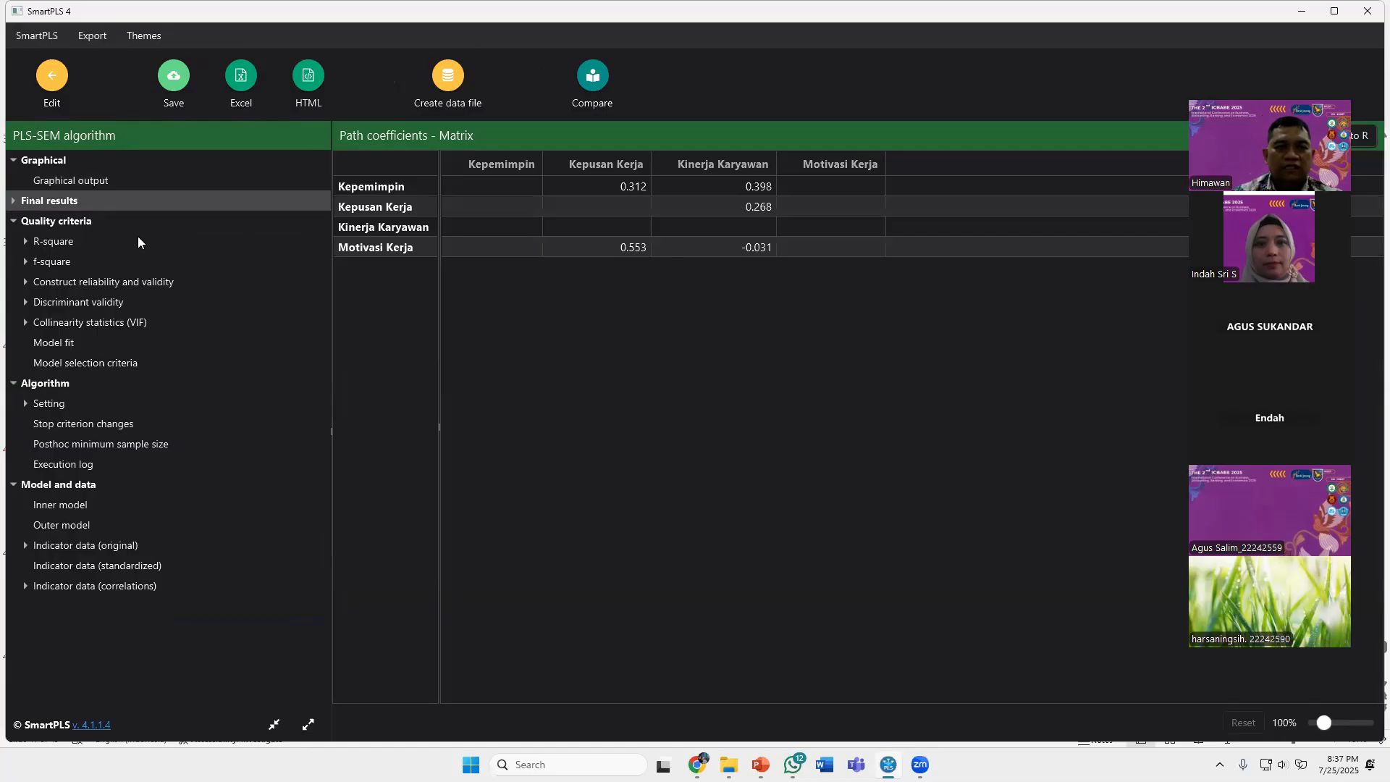
click(37, 225)
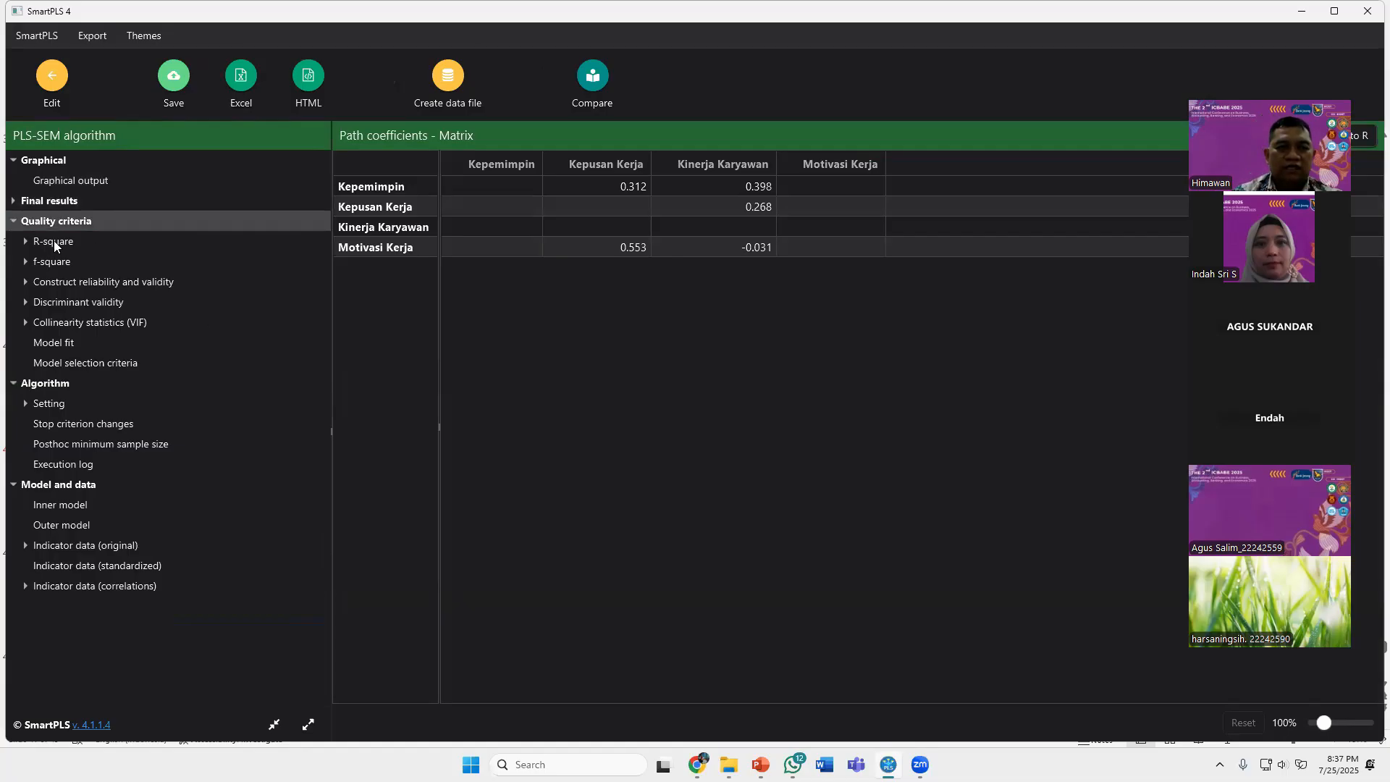
click(53, 242)
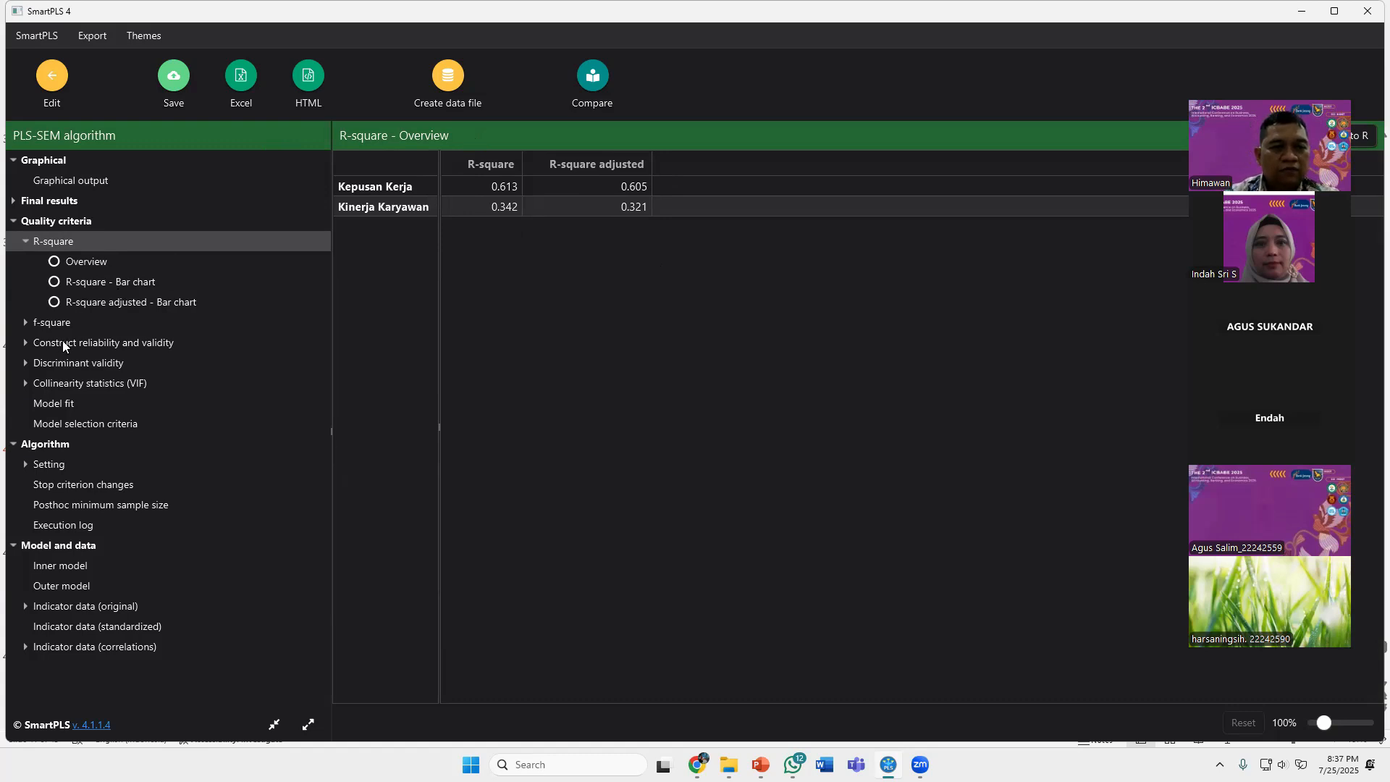
click(55, 322)
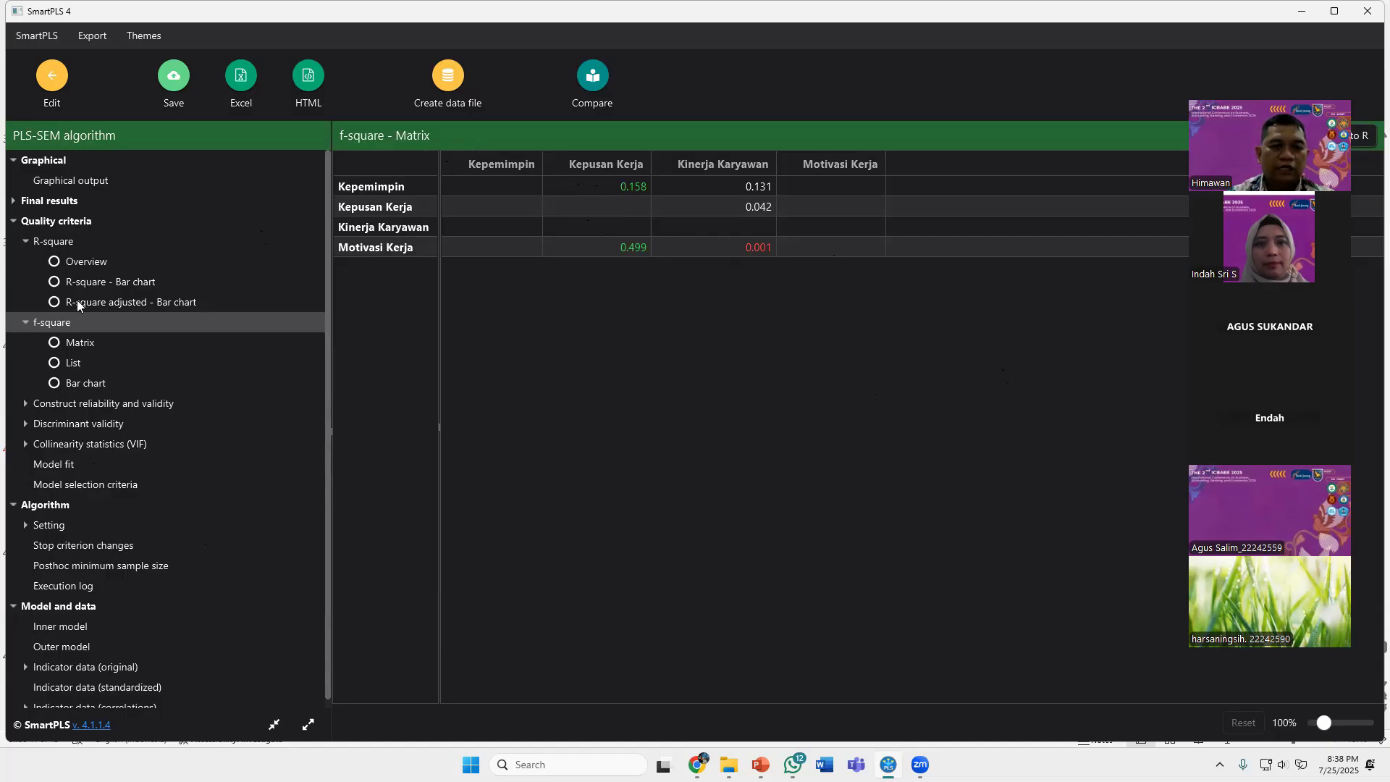
click(24, 322)
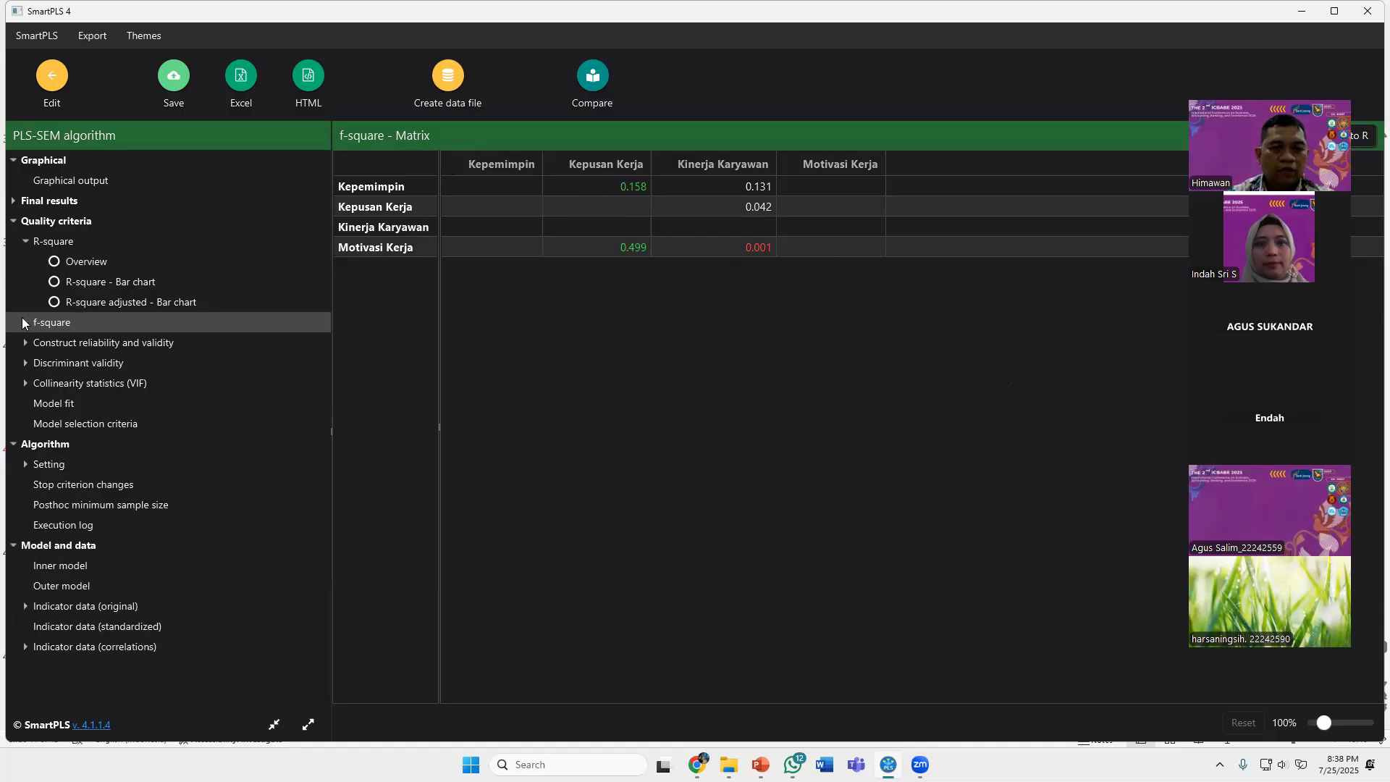
click(26, 241)
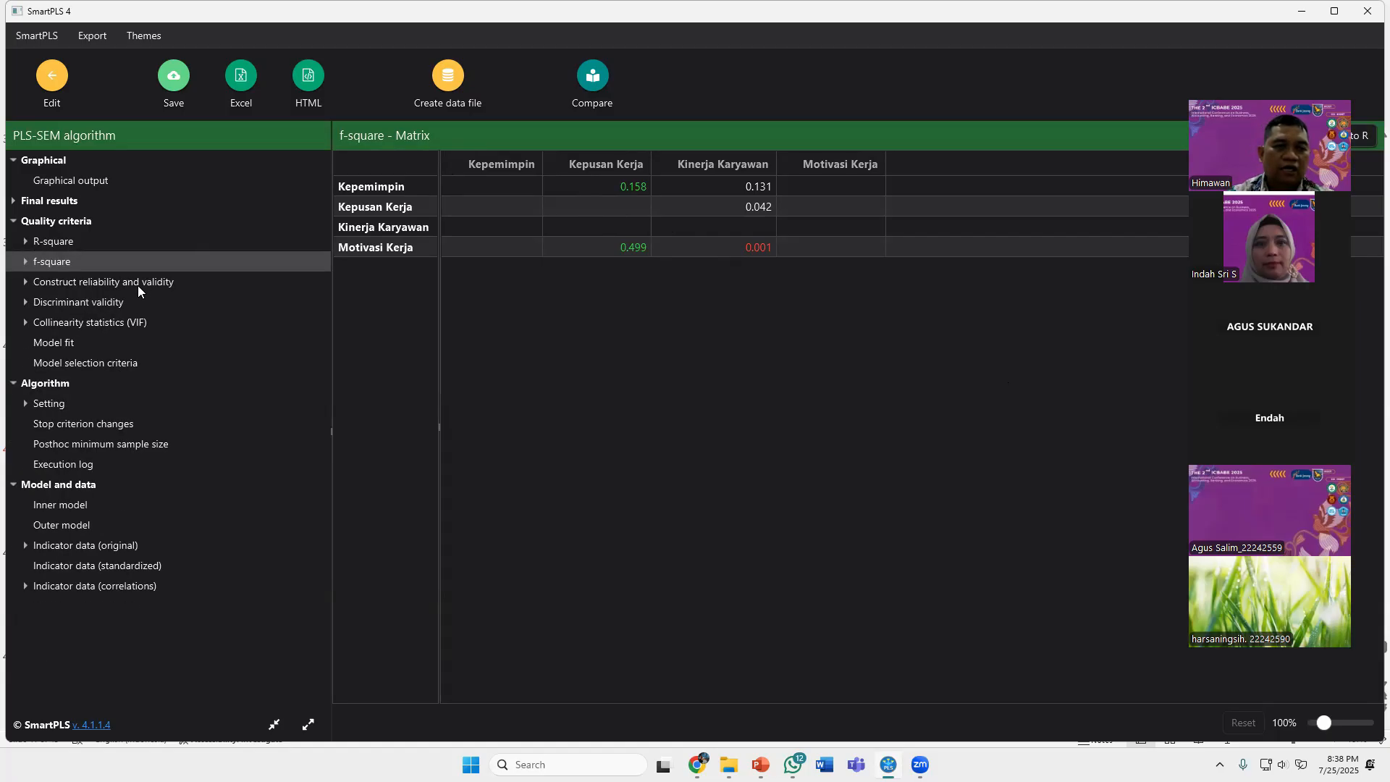
Check the construct reliability and validity overview and the outer loadings, both as a matrix and as a list
click(25, 281)
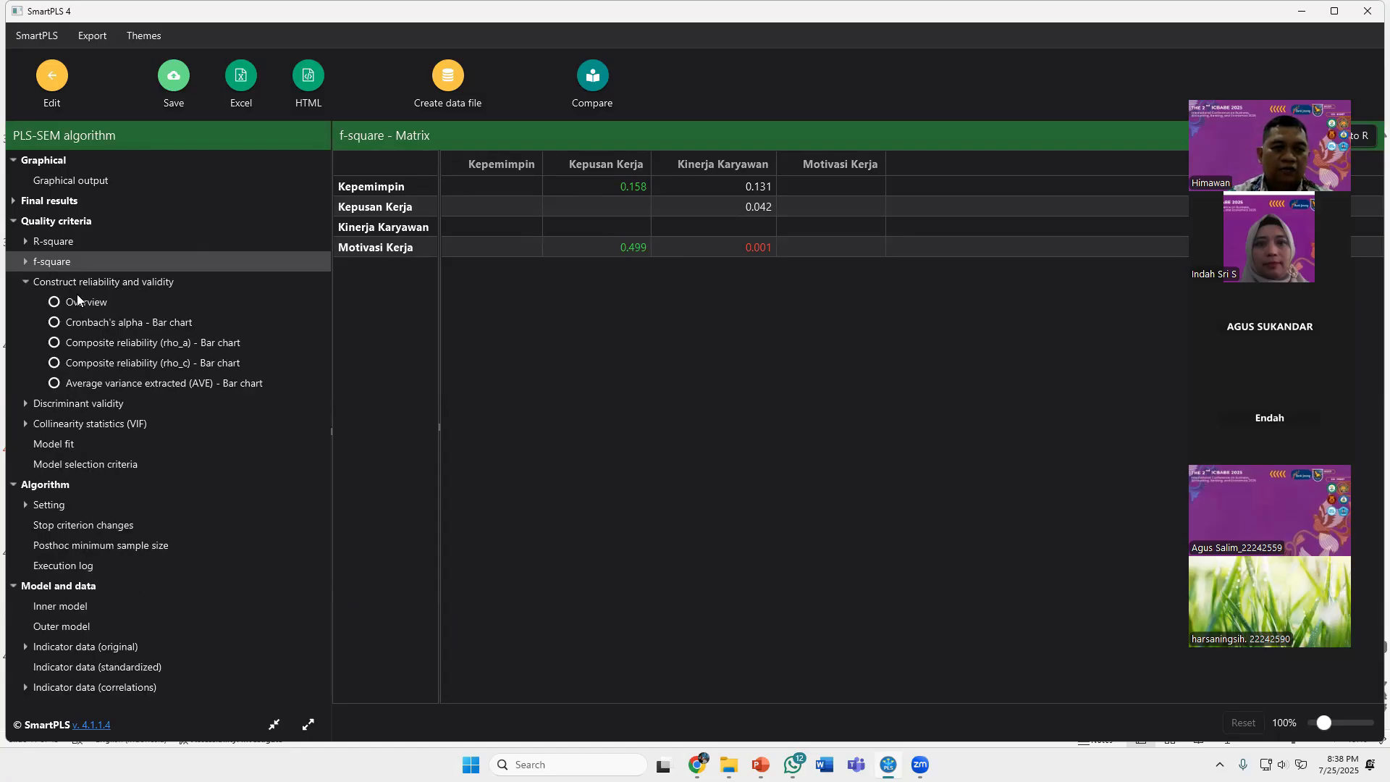
click(86, 302)
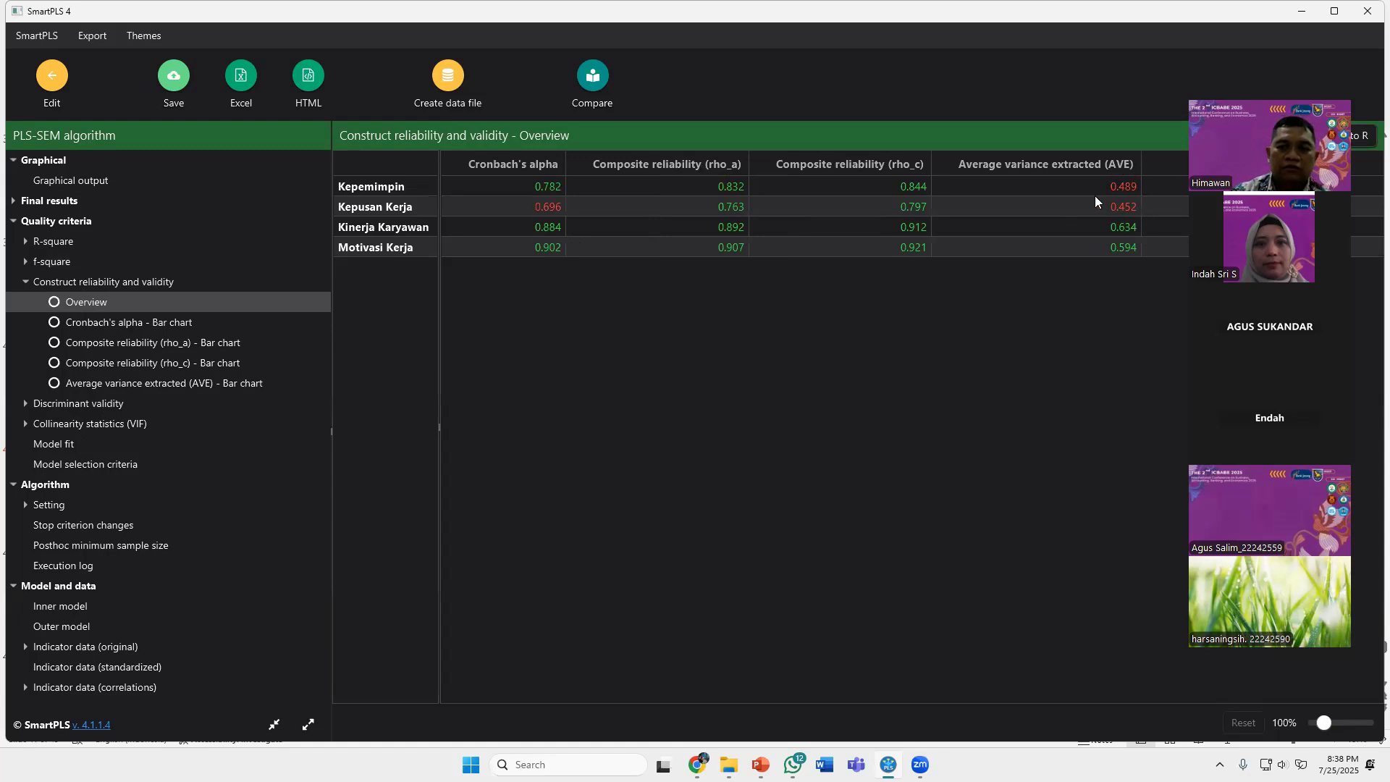
click(13, 200)
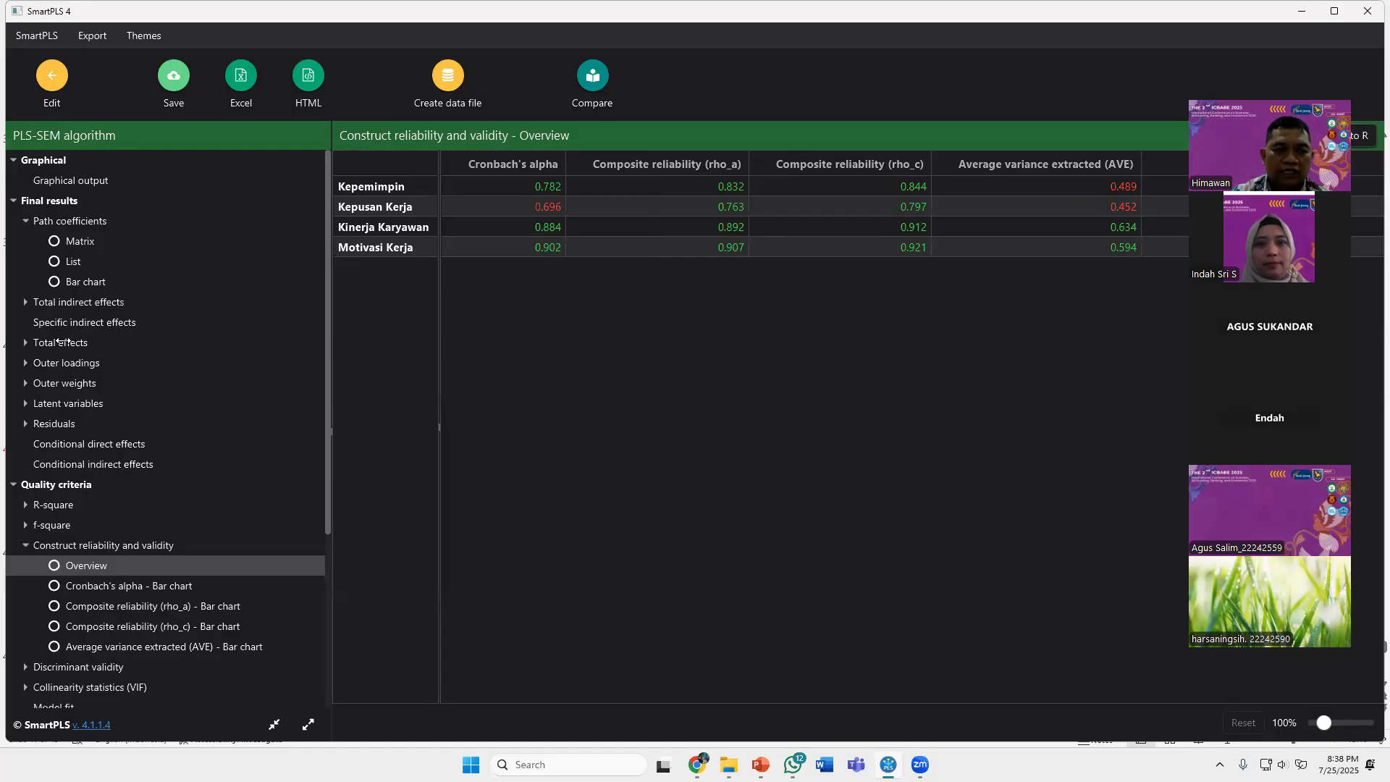
click(26, 221)
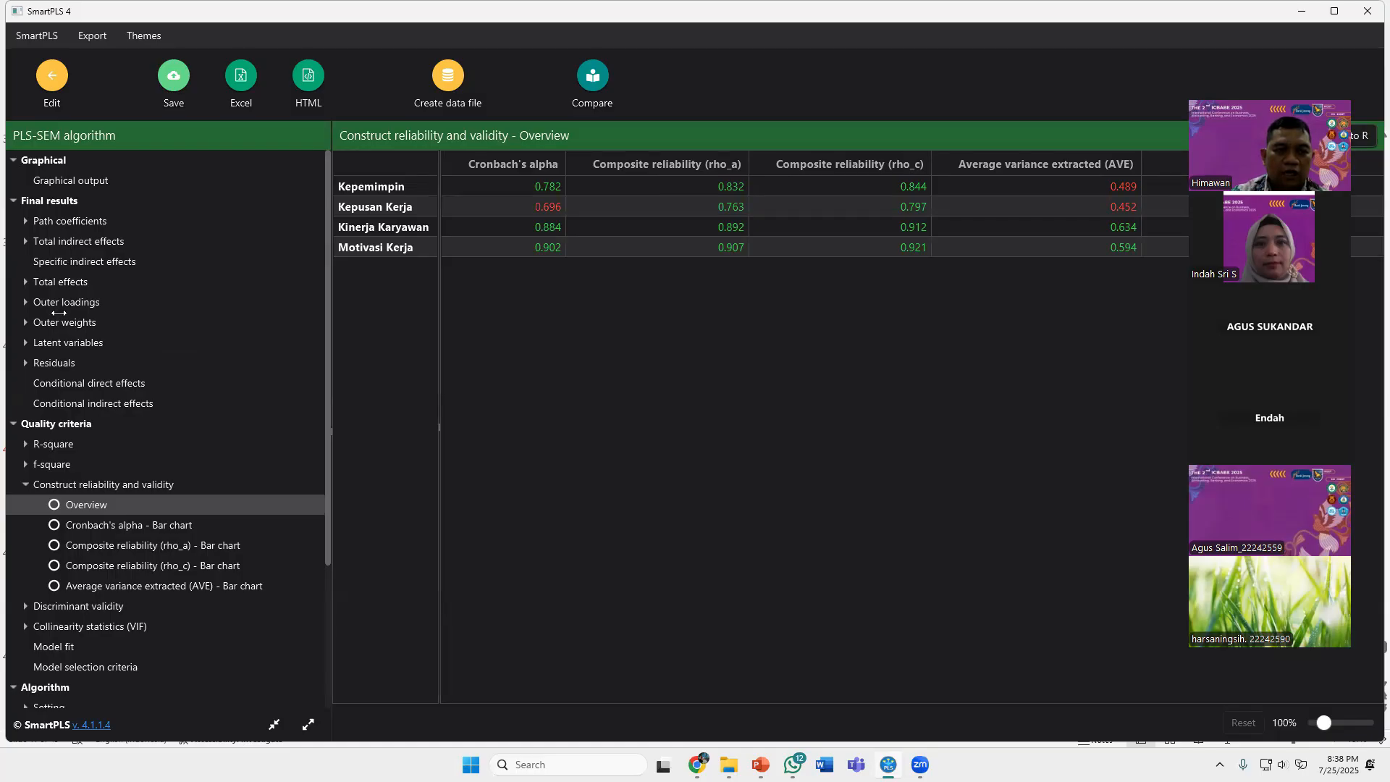
click(27, 302)
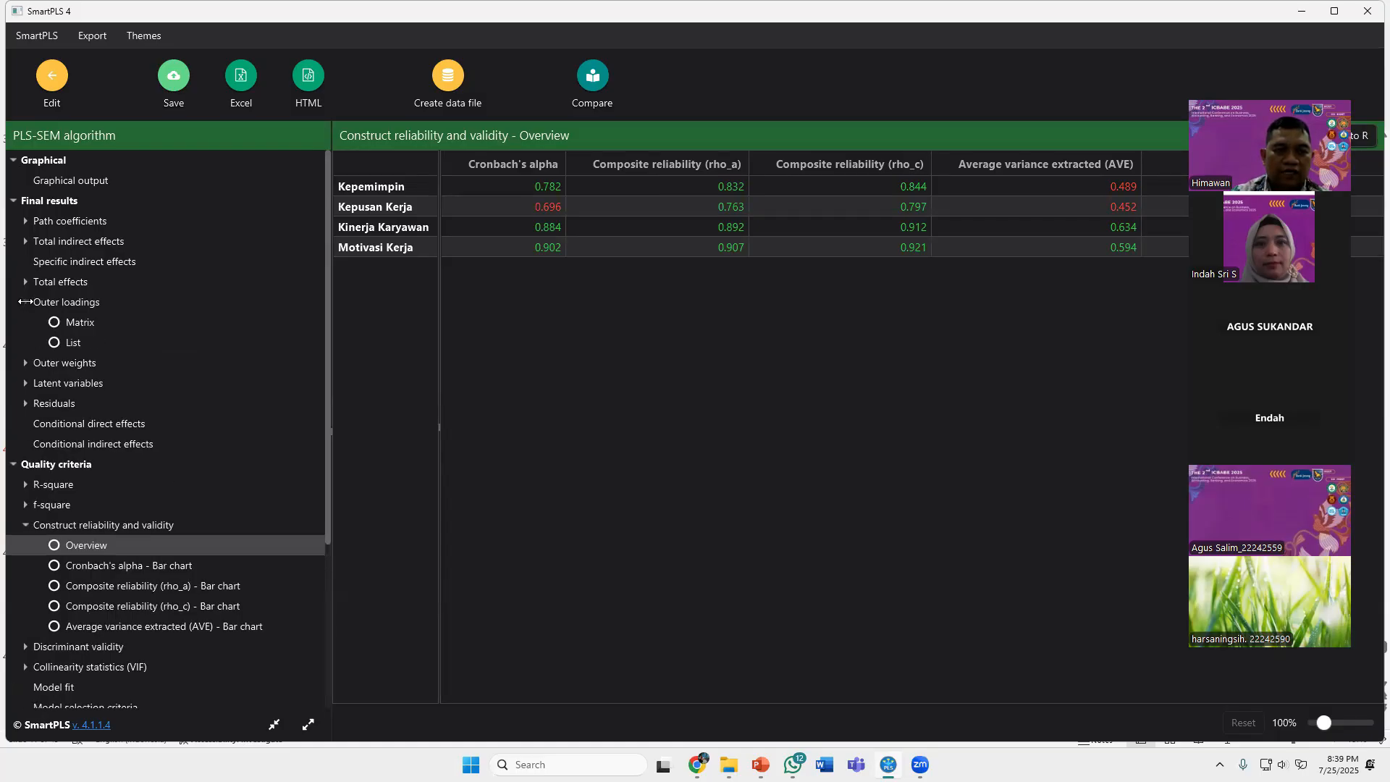
click(58, 322)
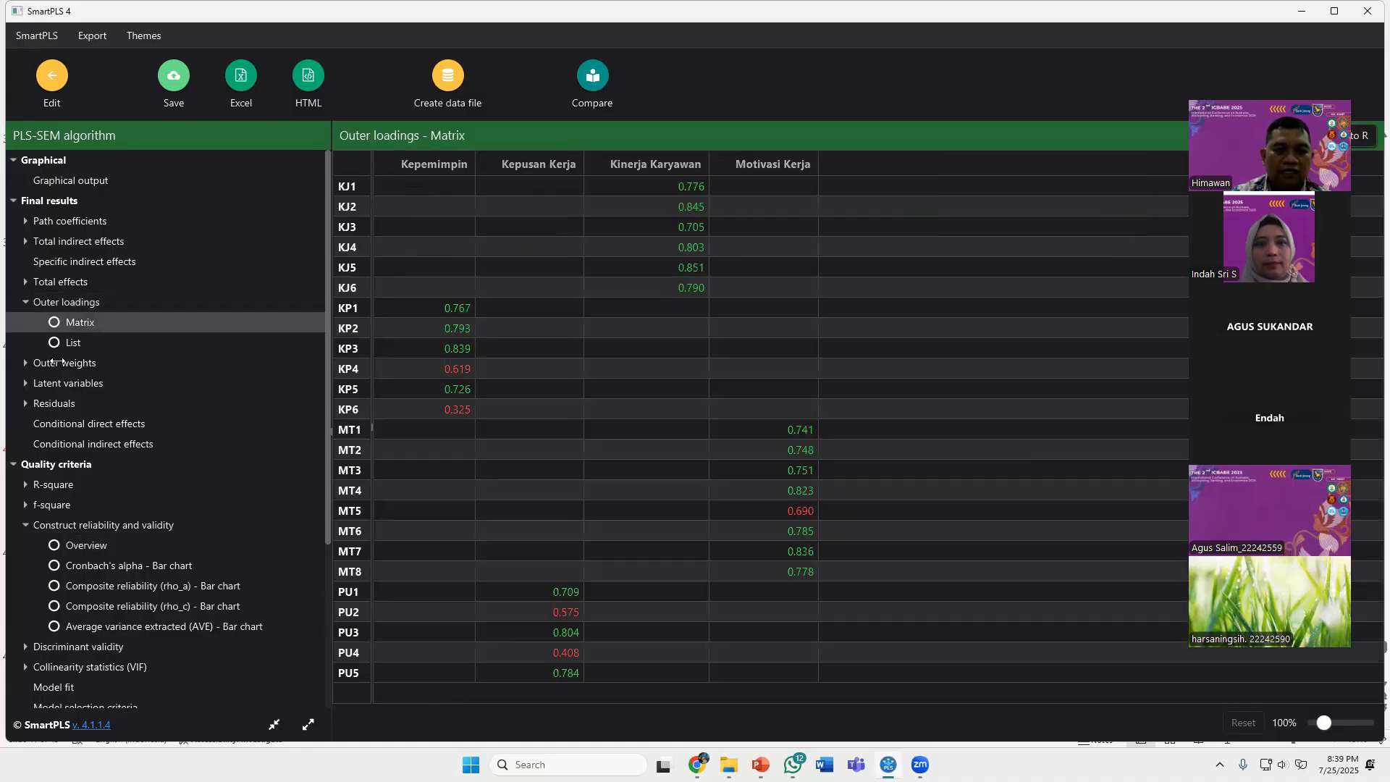
click(53, 342)
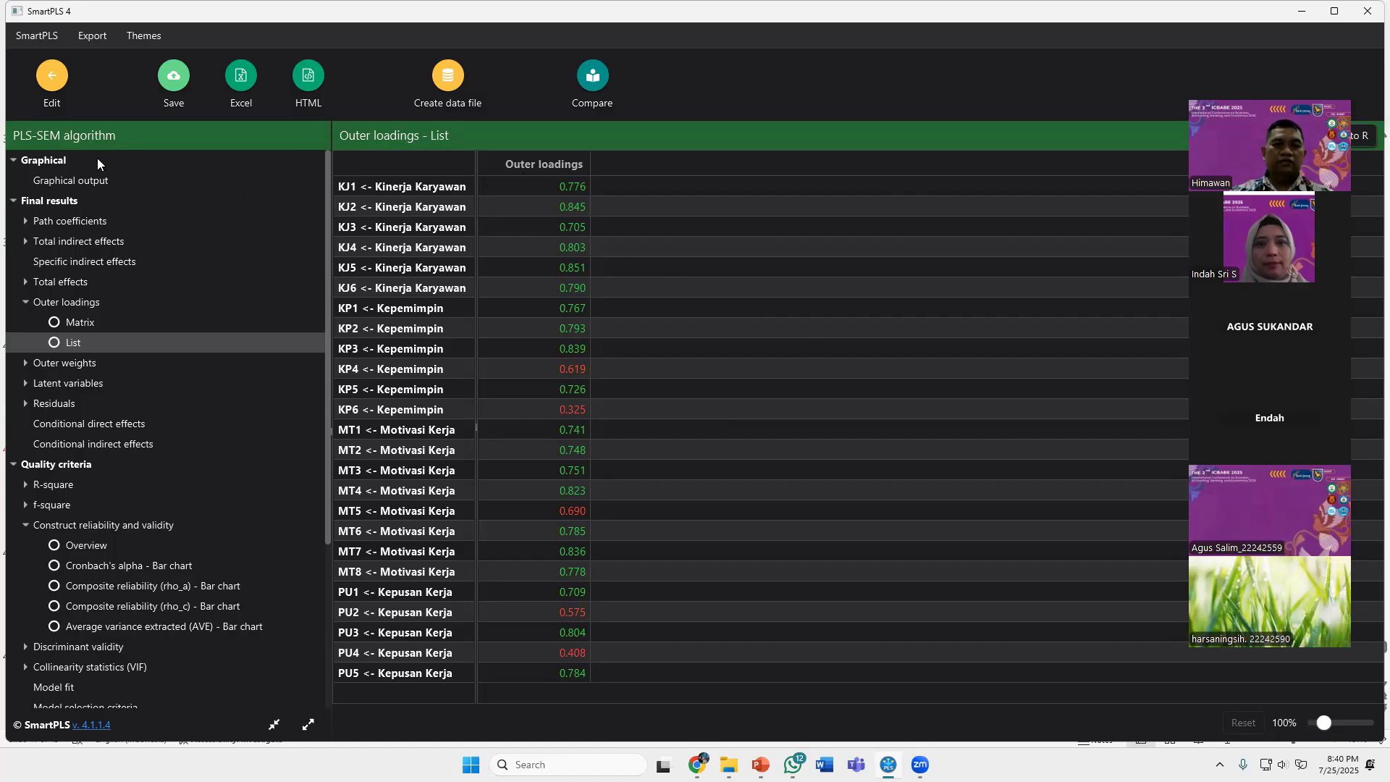
Return to the model and delete indicators KP4 and KP6 from Kepemimpin and MT5 from Motivasi Kerja
click(51, 80)
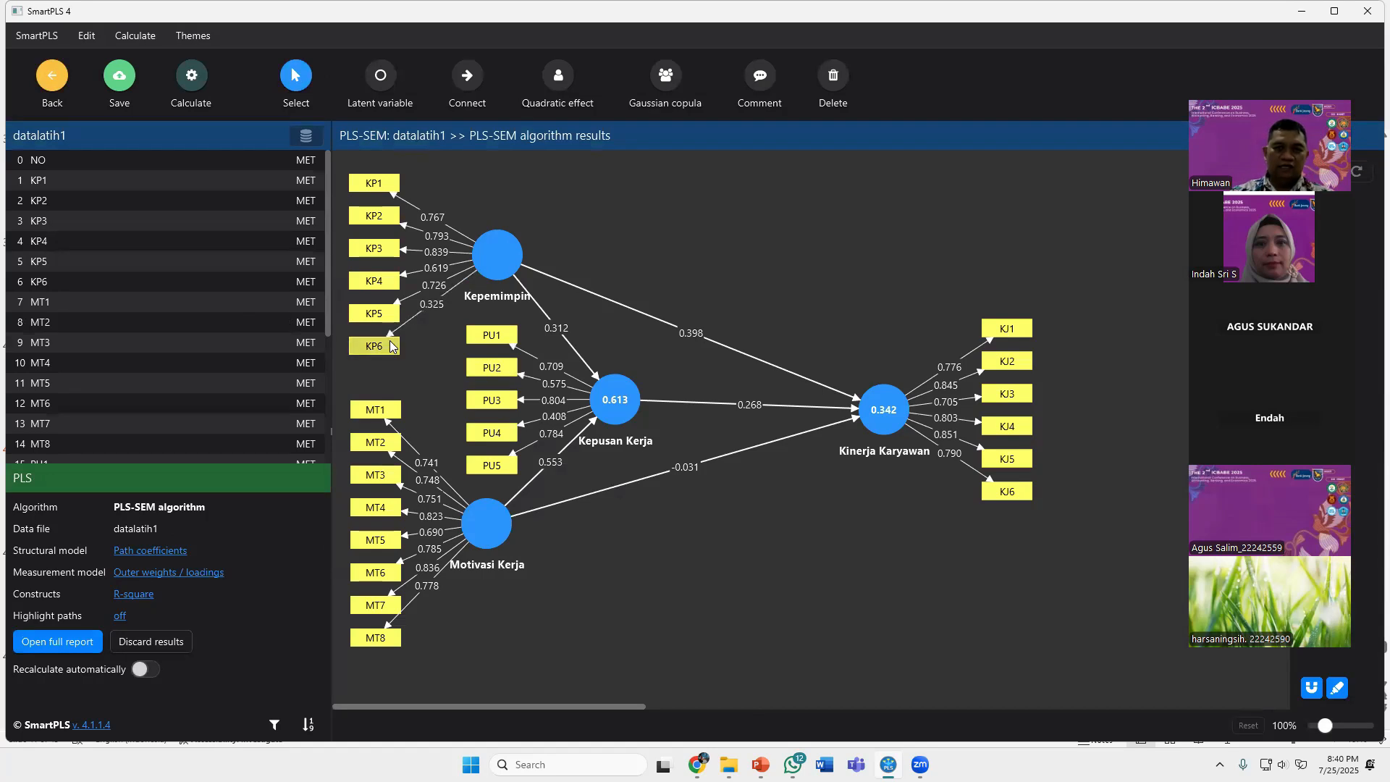
click(833, 78)
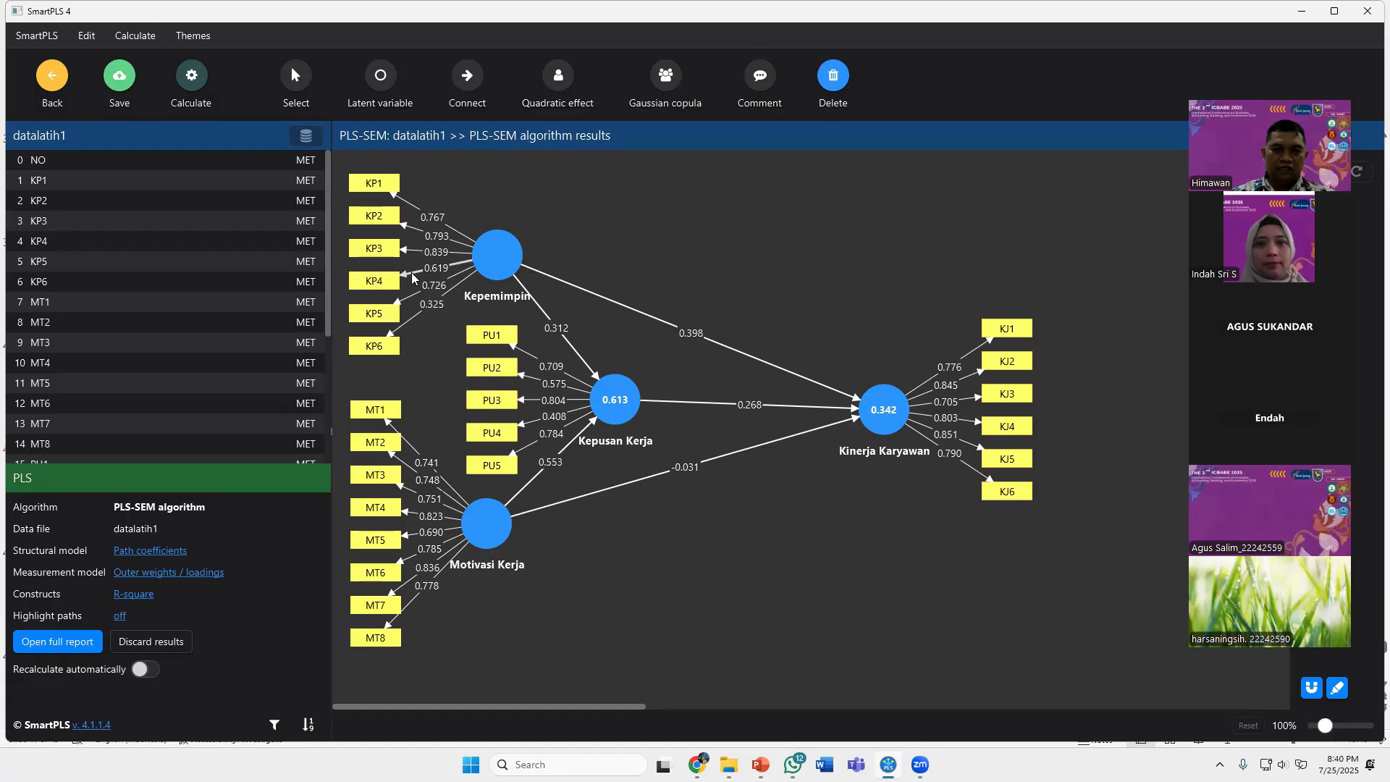
key(Delete)
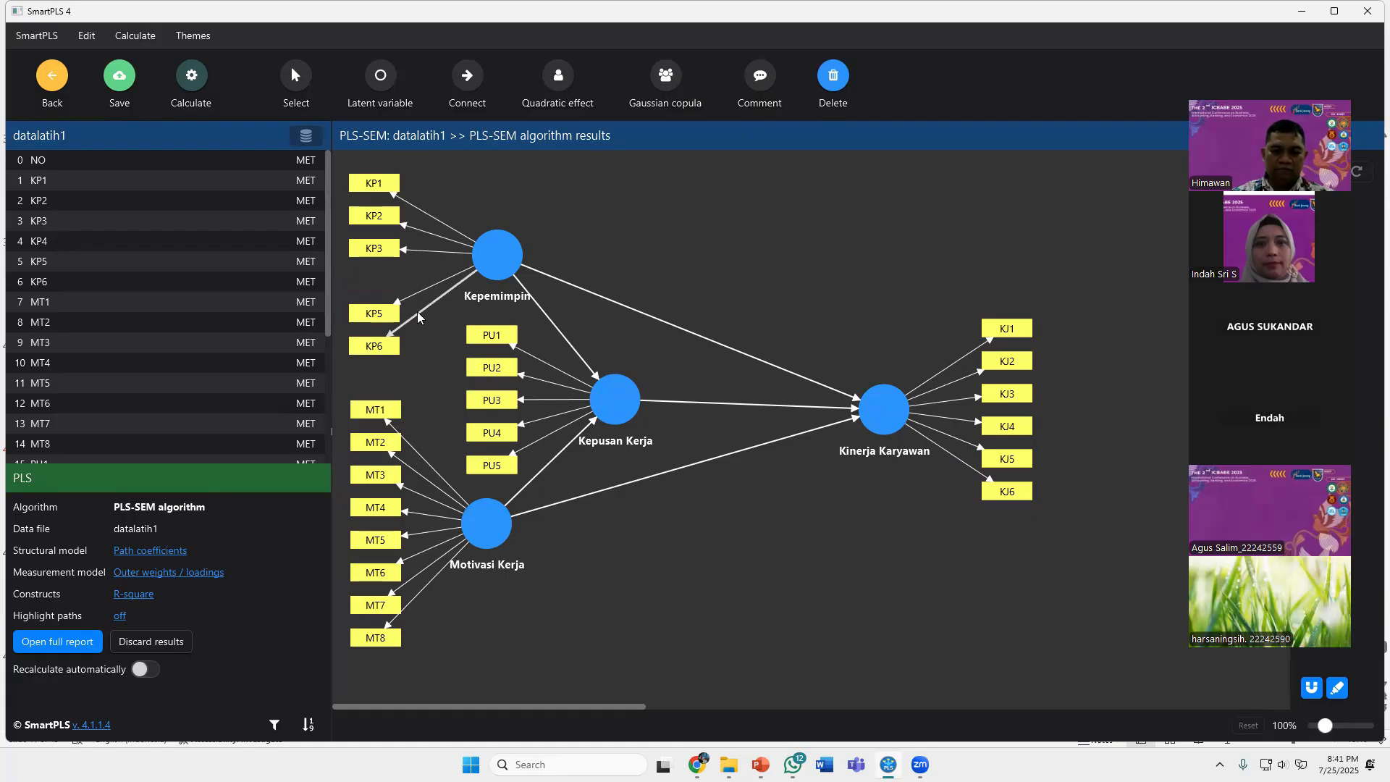
key(Delete)
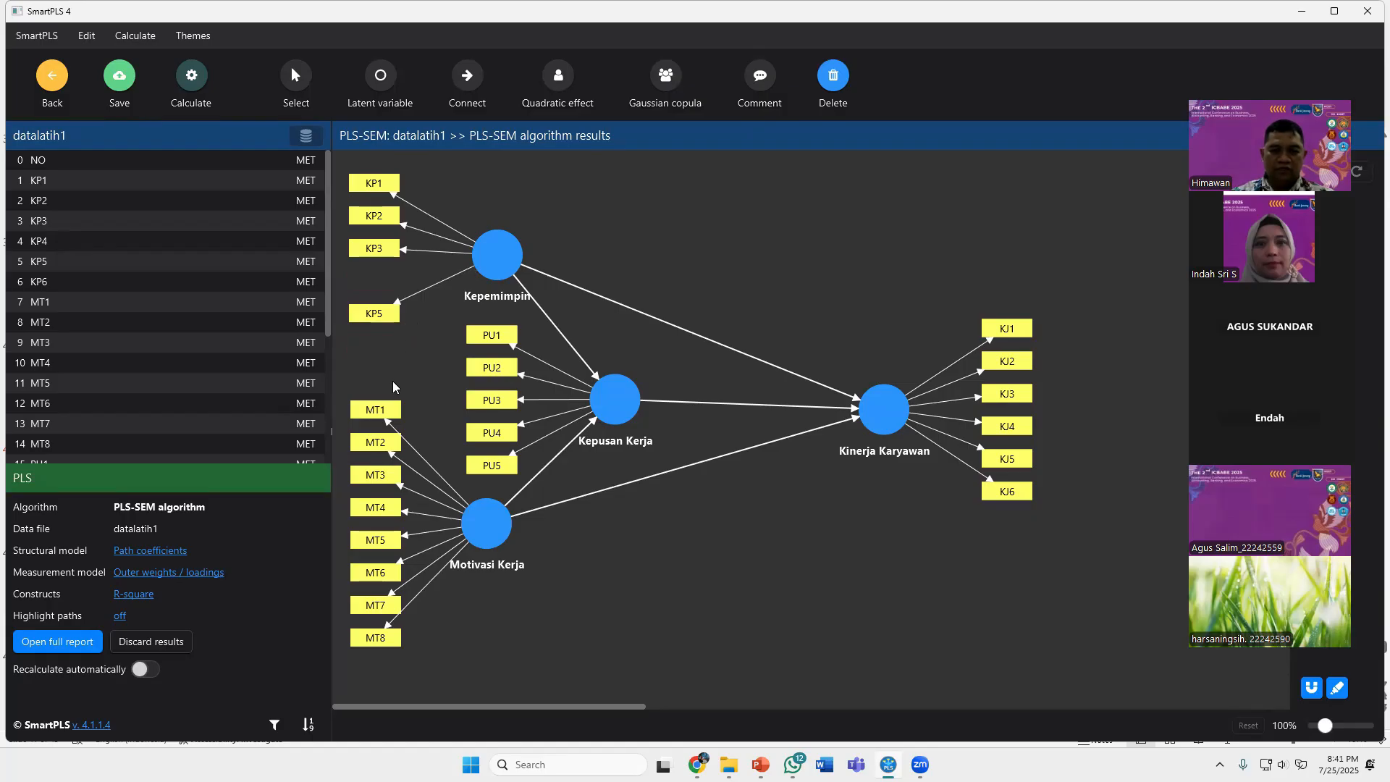
click(425, 525)
key(Delete)
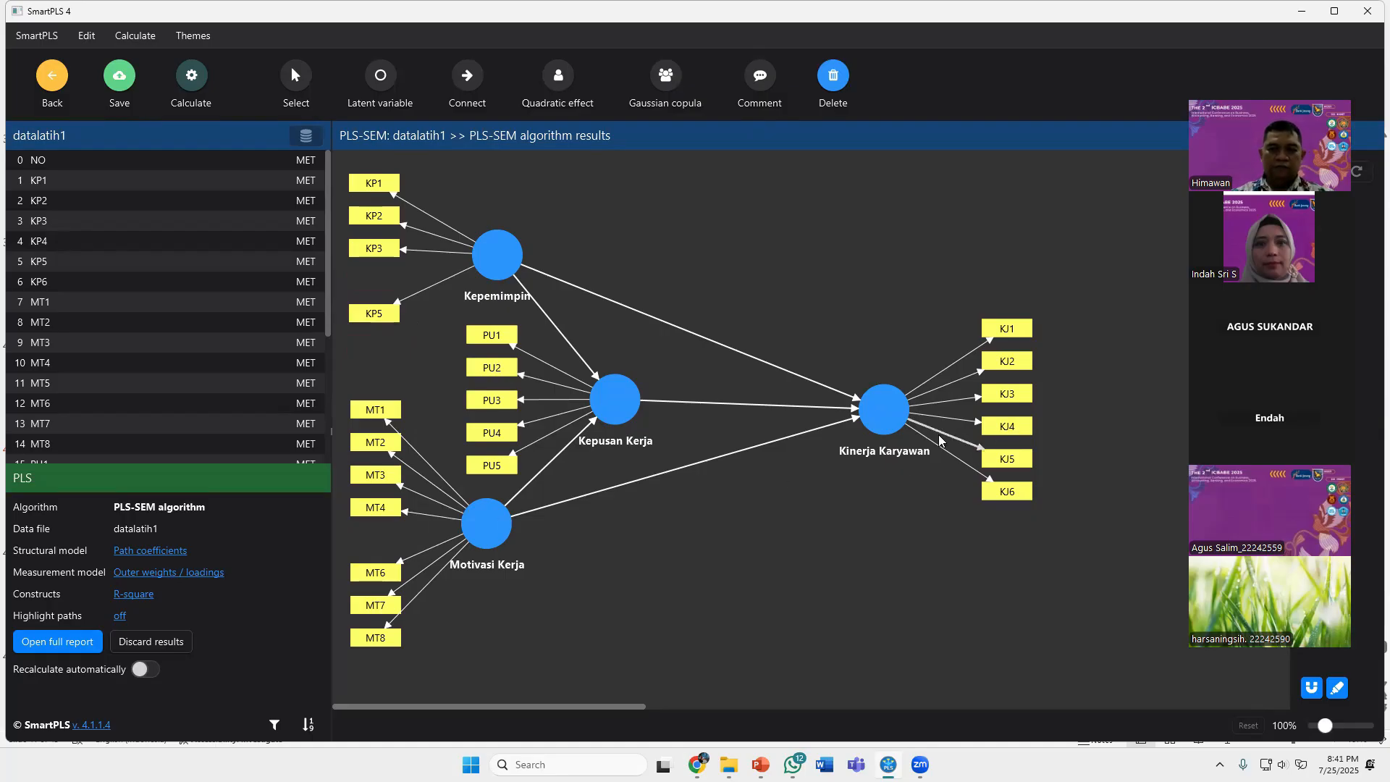
Delete the indicators PU2 and PU4 from the Kepusan Kerja latent variable
click(497, 369)
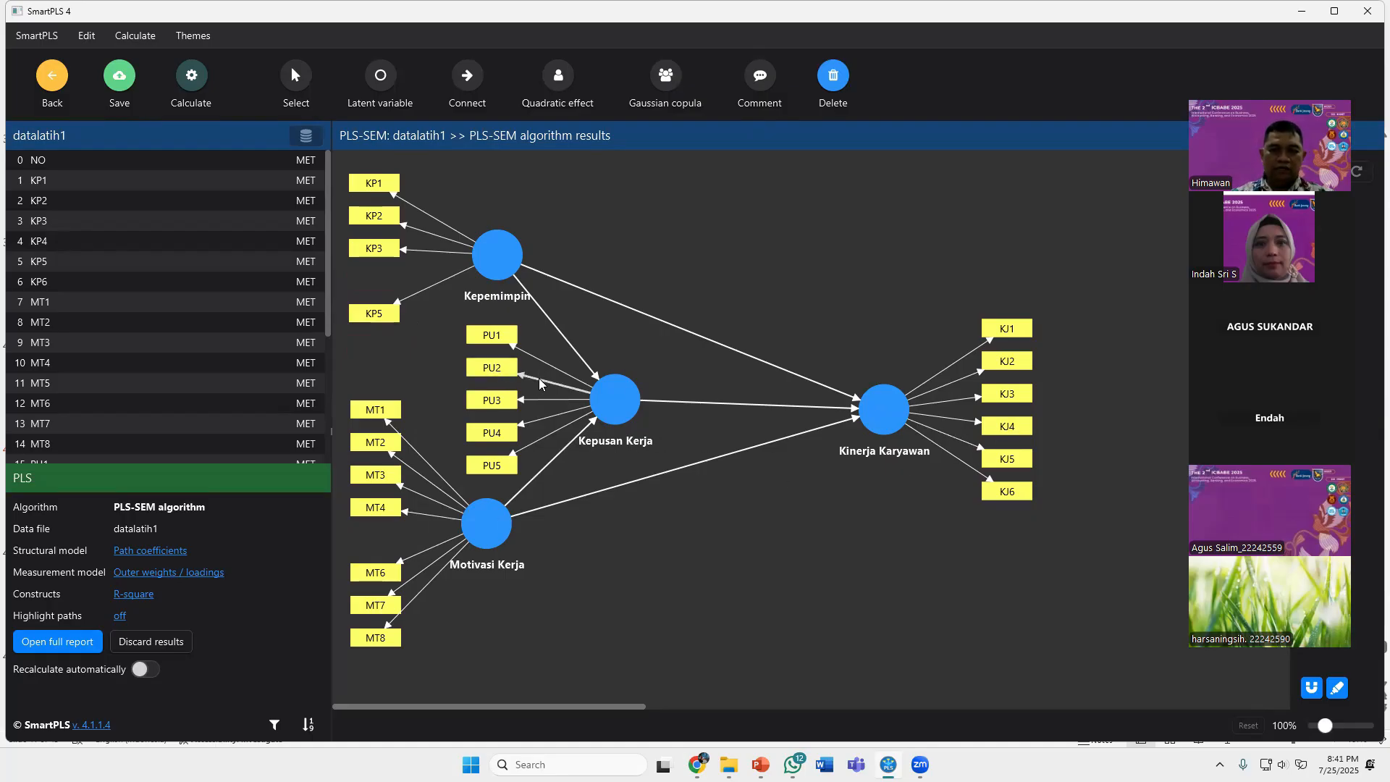
key(Delete)
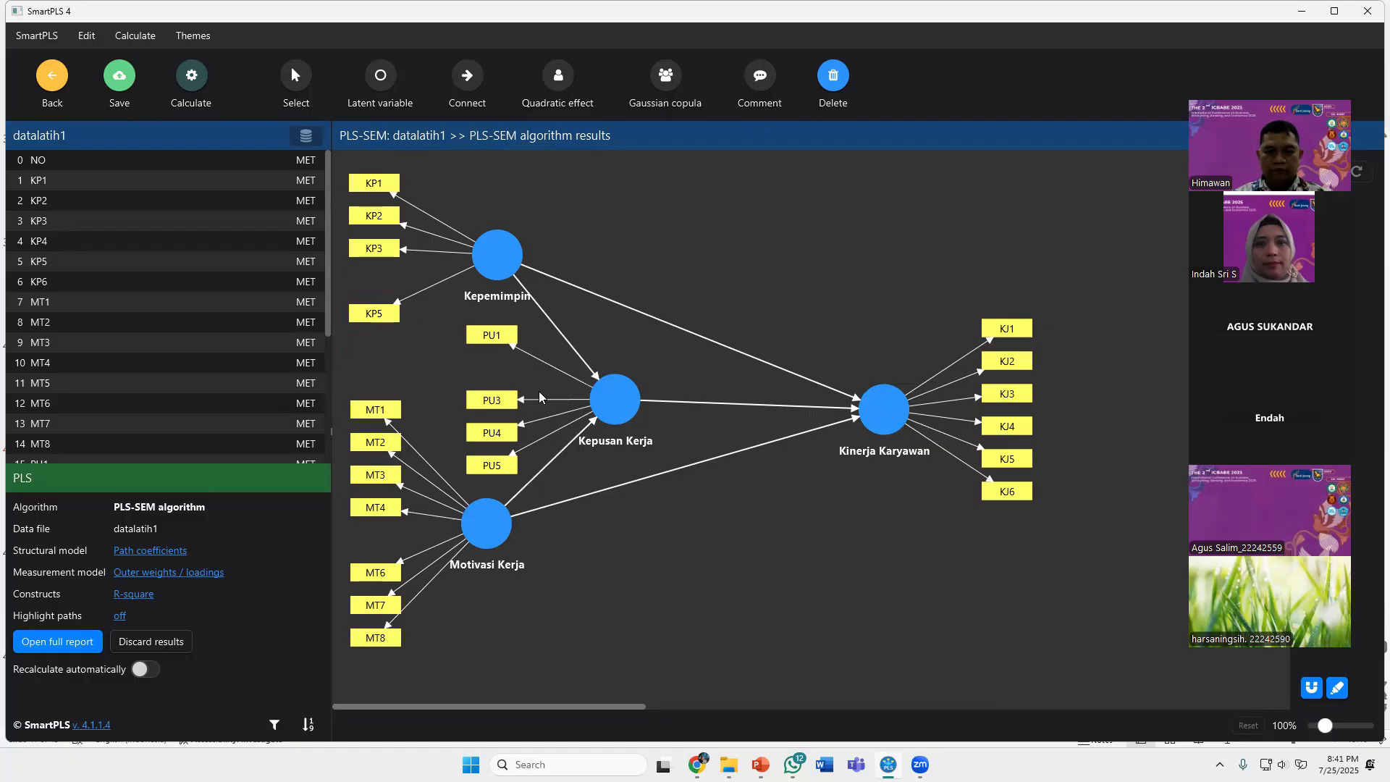
click(533, 420)
key(Delete)
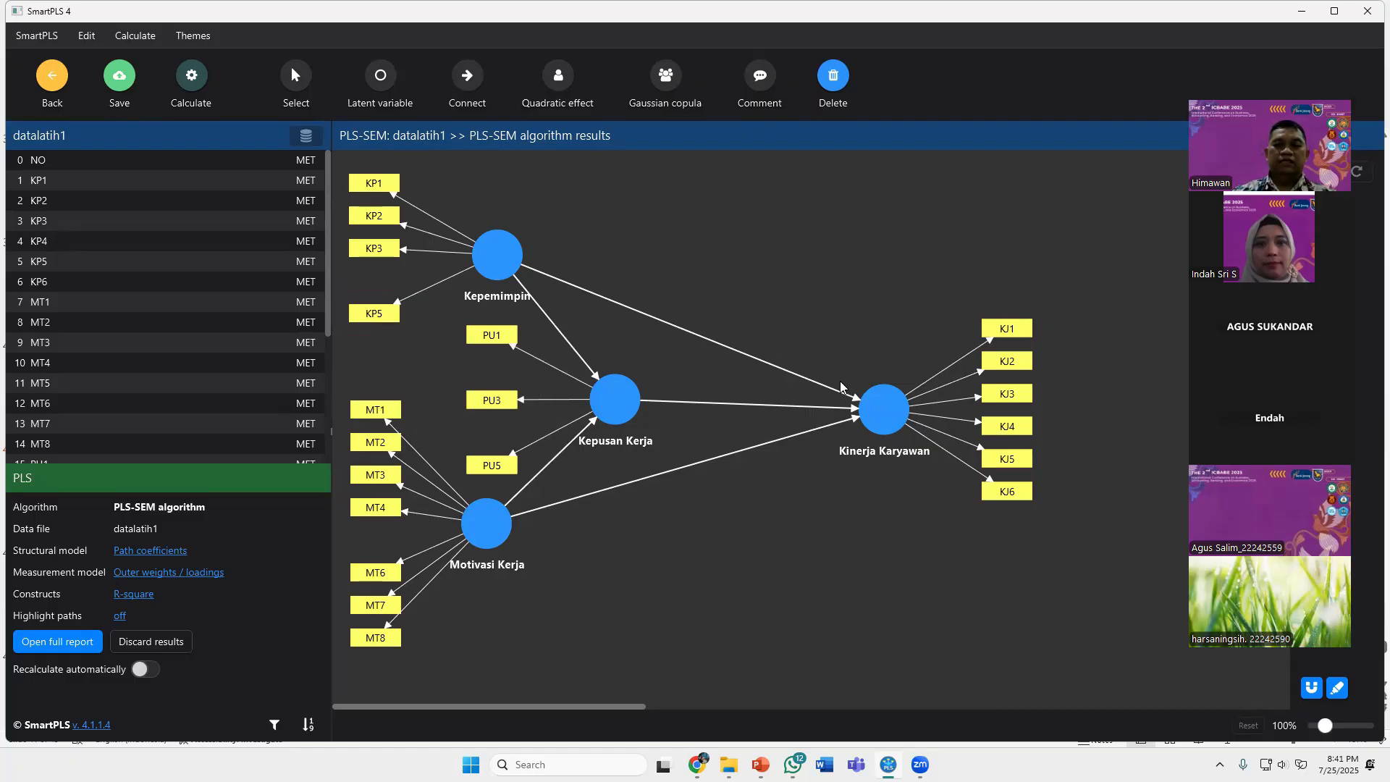
Rerun the PLS-SEM algorithm with Path weighting and Standardized results, and display the outer loadings of the reduced model
click(193, 87)
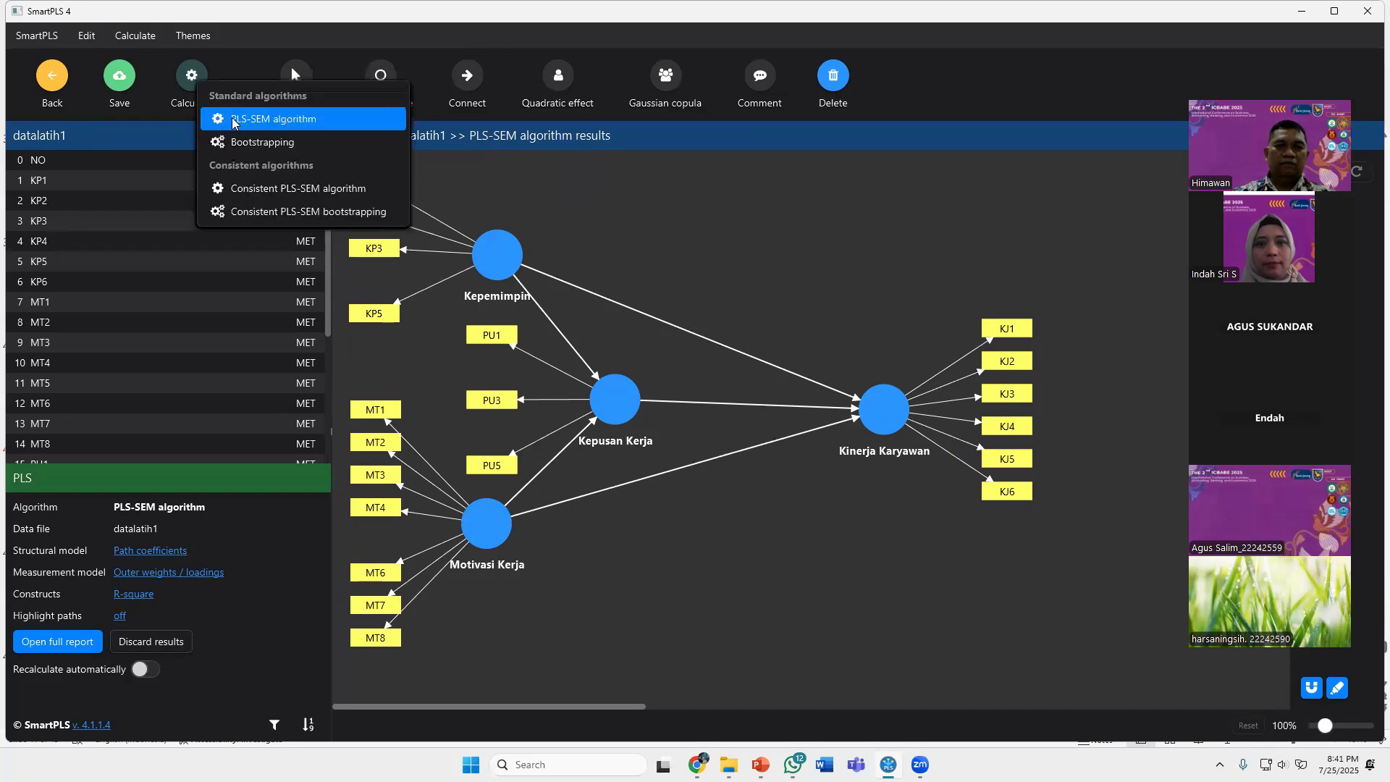
click(312, 119)
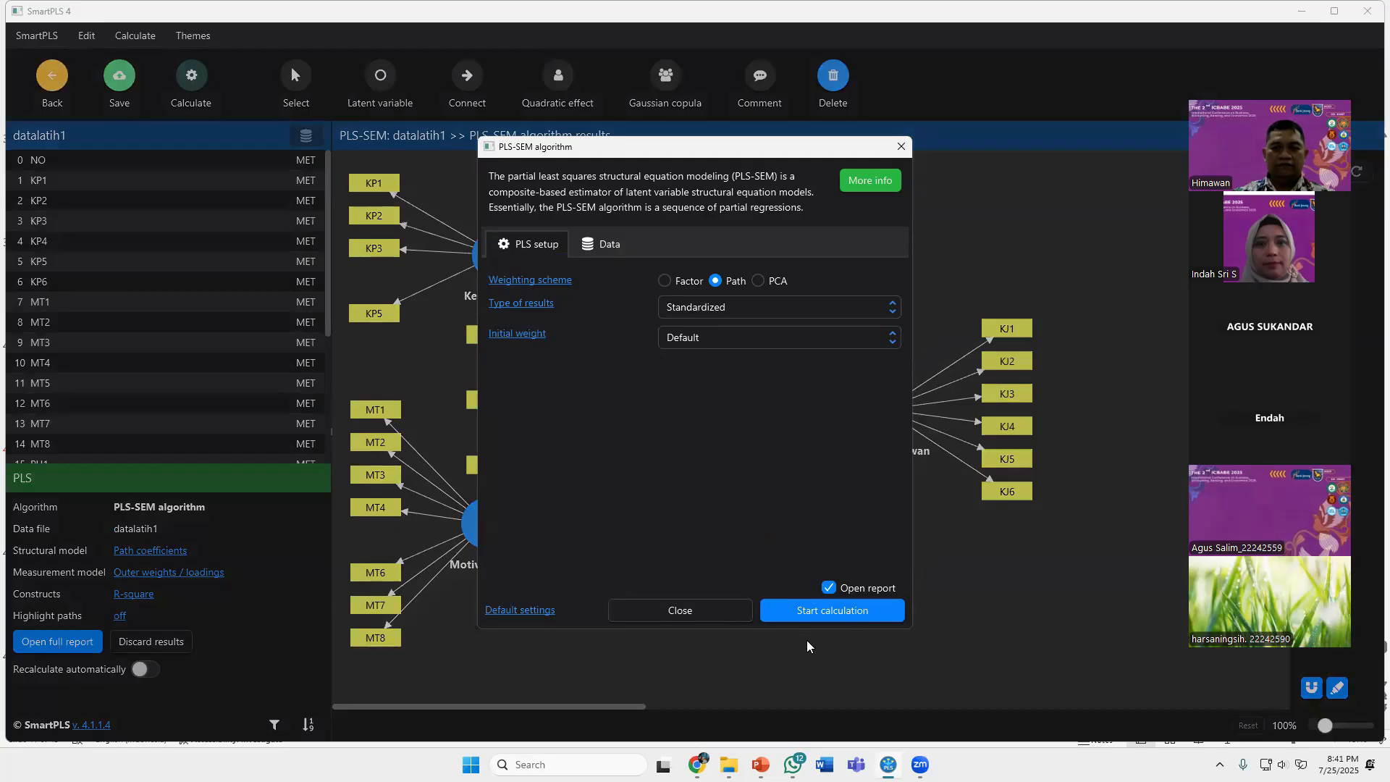
click(827, 611)
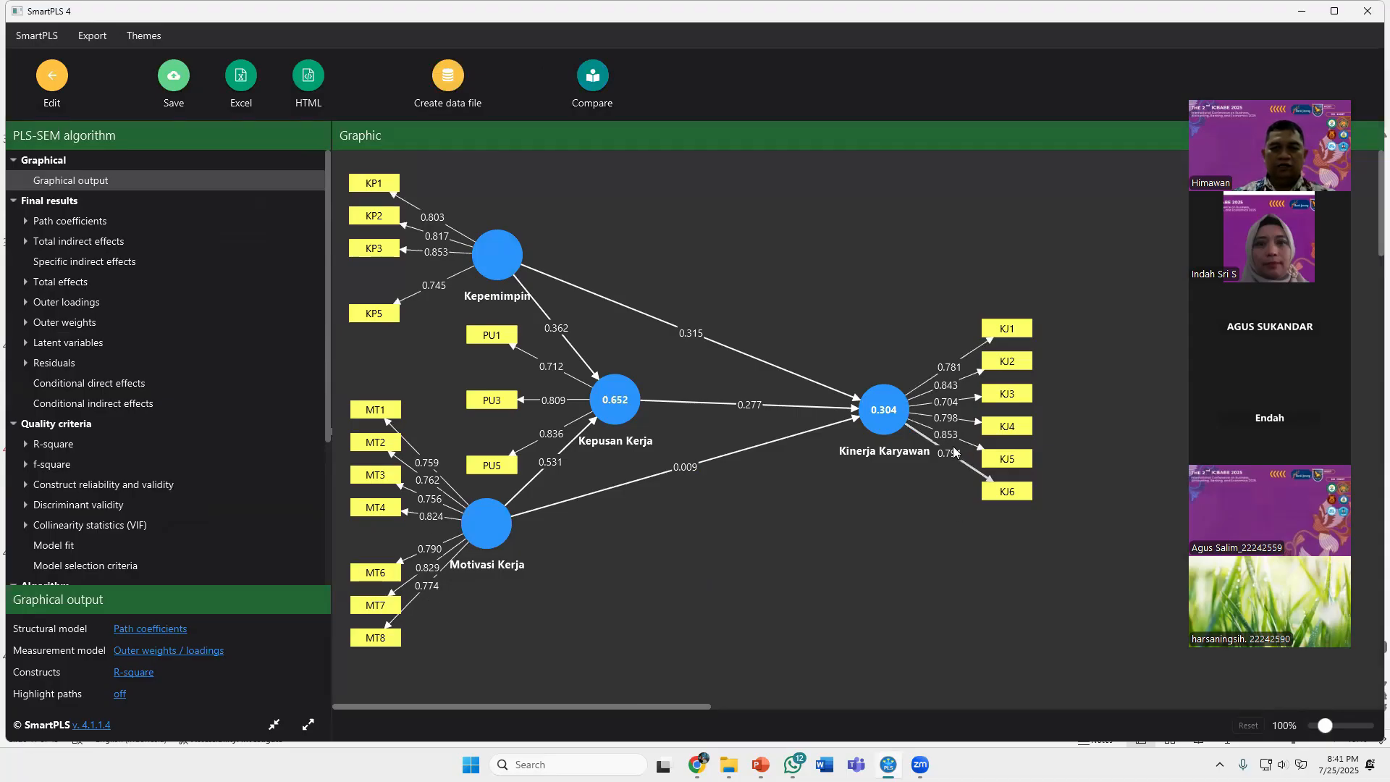
click(60, 302)
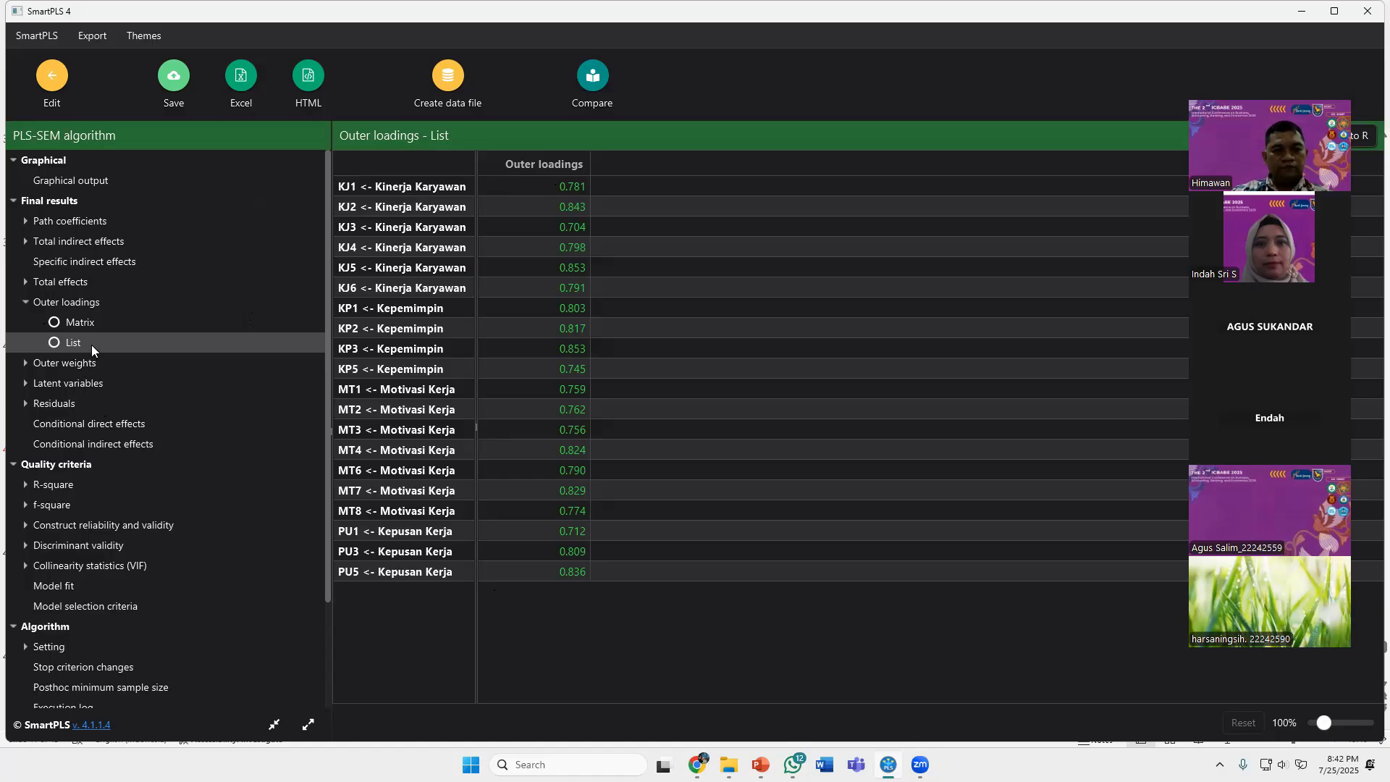
click(25, 301)
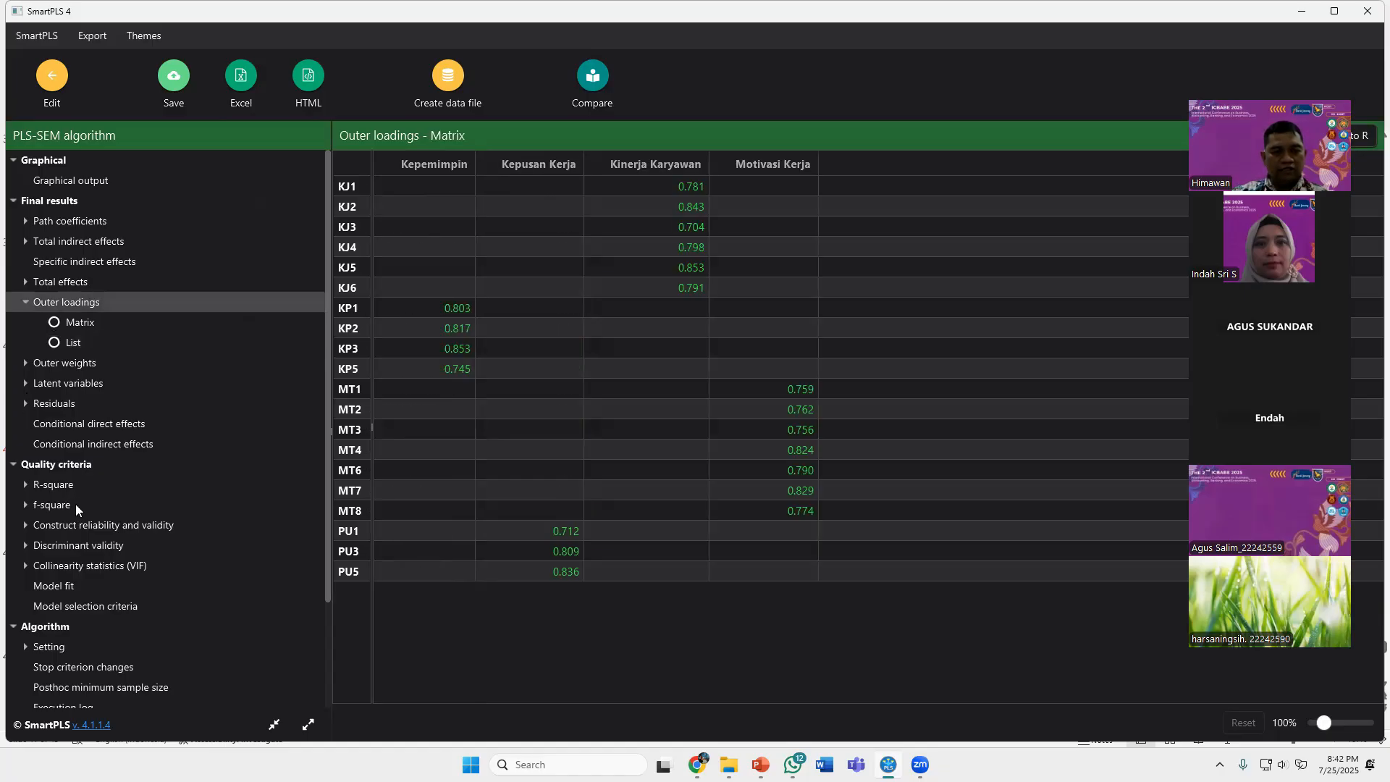
Examine discriminant validity through the cross loadings and the Fornell-Larcker criterion, highlighting the loadings of KJ1 through KJ6 on Kinerja Karyawan
click(26, 544)
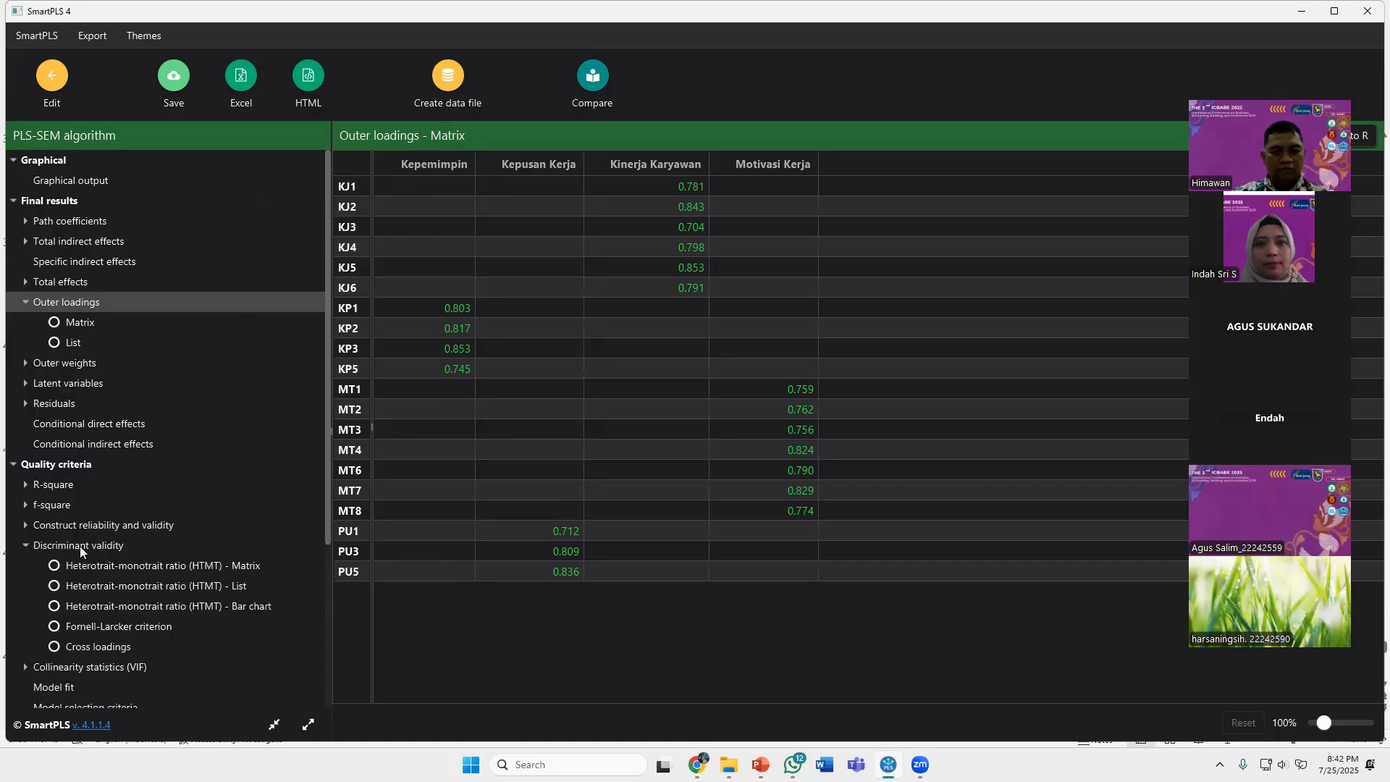
click(80, 645)
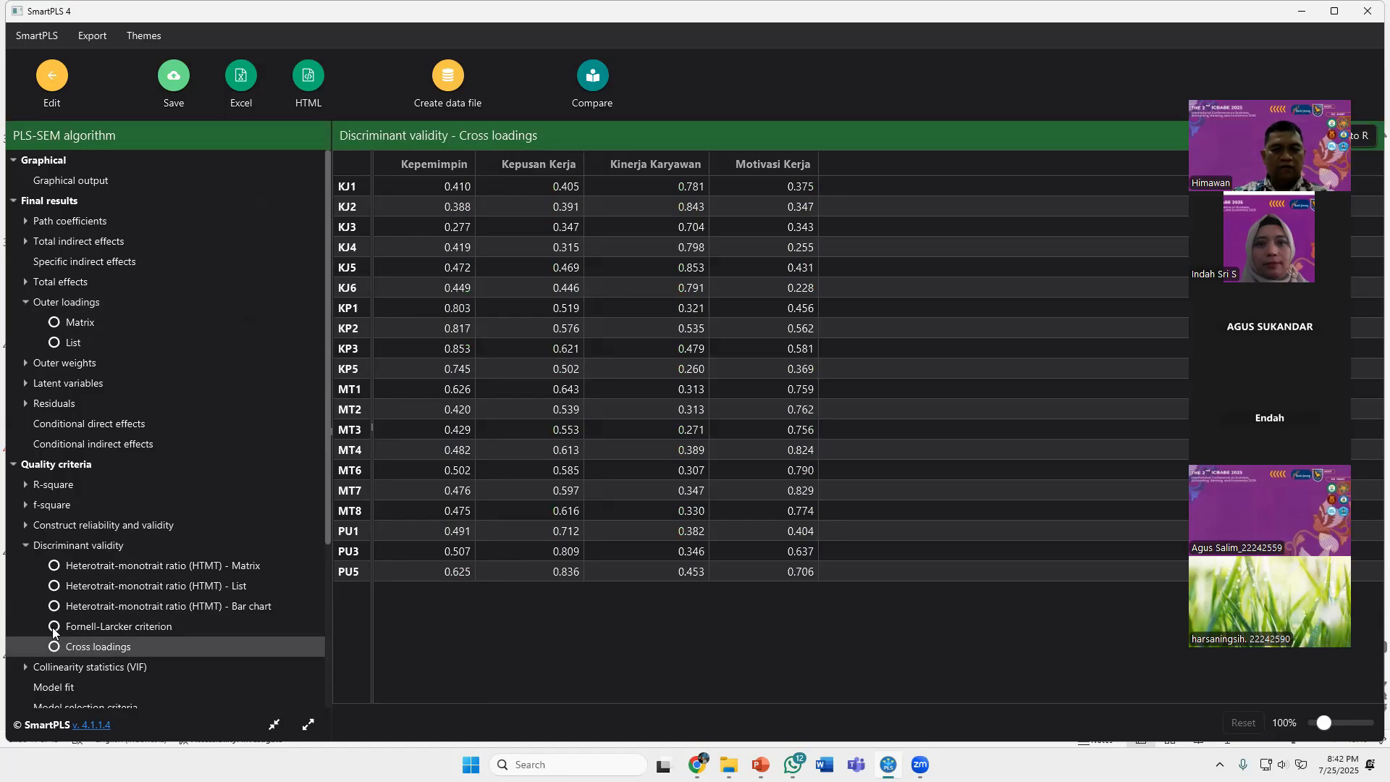
click(54, 630)
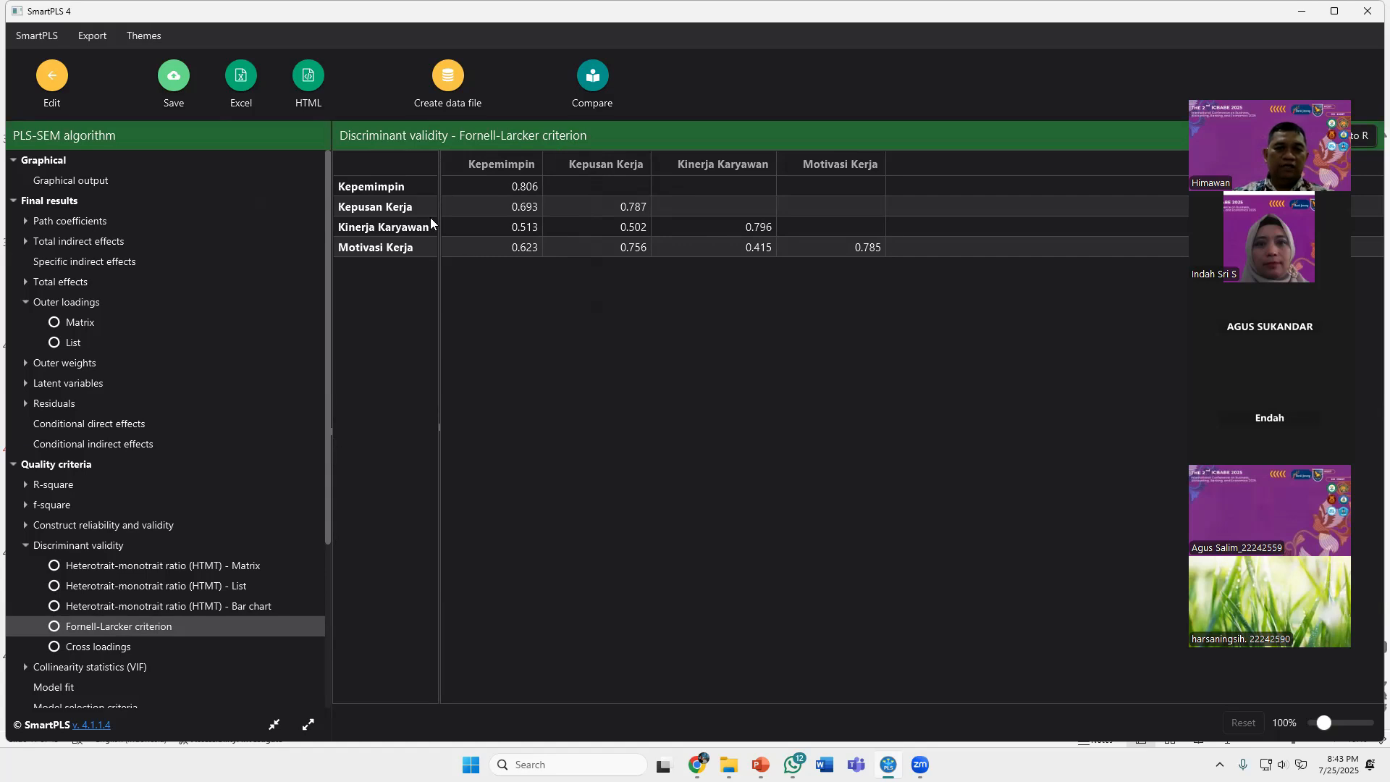
click(102, 646)
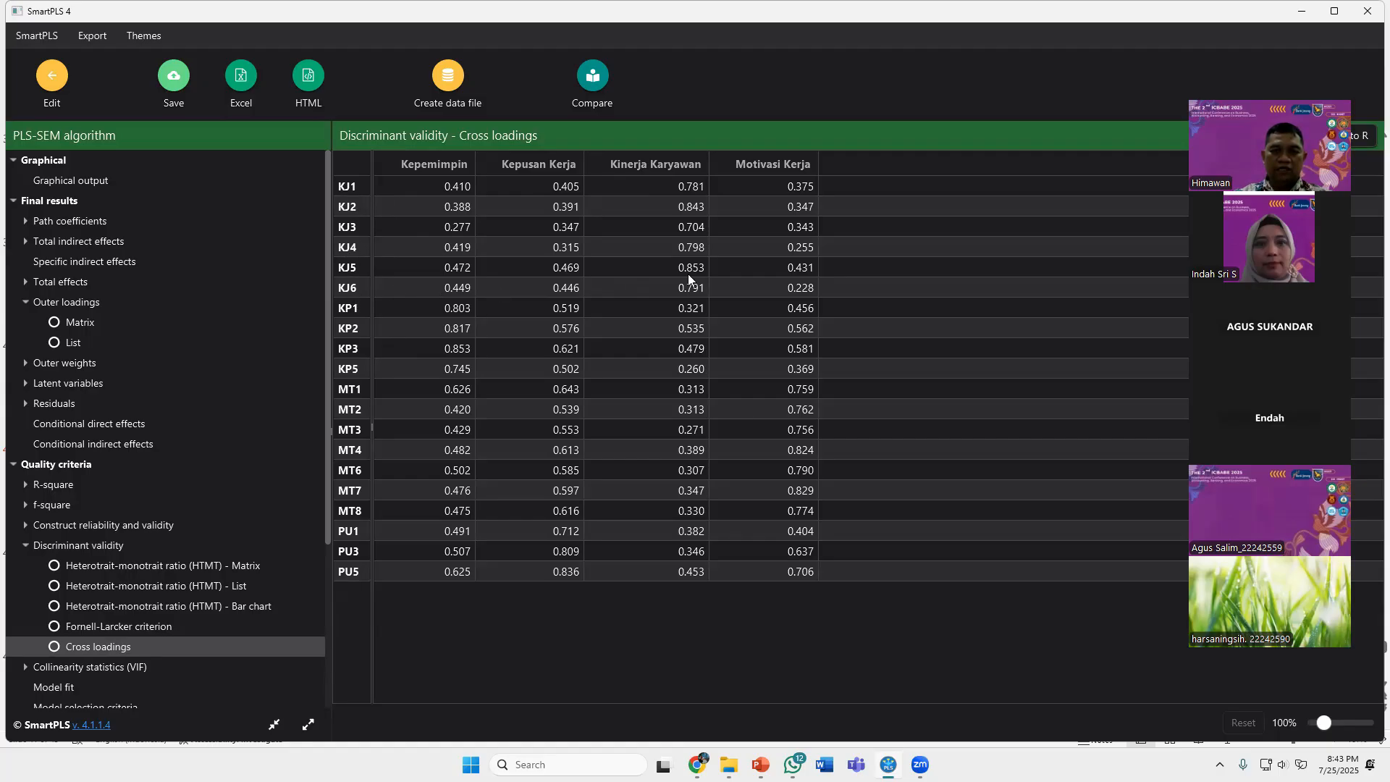
drag(683, 284, 683, 182)
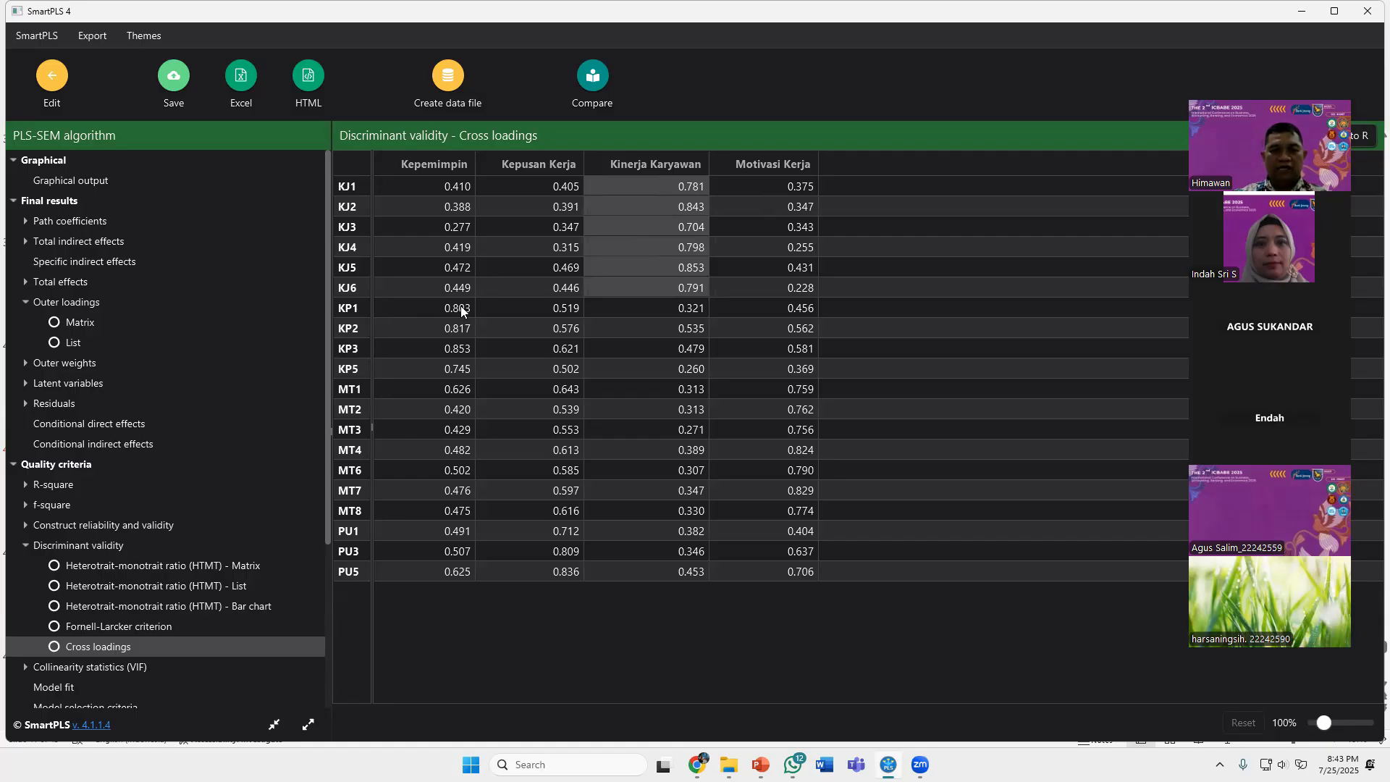
Highlight the cross loadings of the KP indicators on Kepemimpin, MT2 through MT8 on Motivasi Kerja, and the PU indicators on Kepusan Kerja
drag(434, 306, 445, 362)
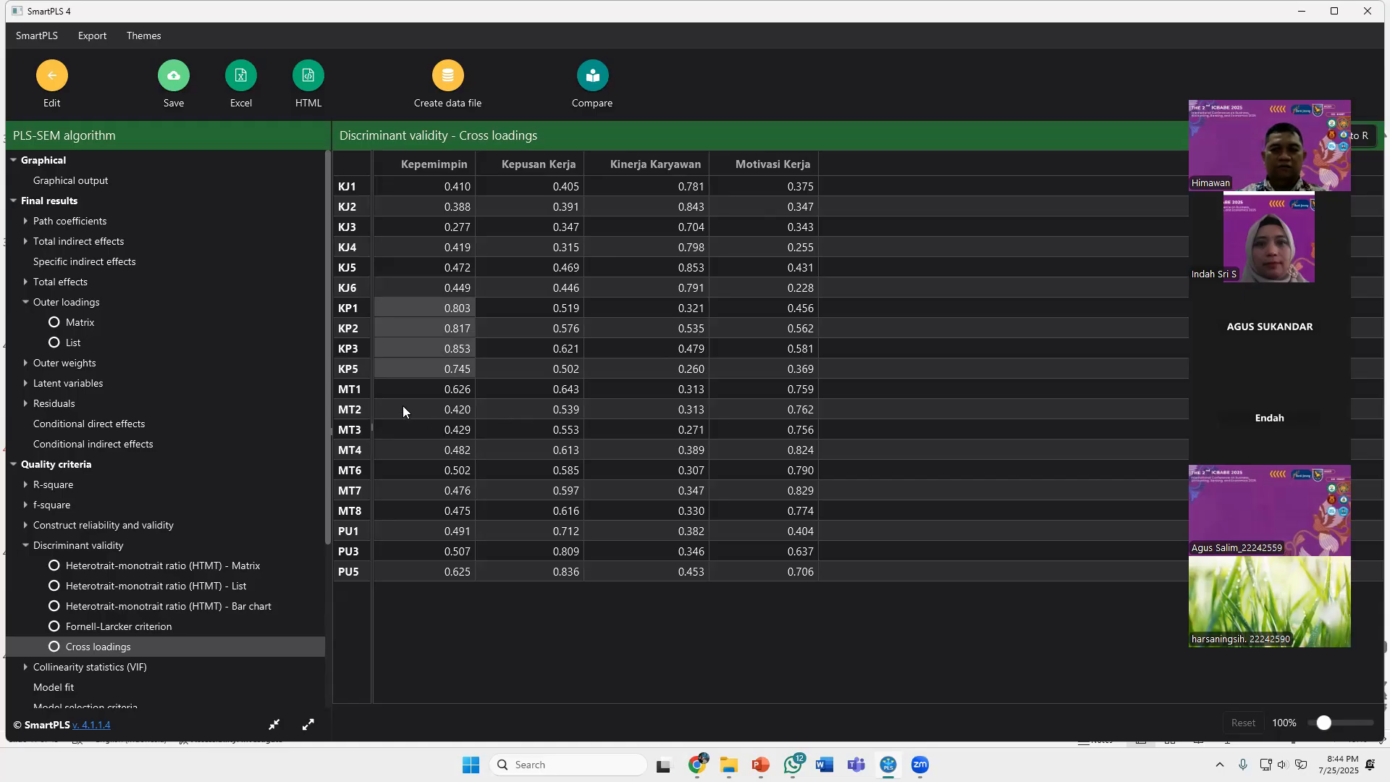
drag(403, 404, 404, 513)
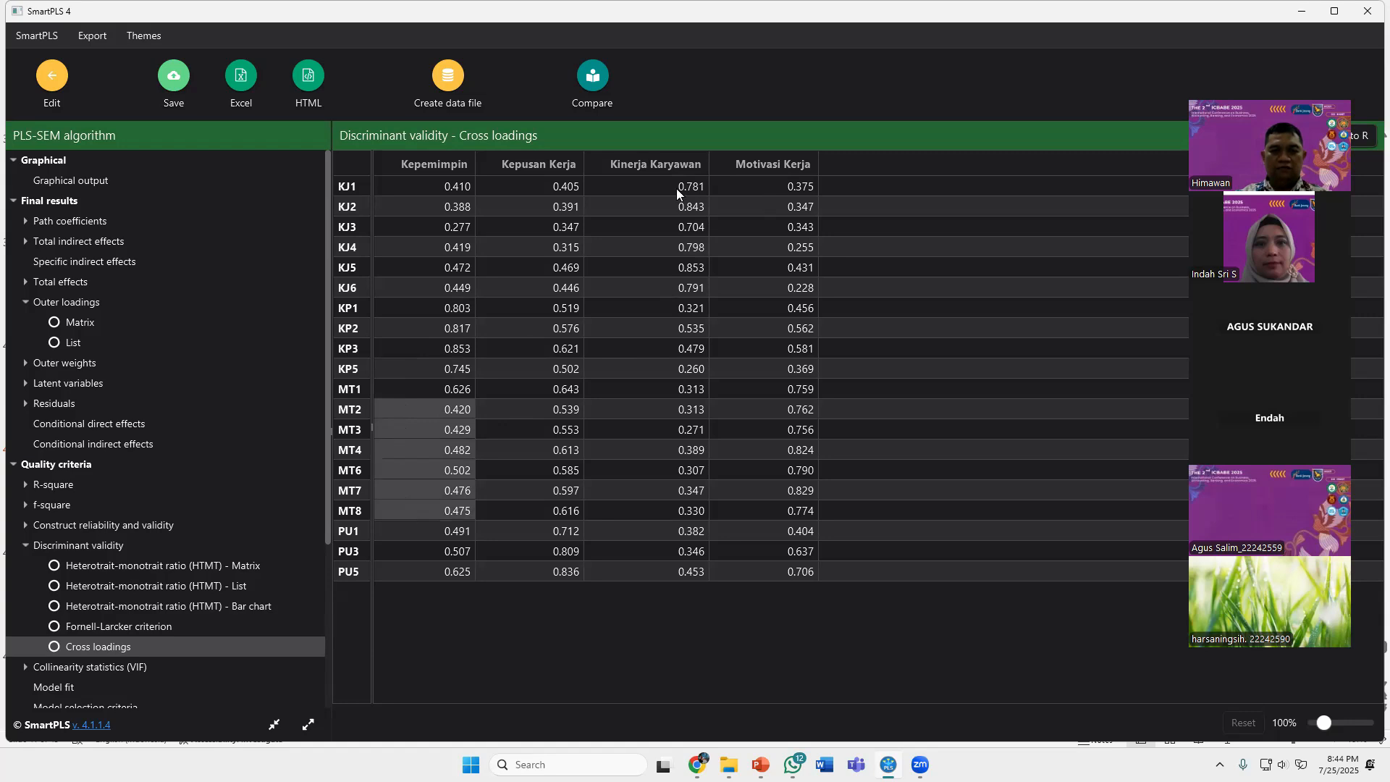
drag(761, 402, 768, 512)
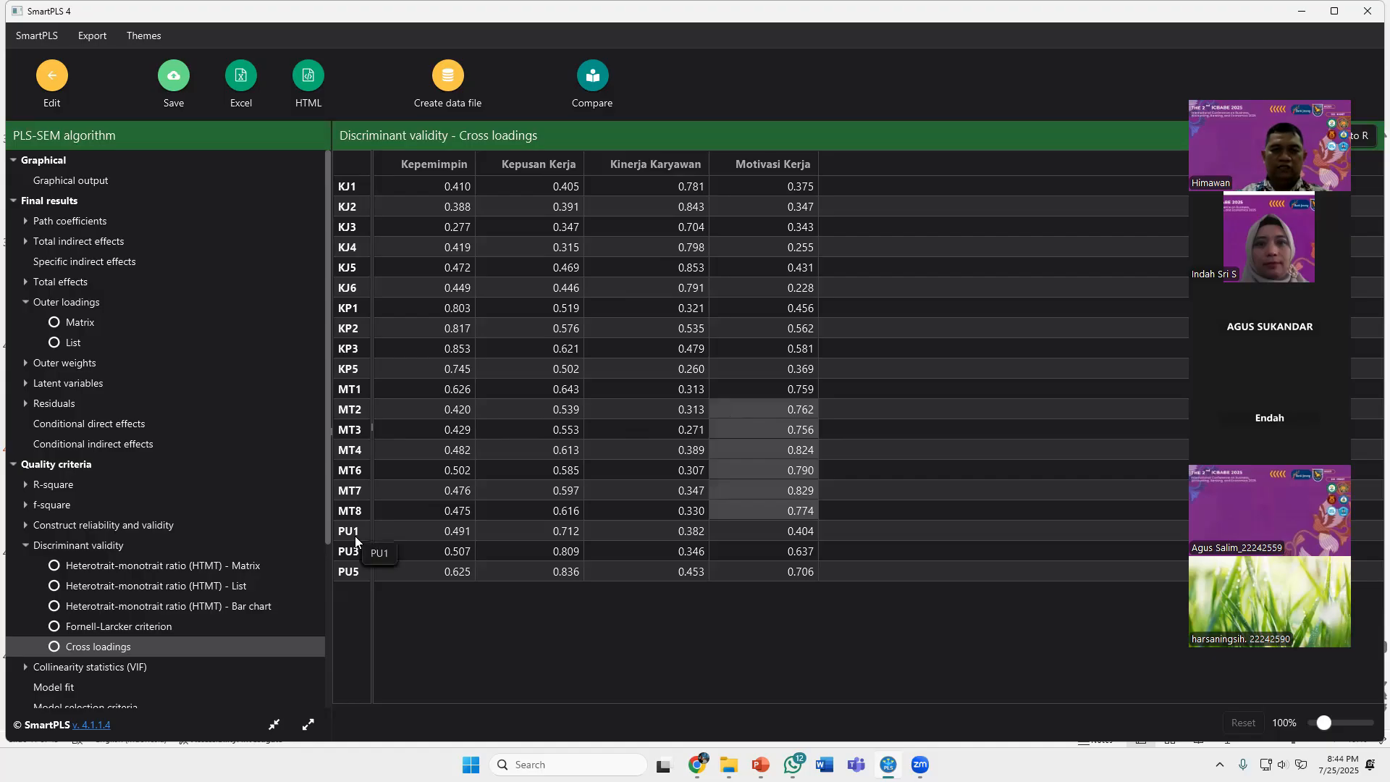
click(565, 530)
drag(564, 532, 569, 574)
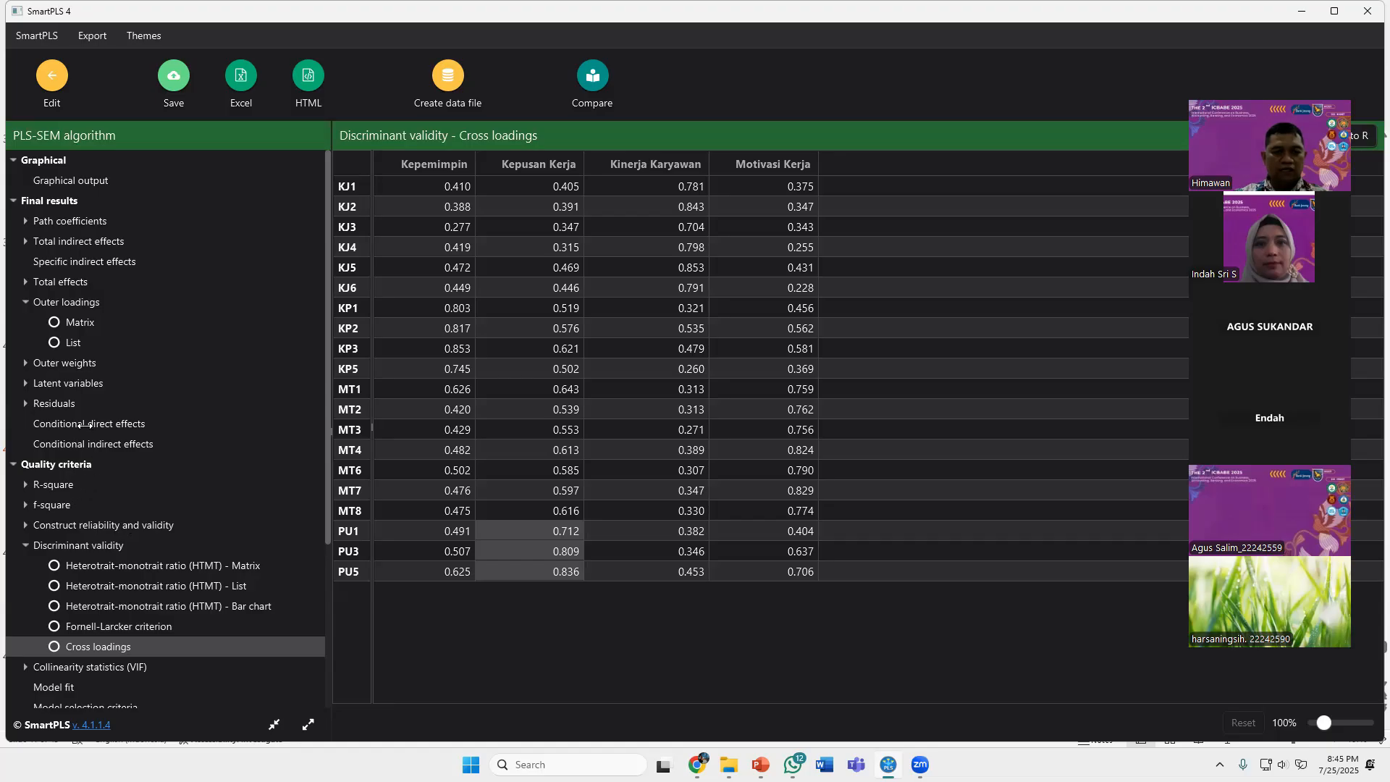
Examine construct reliability and validity through the average variance extracted (AVE) bar chart and the overview table
click(26, 301)
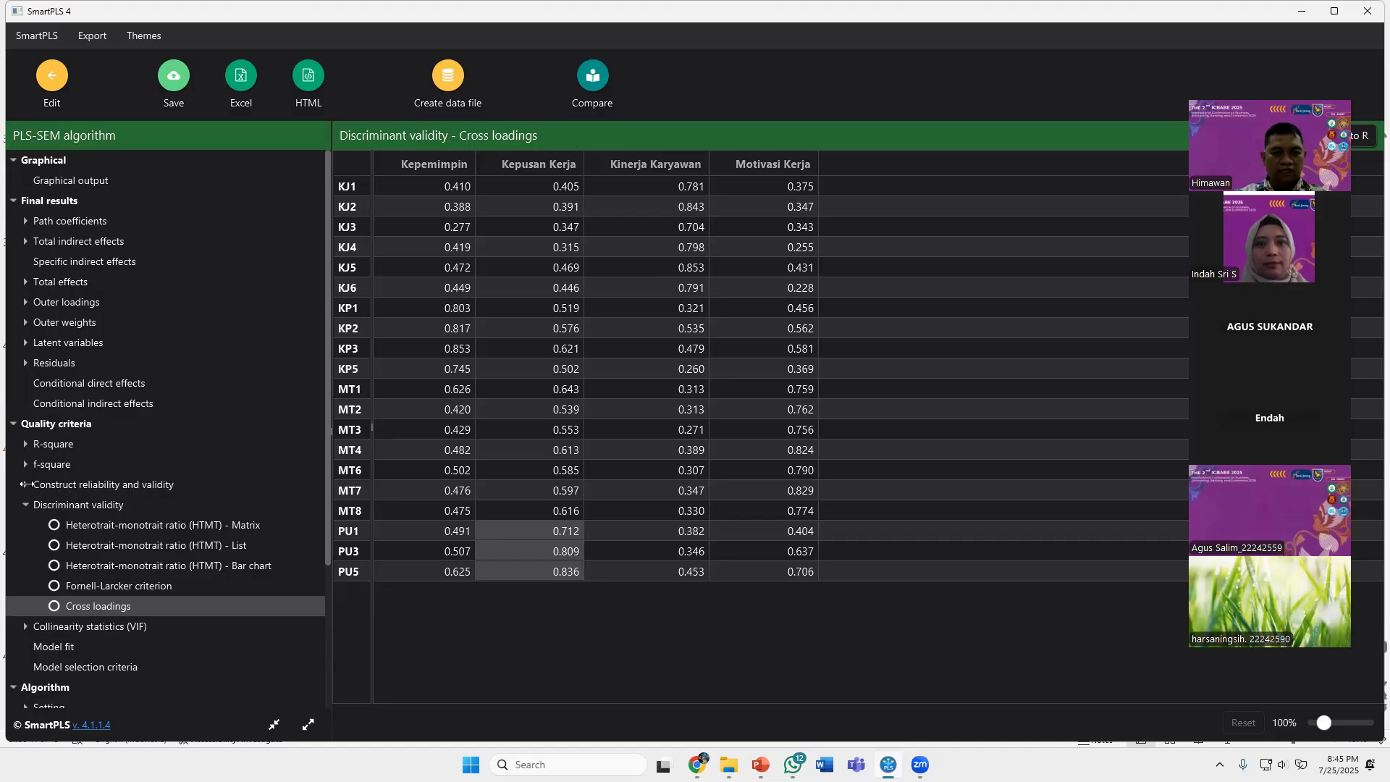
click(26, 484)
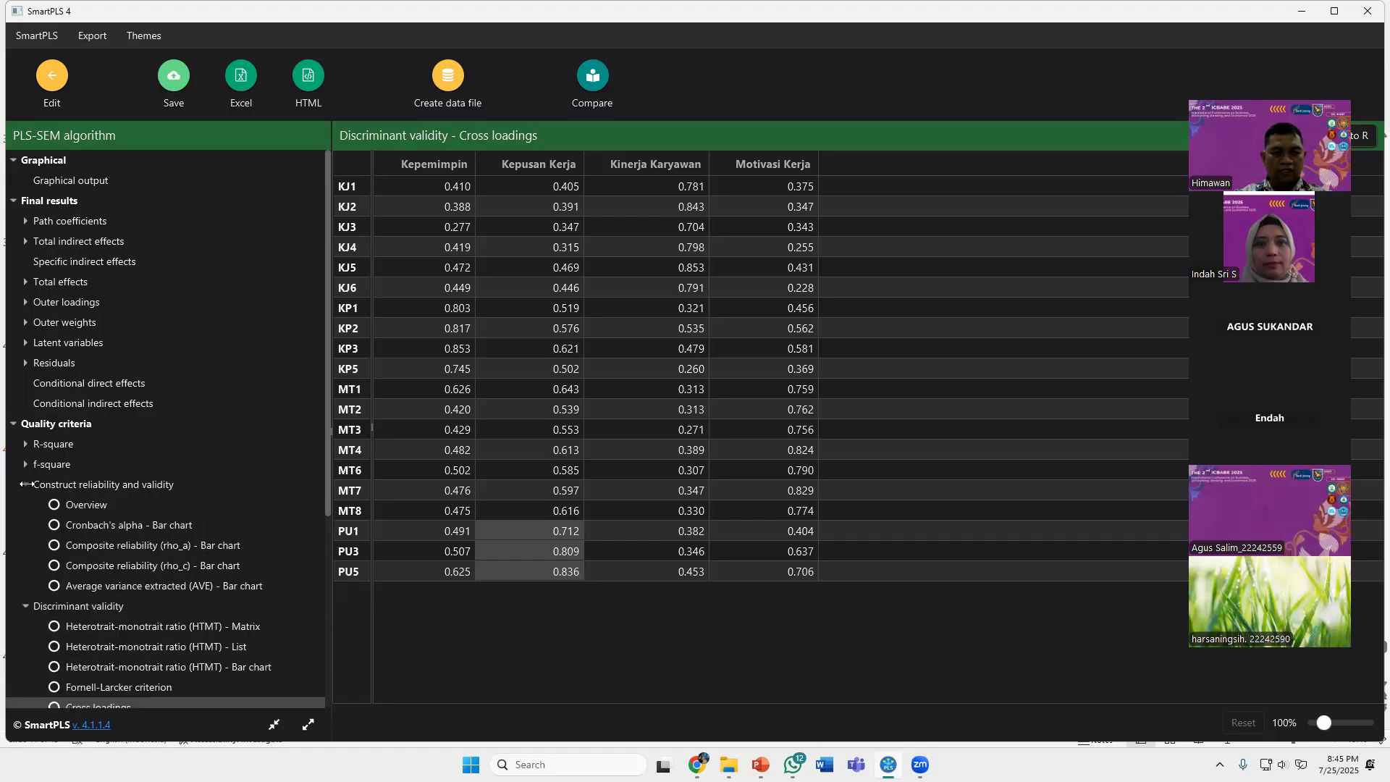
click(71, 585)
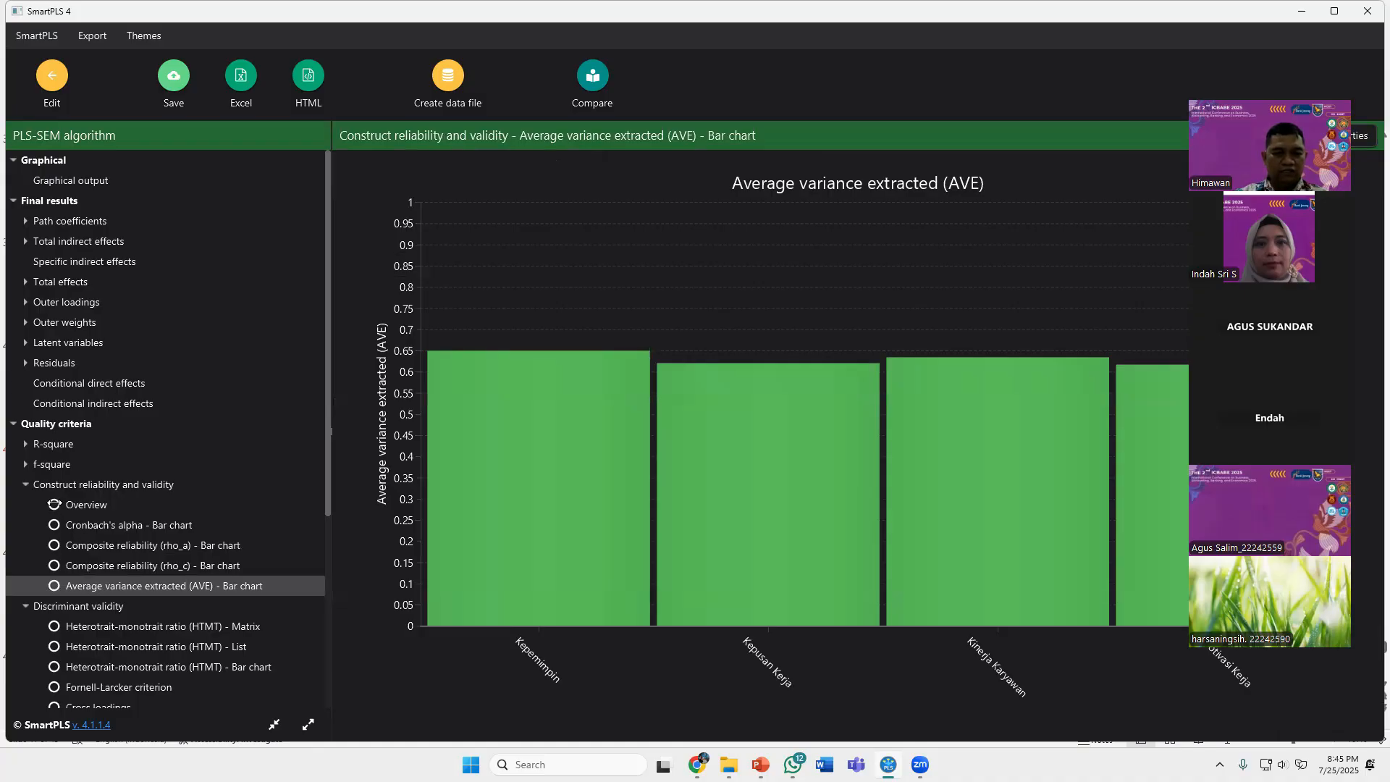
click(54, 504)
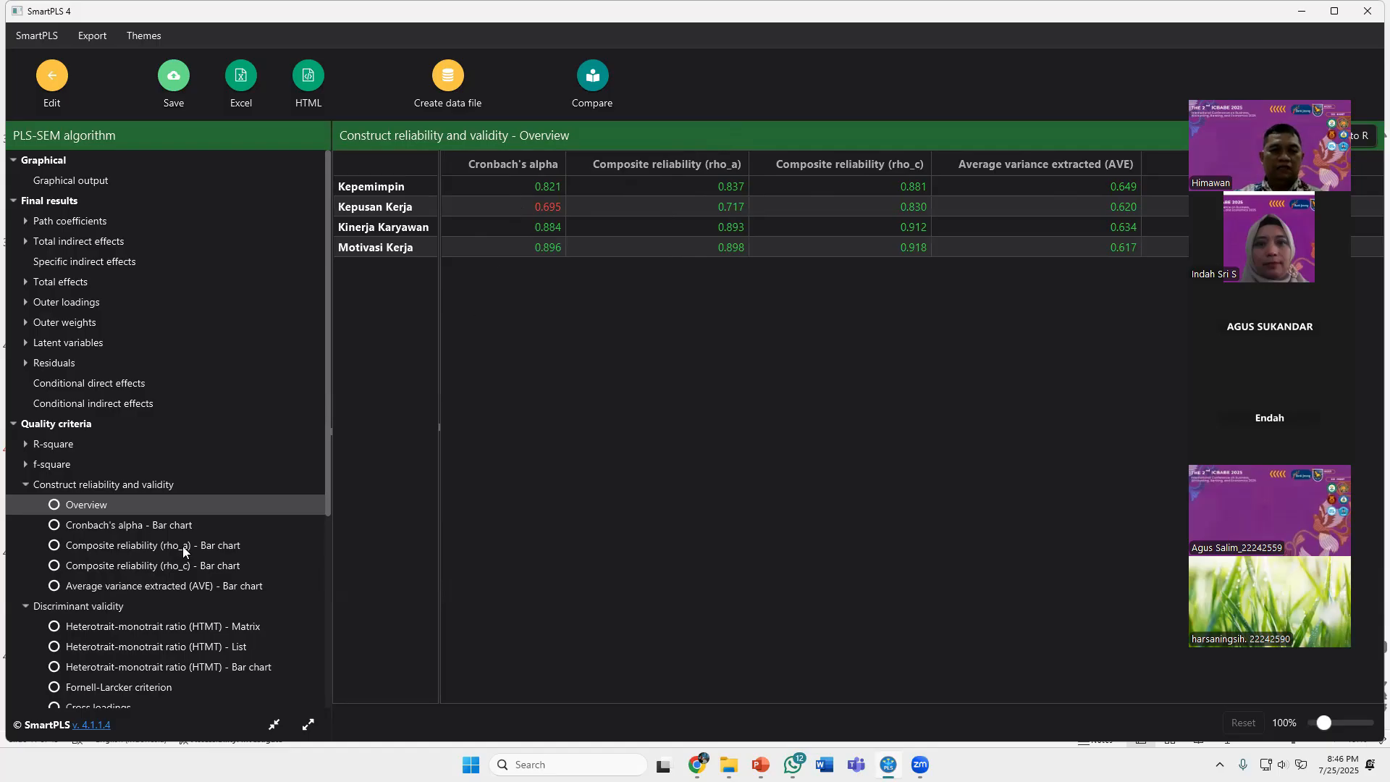
scroll(197, 524, down, 1)
scroll(199, 521, down, 1)
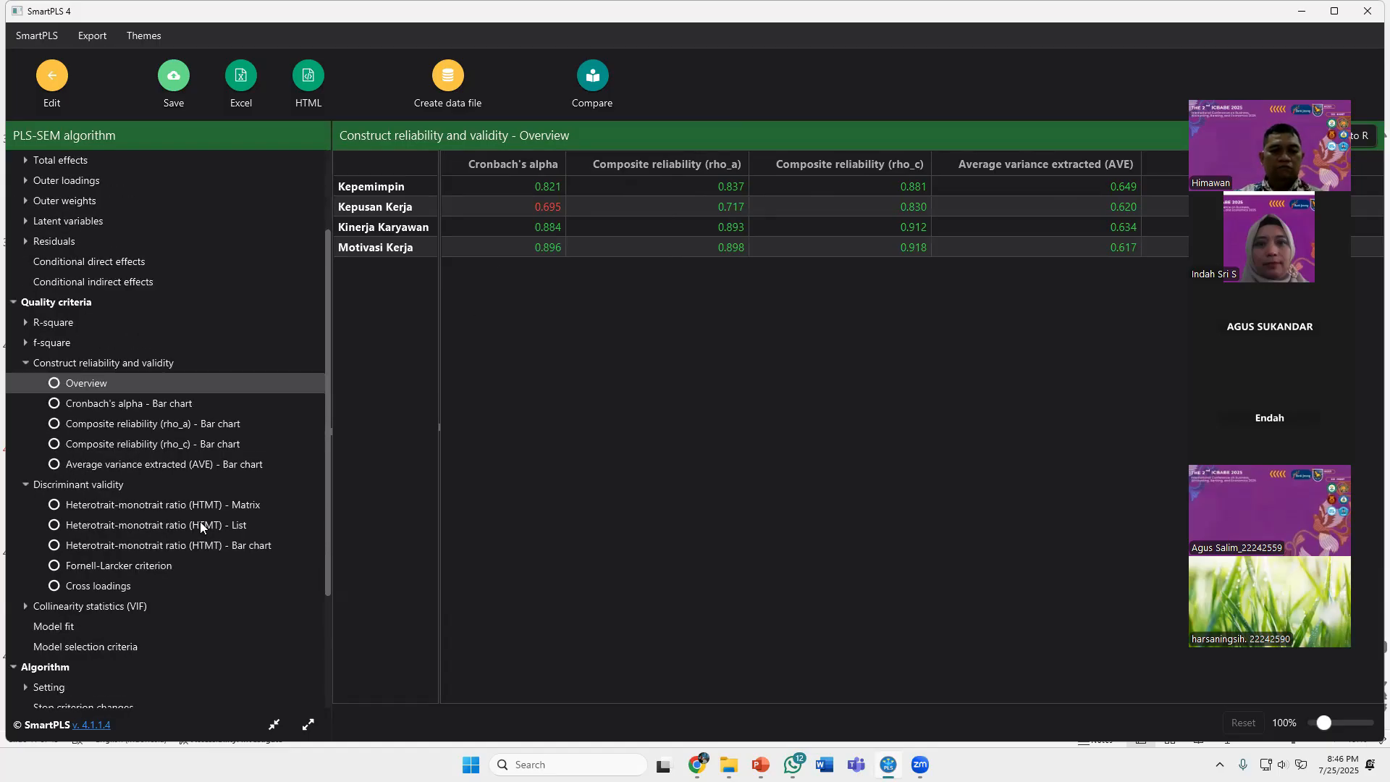
click(24, 361)
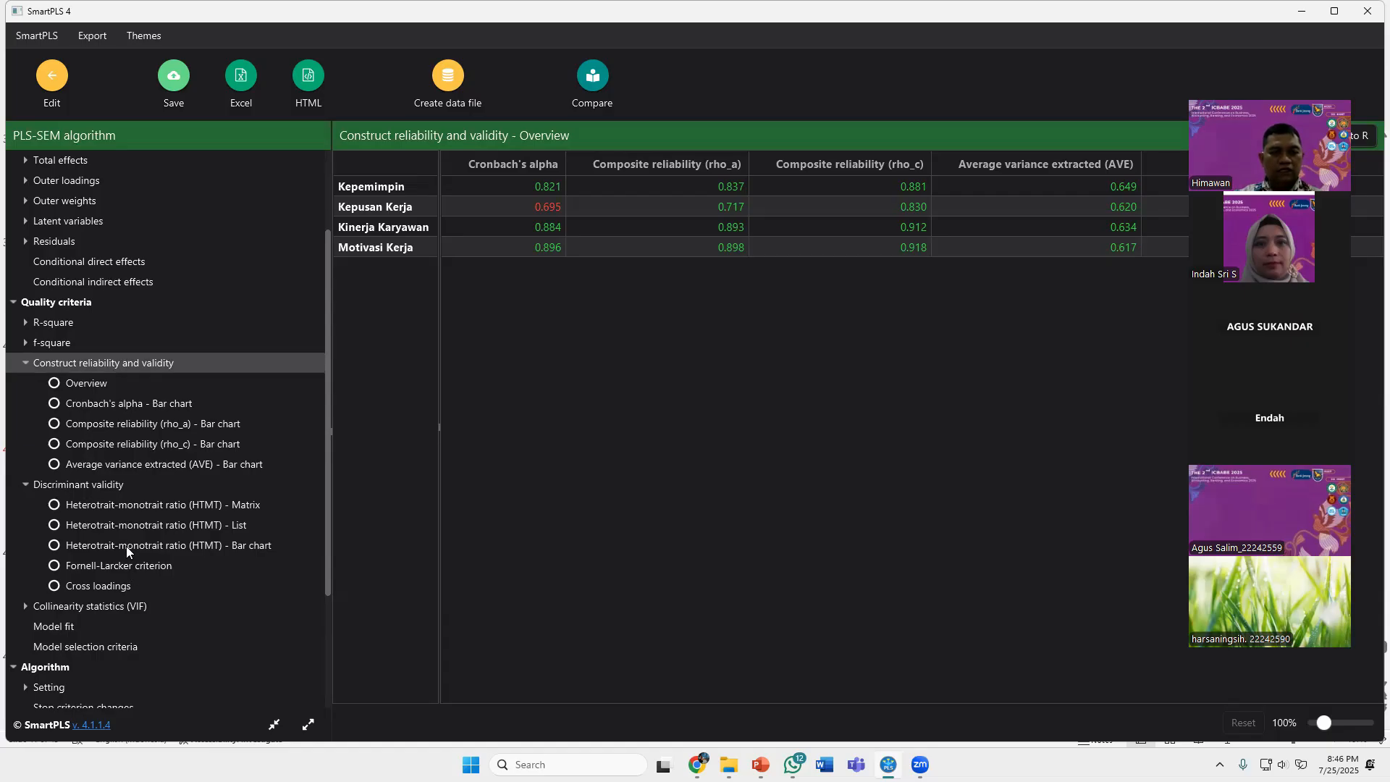
Examine discriminant validity with the HTMT matrix, comparing the Fornell-Larcker criterion against the cross loadings
click(133, 506)
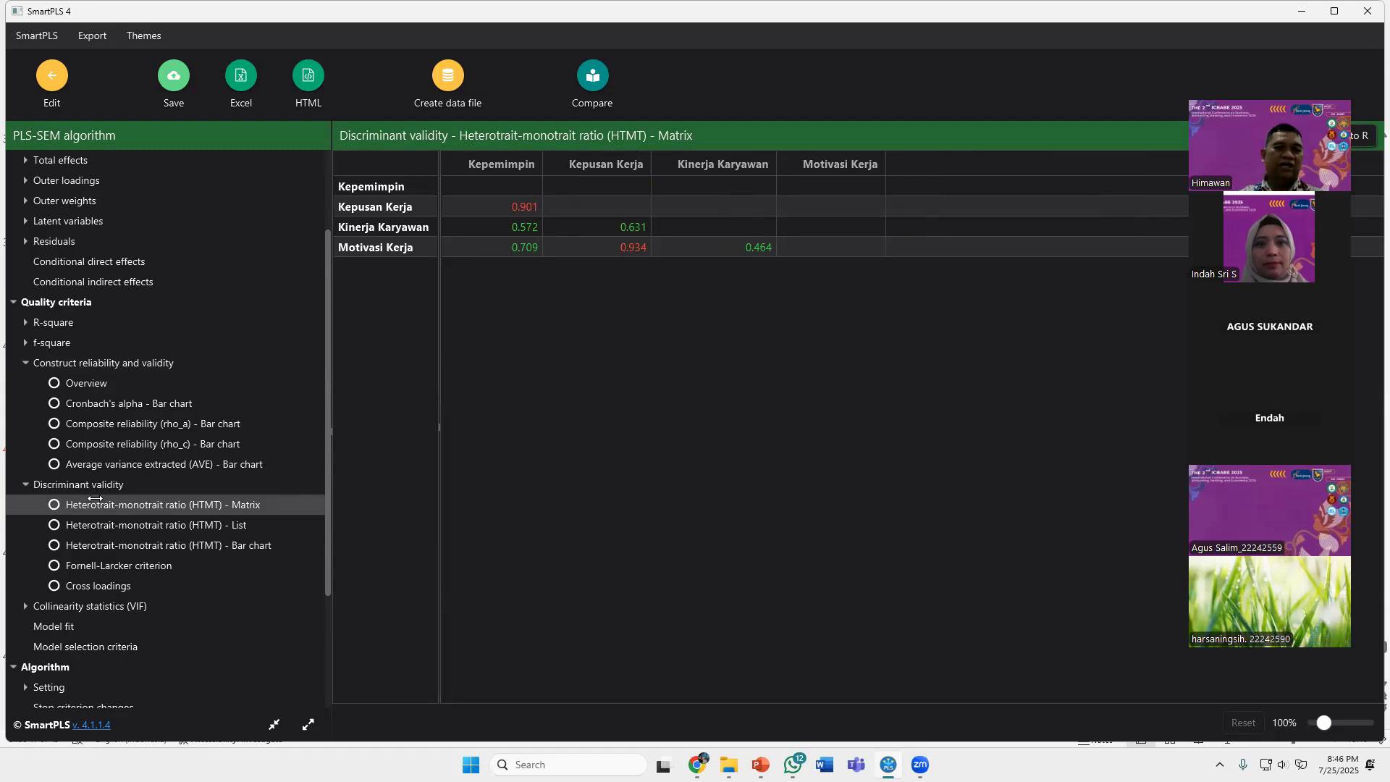
click(110, 587)
click(101, 565)
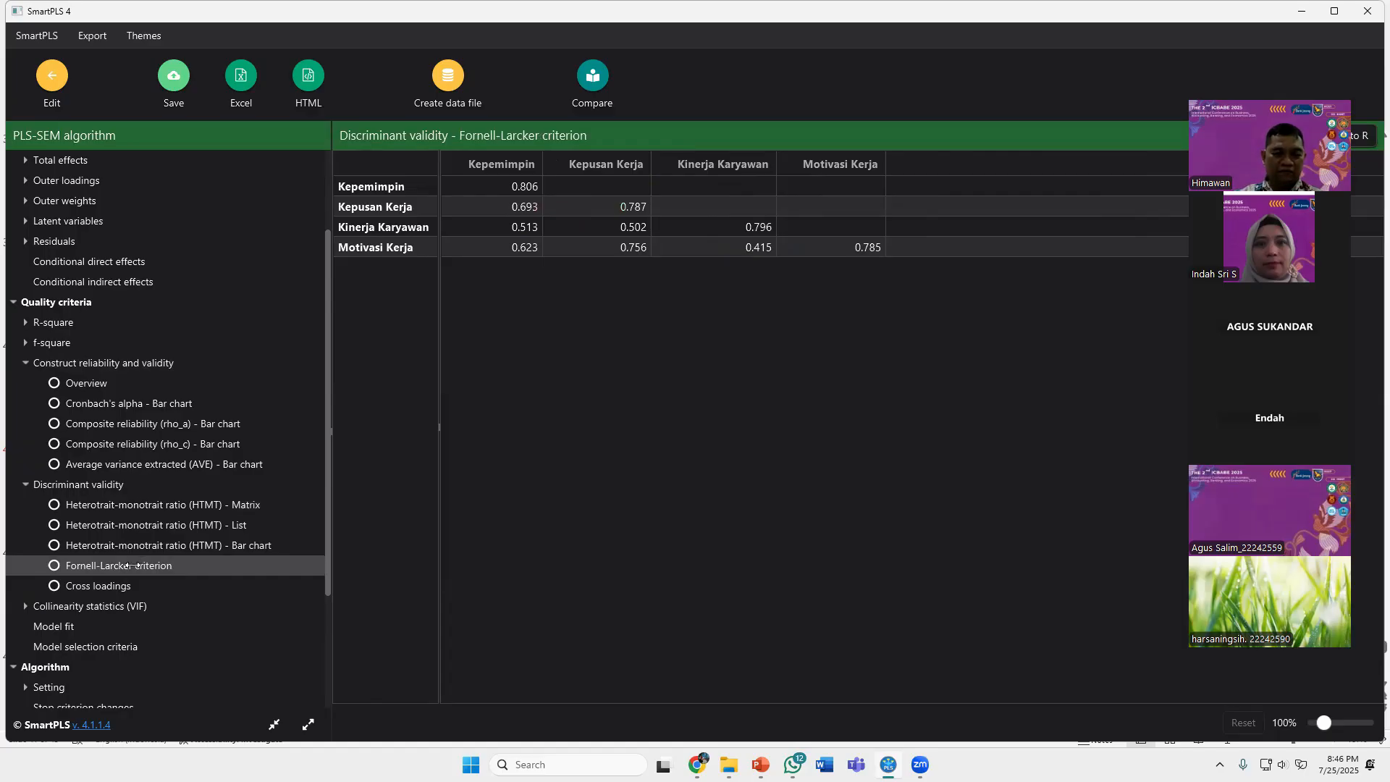
click(110, 584)
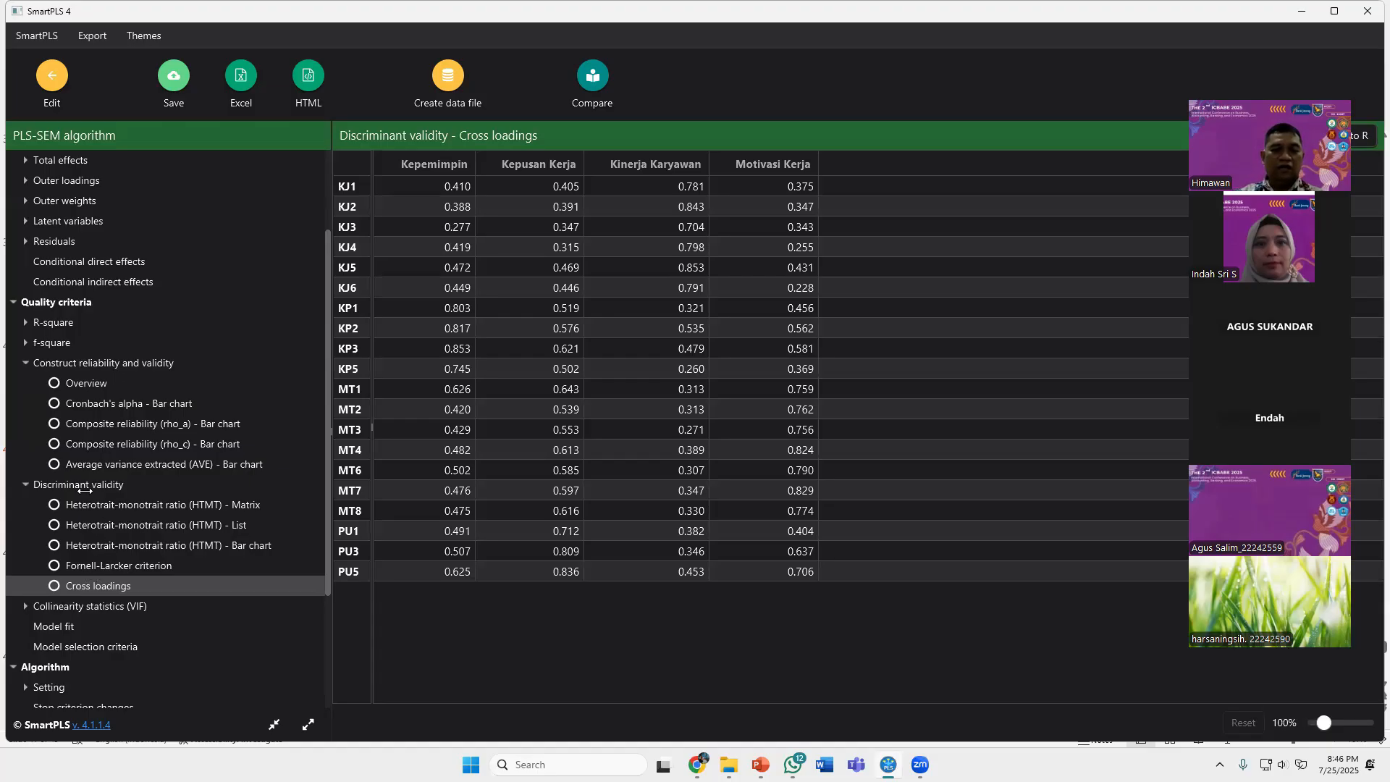
click(94, 565)
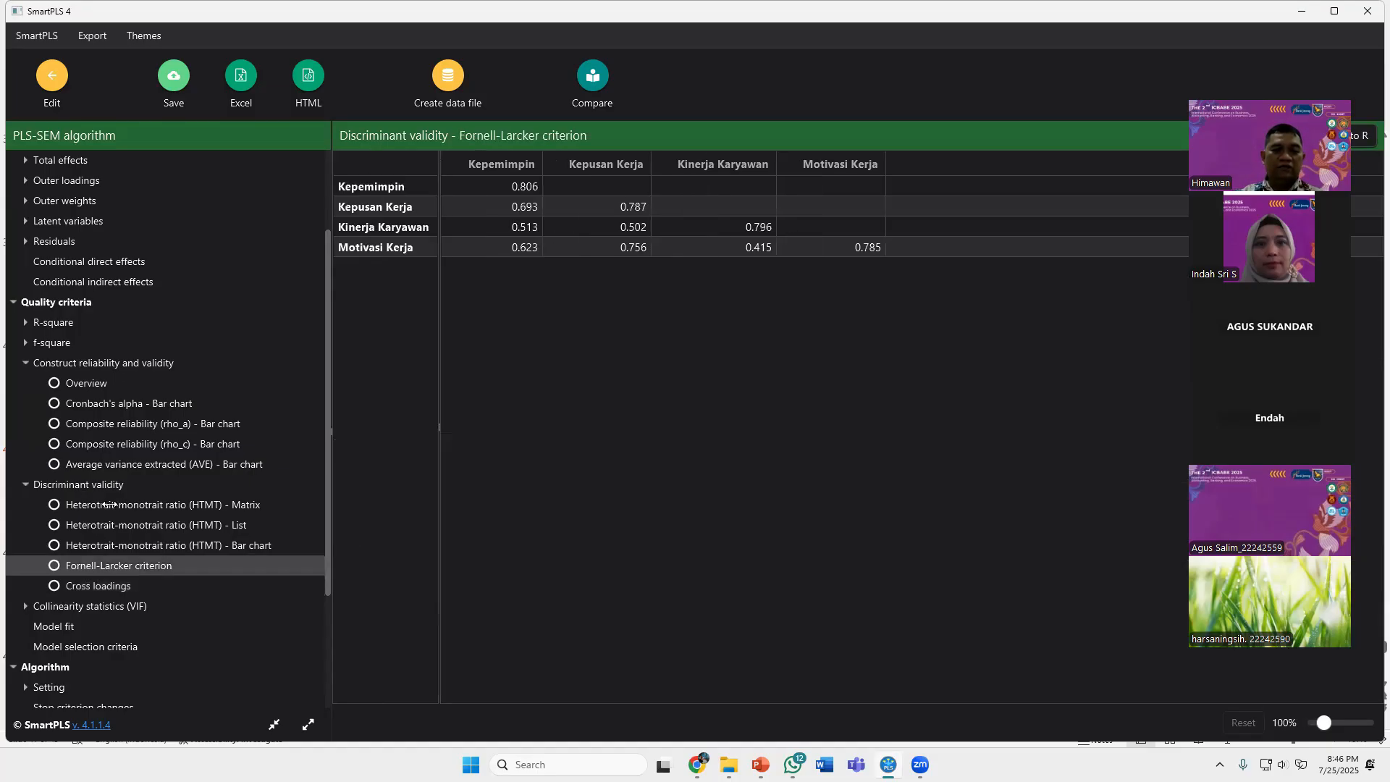
click(94, 585)
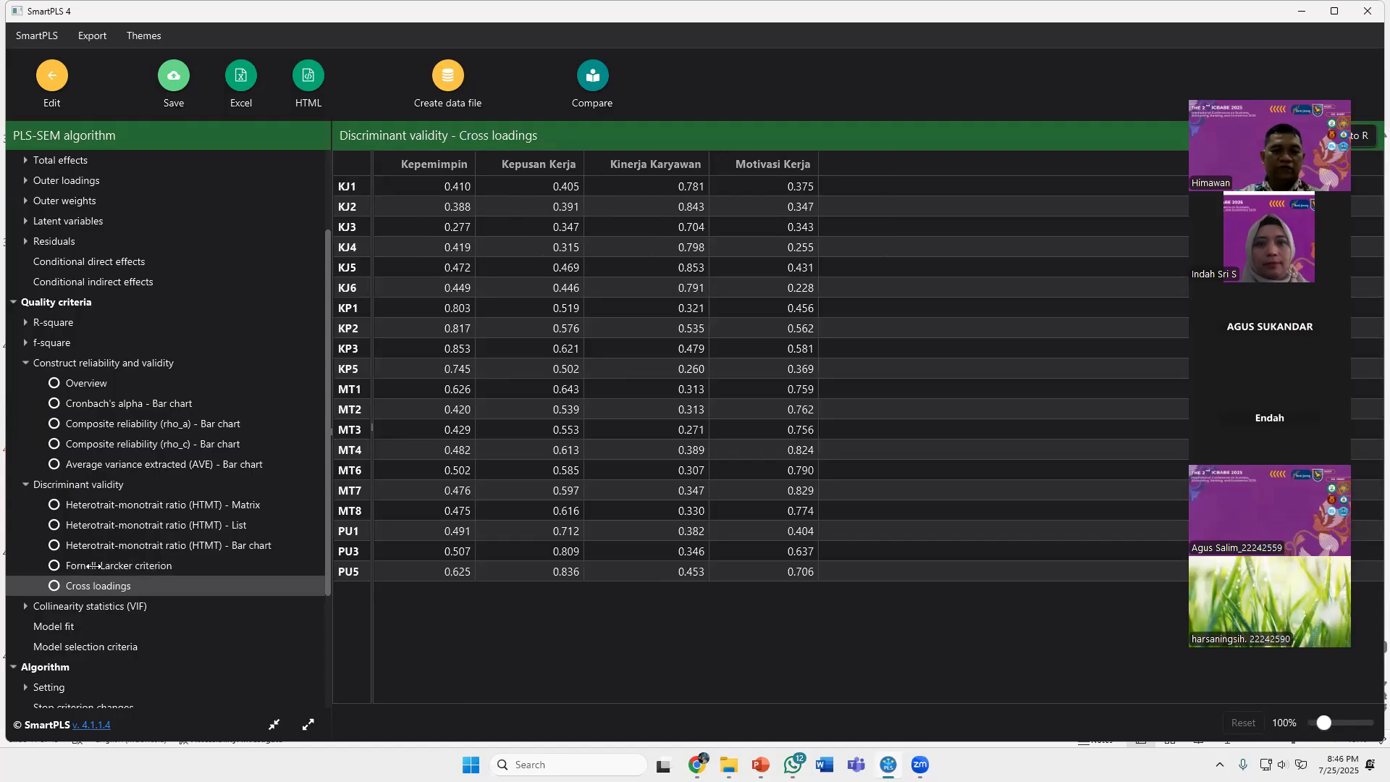
click(93, 566)
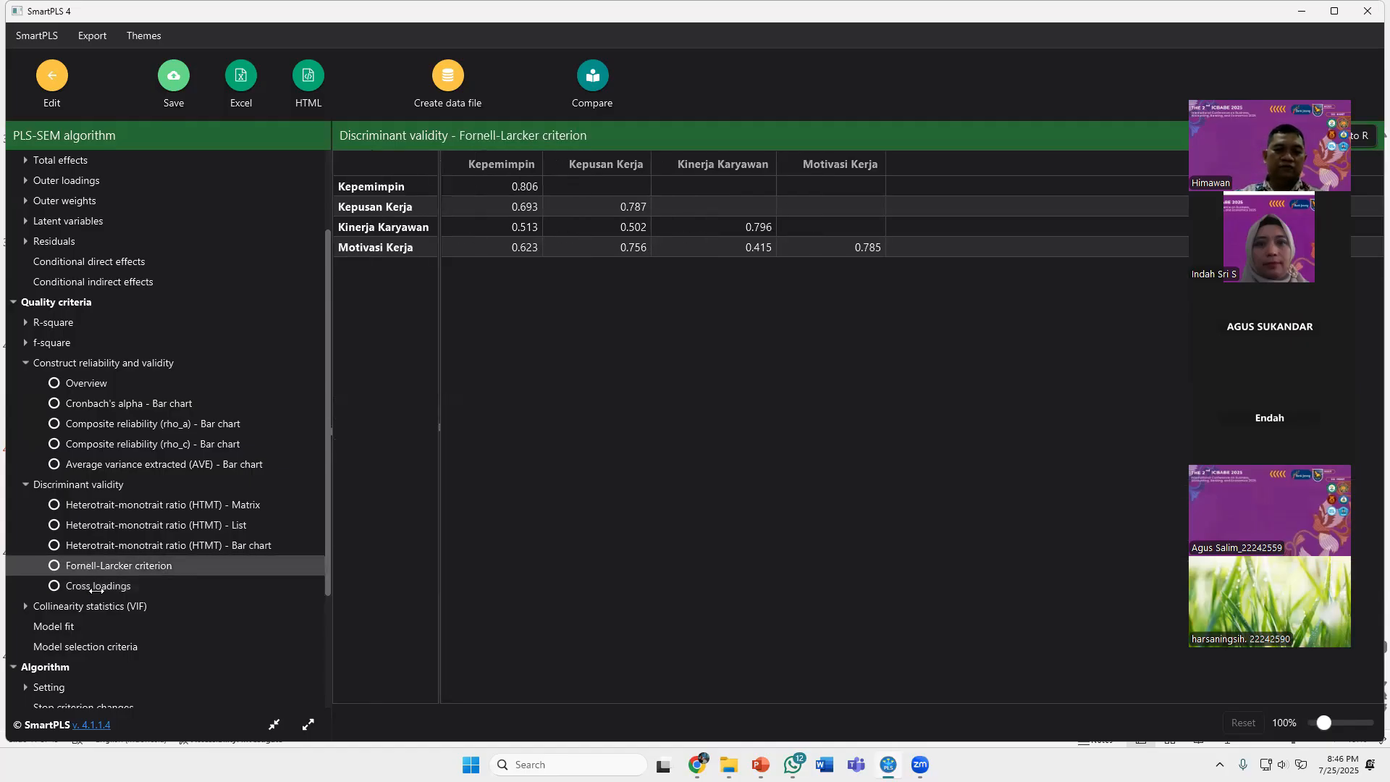
click(98, 587)
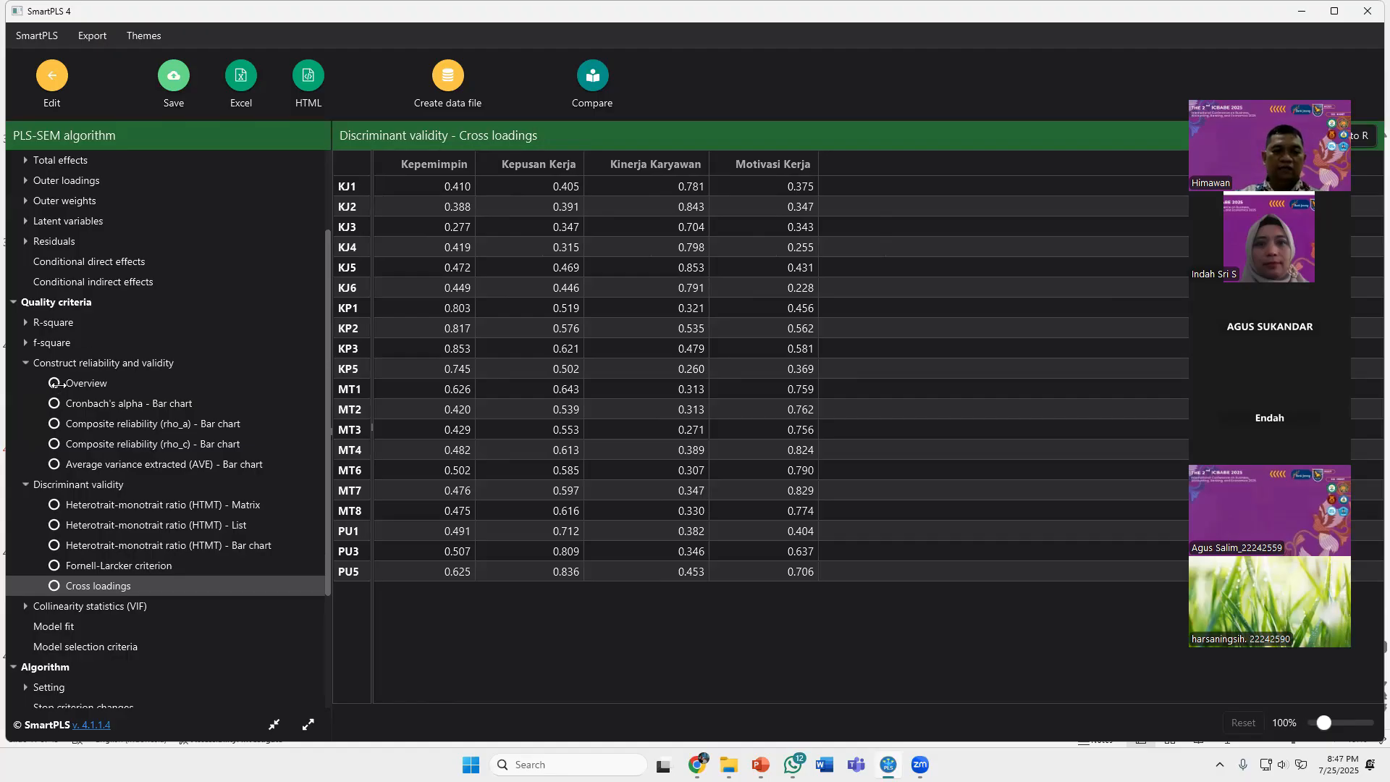
Check the outer model's collinearity statistics (VIF) and display the model fit table
scroll(67, 613, down, 1)
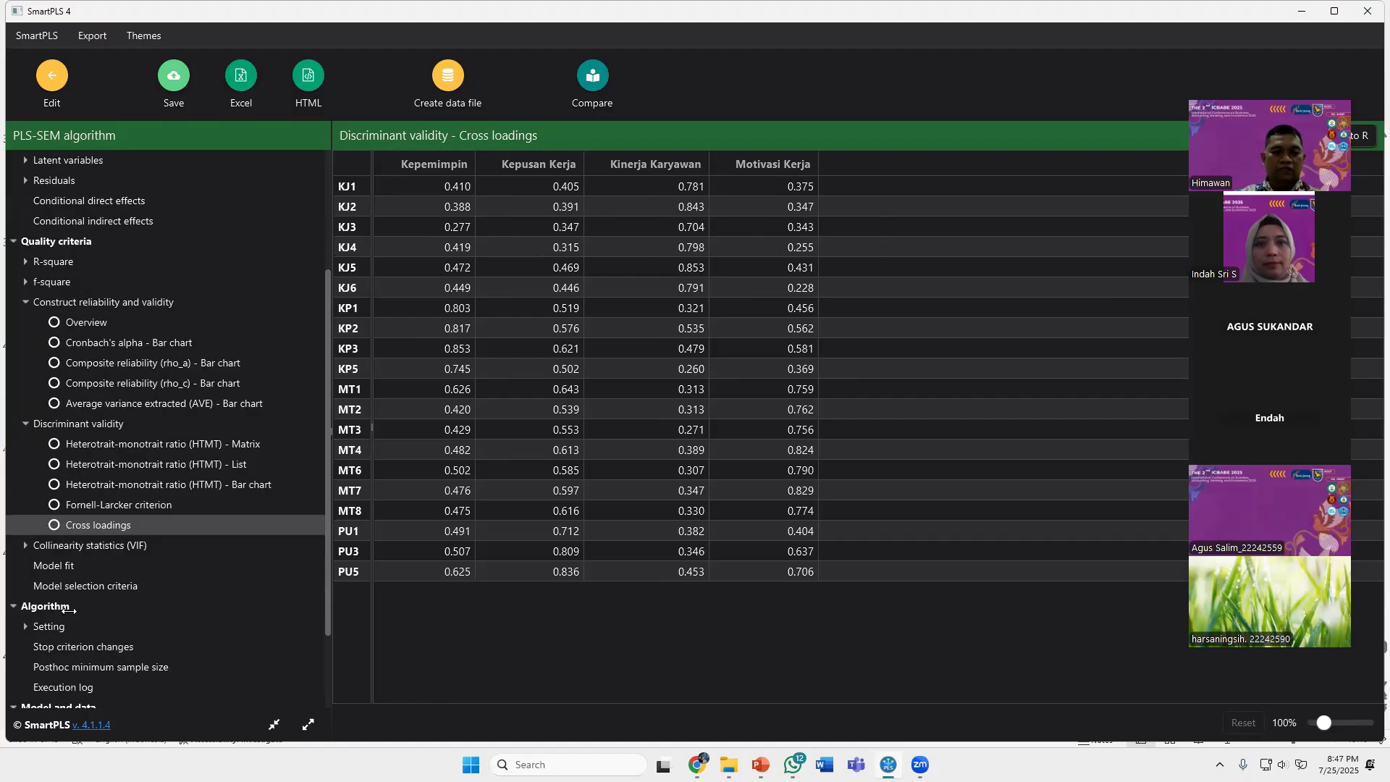
click(90, 545)
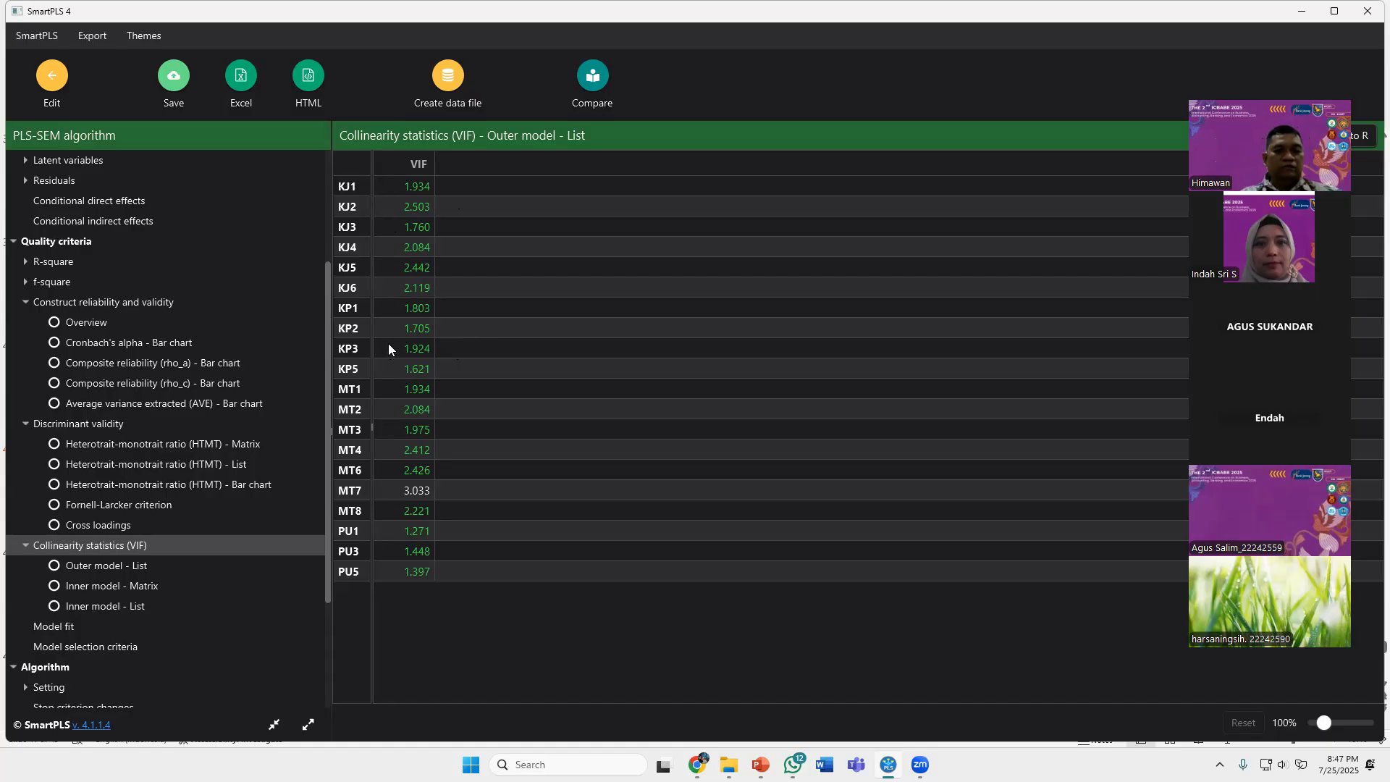
click(26, 546)
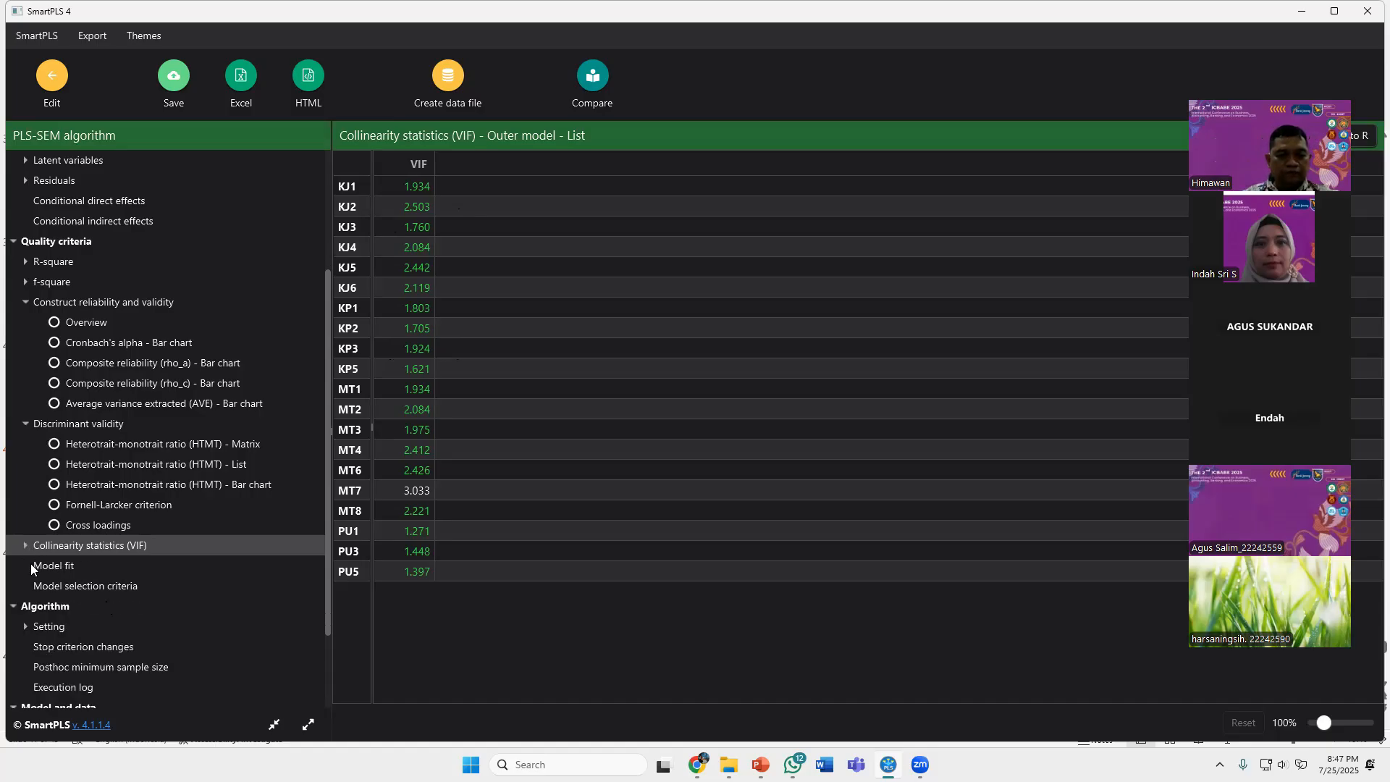
click(48, 567)
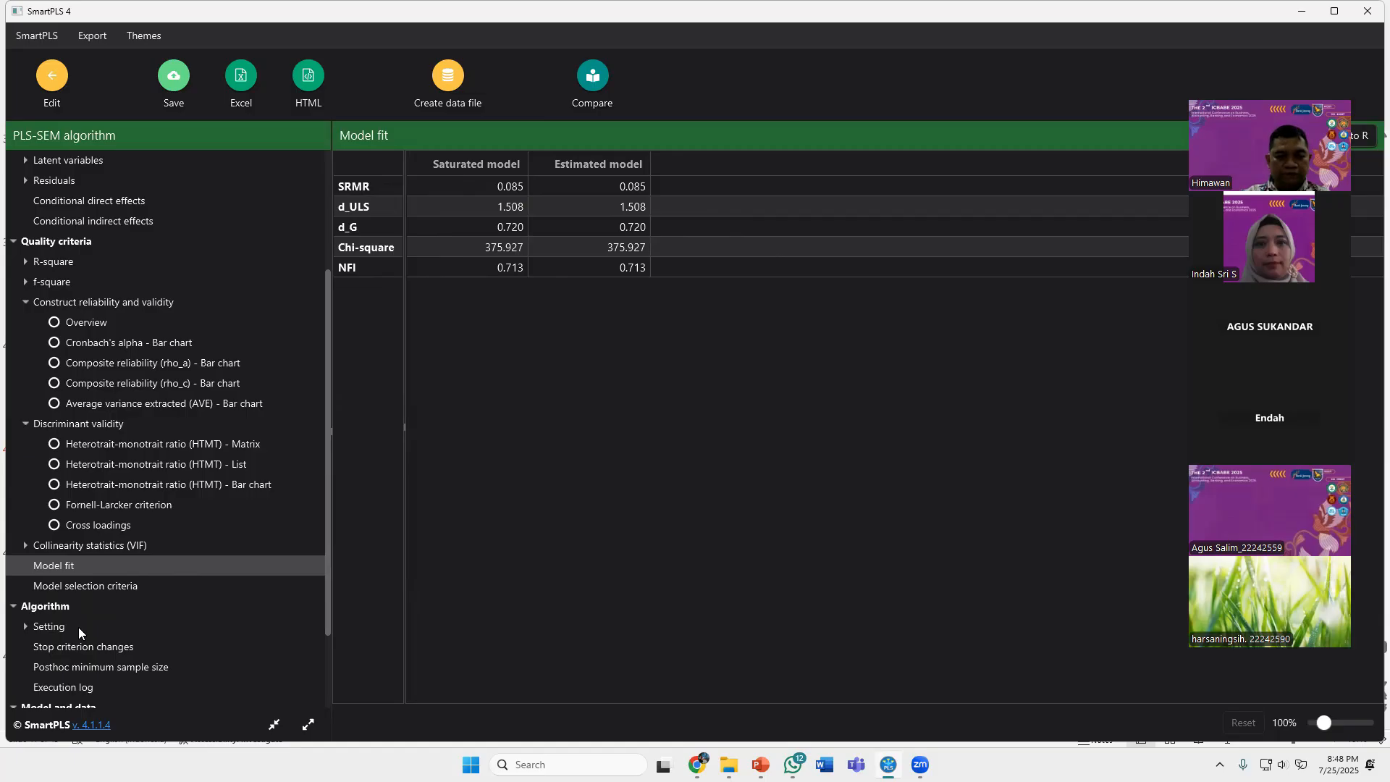
Display the outer loadings of all remaining indicators as a list
scroll(78, 628, down, 1)
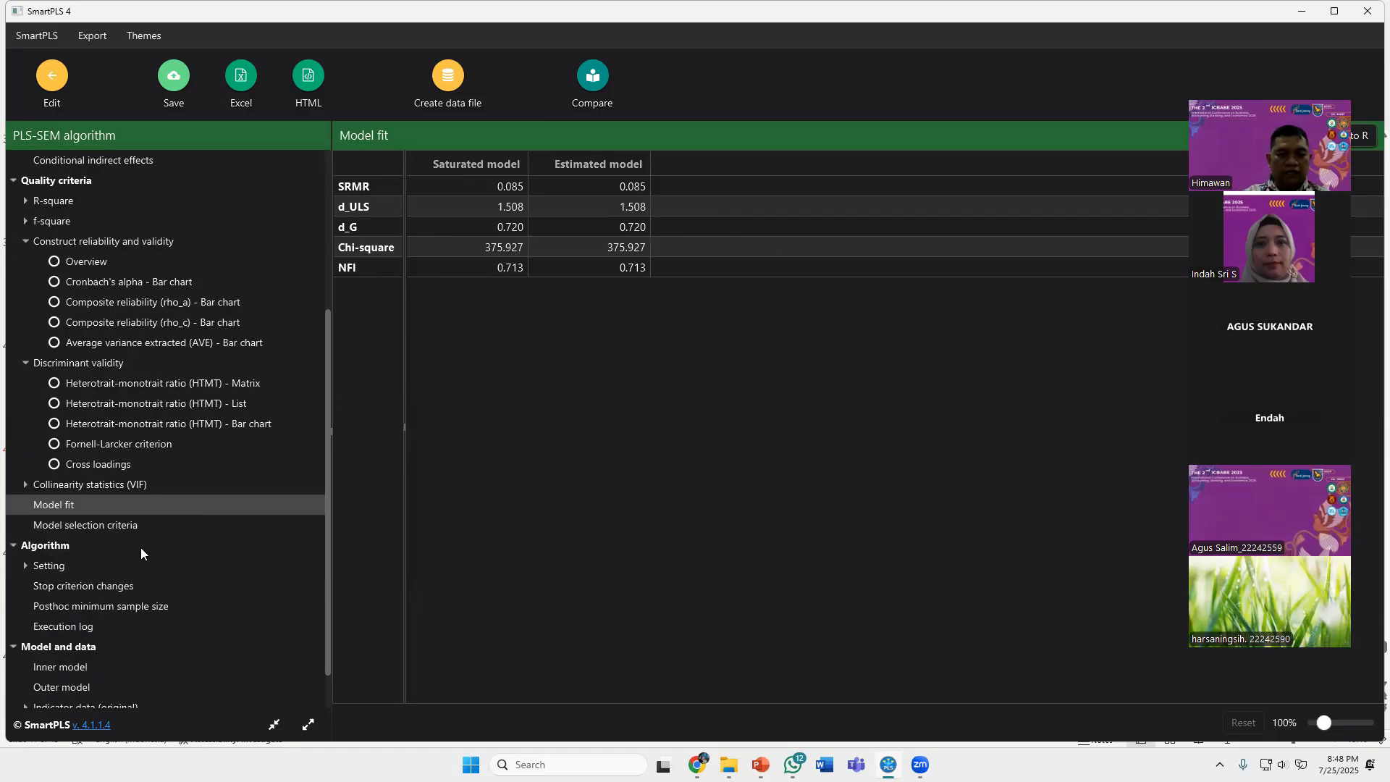
scroll(141, 554, up, 4)
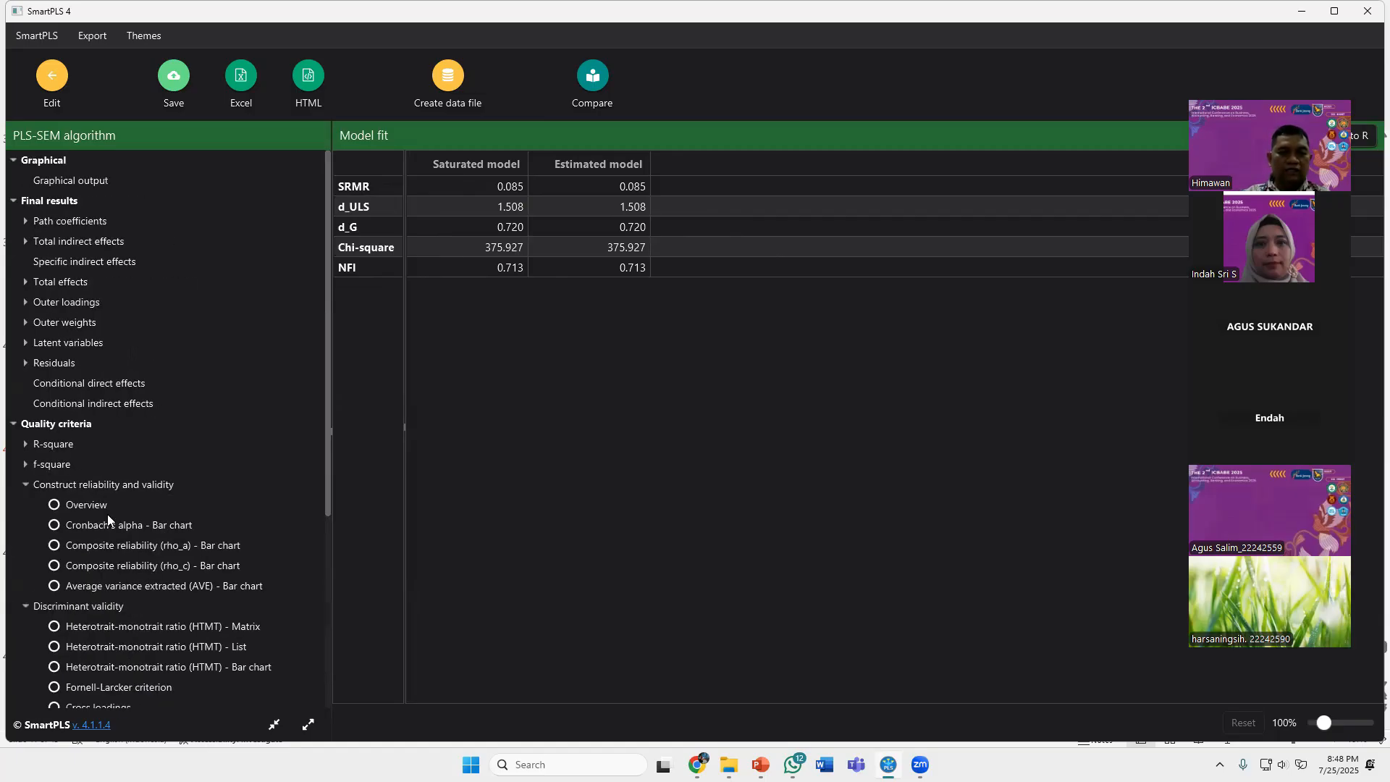
click(27, 301)
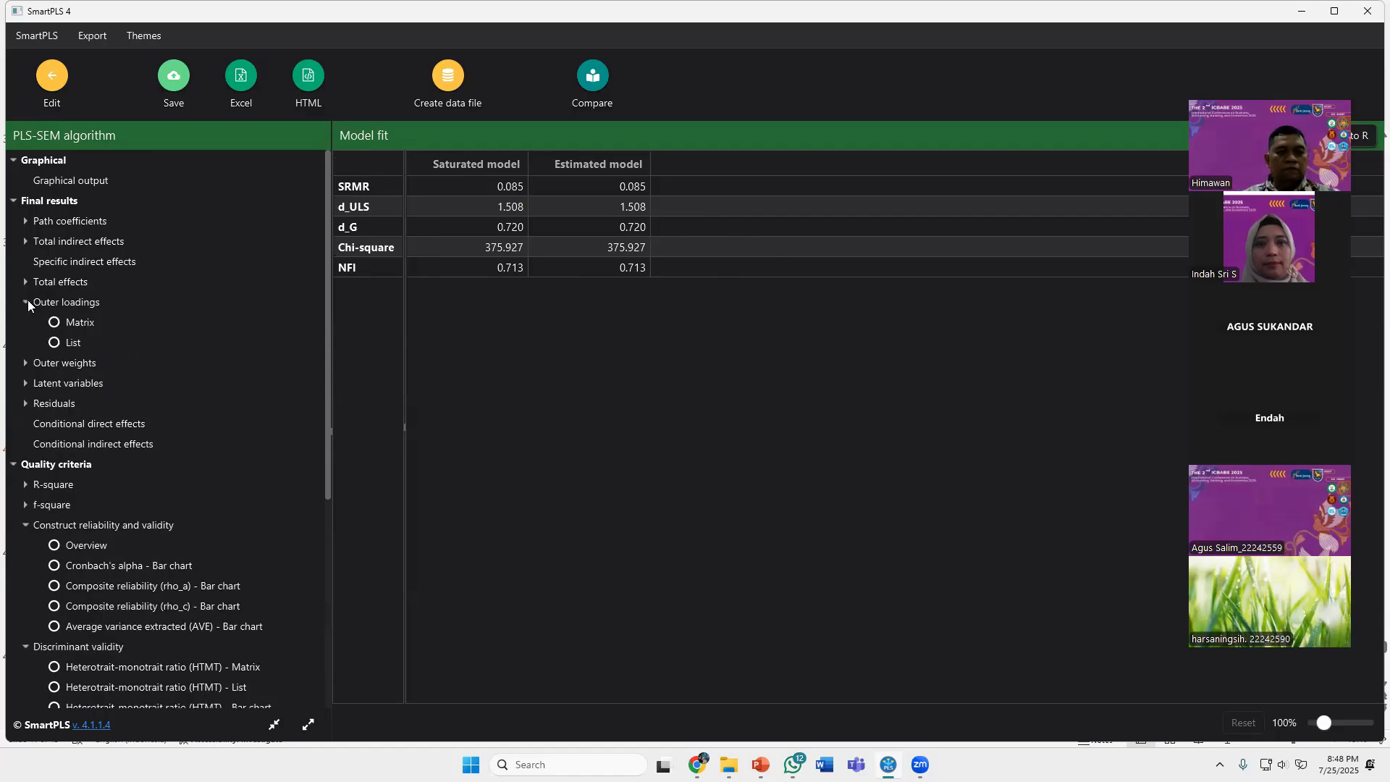
click(56, 341)
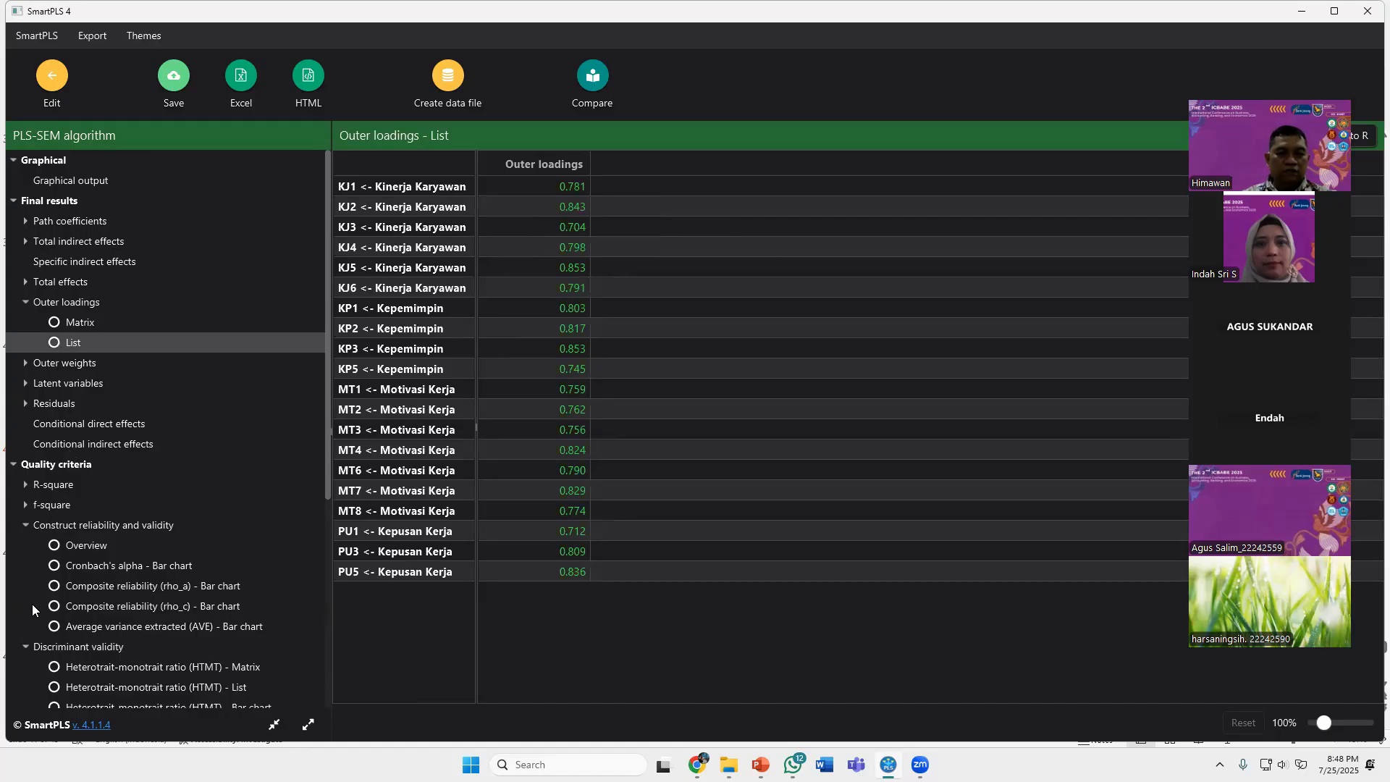
Review the discriminant validity results again: the HTMT matrix, the Fornell-Larcker criterion and the cross loadings
scroll(143, 574, down, 2)
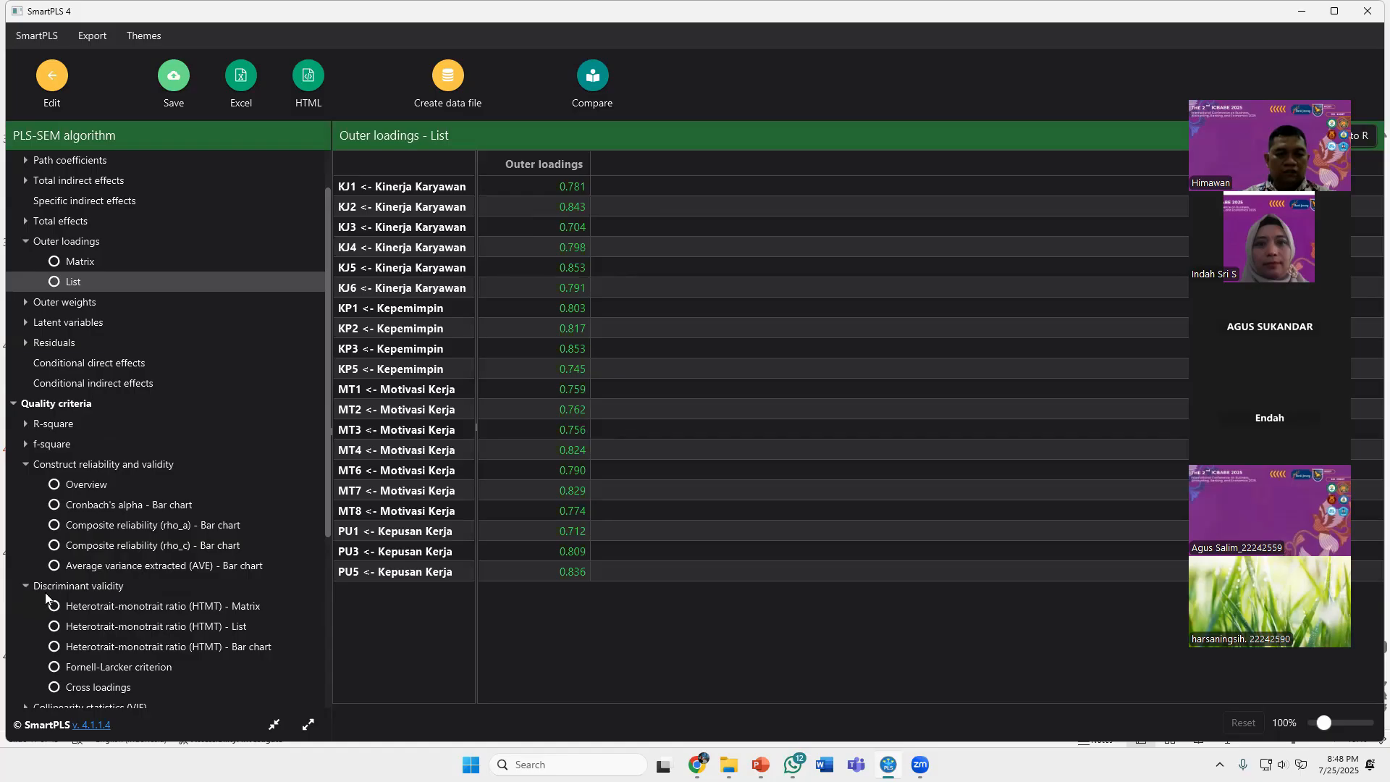
scroll(94, 584, down, 1)
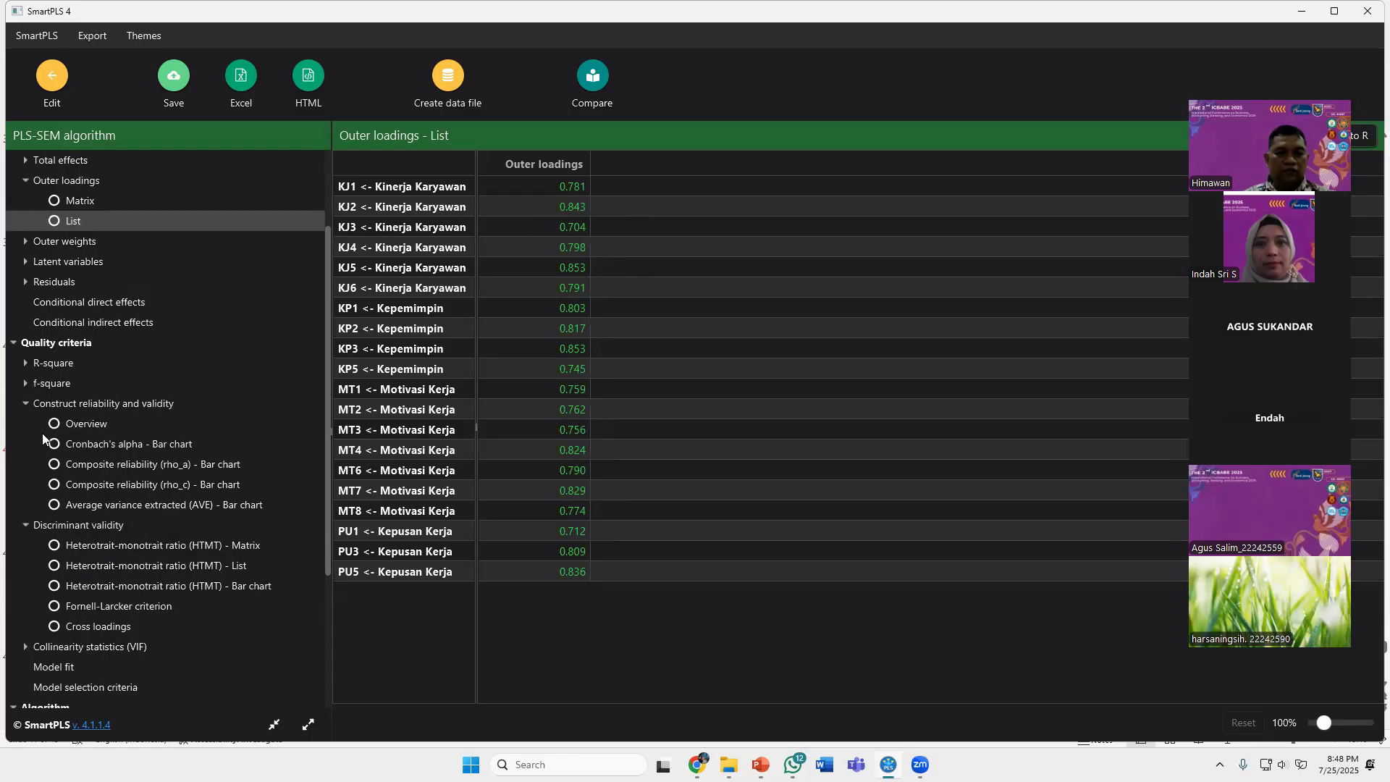
click(54, 530)
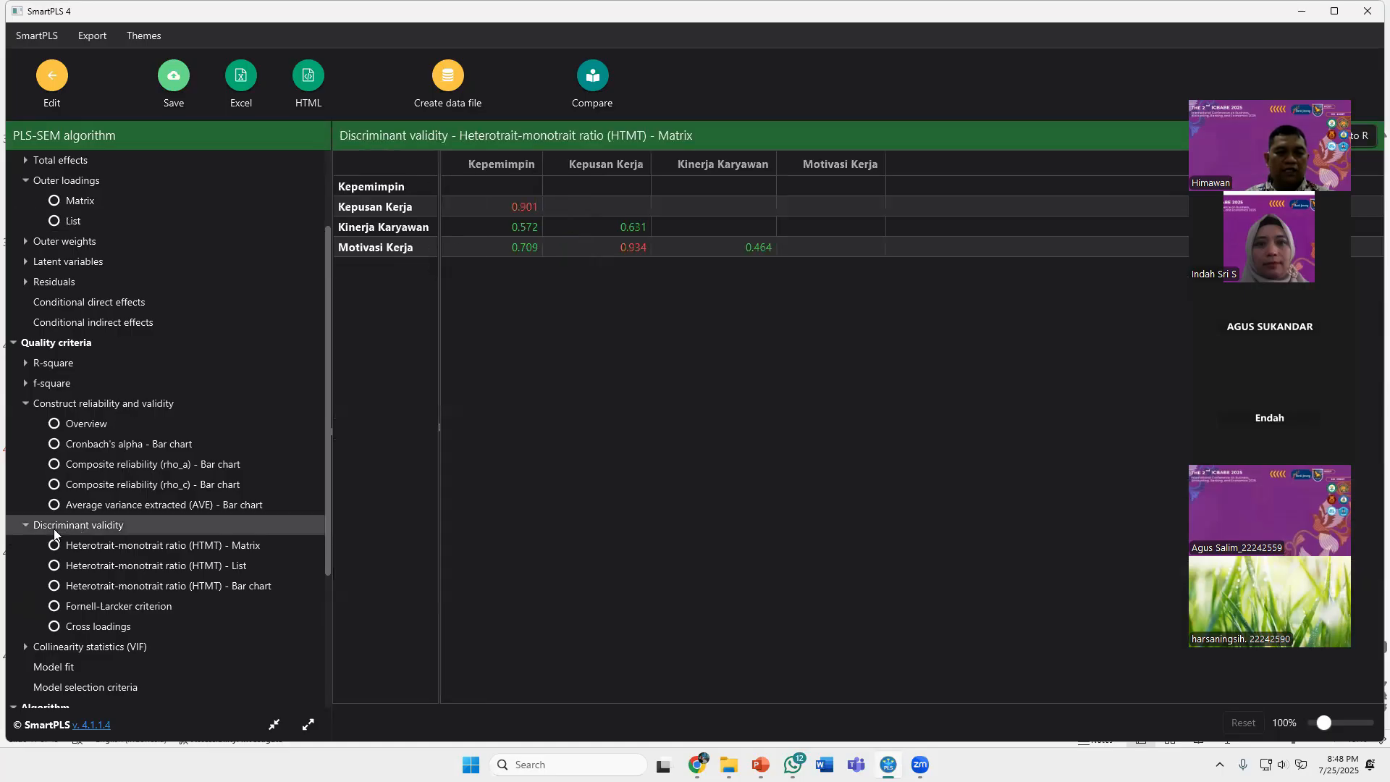
click(57, 627)
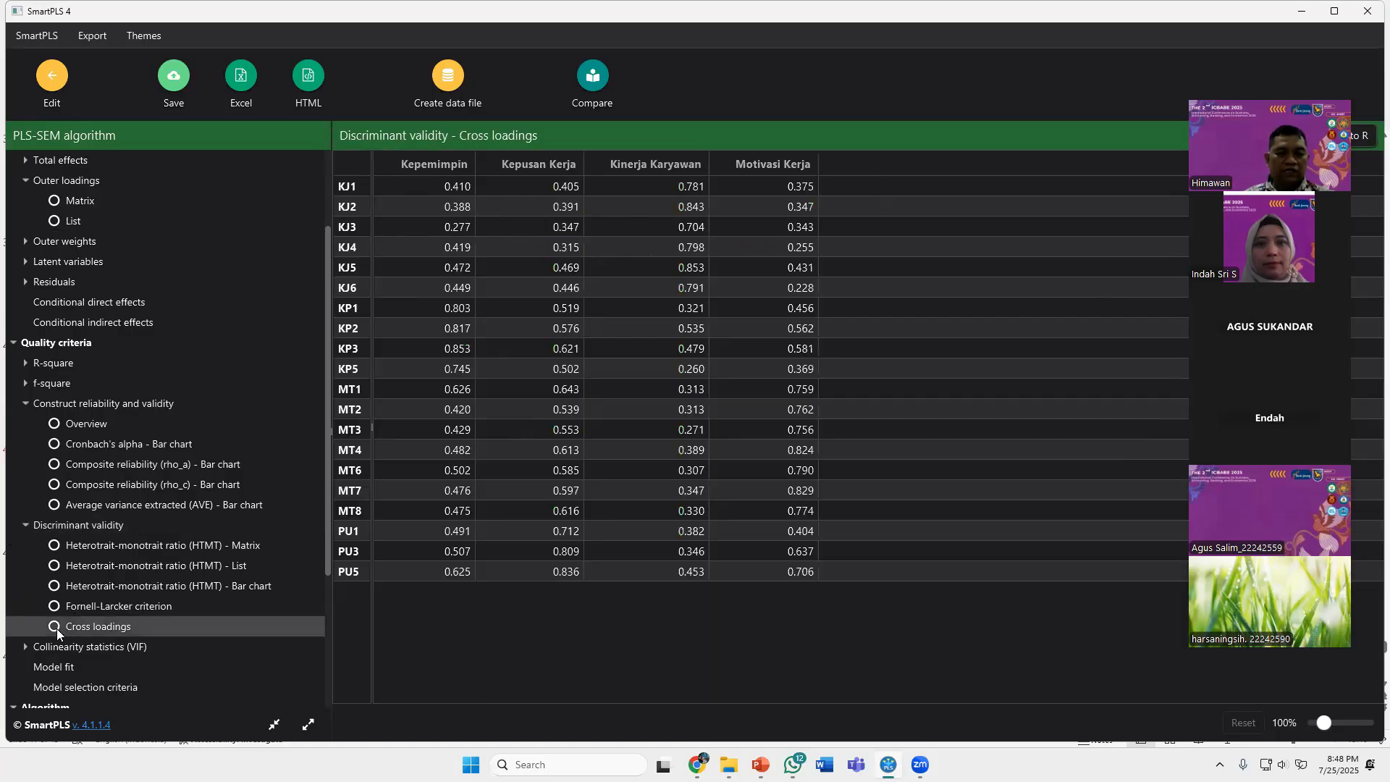
click(52, 606)
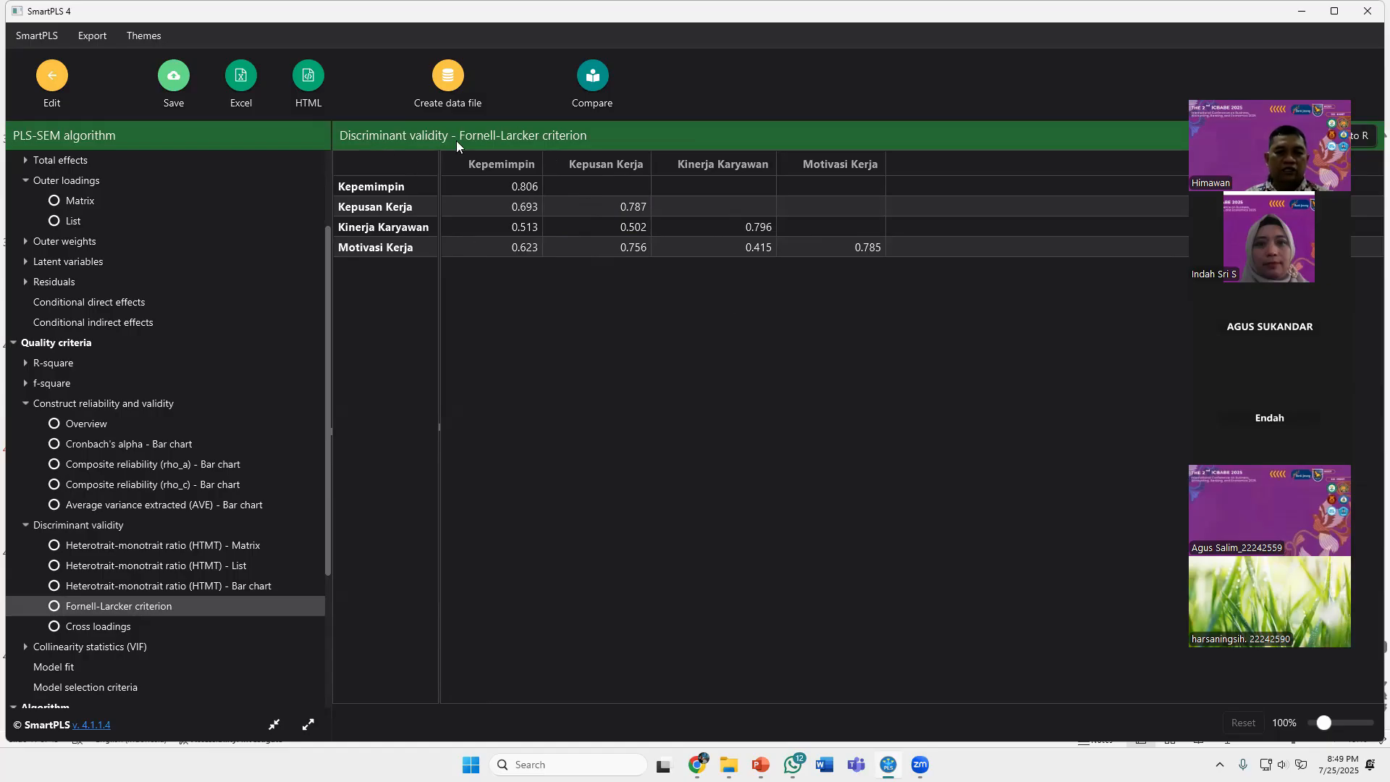
click(97, 626)
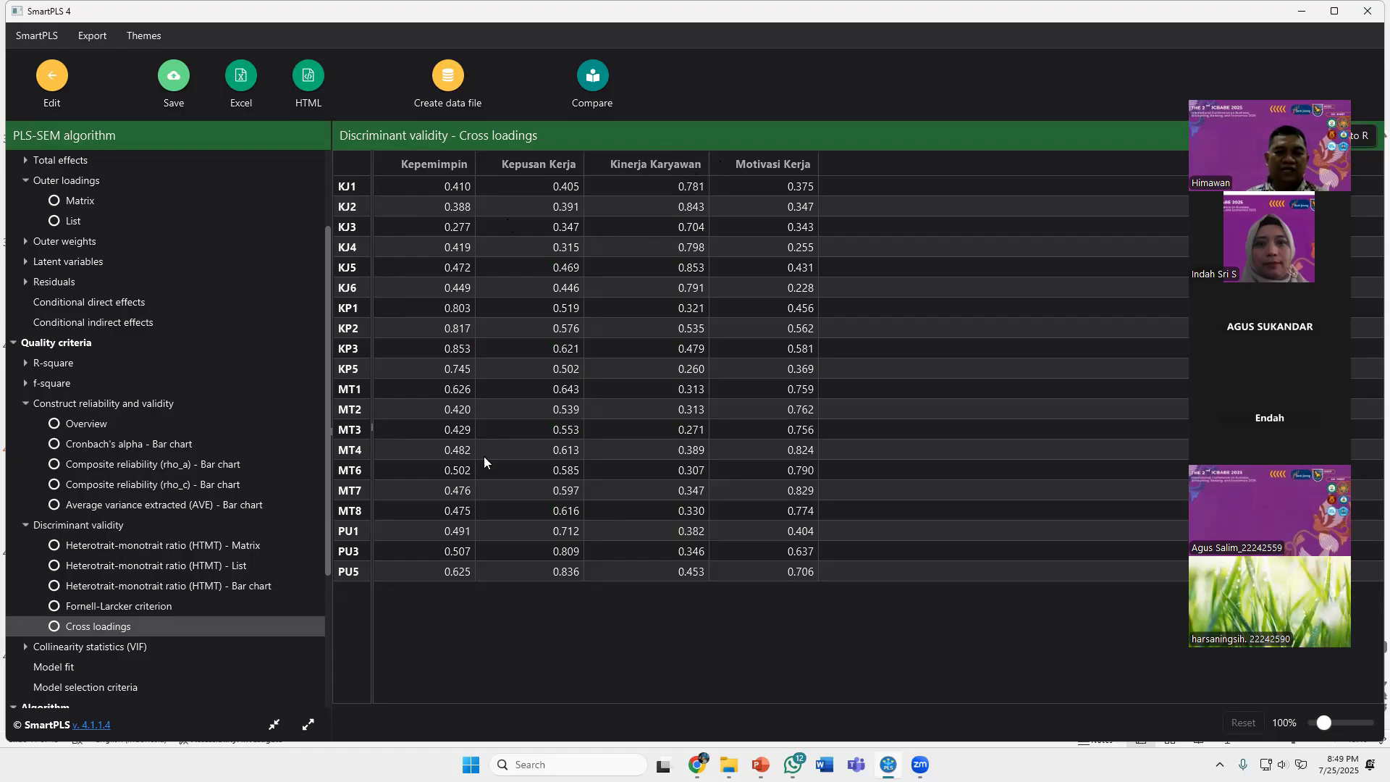
Review the model fit table and display the Cronbach's alpha bar chart for the constructs
scroll(196, 596, down, 2)
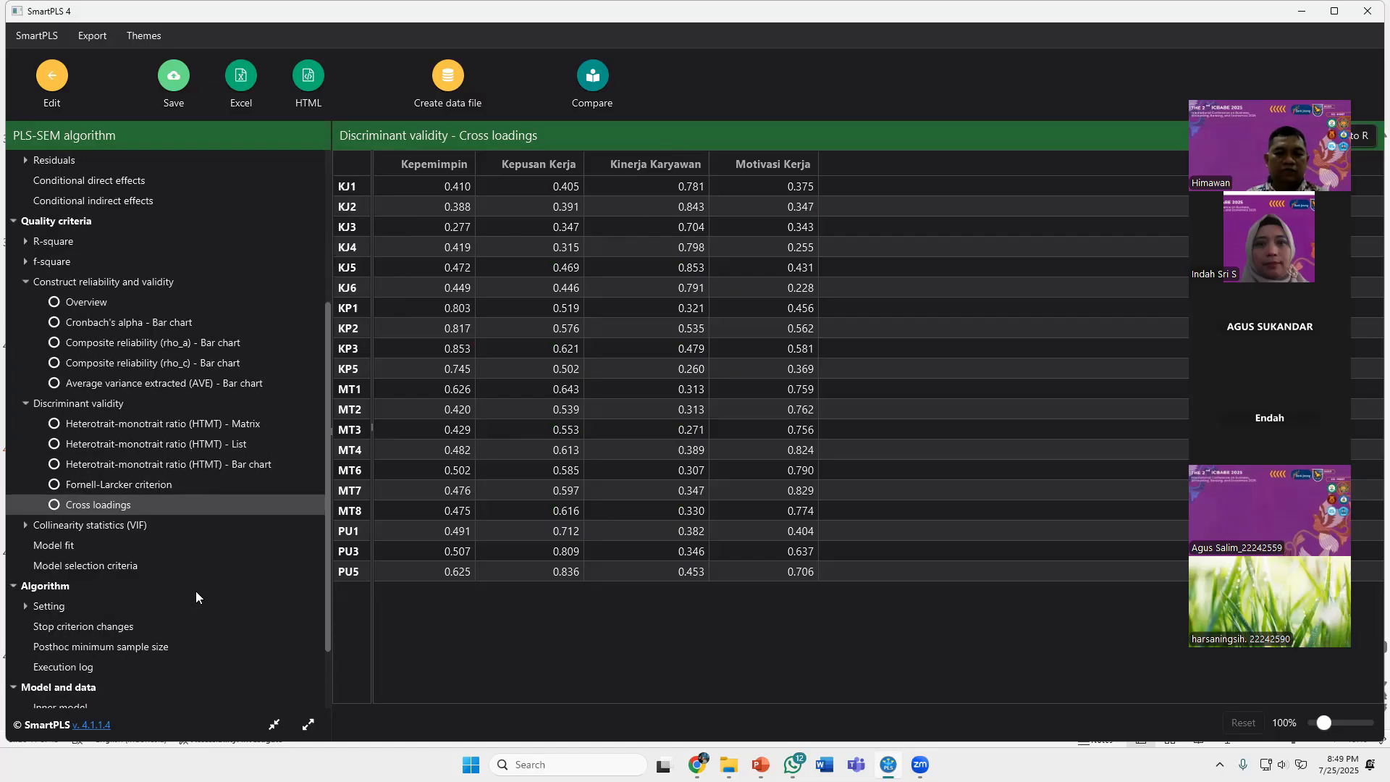
click(62, 546)
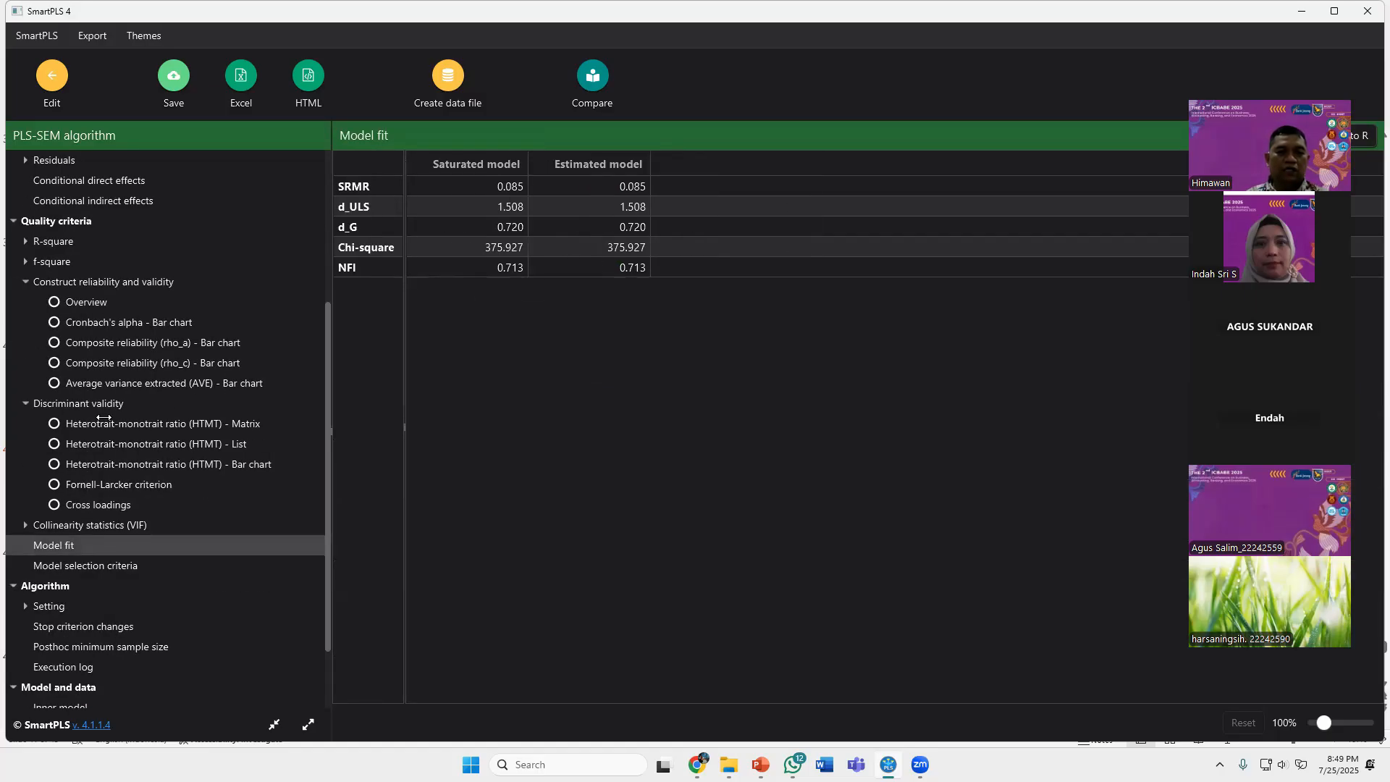
scroll(96, 461, up, 1)
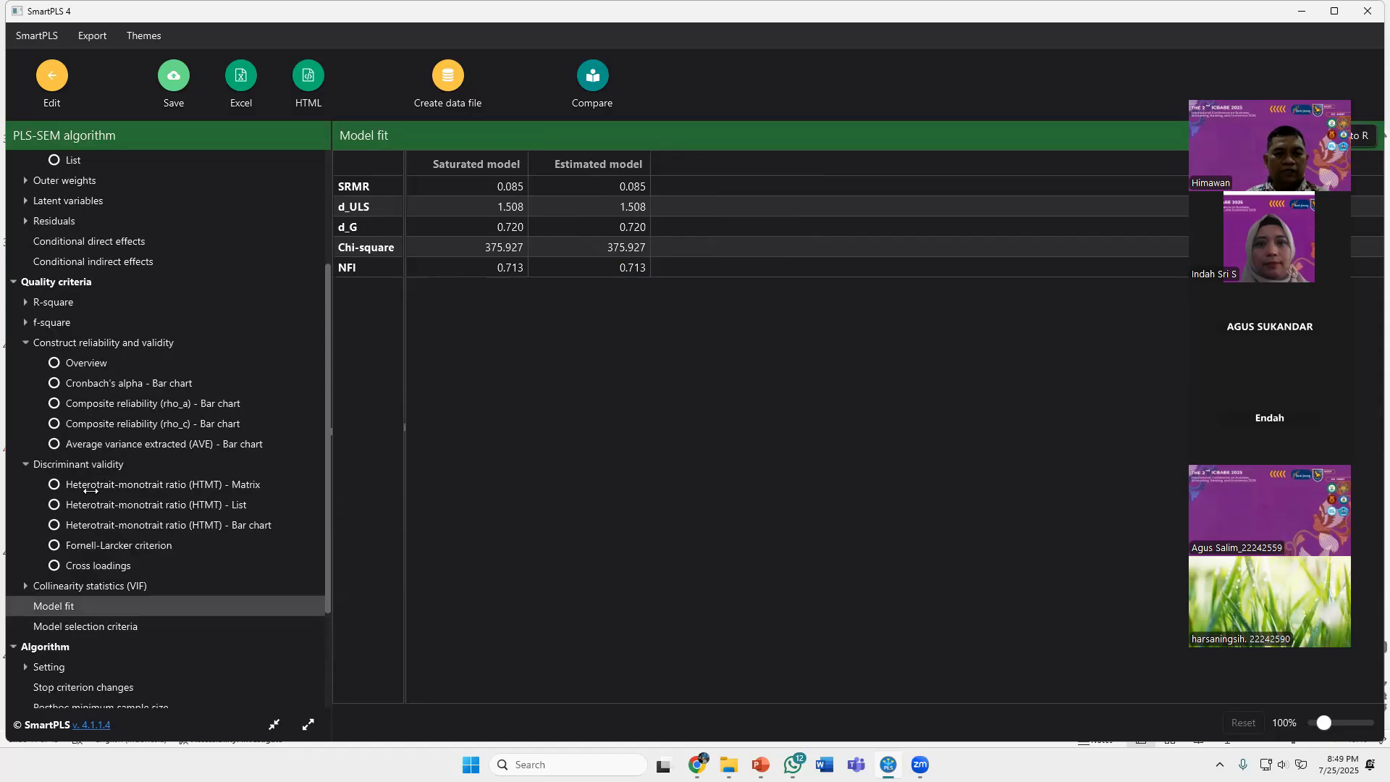
click(55, 382)
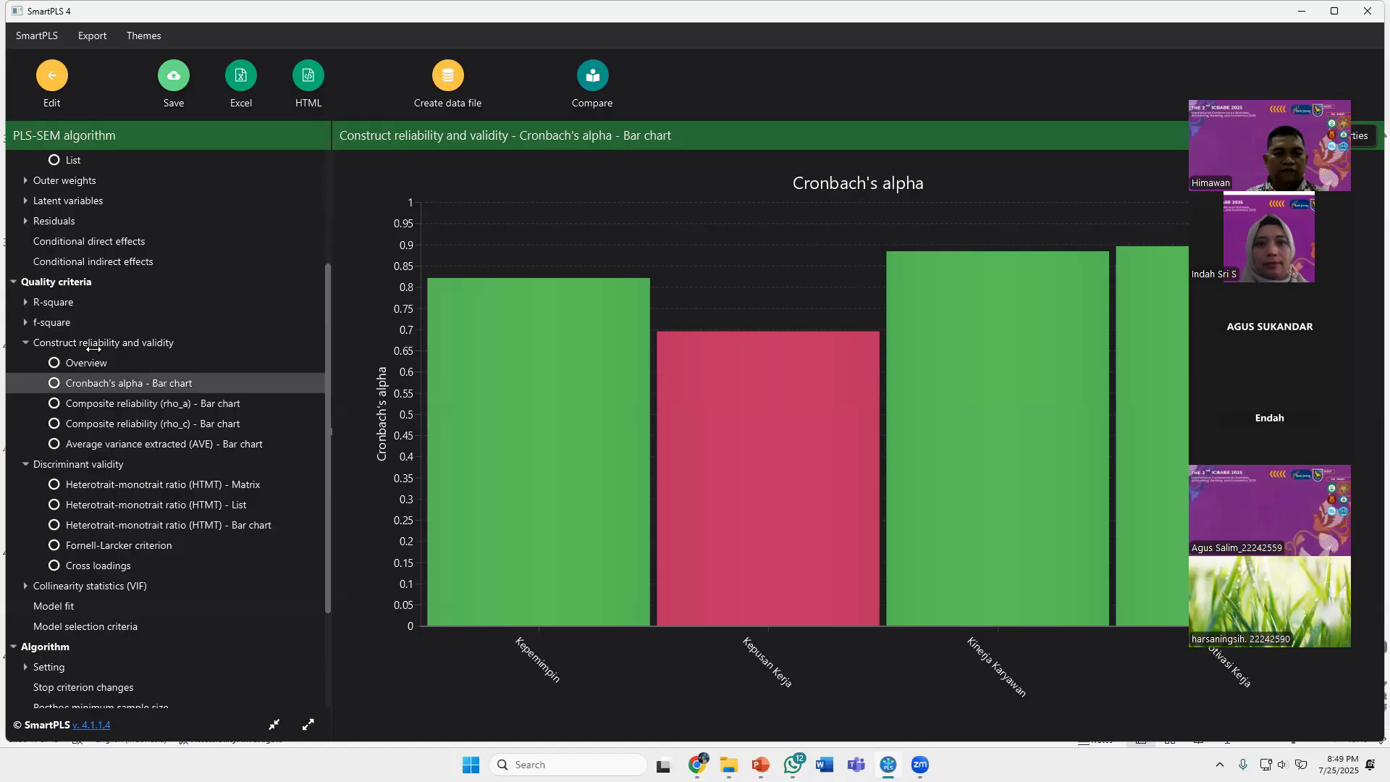
Review the construct reliability and validity overview and the R-square overview of the endogenous constructs
click(56, 362)
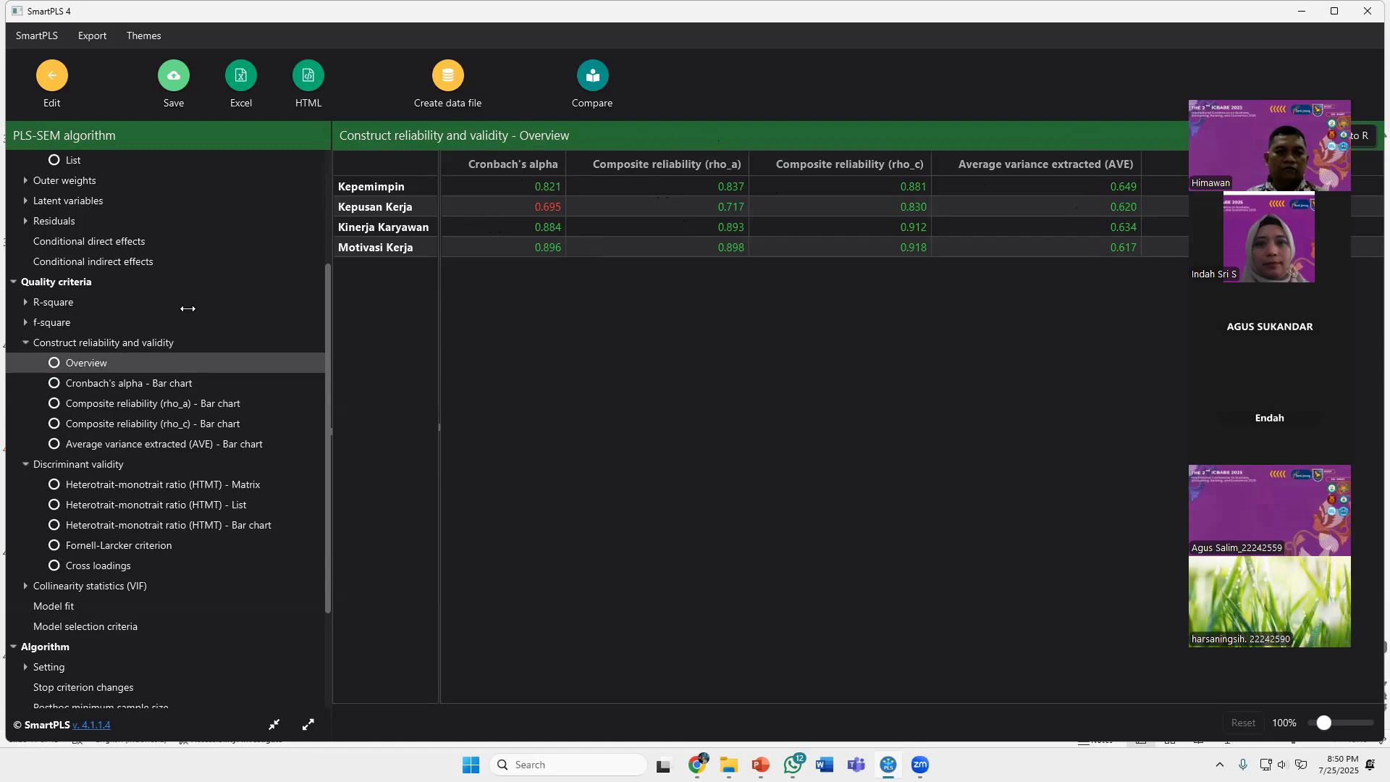
scroll(173, 338, up, 1)
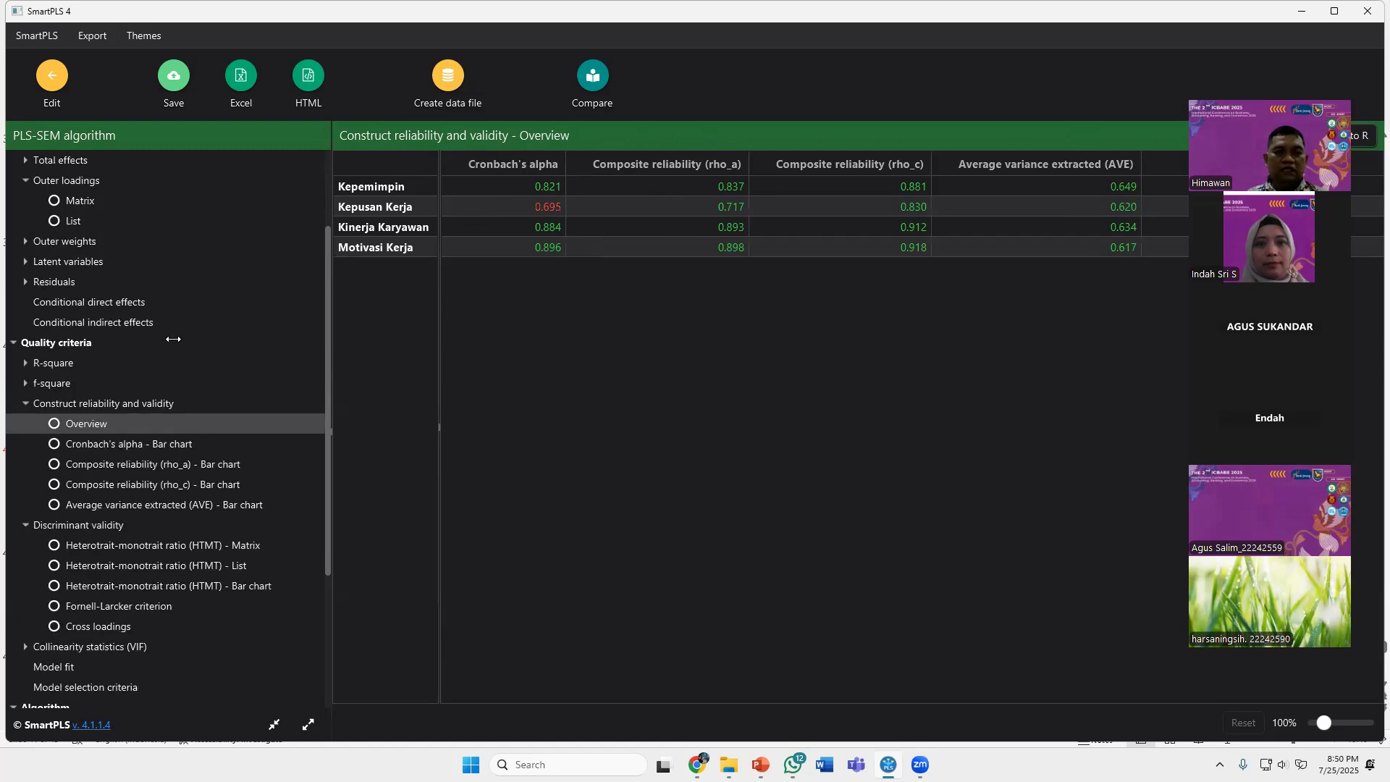
click(65, 362)
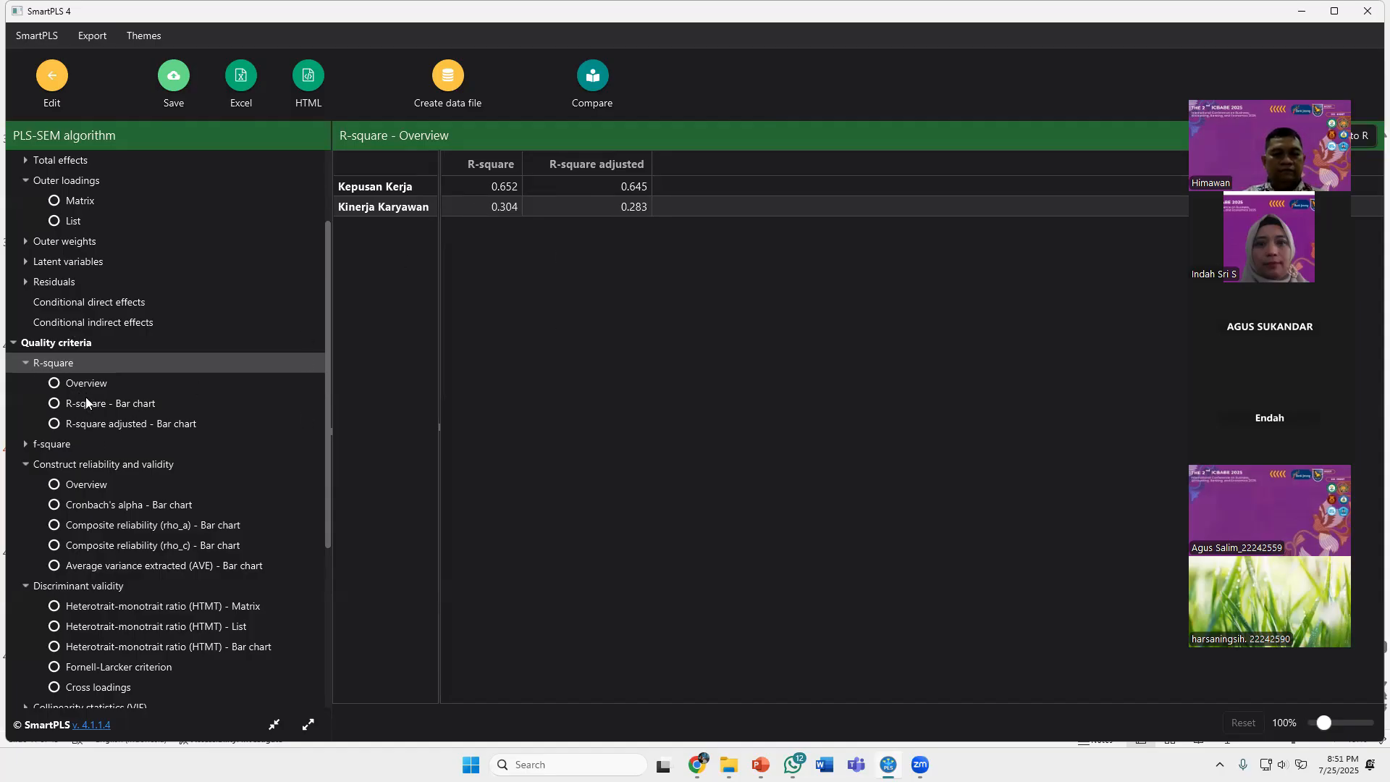
scroll(61, 261, up, 2)
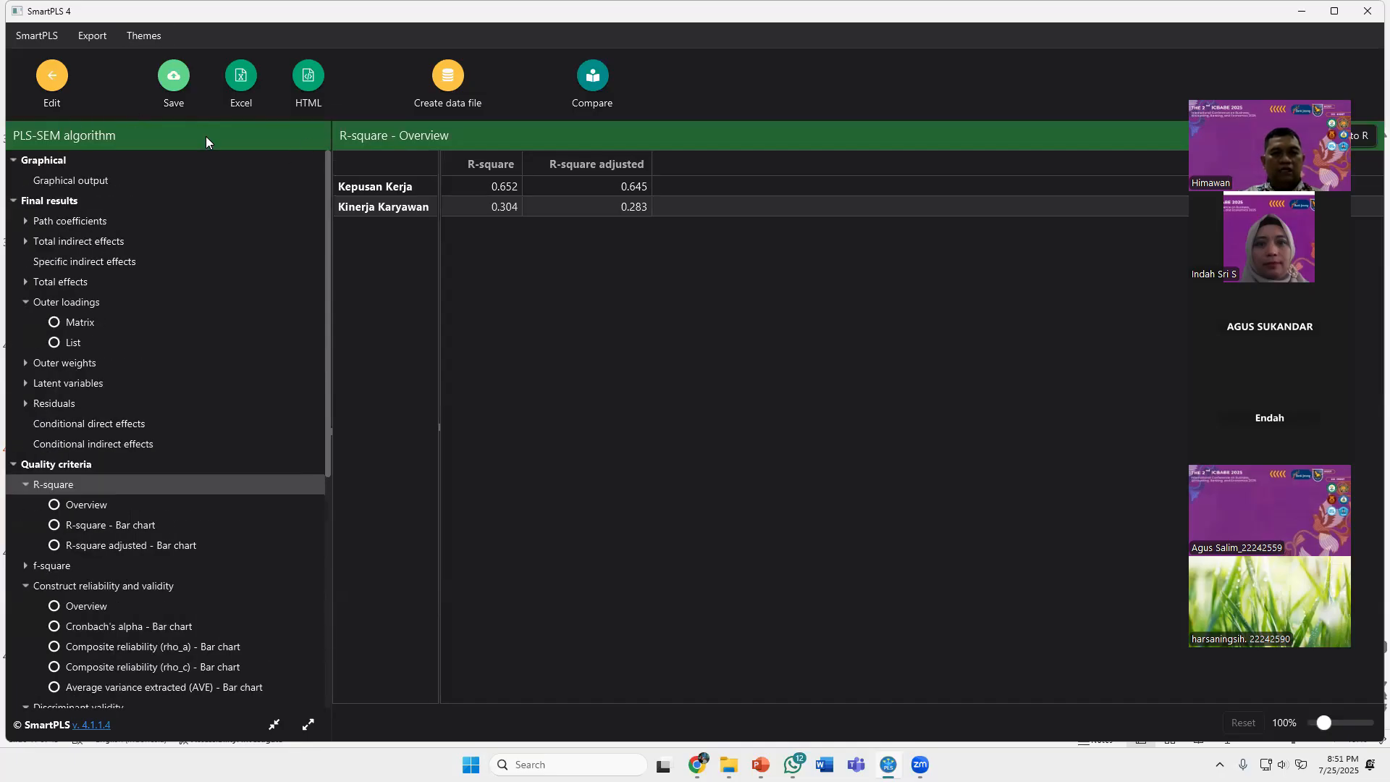
Return to the datalatih1 model and run bootstrapping with the test type set to one tailed
click(53, 76)
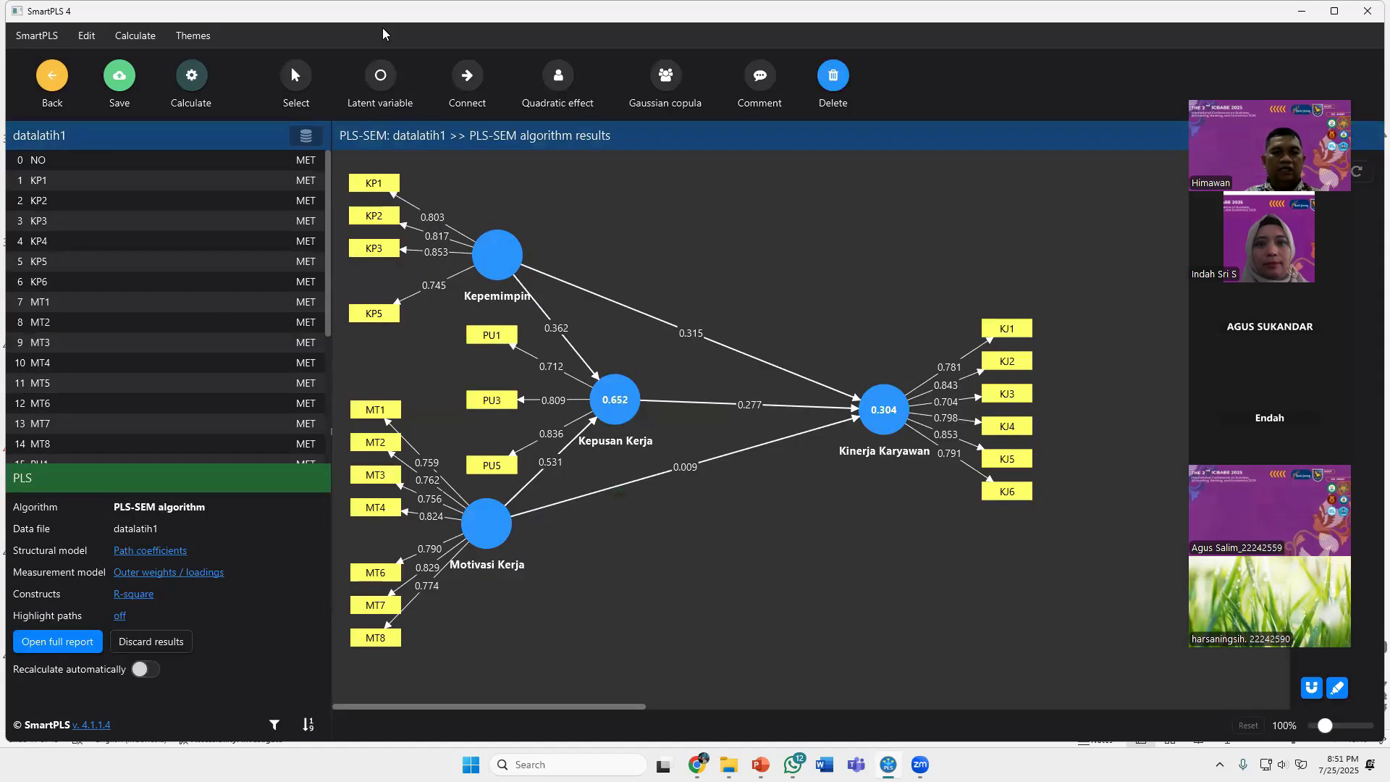
click(196, 75)
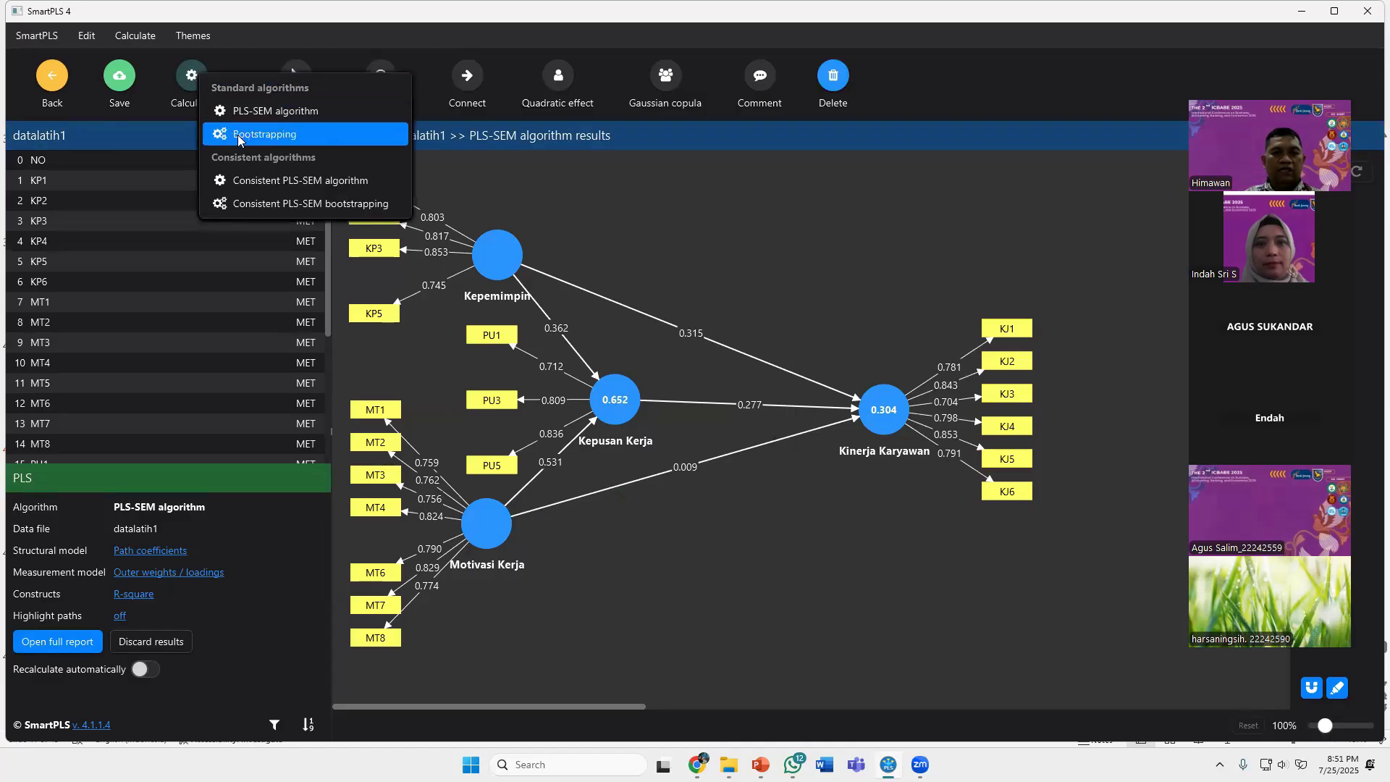
click(354, 131)
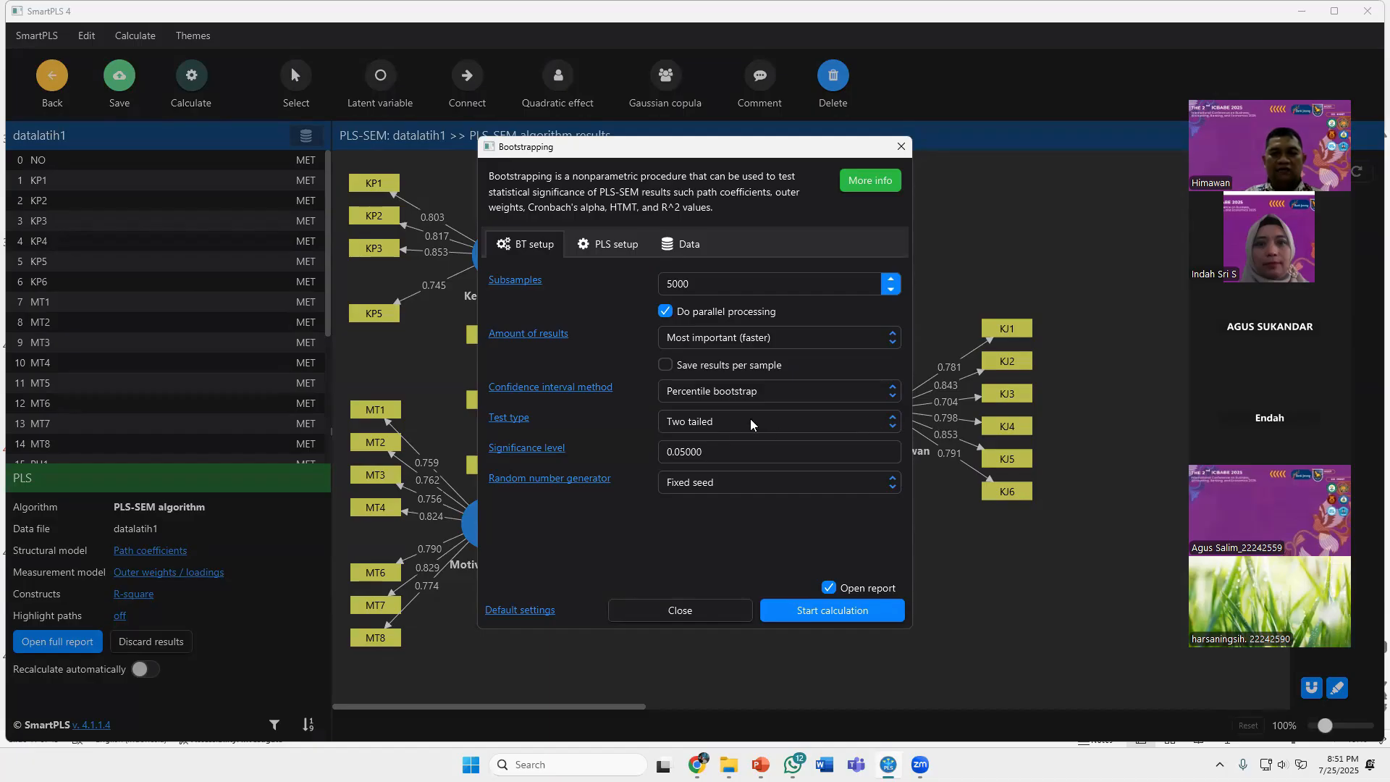
click(866, 424)
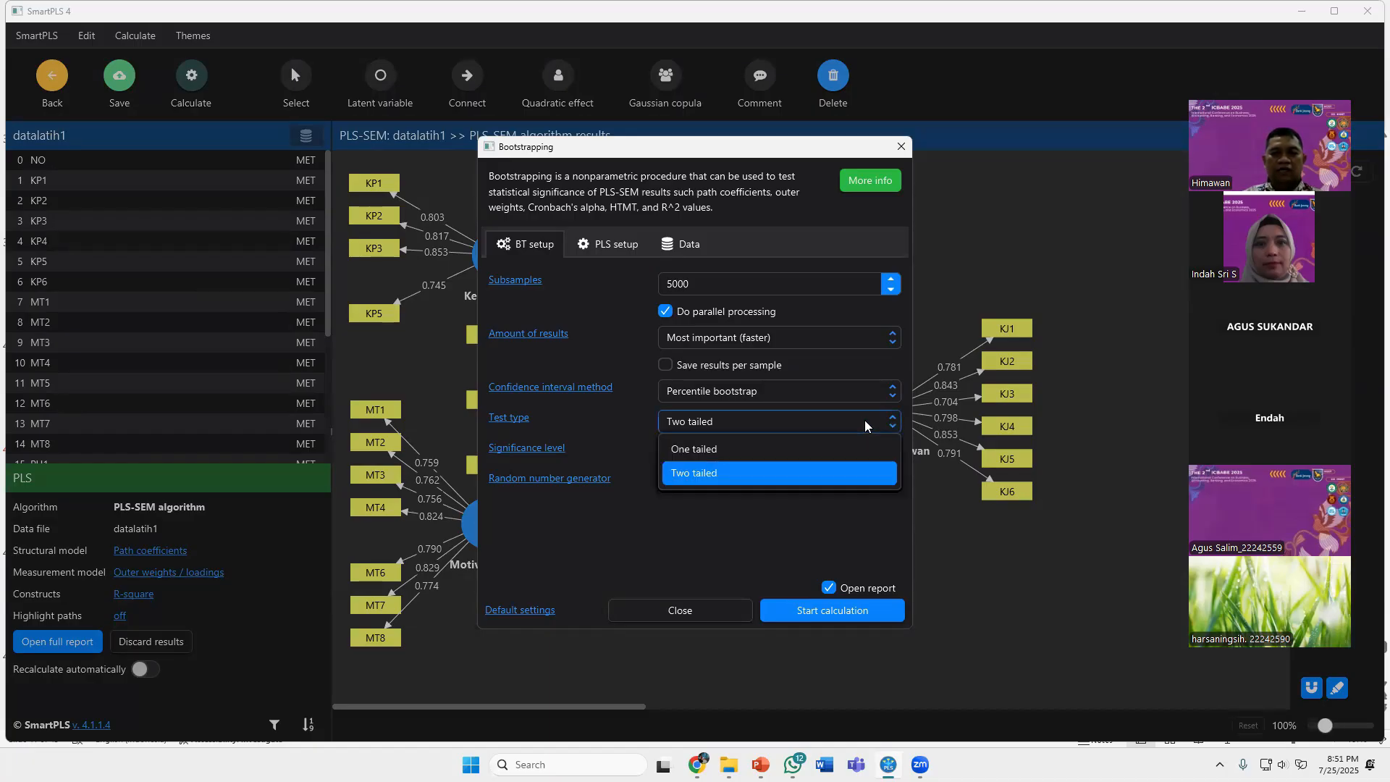
click(721, 450)
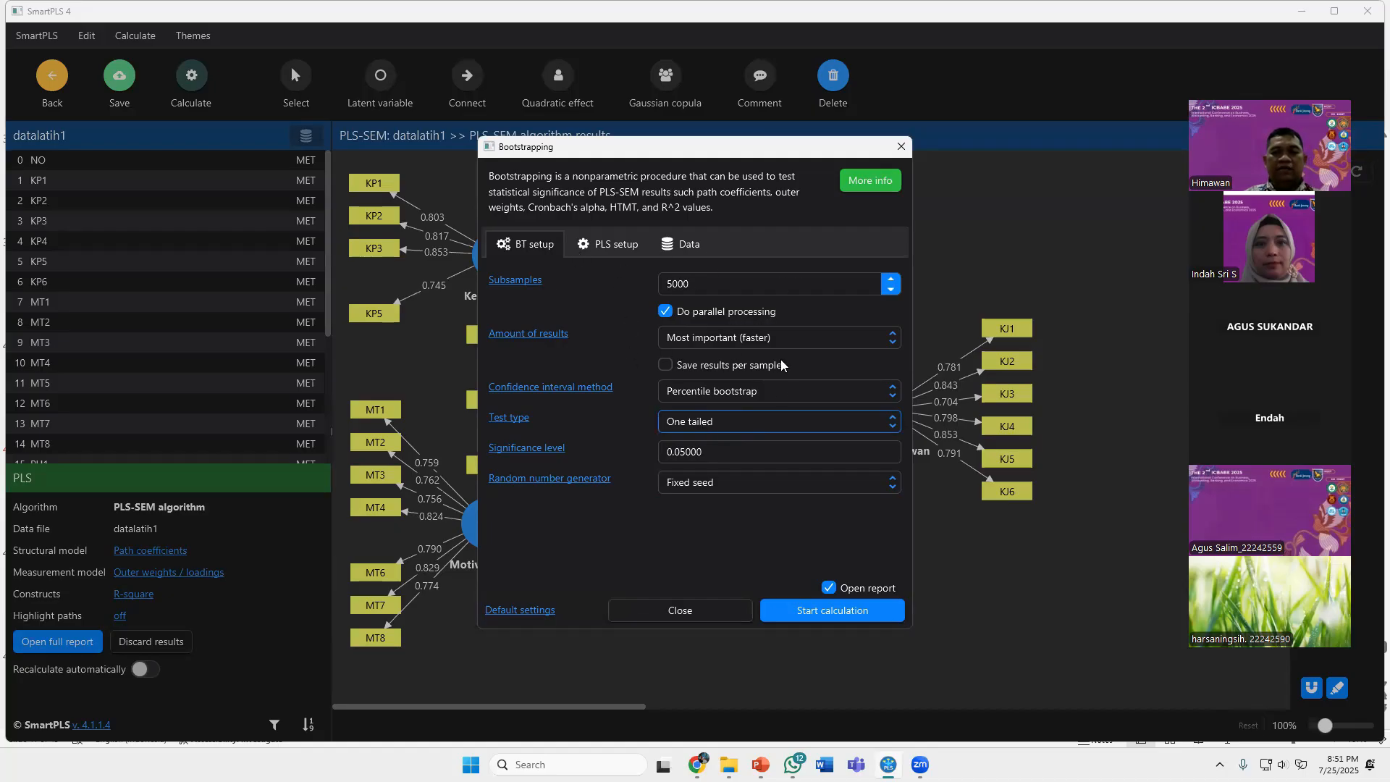
click(819, 613)
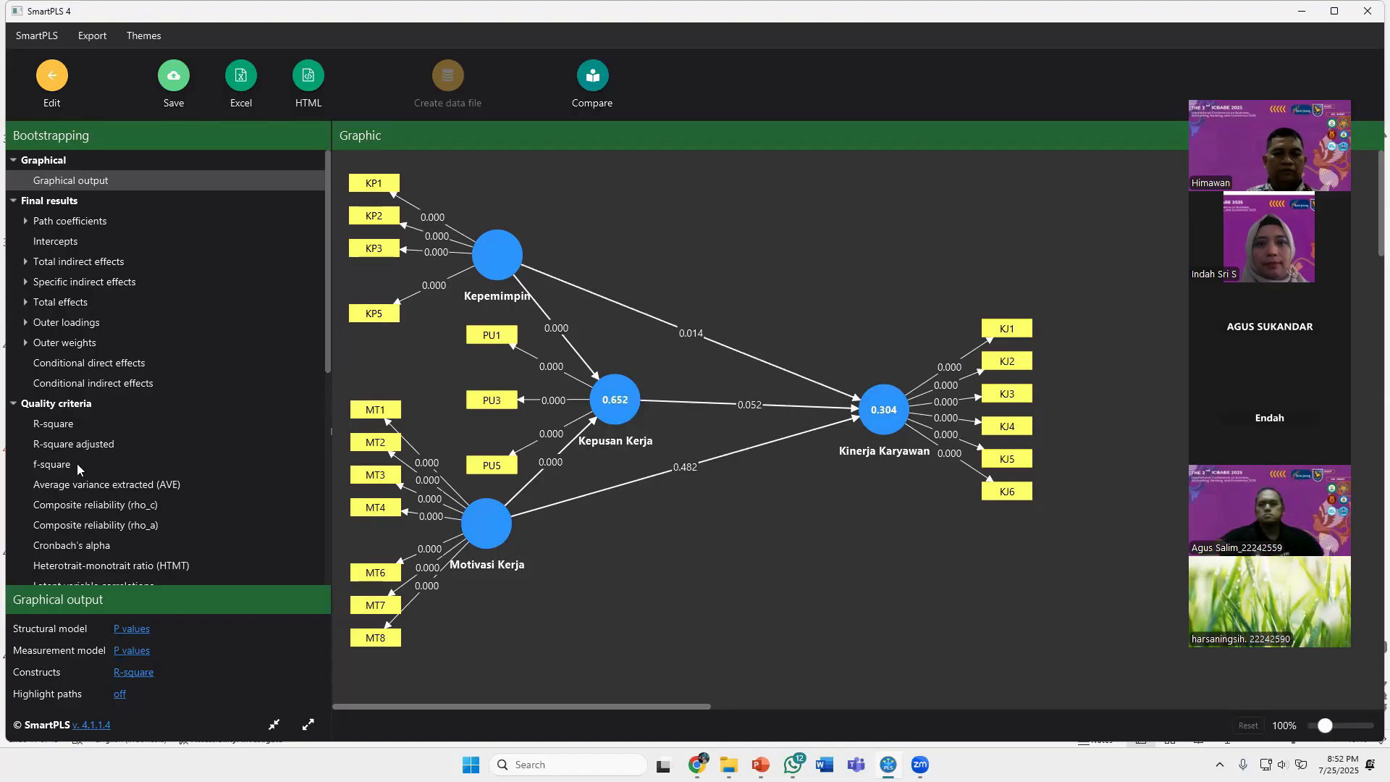
Review the bootstrapped T and p values of the path coefficients, total indirect effects and specific indirect effects
click(72, 222)
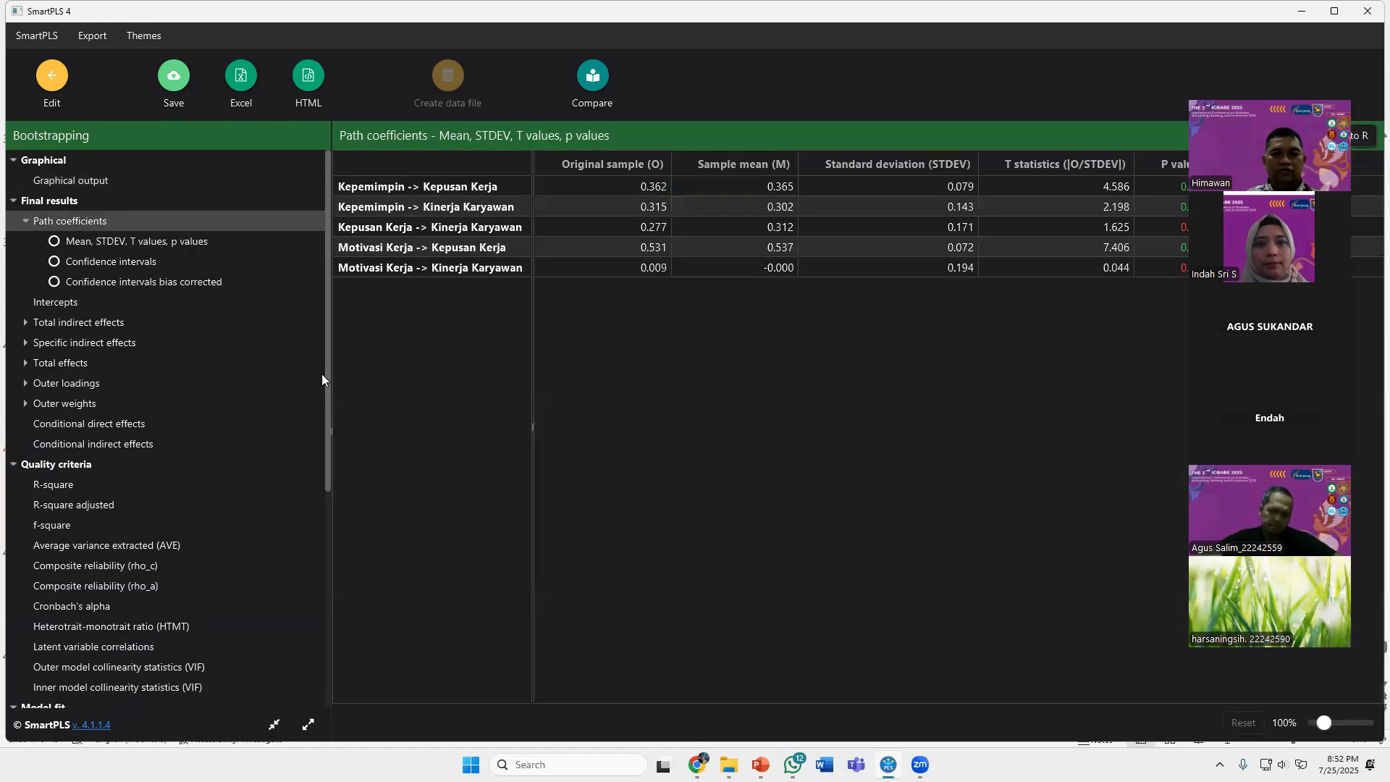
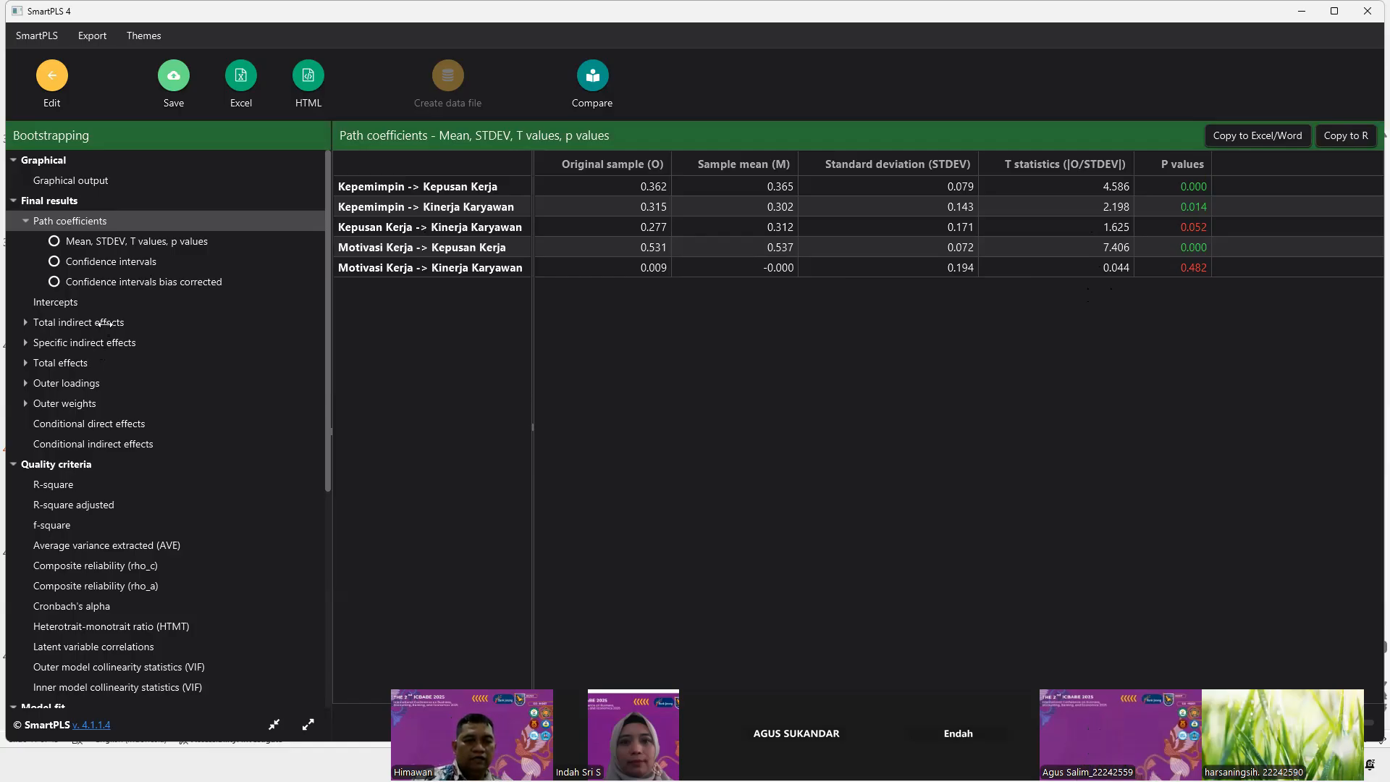
click(101, 324)
click(25, 322)
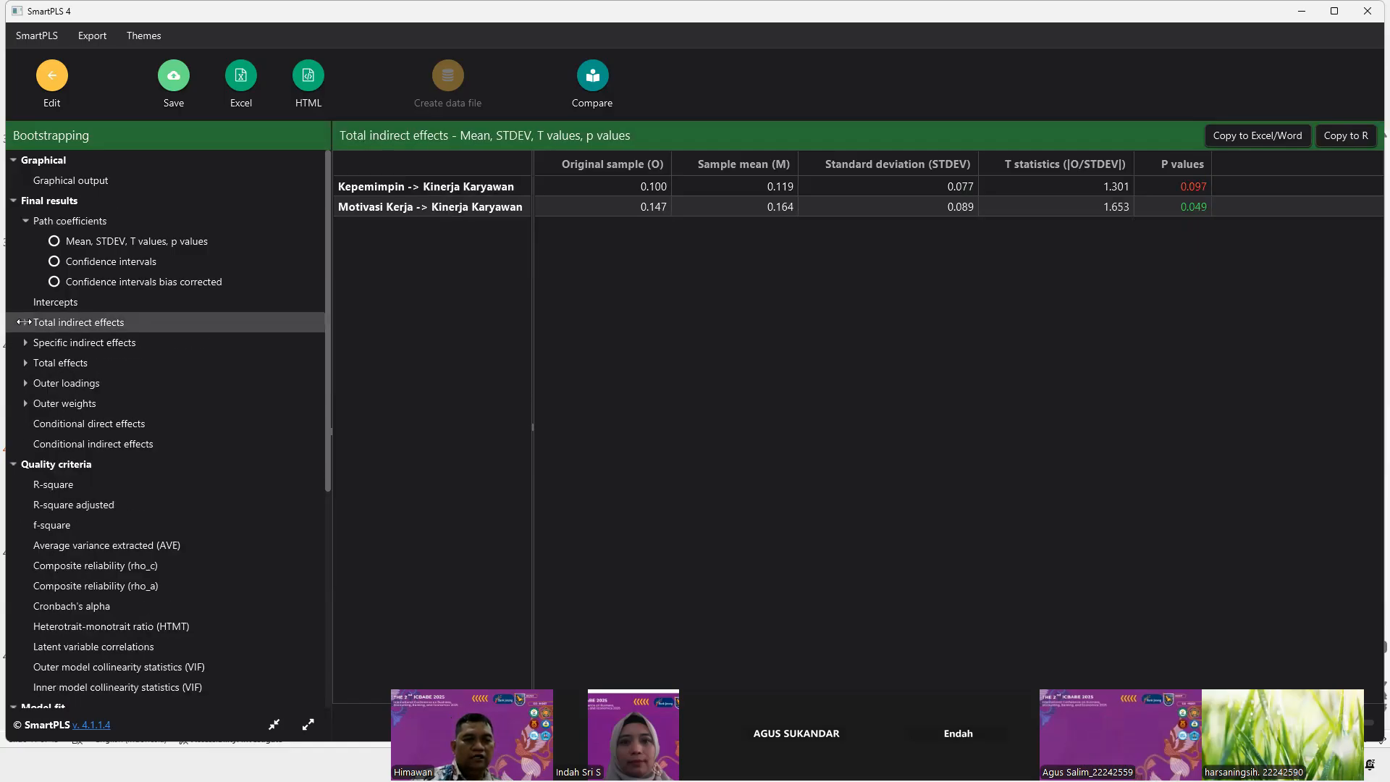
click(69, 343)
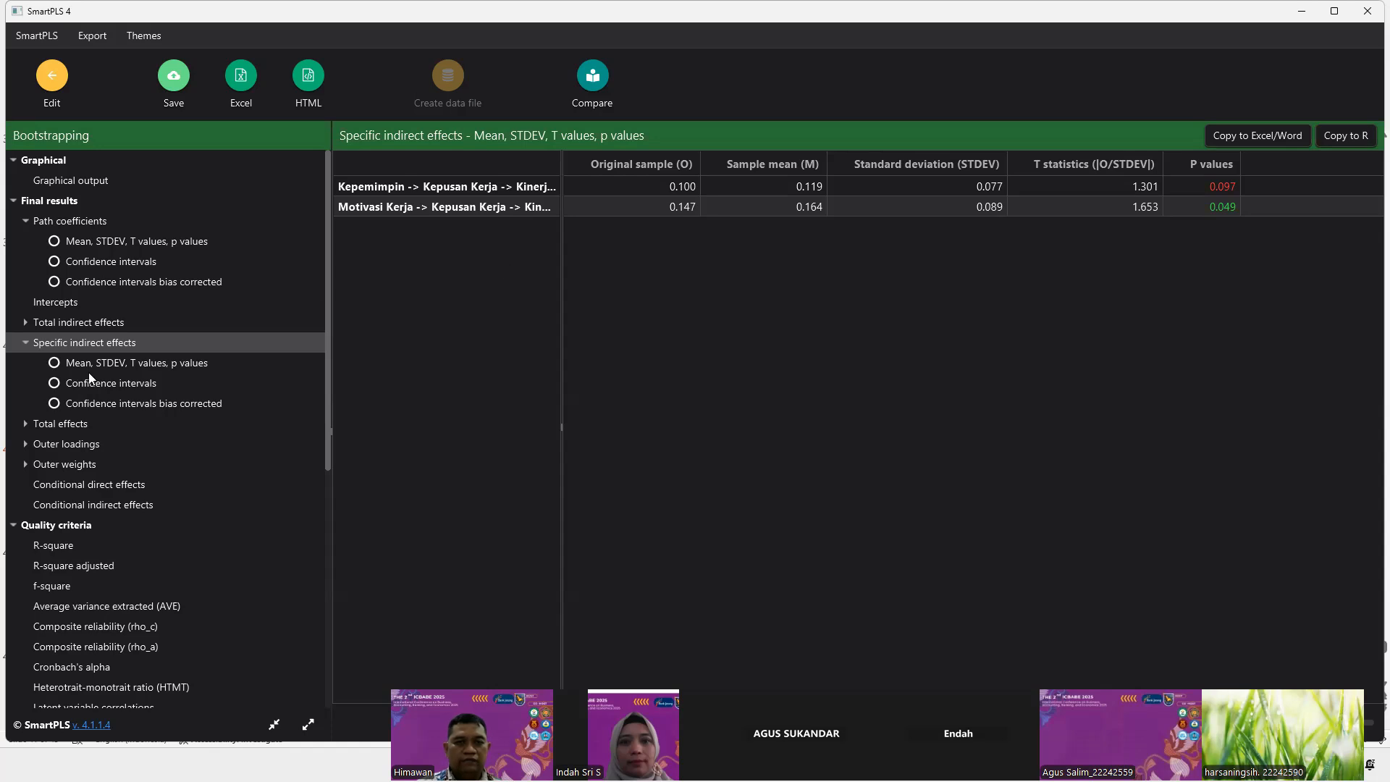
click(100, 246)
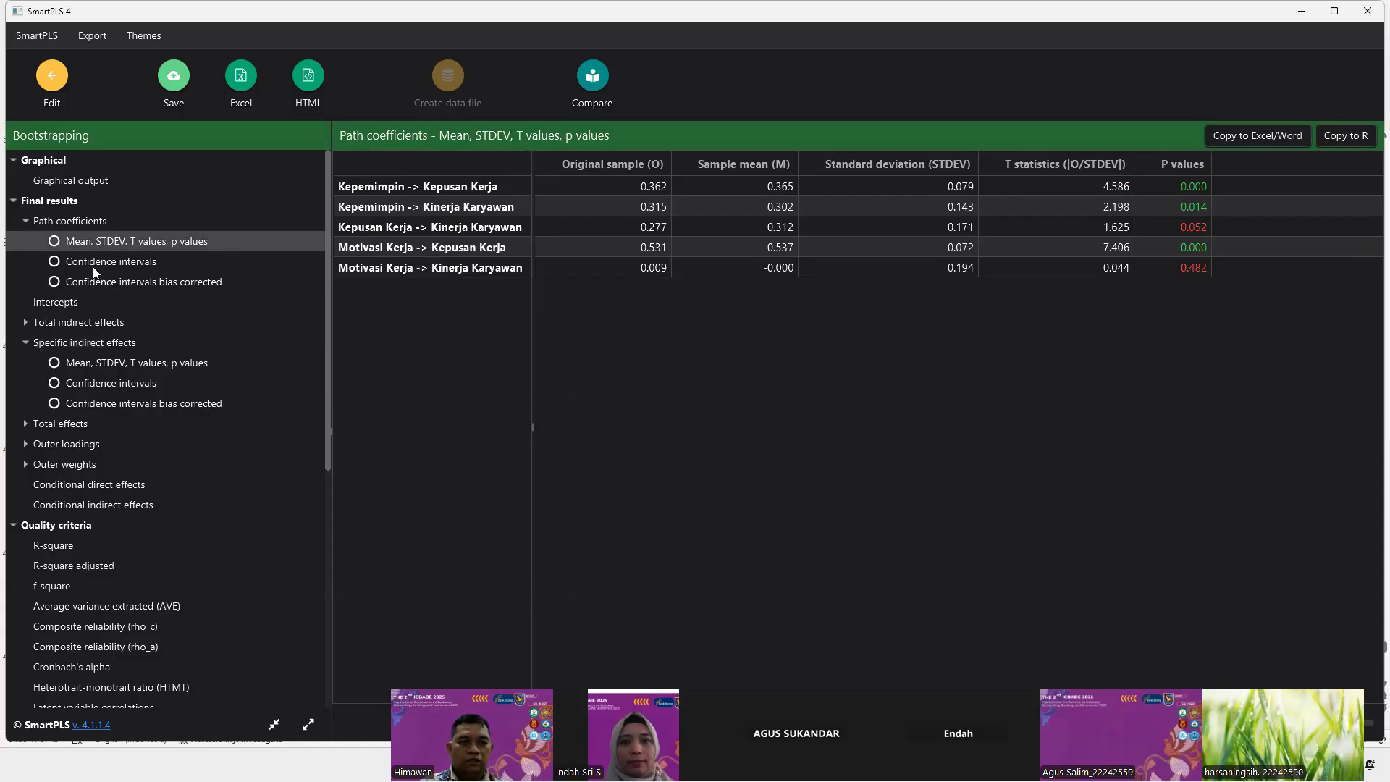
click(101, 363)
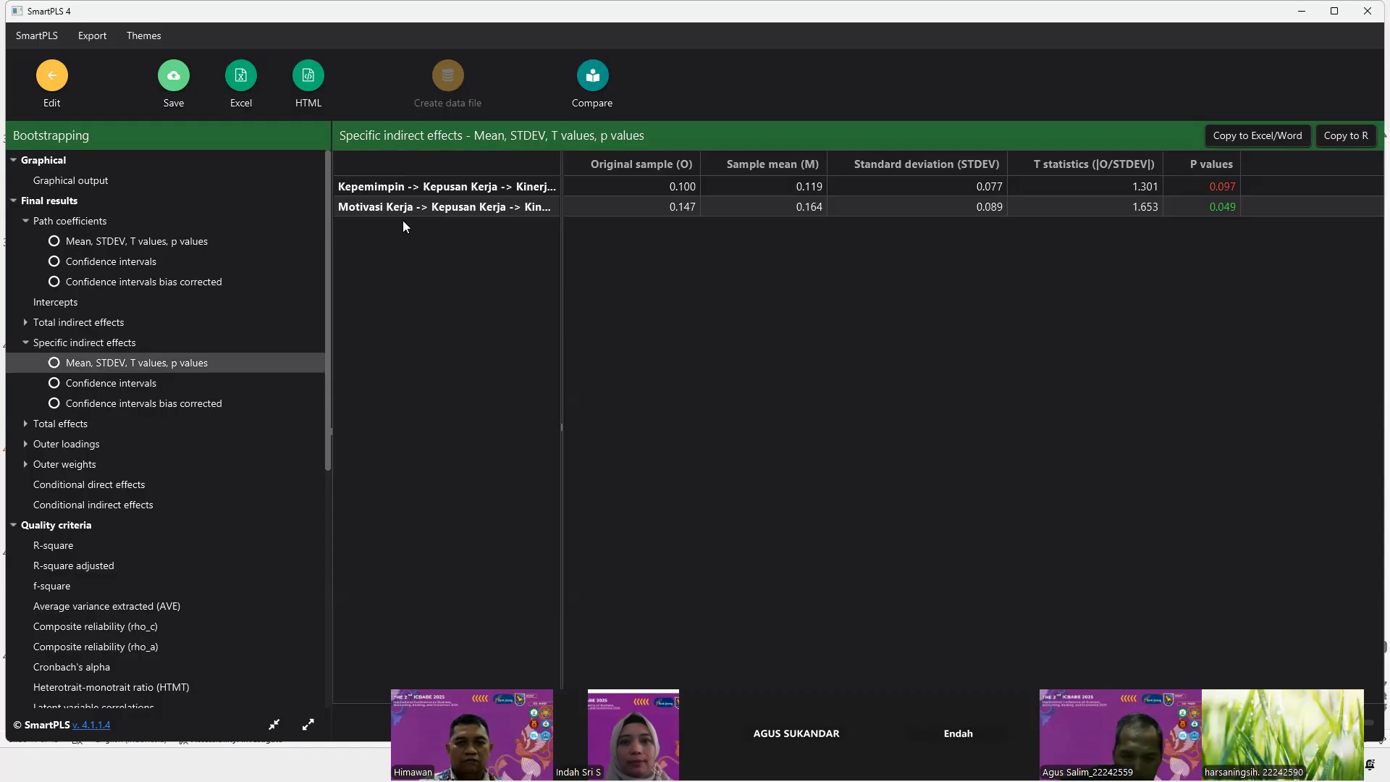
click(156, 241)
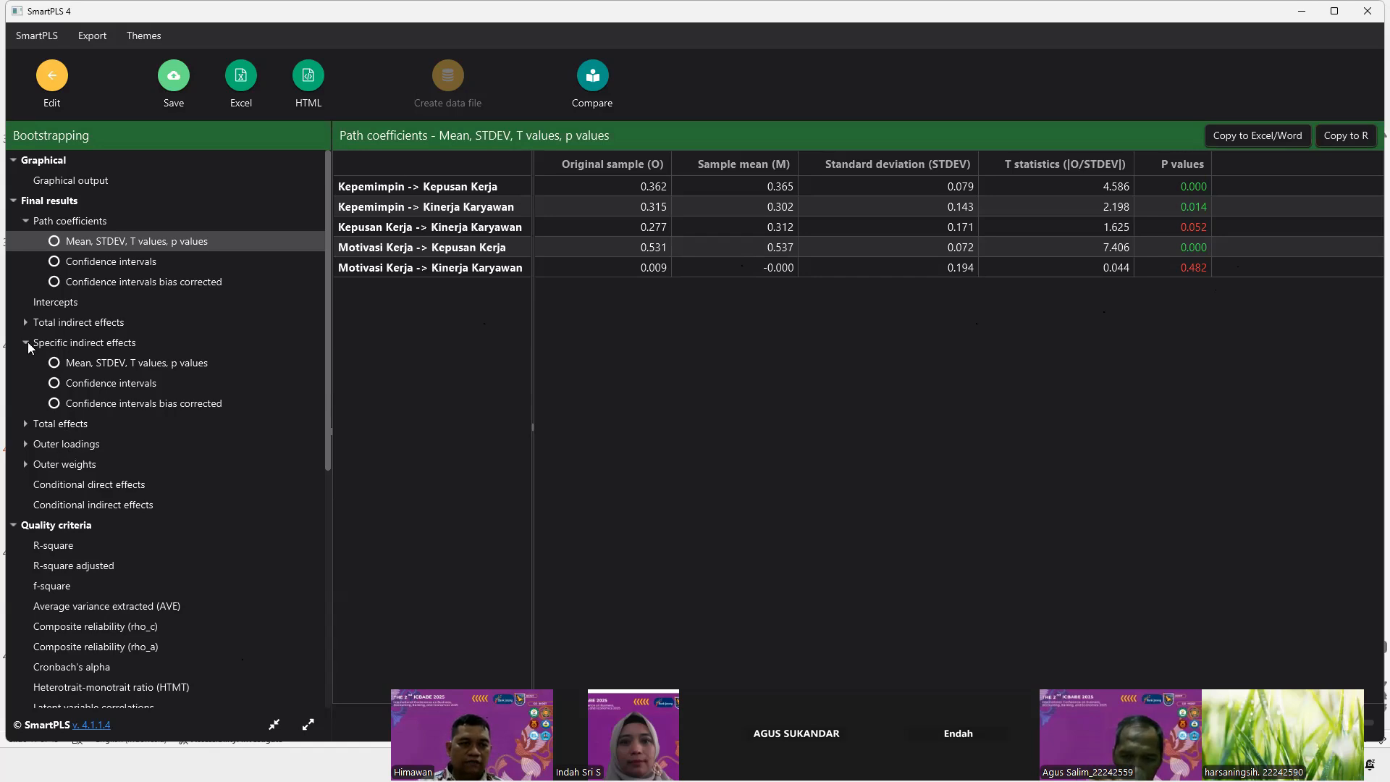
Compare the bootstrapped total effects with the total indirect and specific indirect effects
click(84, 425)
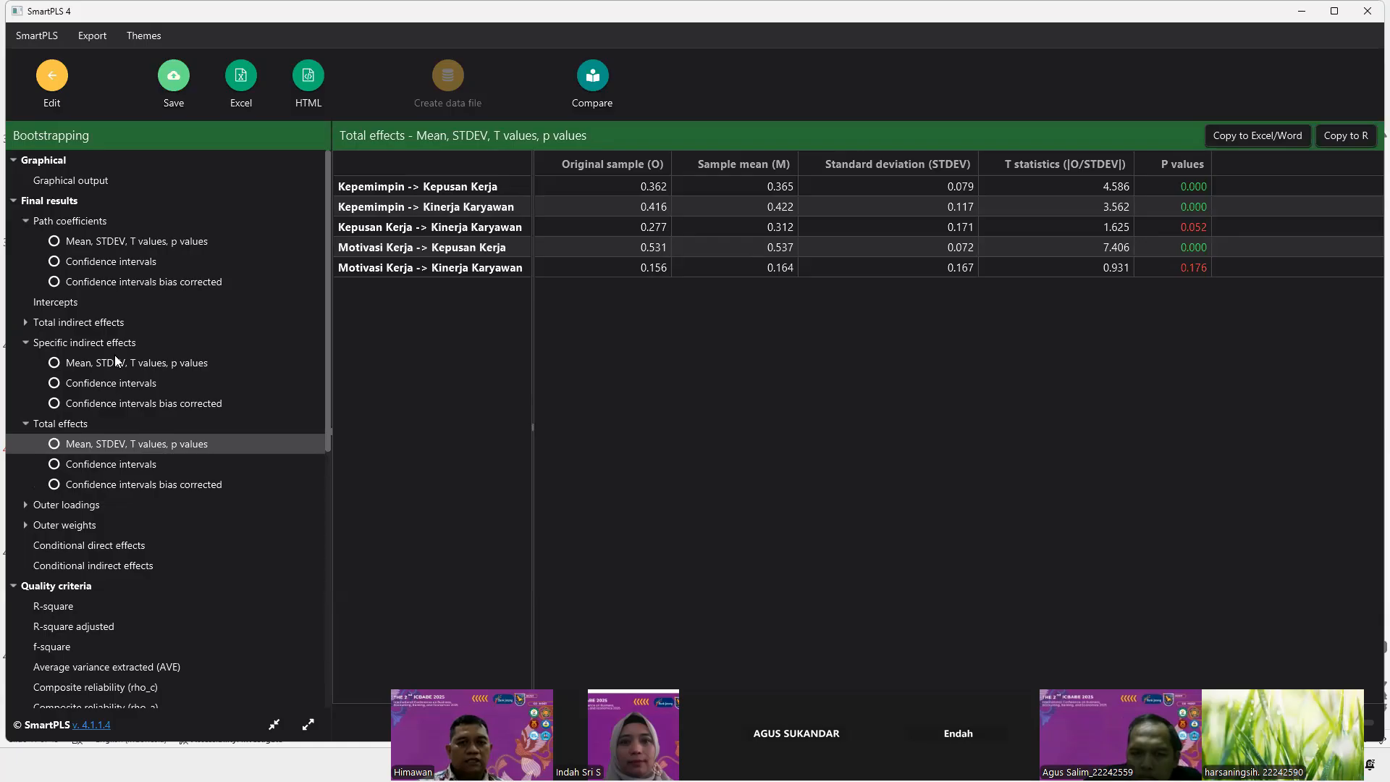
click(86, 323)
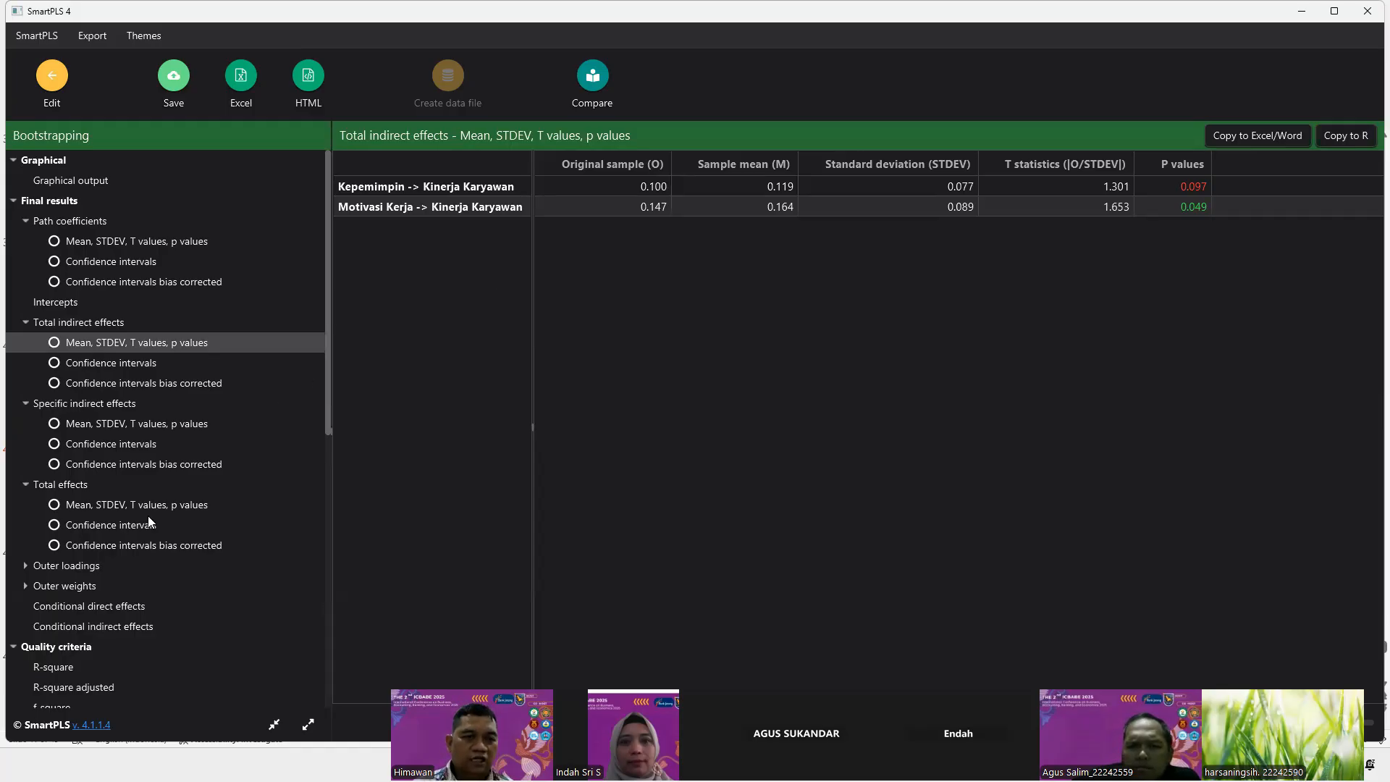
click(108, 504)
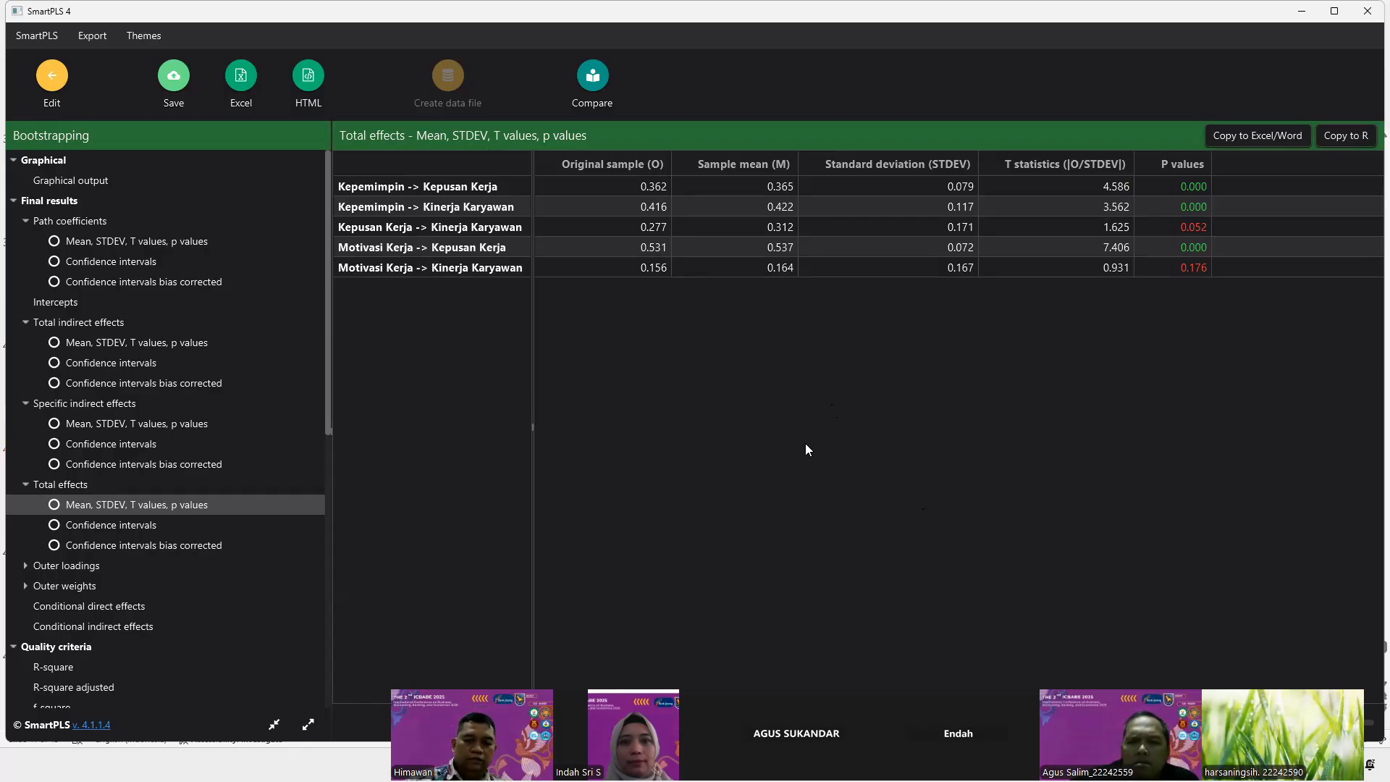
click(110, 426)
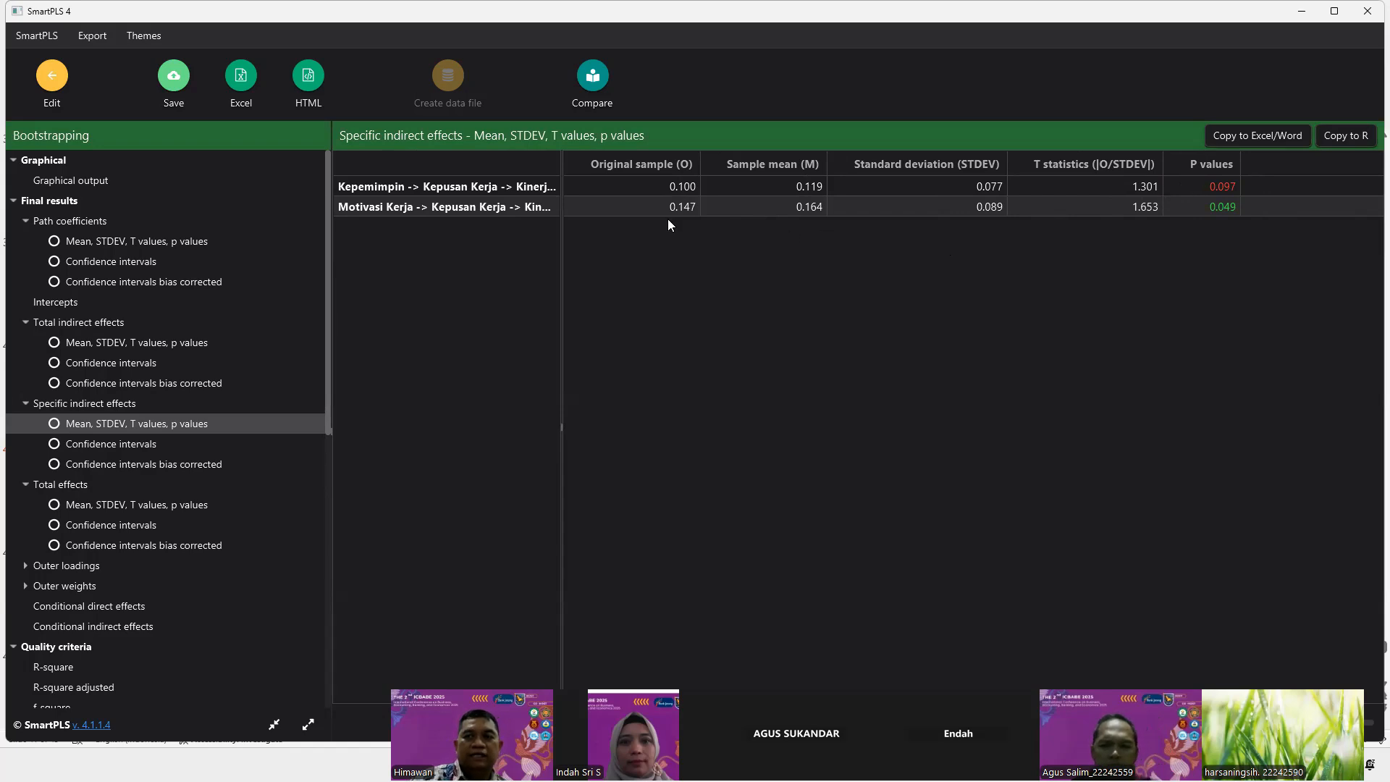
Return to the workspace and create a new project named Moderating
click(58, 75)
click(58, 75)
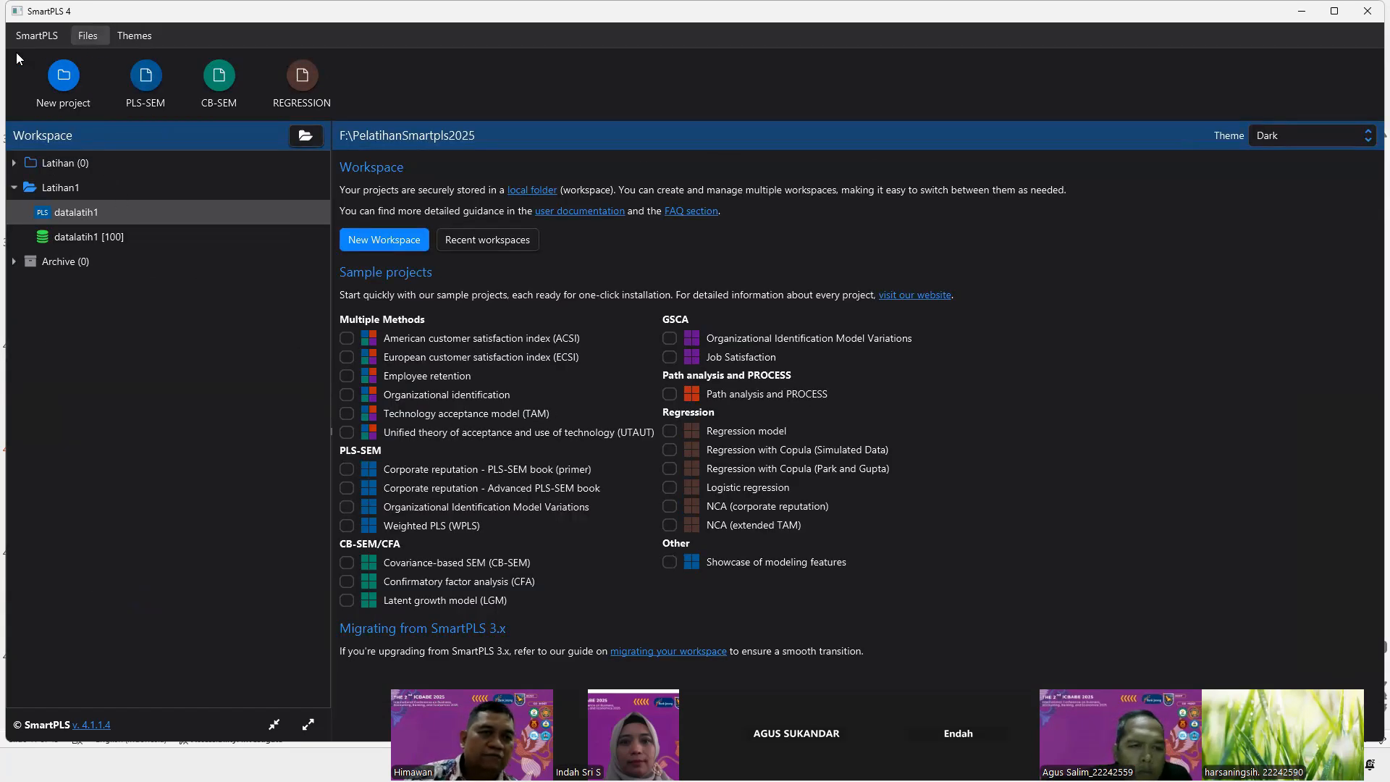
click(63, 75)
text(Moderating)
key(Return)
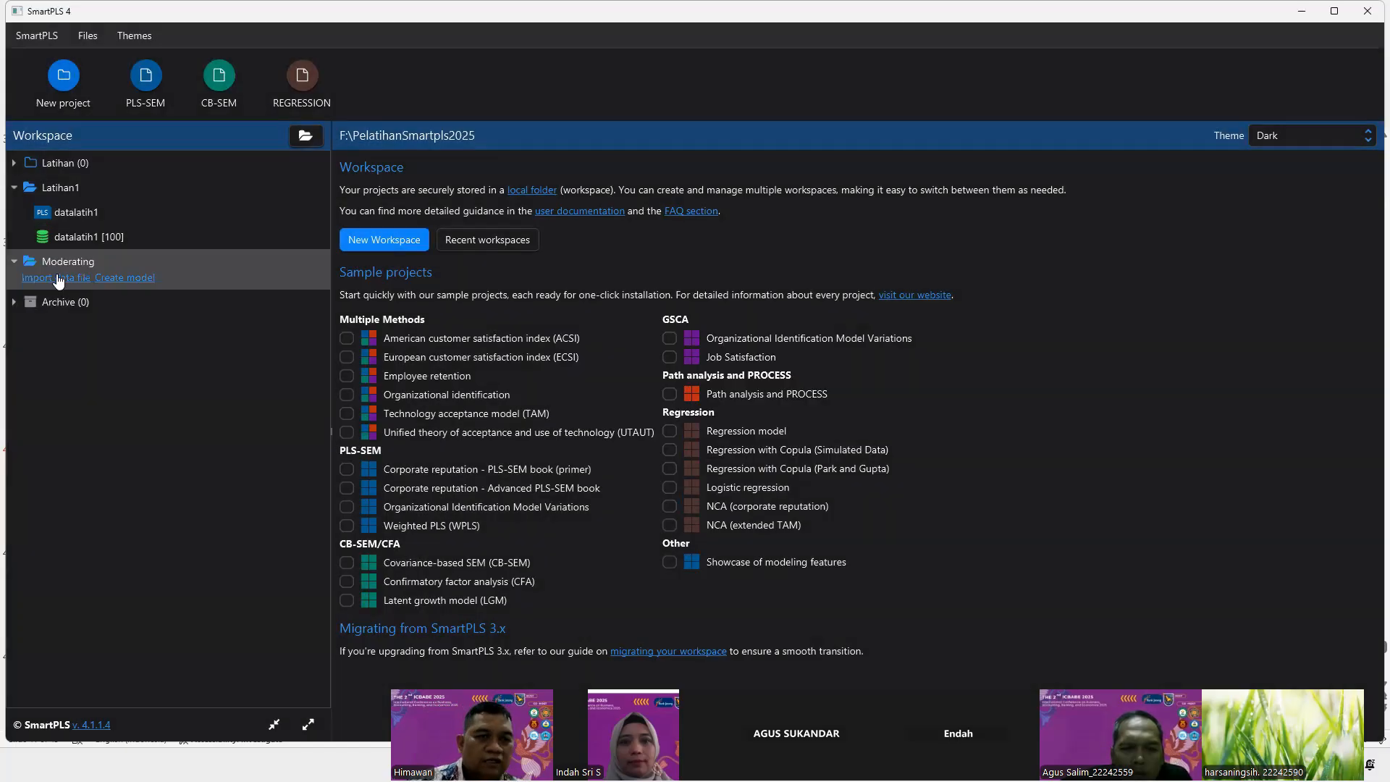
Import datalatih1.csv as the data file of the Moderating project and return to the workspace
click(57, 277)
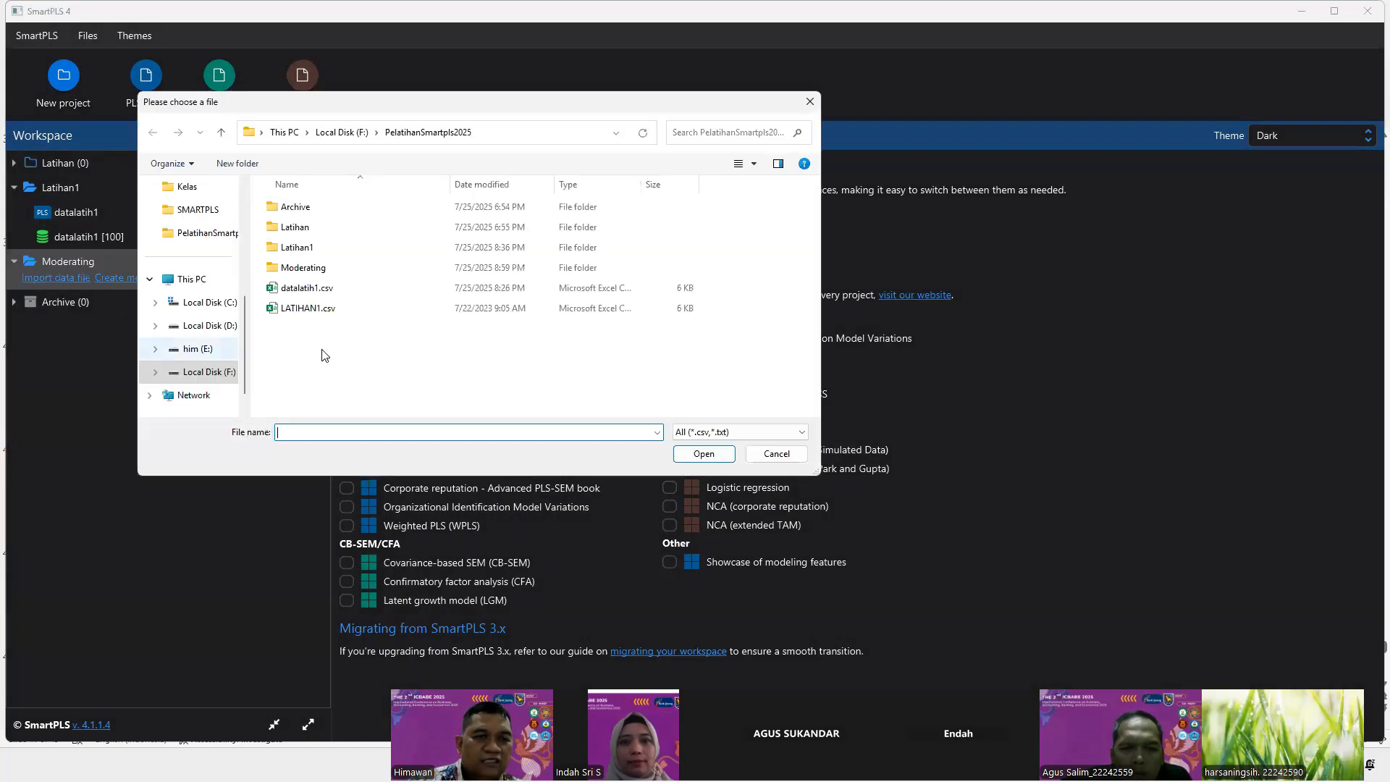
click(304, 288)
click(703, 453)
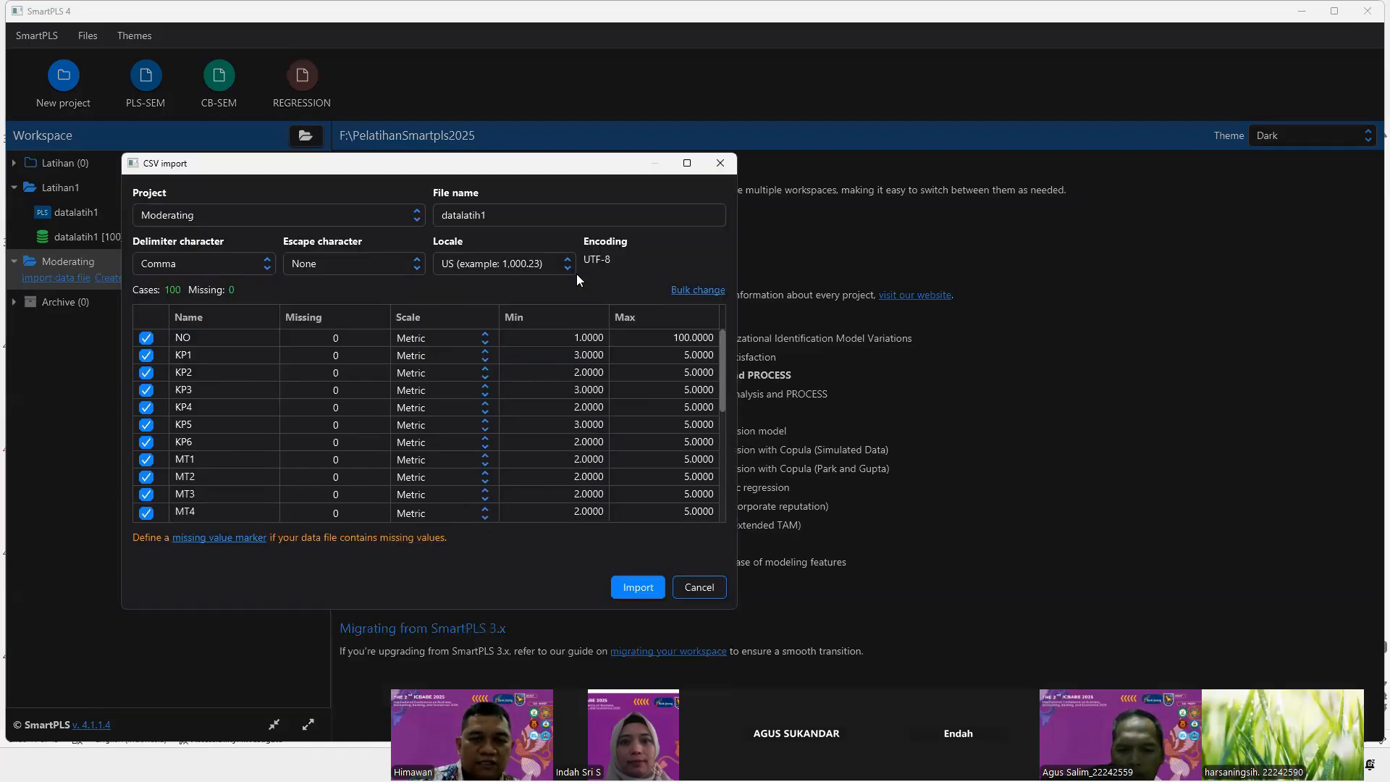
click(637, 584)
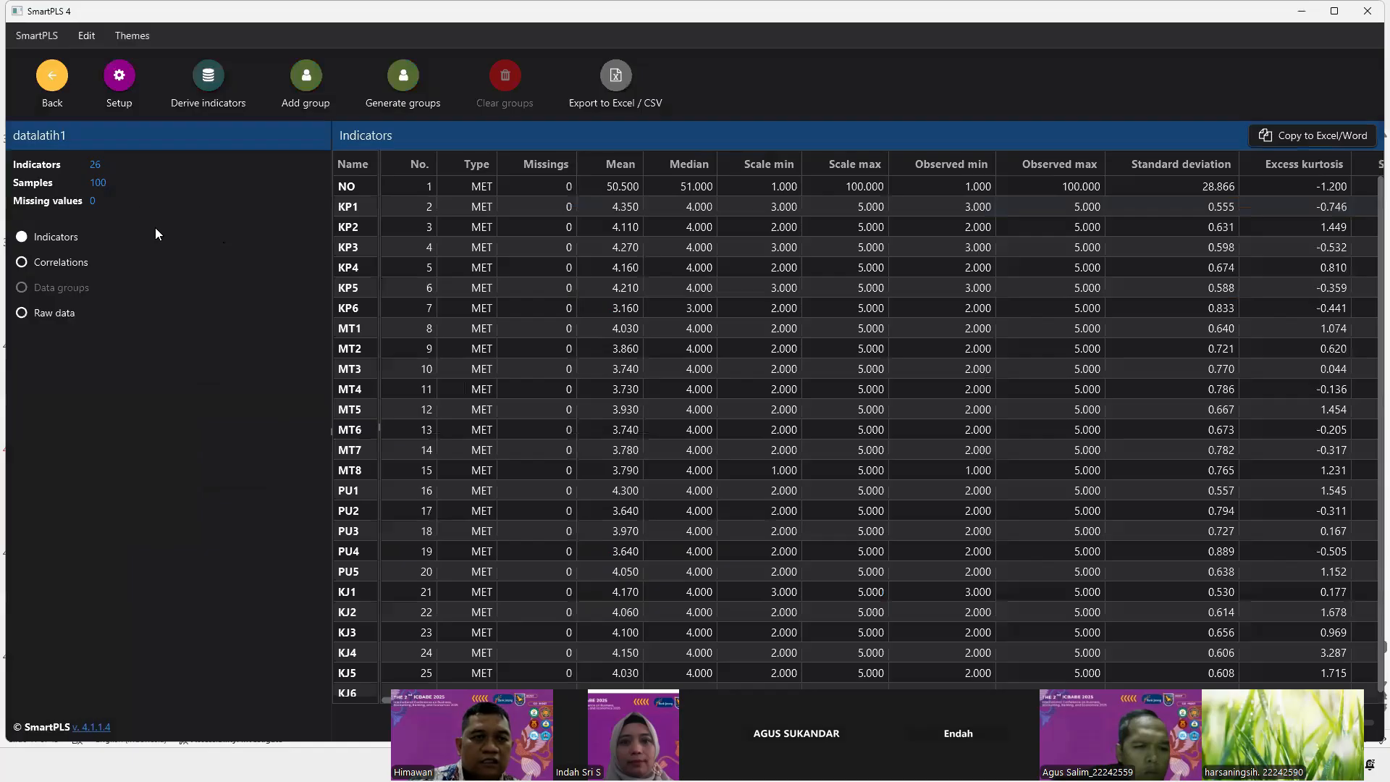
click(52, 75)
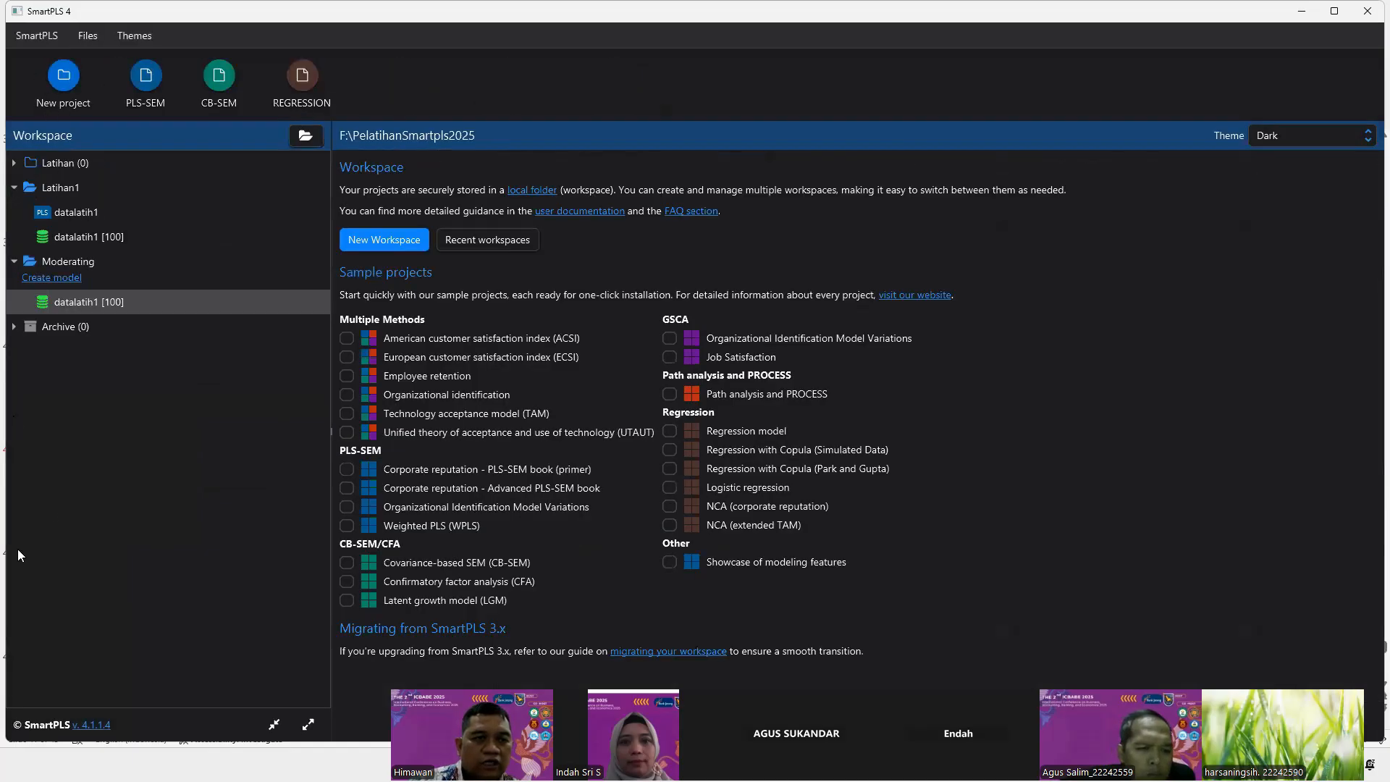
Create a PLS-SEM model named MOD1 in the Moderating project
click(71, 283)
click(638, 374)
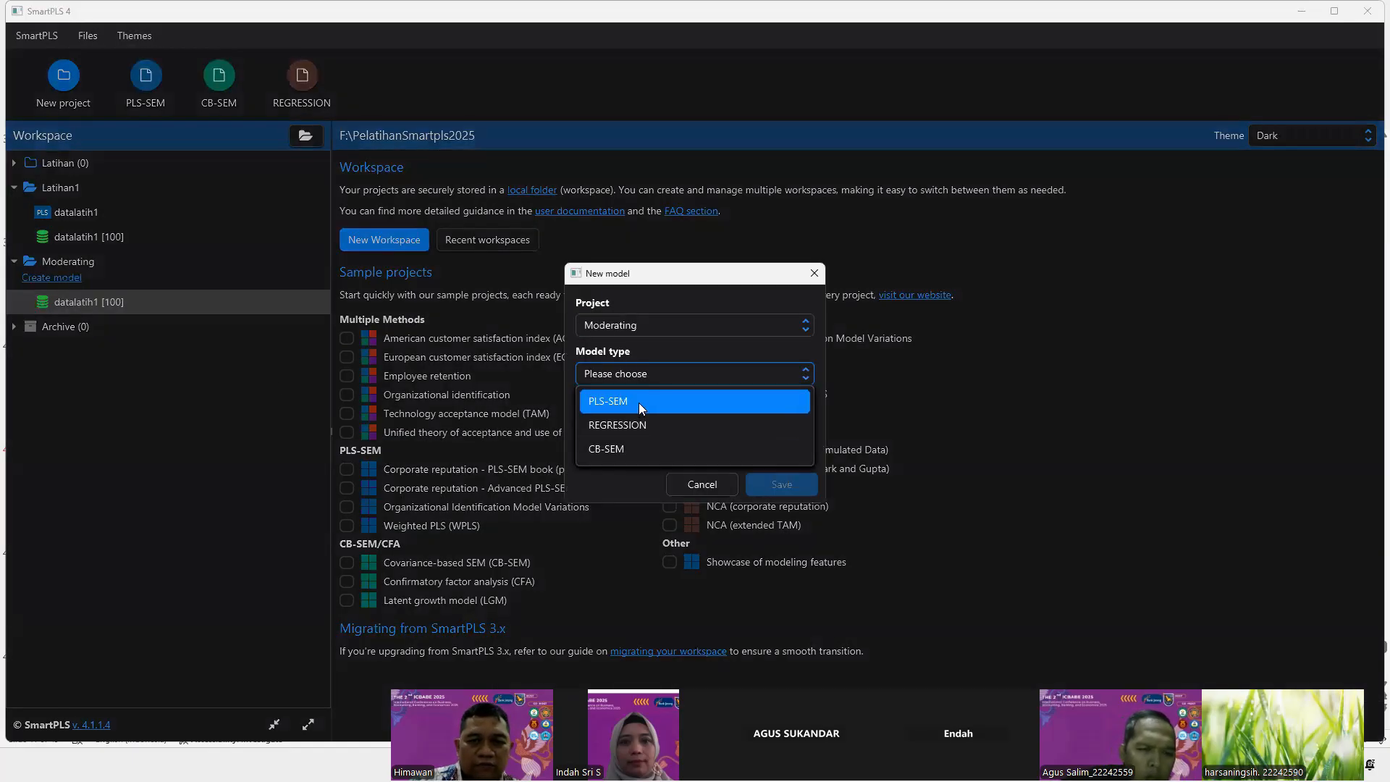
click(638, 402)
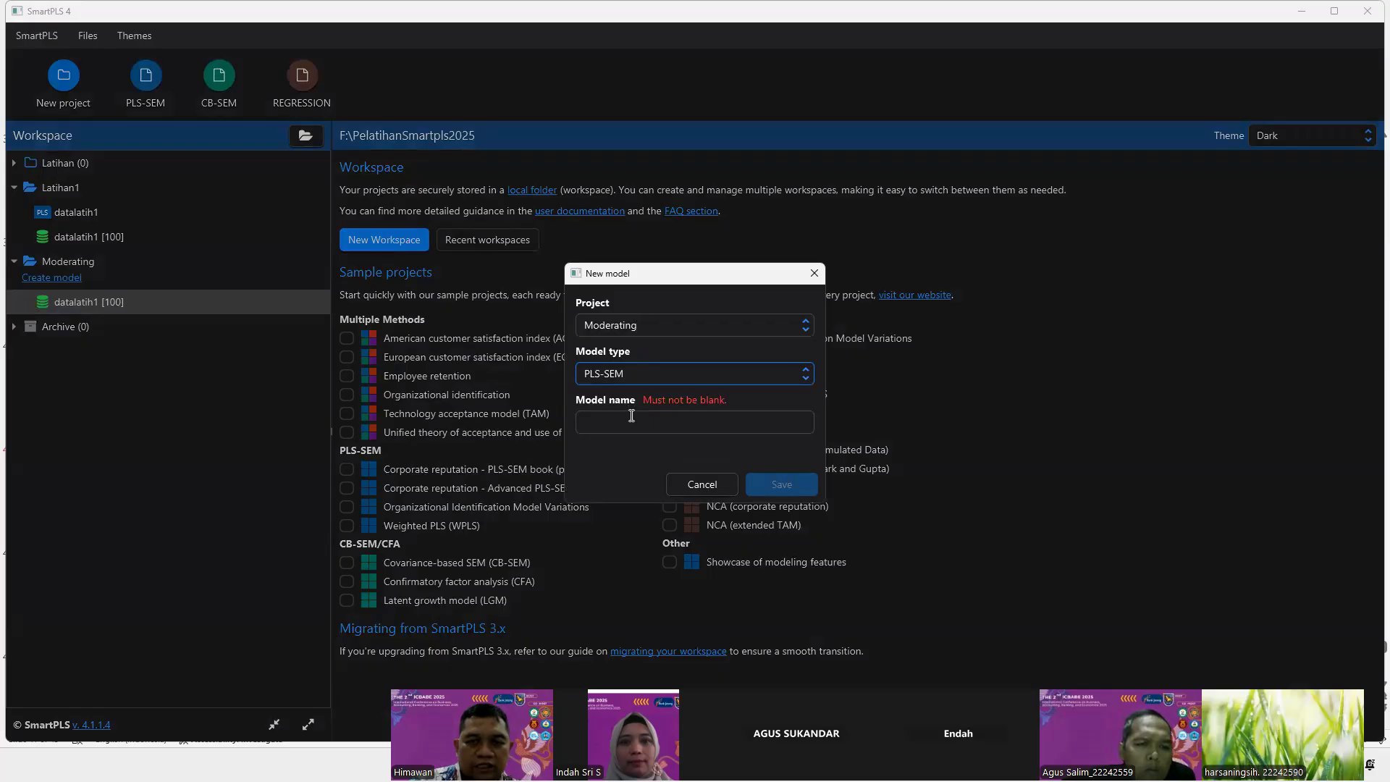
click(630, 420)
text(M)
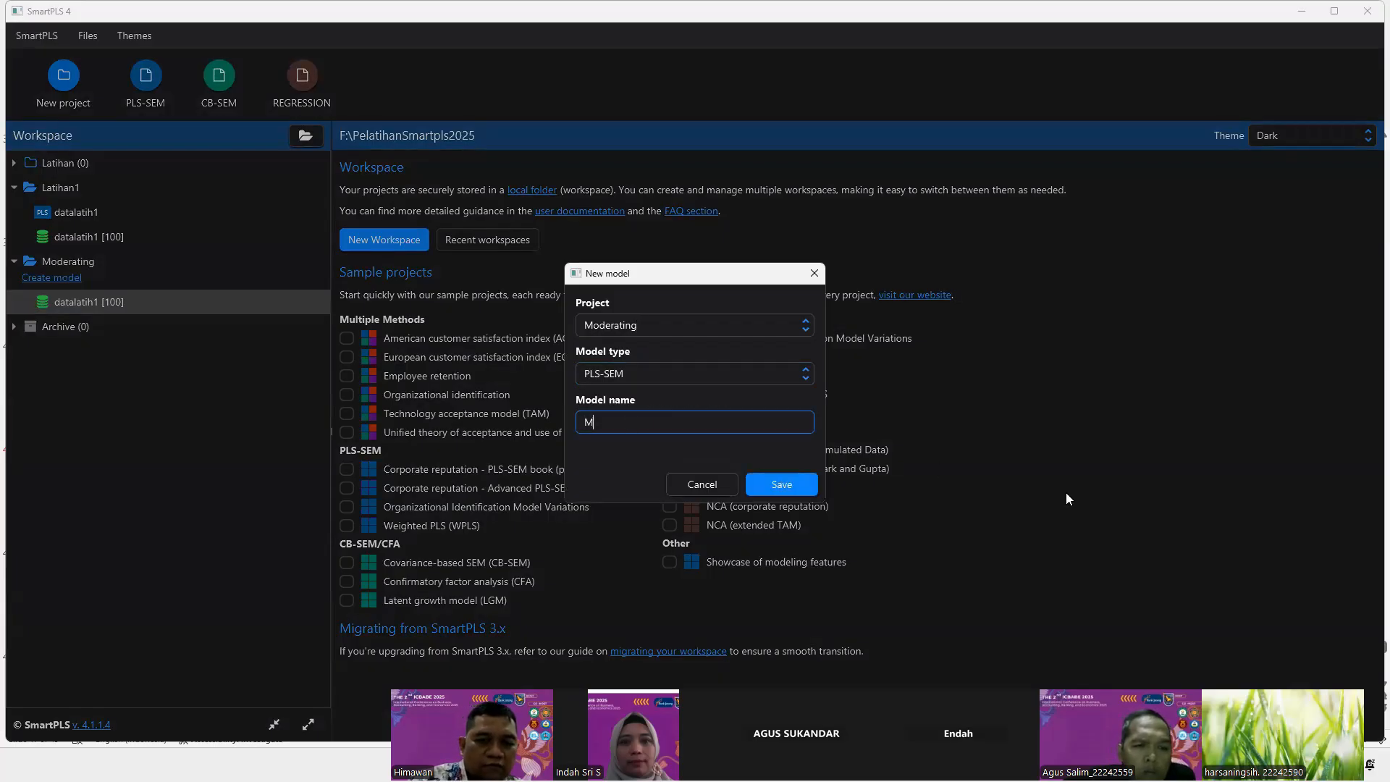
text(OD1)
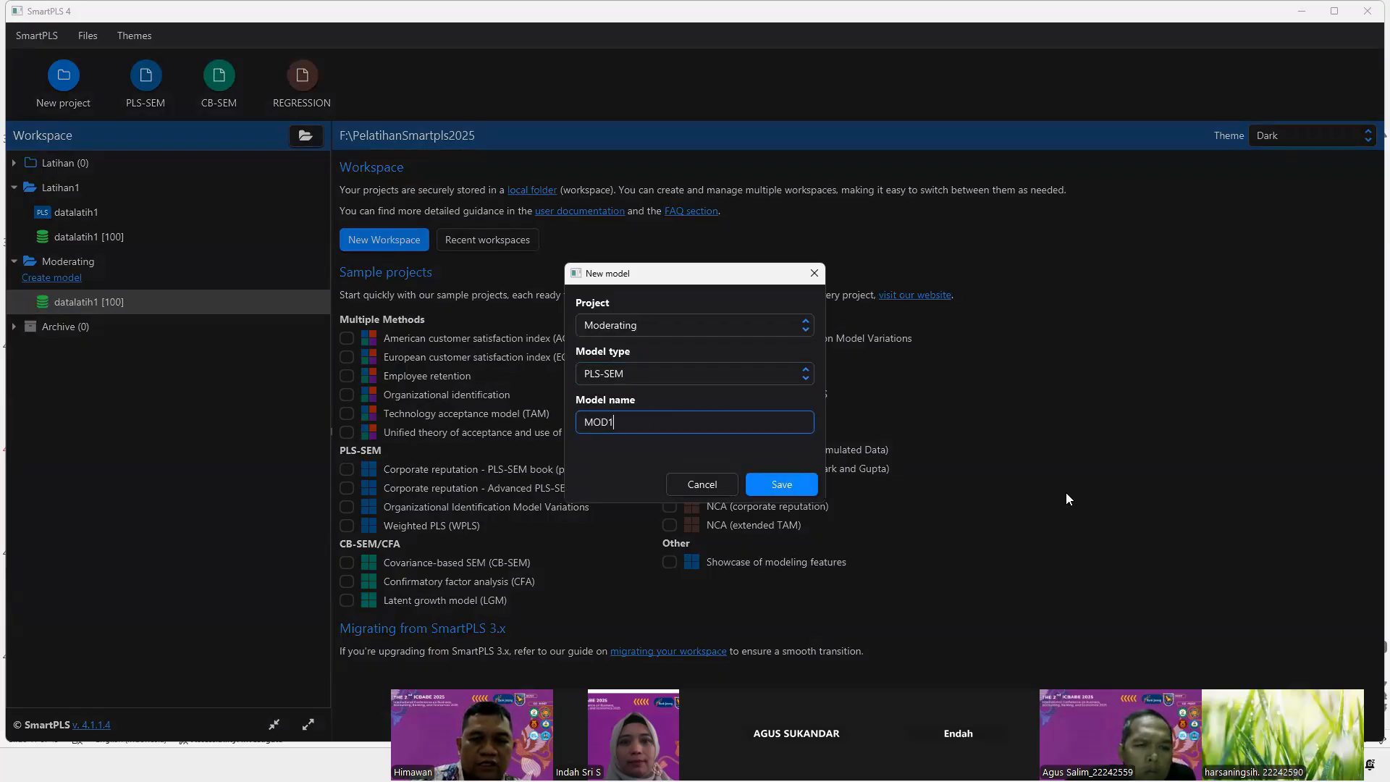
click(805, 484)
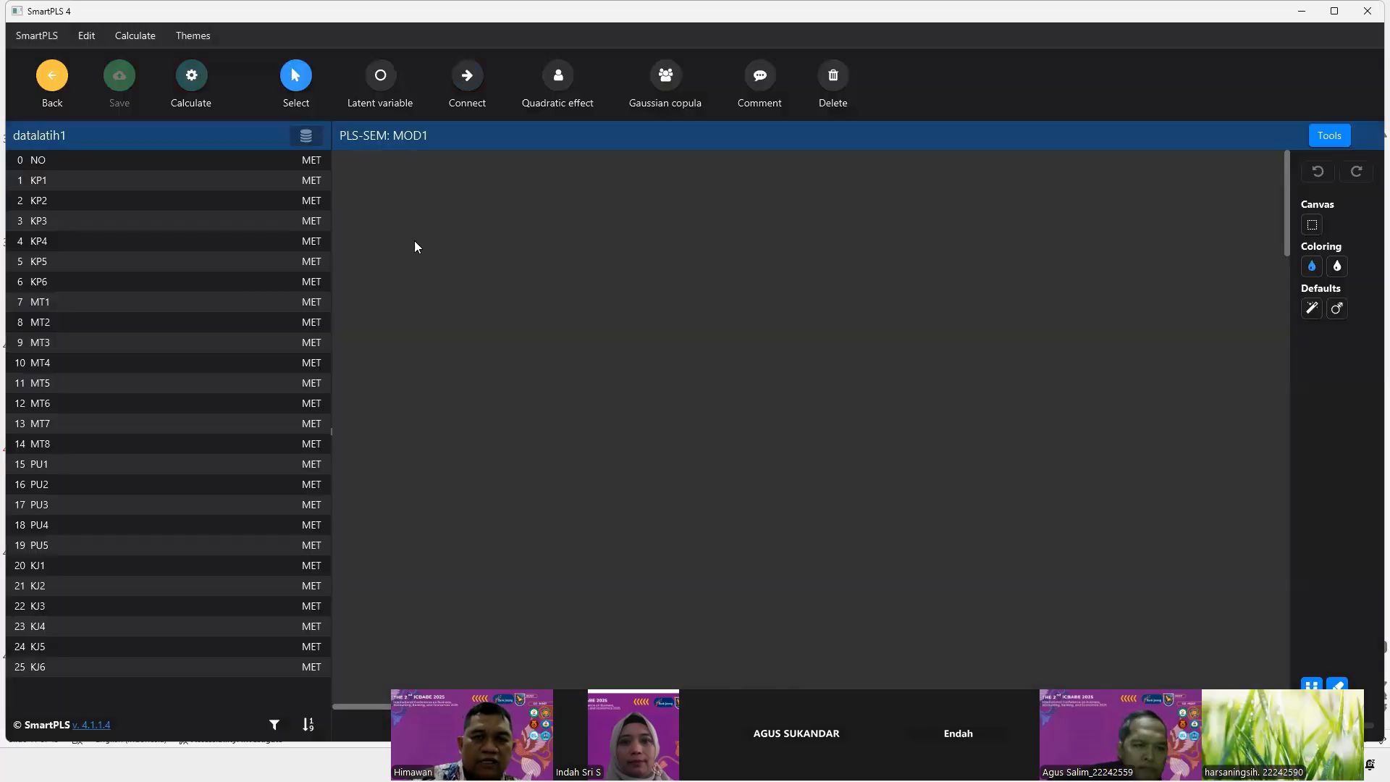
Add latent variables named Kepemimpinan and Motivasi Kerja to the empty model, one above the other
click(382, 75)
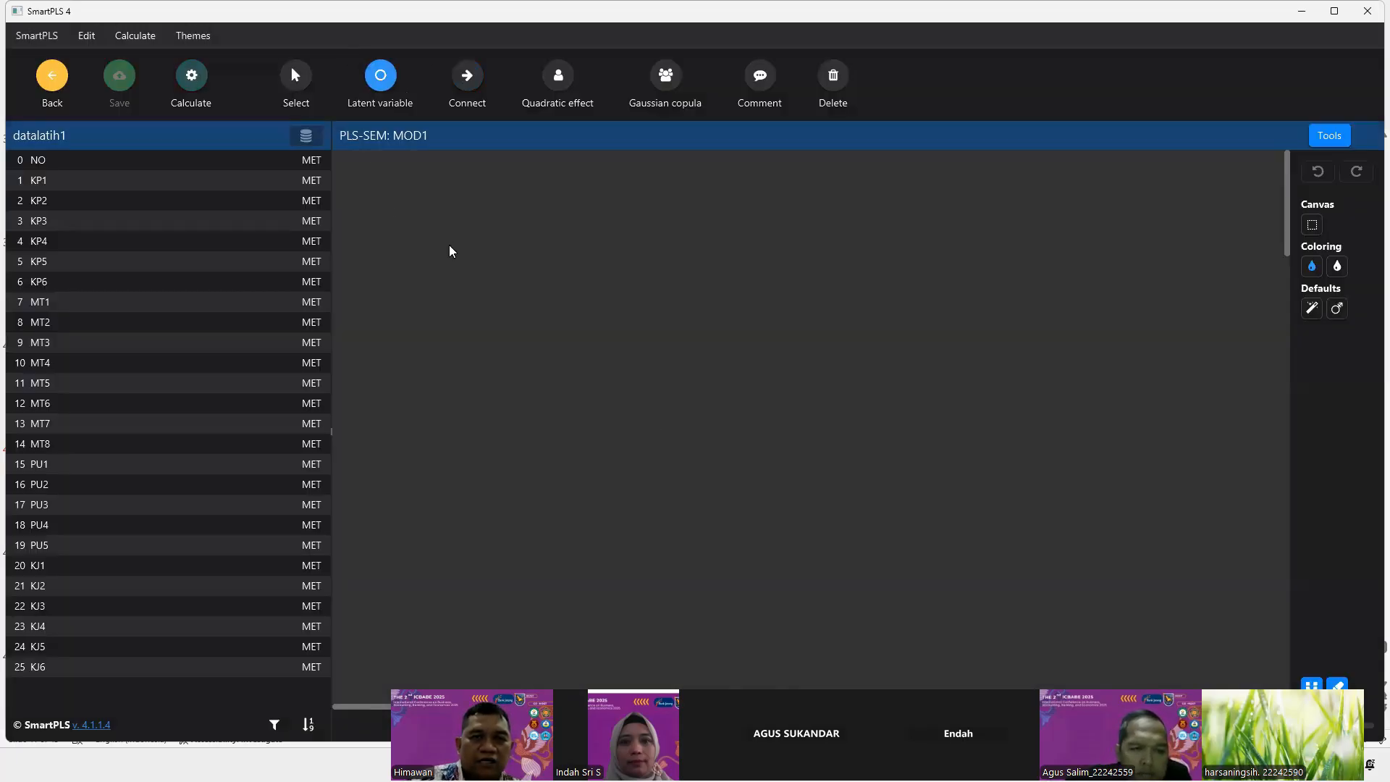
click(434, 217)
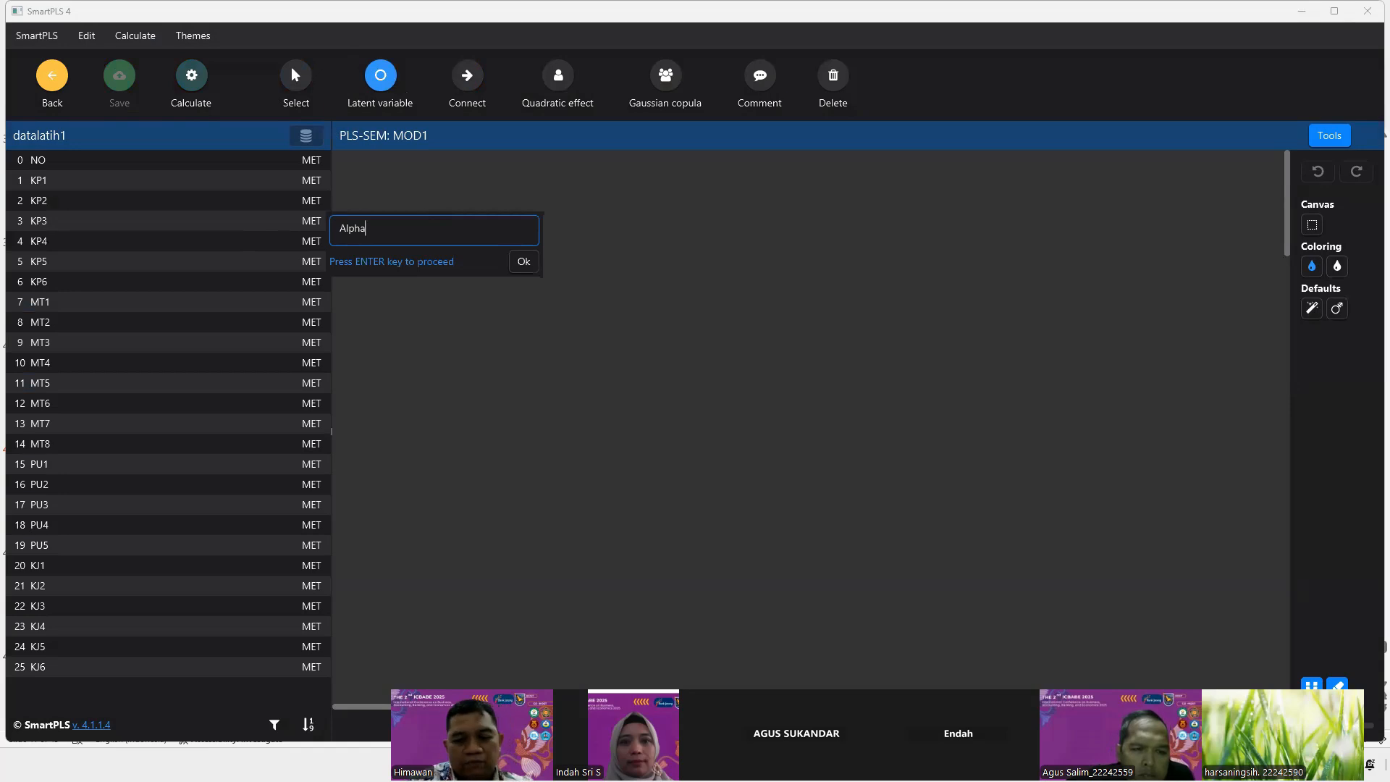
text(k)
key(ctrl+a)
text(Kepemimp)
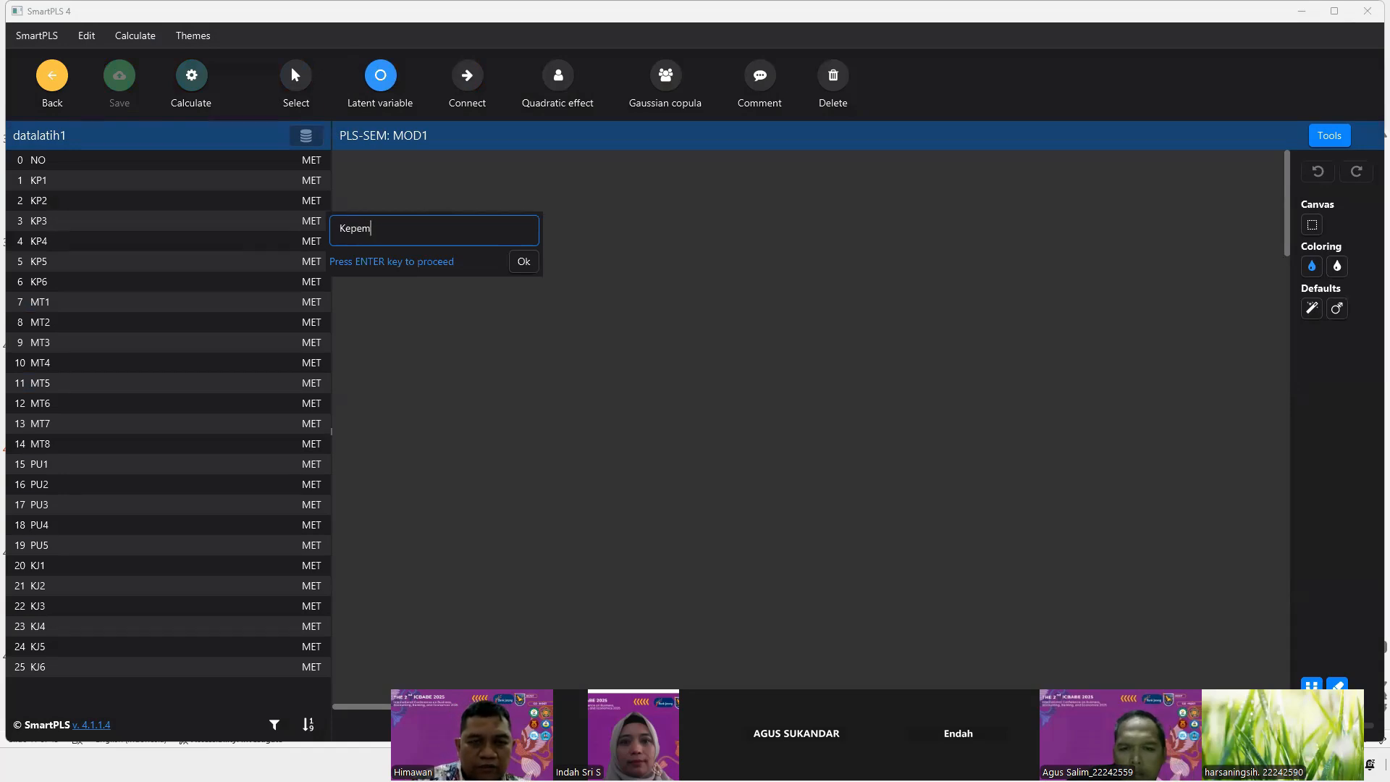
key(Return)
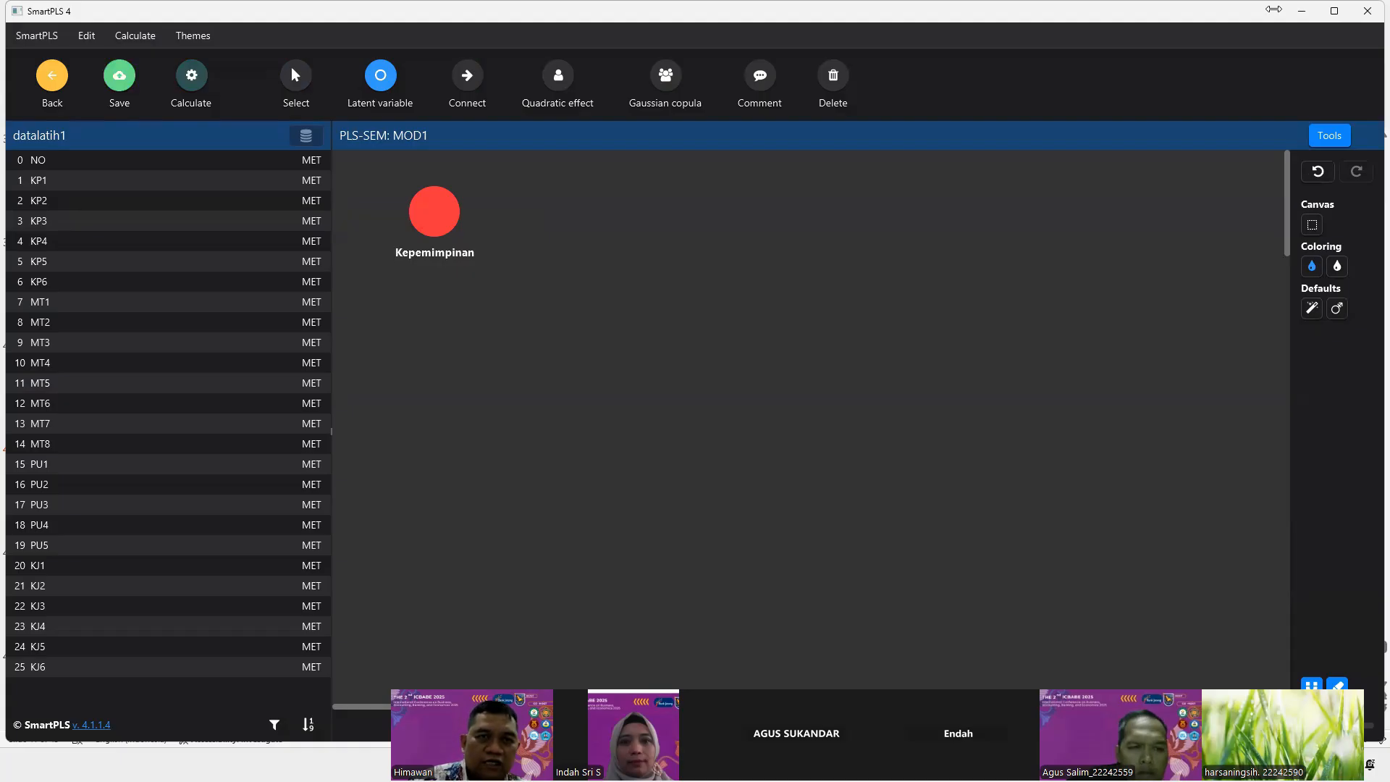
click(471, 364)
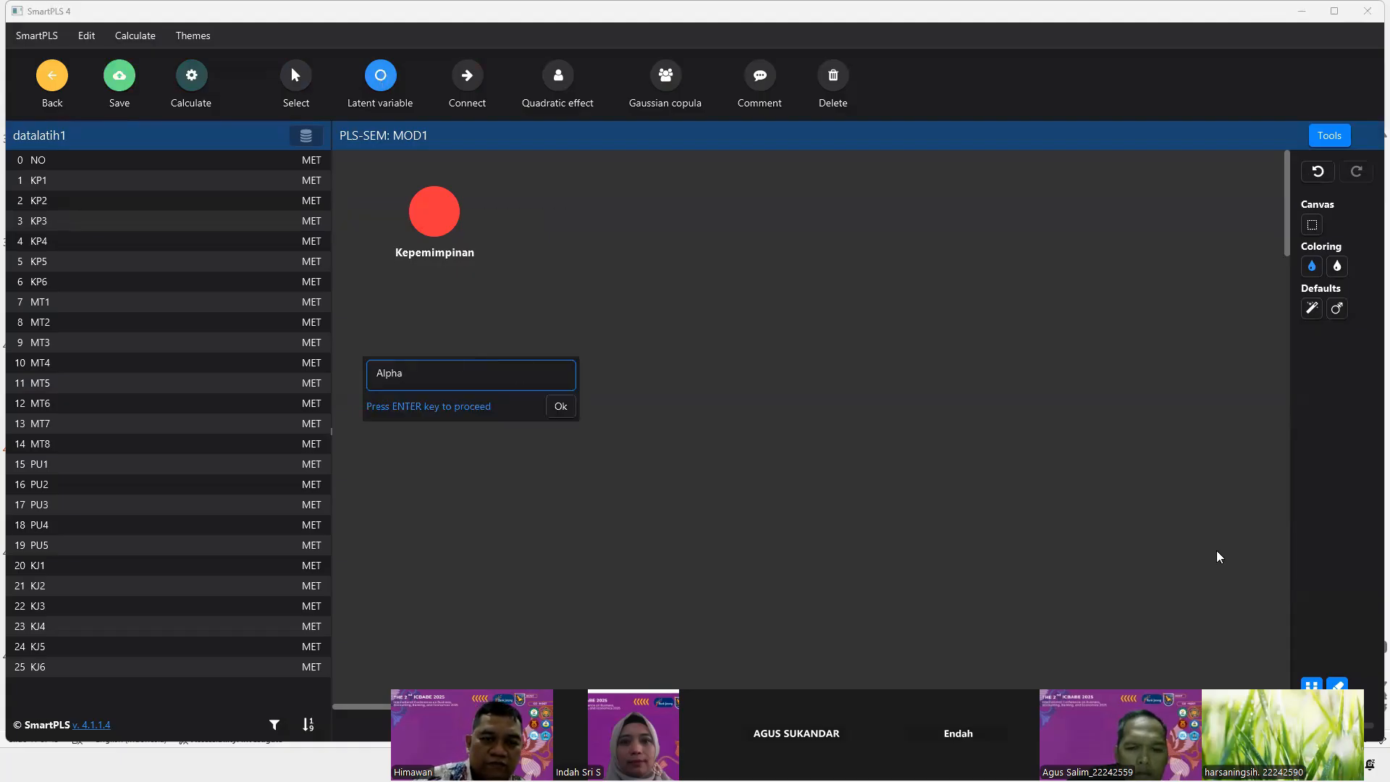
text(Motivasi Kerja)
key(Return)
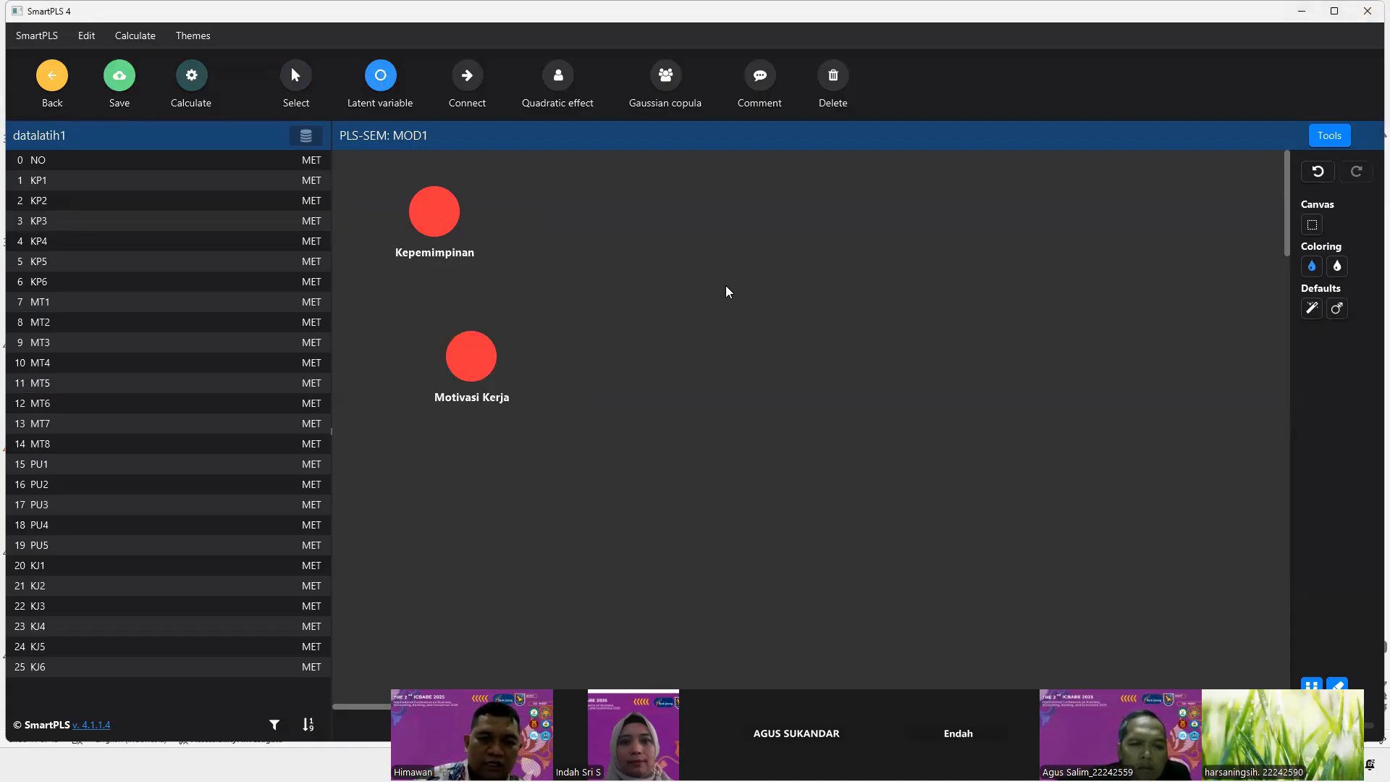
Add two more latent variables, Kepuasan Kerja beside Motivasi Kerja and Kinerja Karyawan further along
click(646, 398)
text(Kepuasan Kerja)
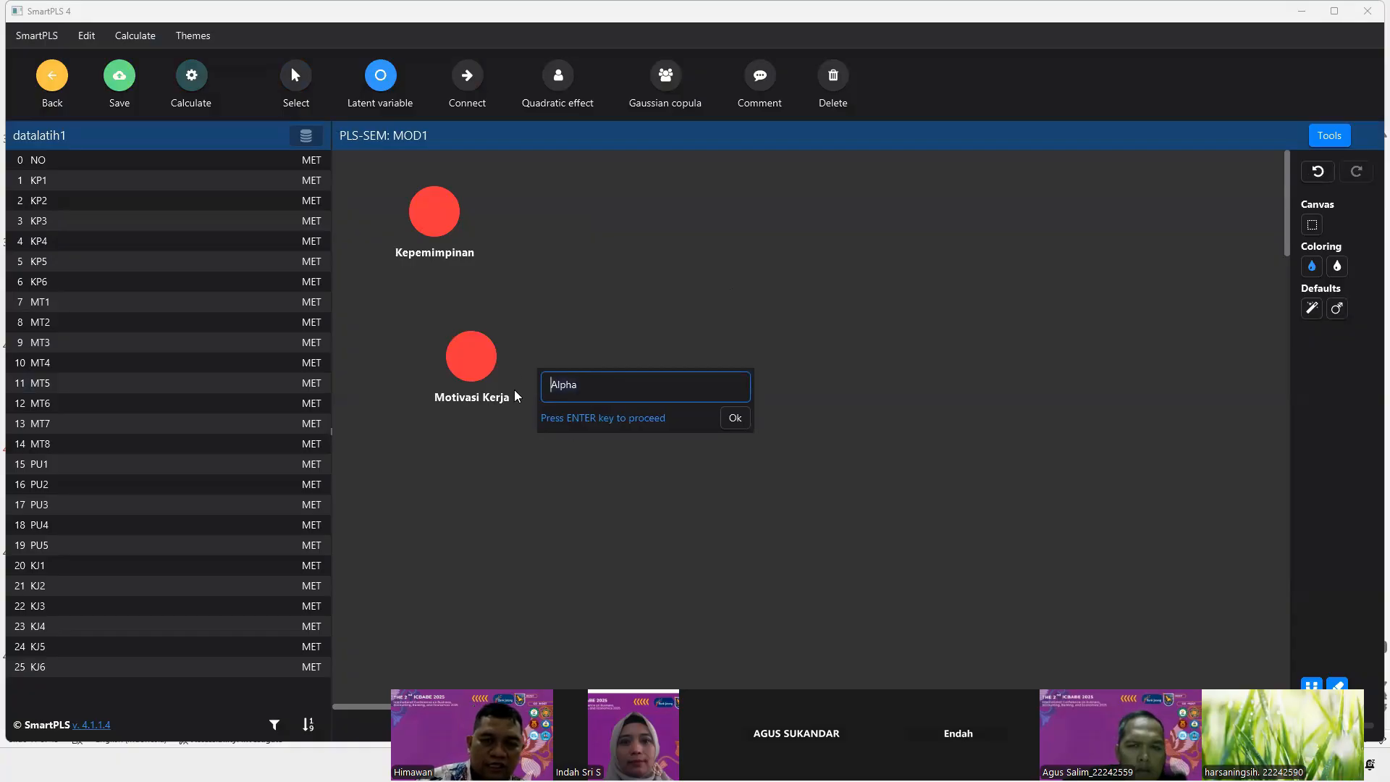
key(Return)
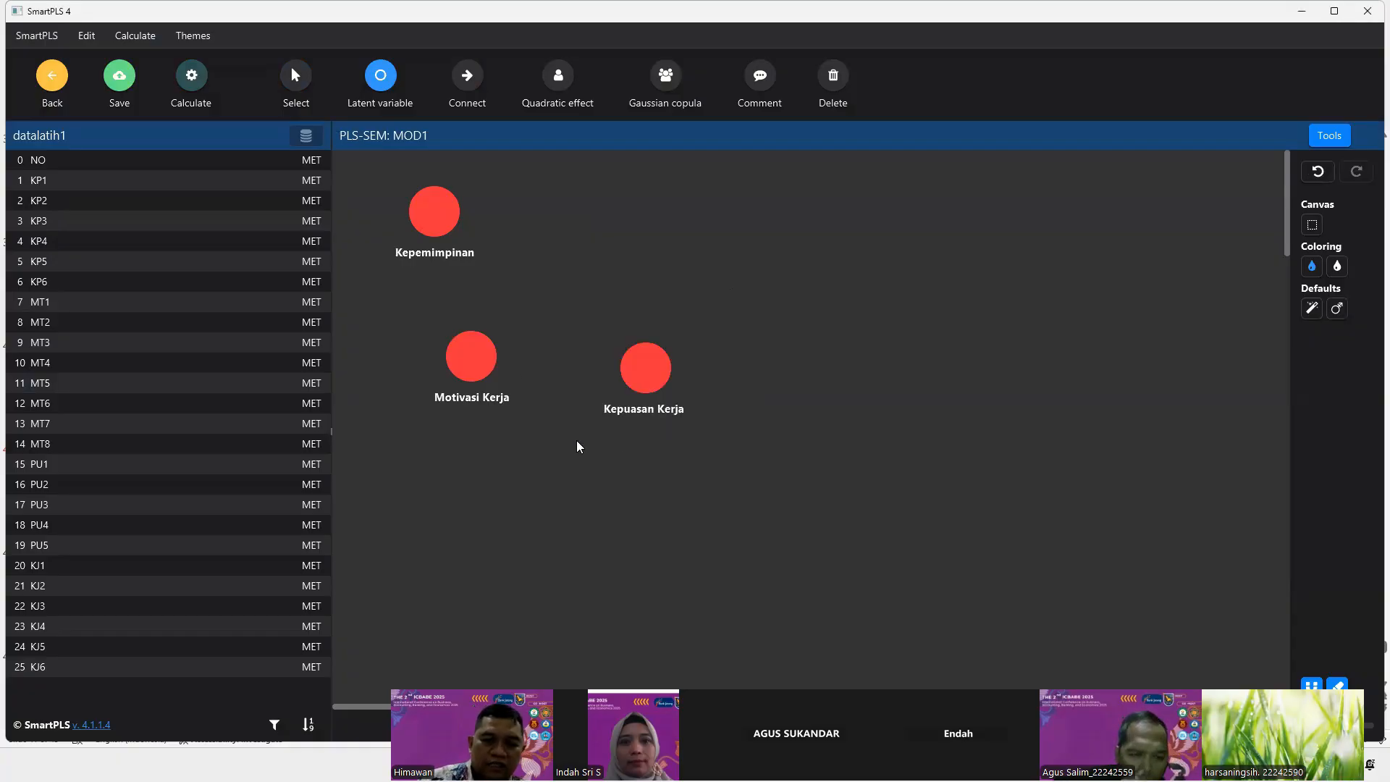
click(832, 345)
text(Kinerja Karyawan)
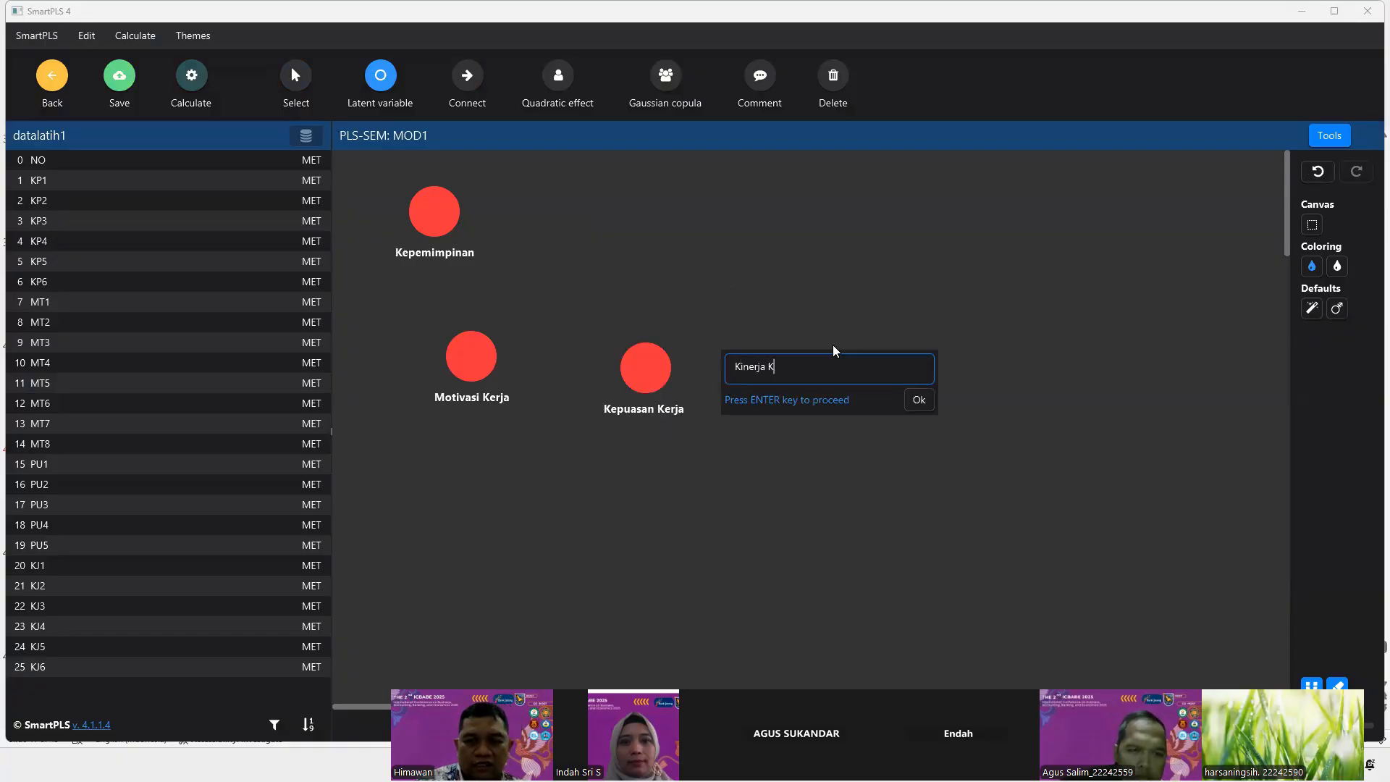
key(Return)
Rearrange the constructs with Motivasi Kerja below Kepemimpinan, Kinerja Karyawan between their heights, and Kepuasan Kerja below it
click(463, 85)
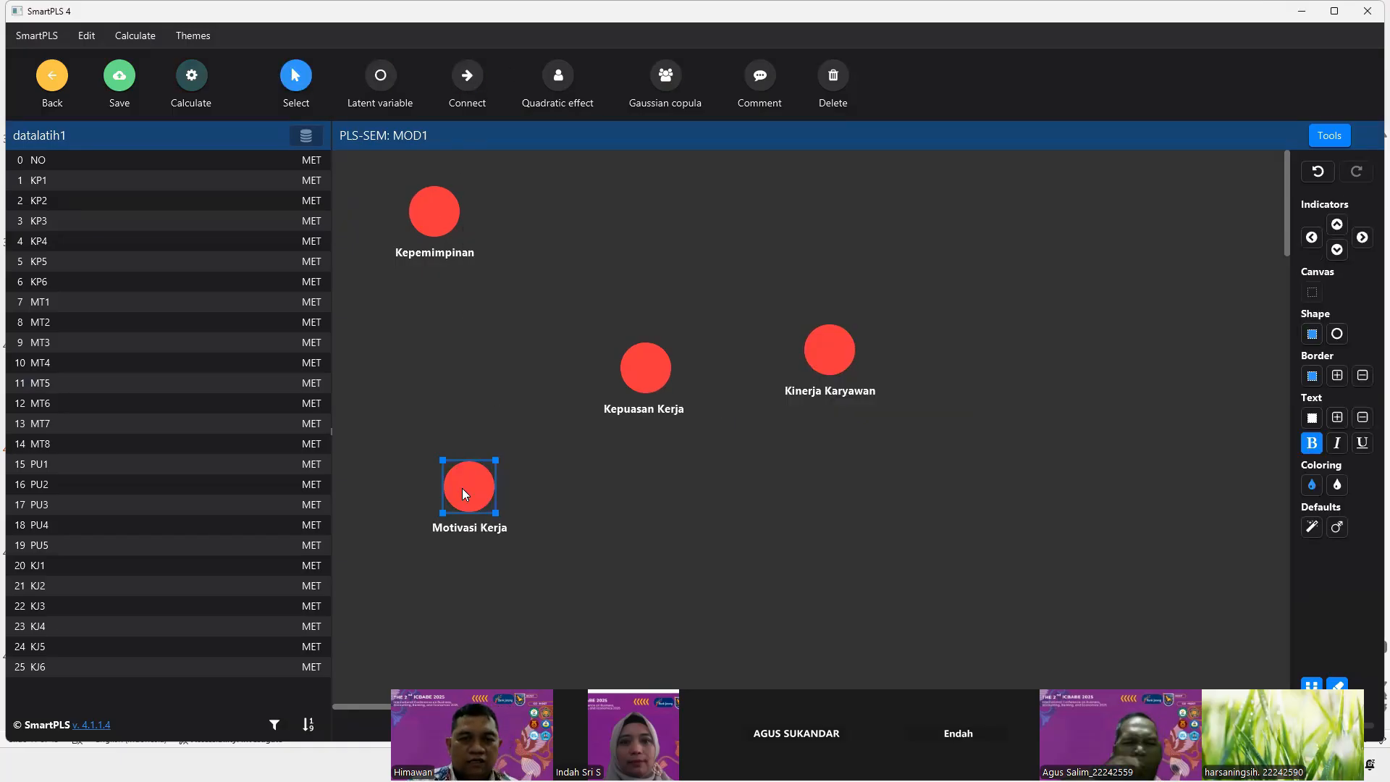
drag(462, 488, 428, 471)
drag(642, 375, 655, 512)
drag(828, 355, 752, 346)
Draw structural paths from Kepemimpinan and from Motivasi Kerja to Kinerja Karyawan
click(467, 75)
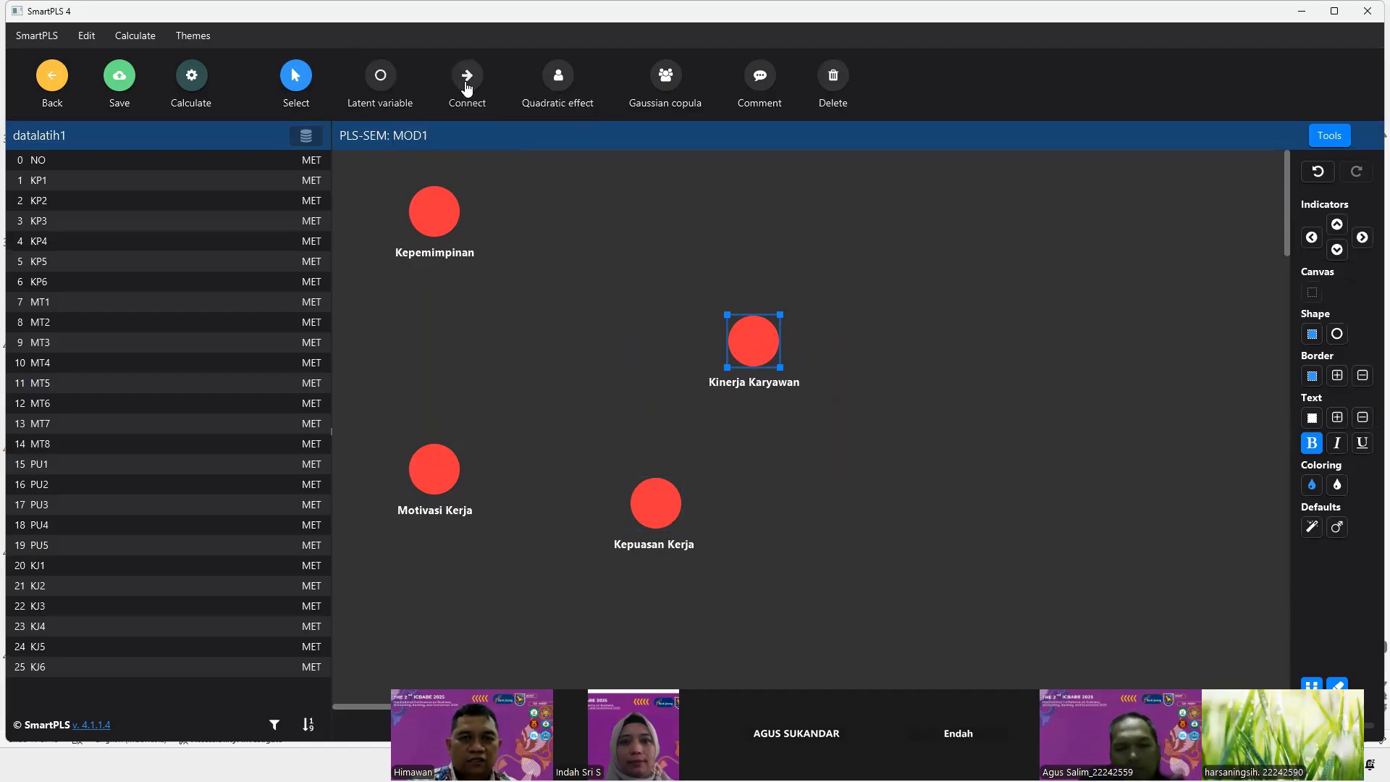
click(438, 208)
click(764, 351)
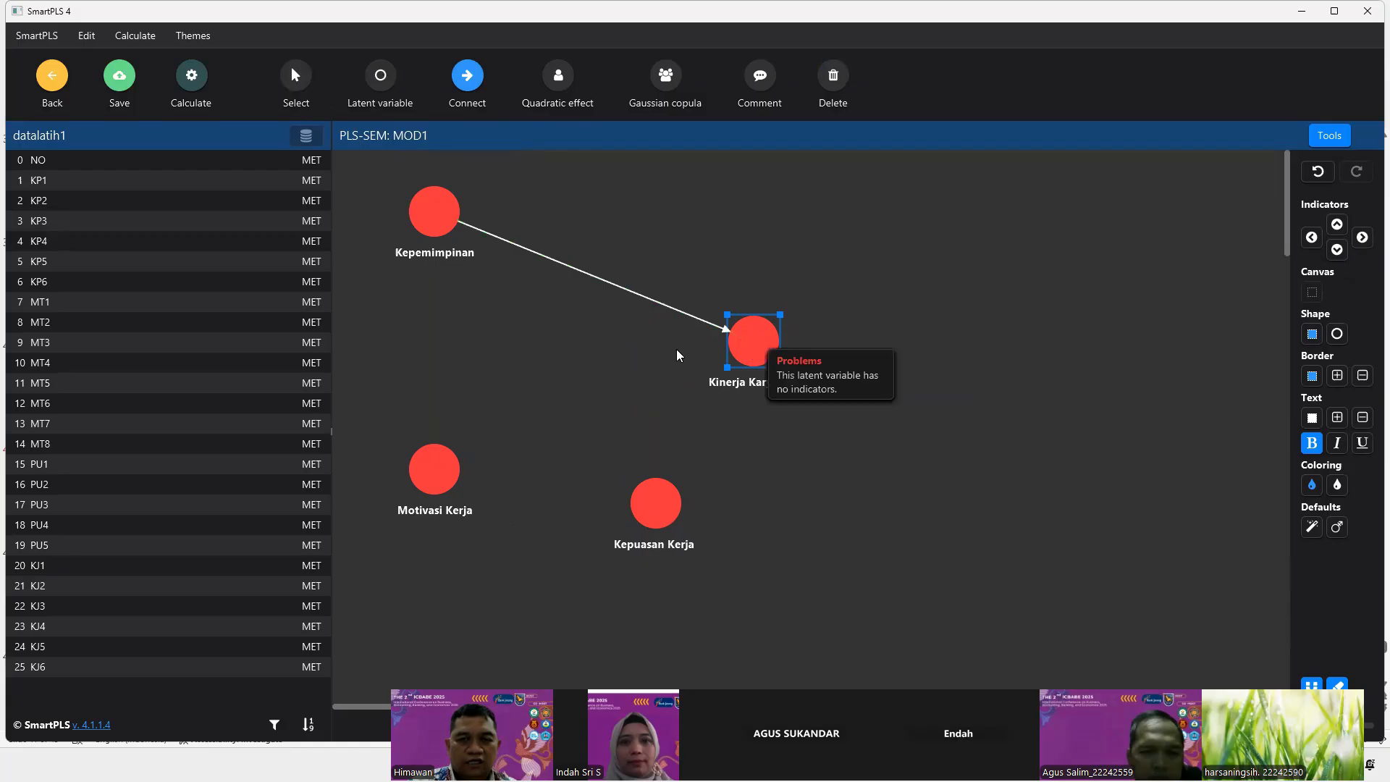
click(438, 470)
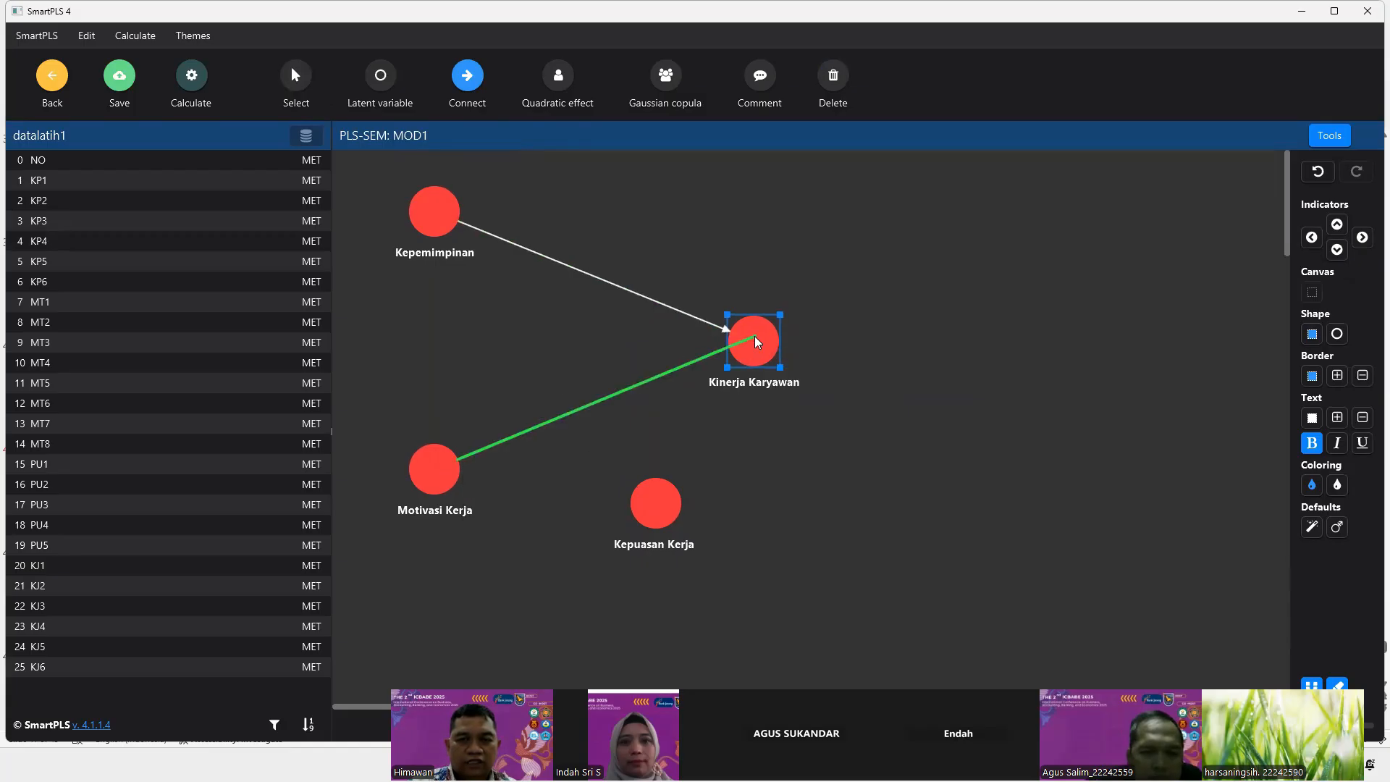
click(748, 345)
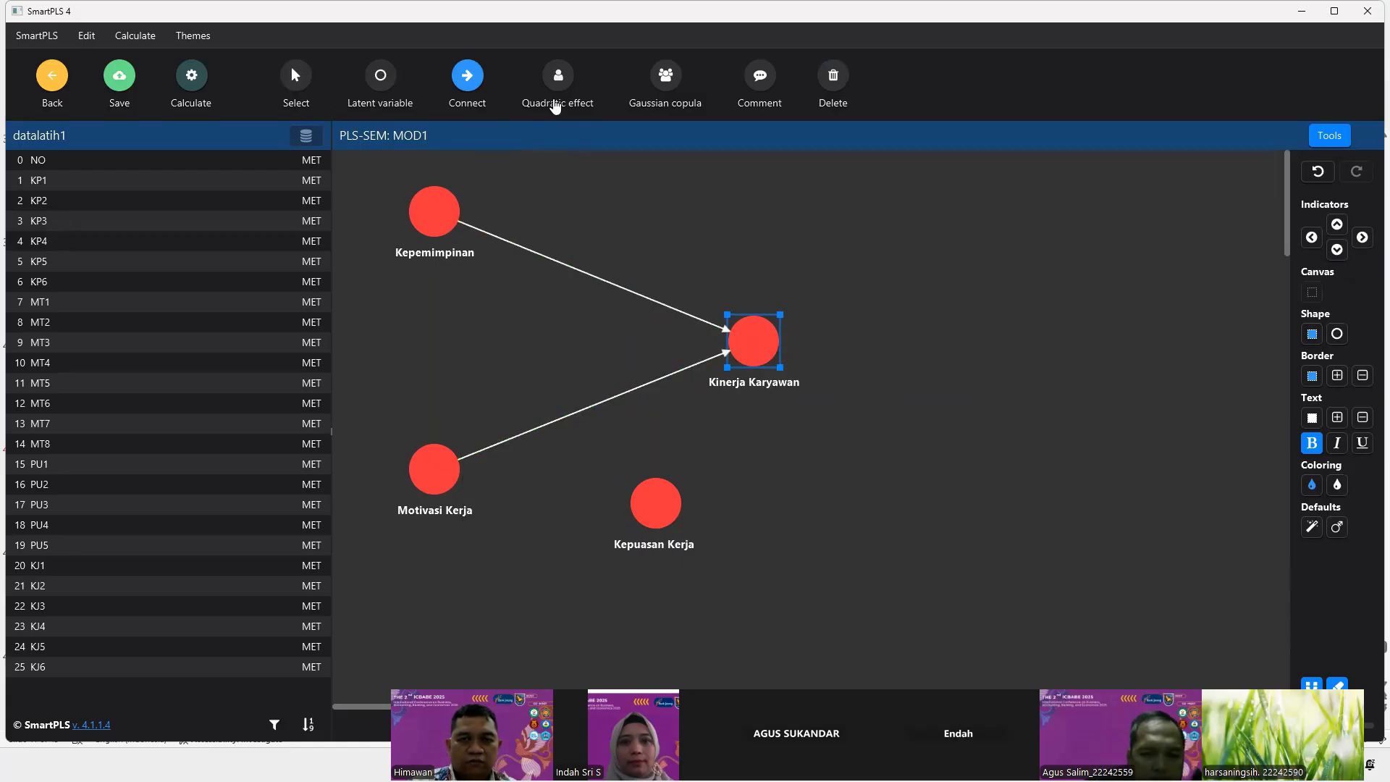
Make Kepuasan Kerja moderate both paths leading to Kinerja Karyawan
click(655, 503)
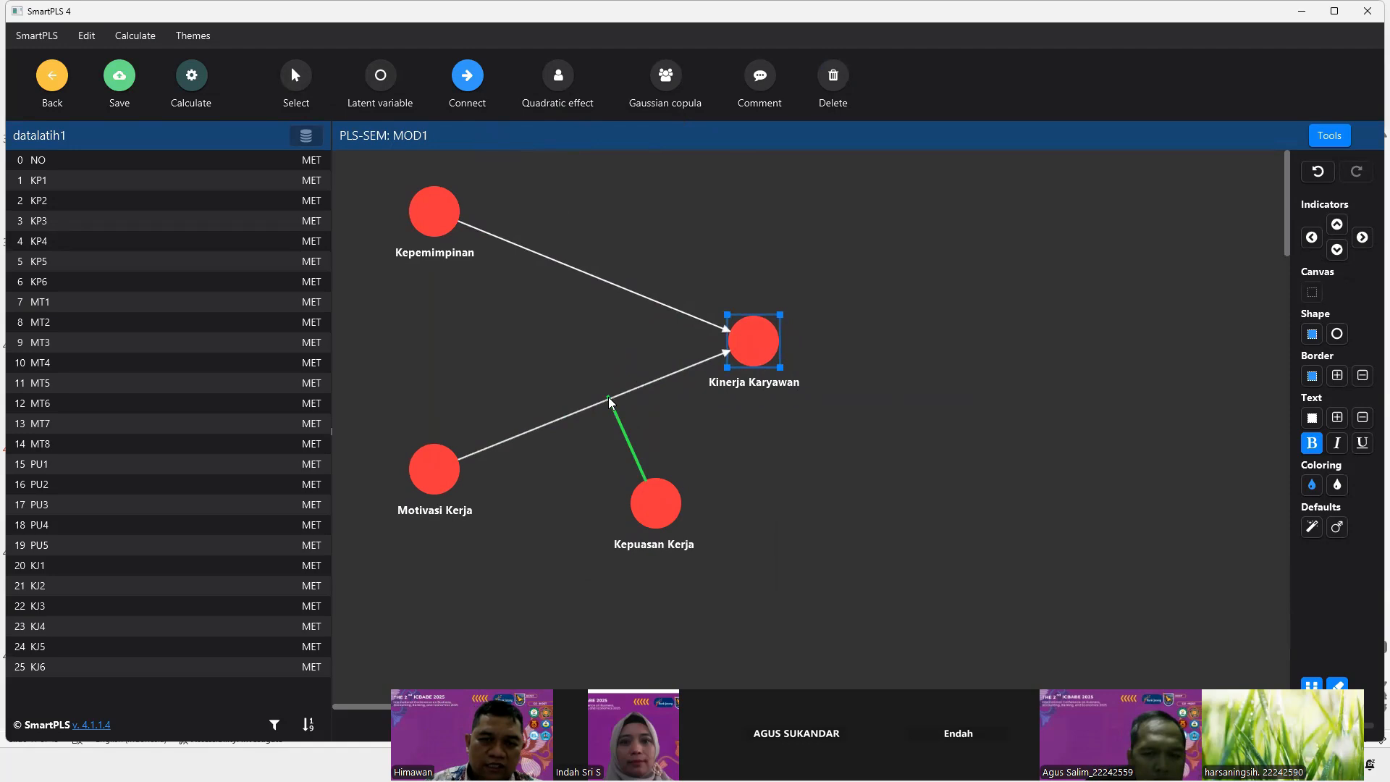
click(607, 401)
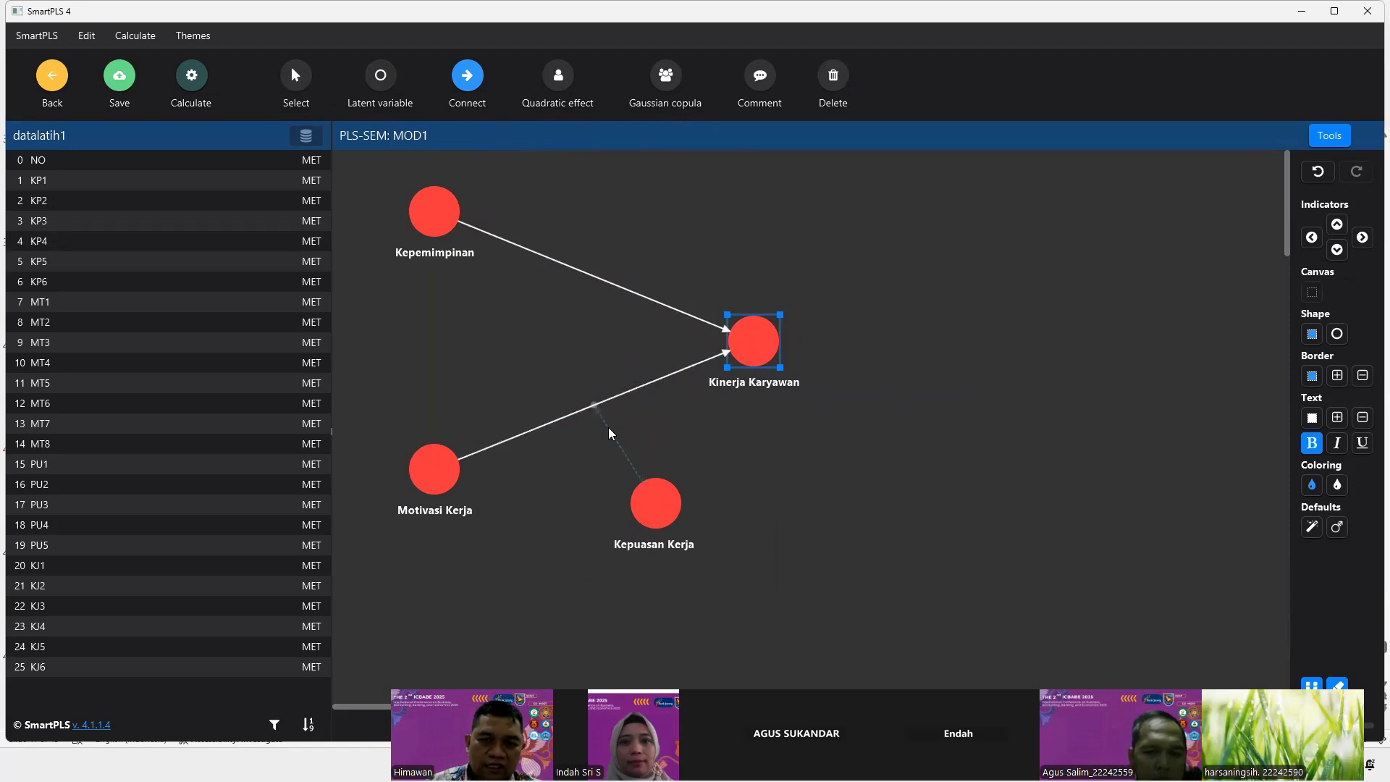
click(565, 270)
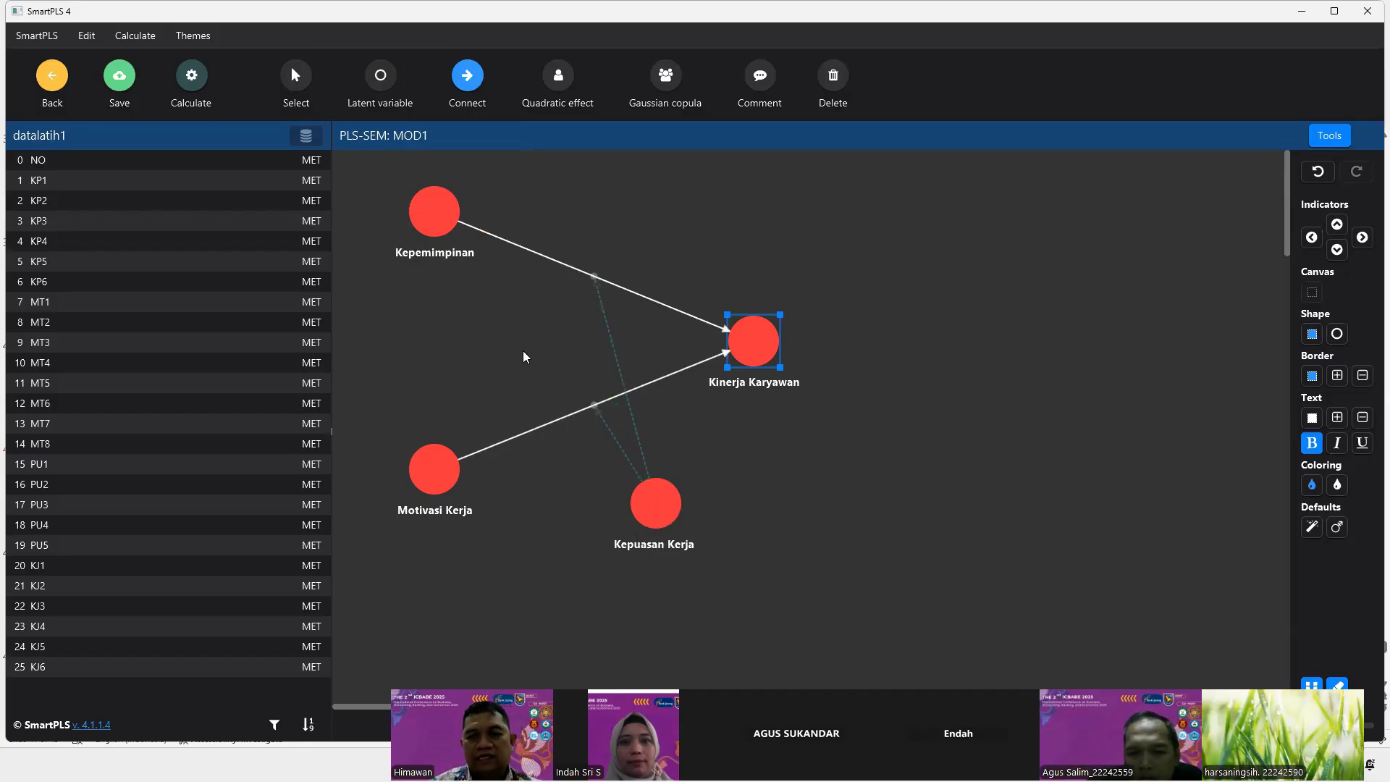
Assign indicators KP1 to KP6 to Kepemimpinan and set their indicator alignment to left
click(52, 181)
shift+click(52, 285)
drag(53, 223, 316, 225)
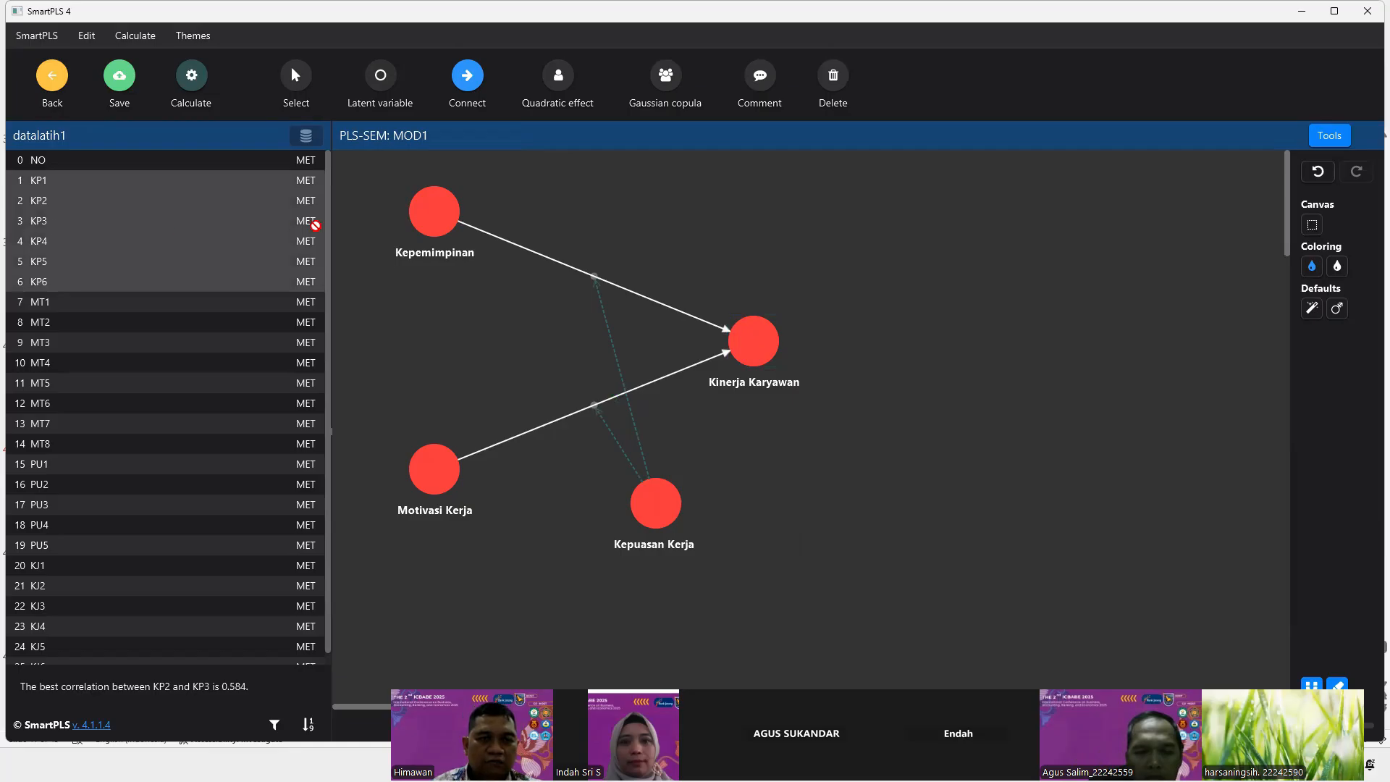
drag(432, 214, 431, 213)
double_click(431, 213)
click(644, 478)
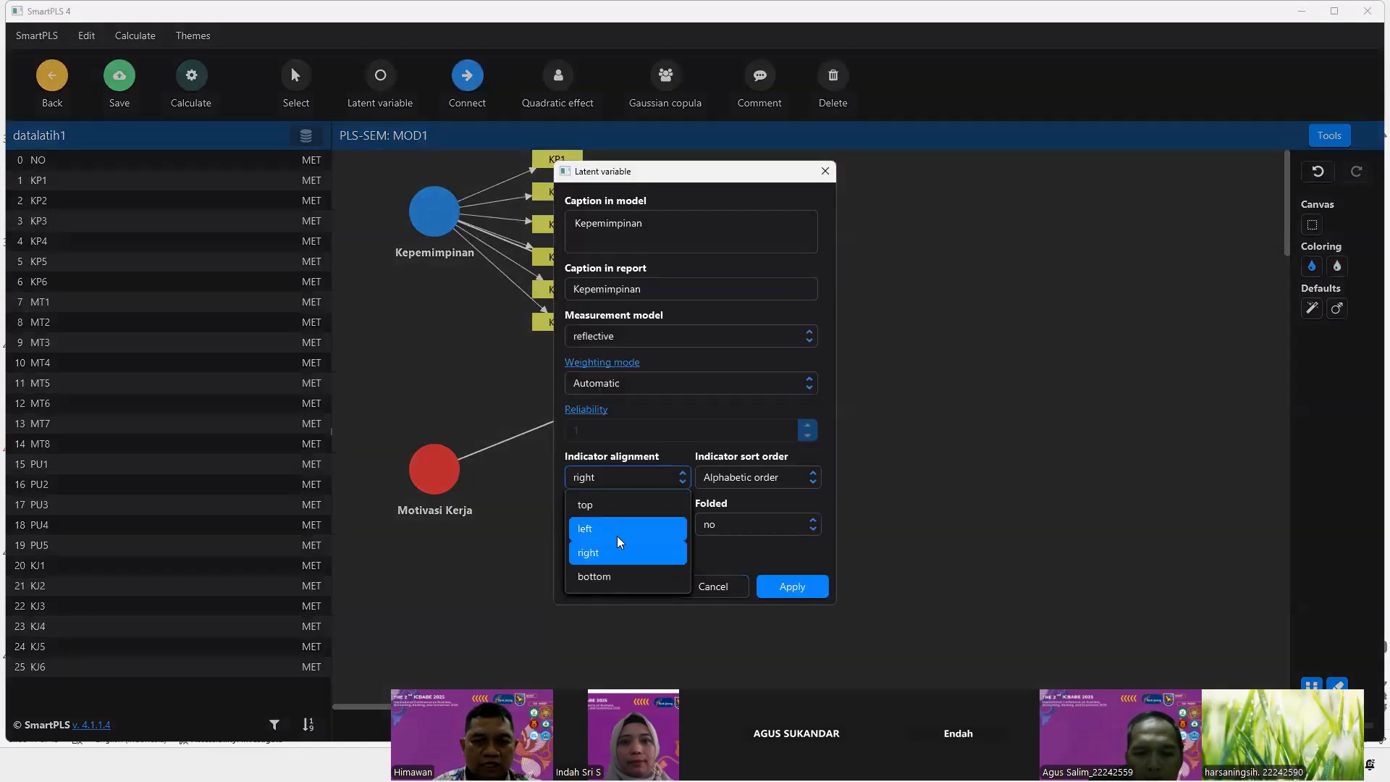
click(620, 530)
key(Return)
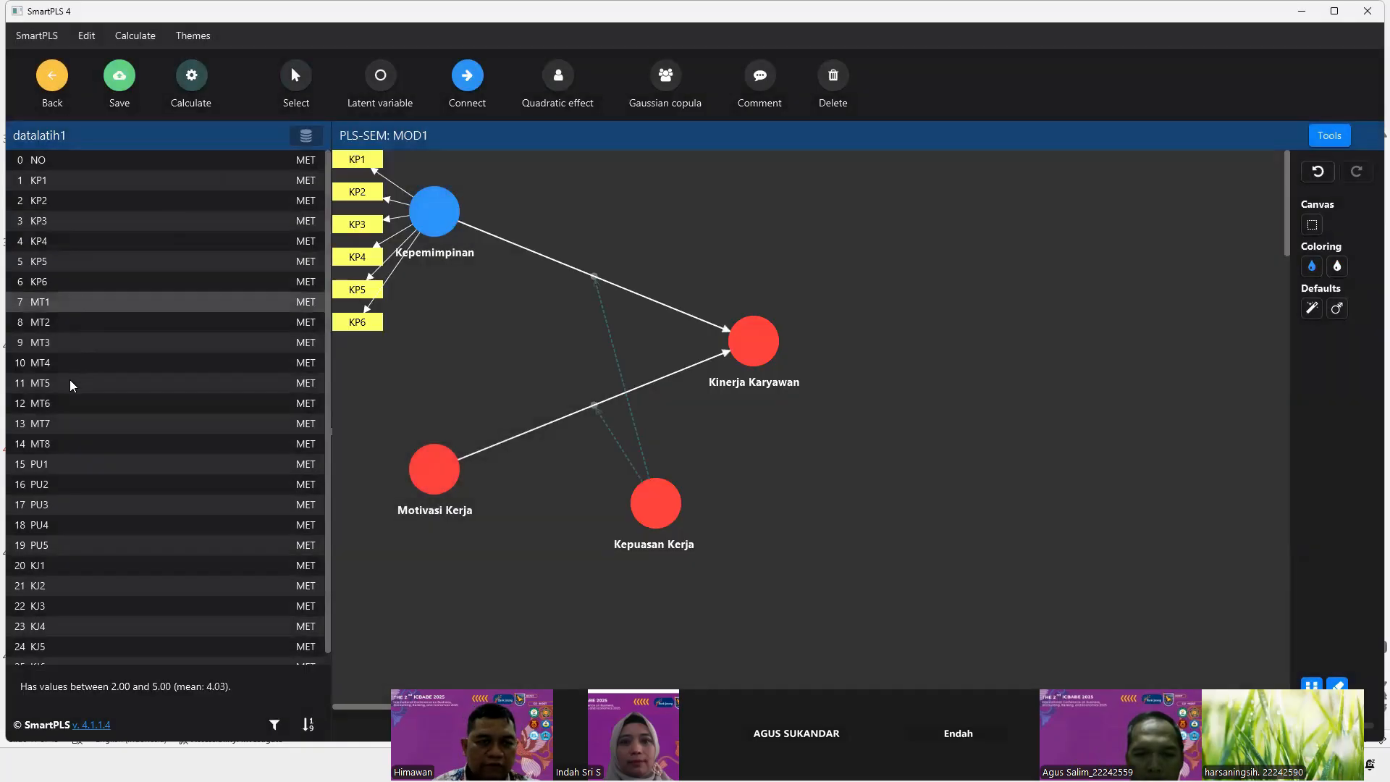
Assign MT1 to MT8, aligned left, to Motivasi Kerja, PU1 to PU5 to Kepuasan Kerja, and KJ1 to KJ5 to Kinerja Karyawan
shift+click(57, 445)
drag(58, 444, 435, 469)
click(46, 483)
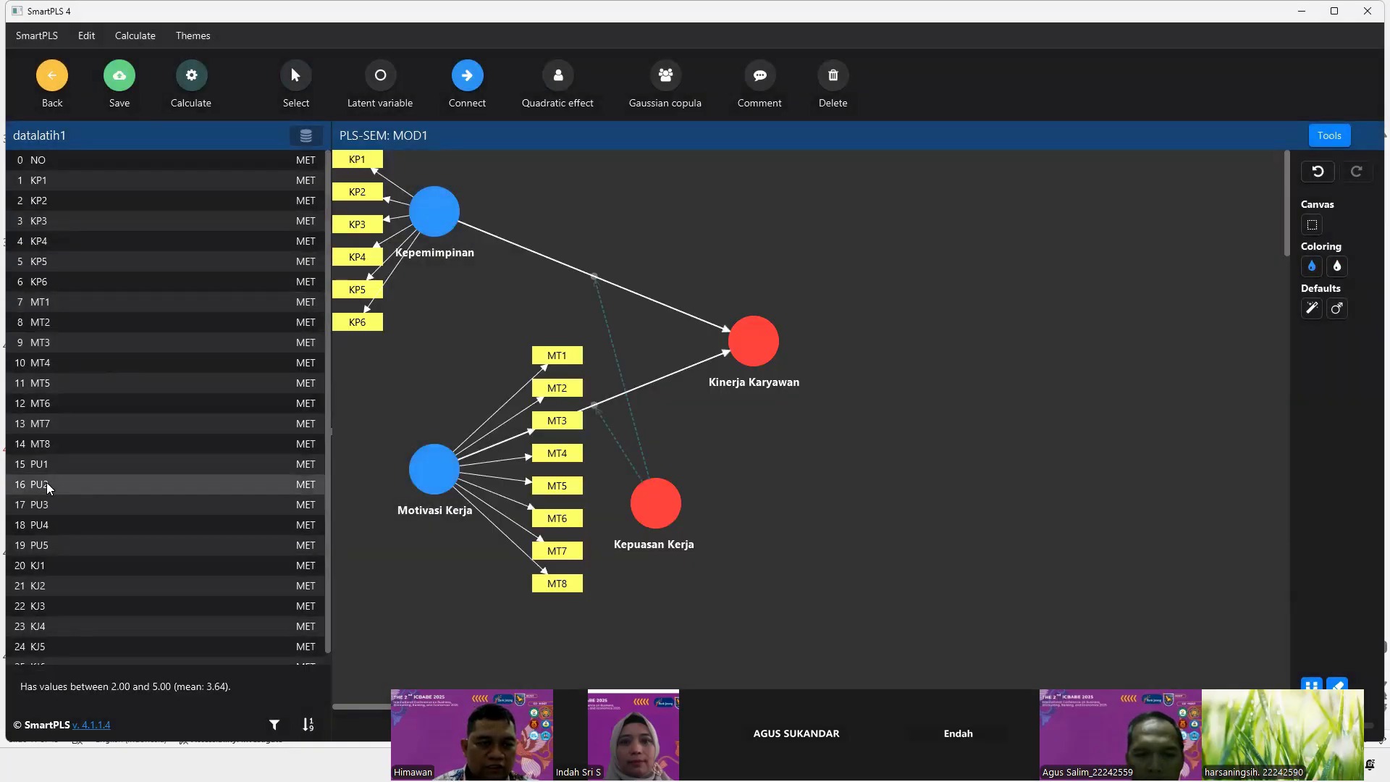
click(55, 464)
shift+click(59, 544)
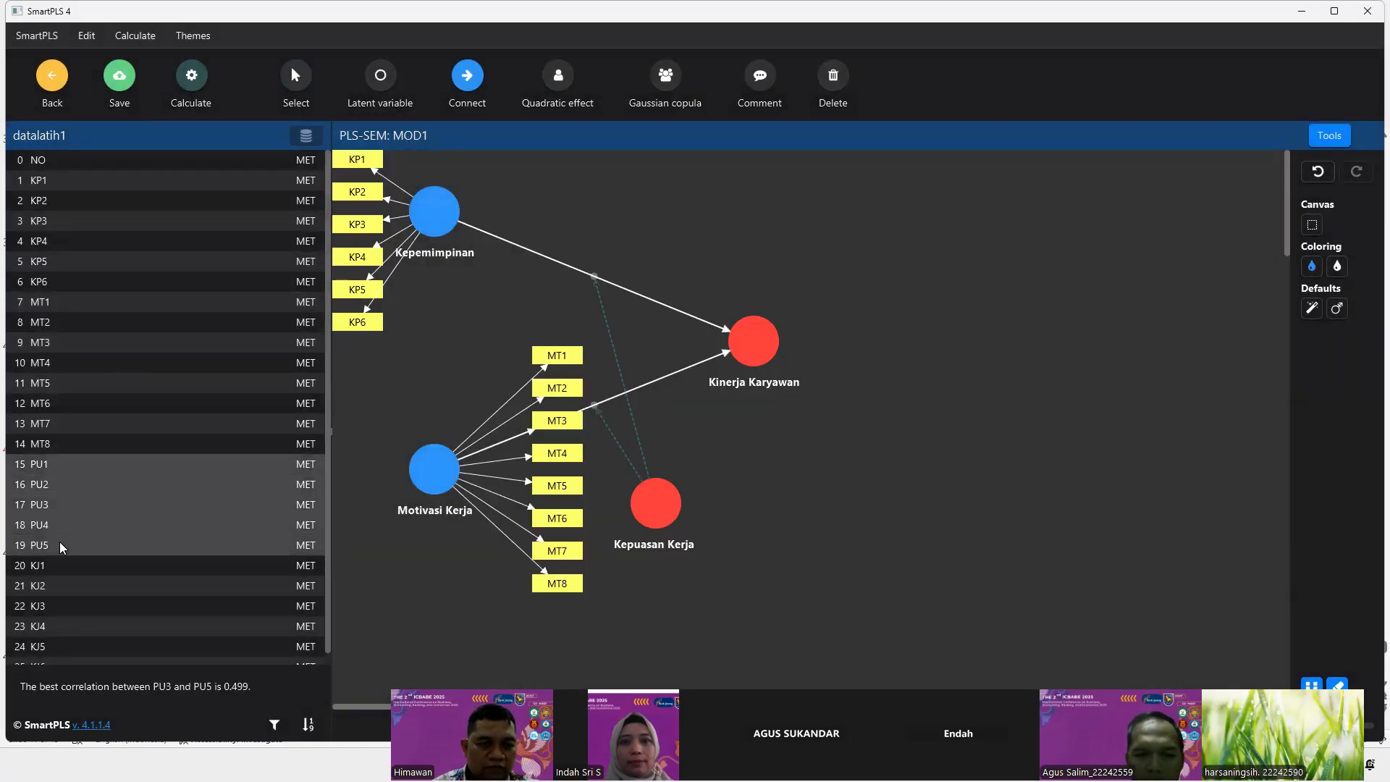
drag(55, 524, 655, 503)
click(61, 572)
Reposition Kepuasan Kerja just below Kinerja Karyawan and set its indicator alignment to bottom
drag(721, 518, 731, 485)
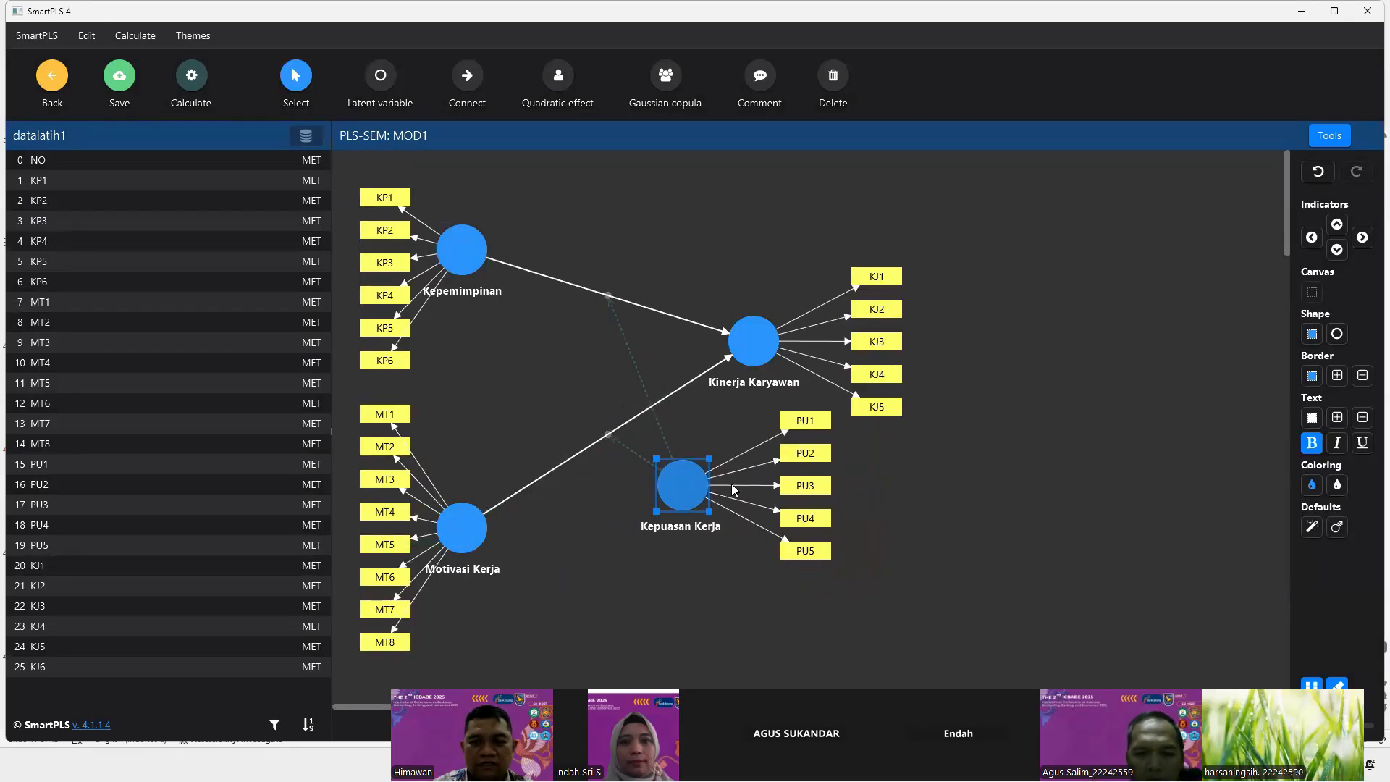
double_click(657, 467)
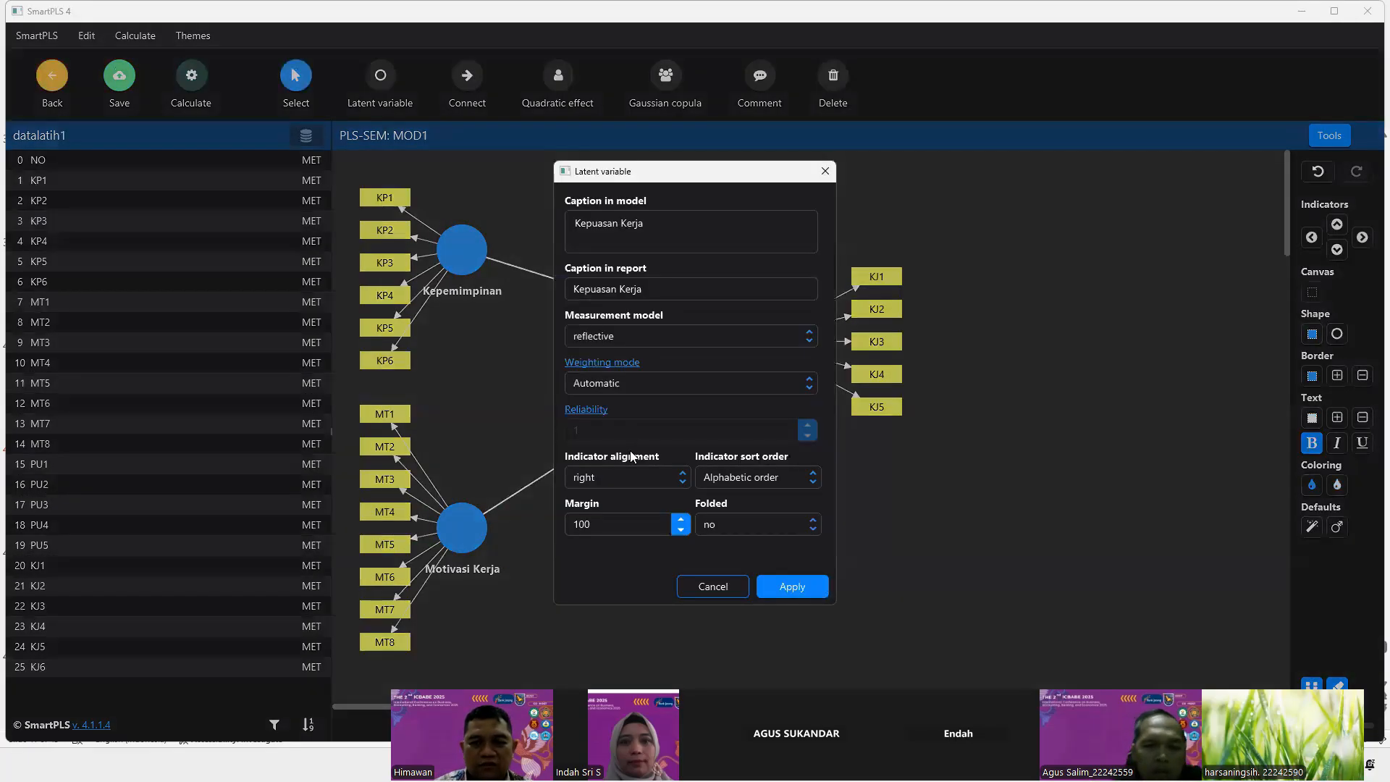
click(681, 482)
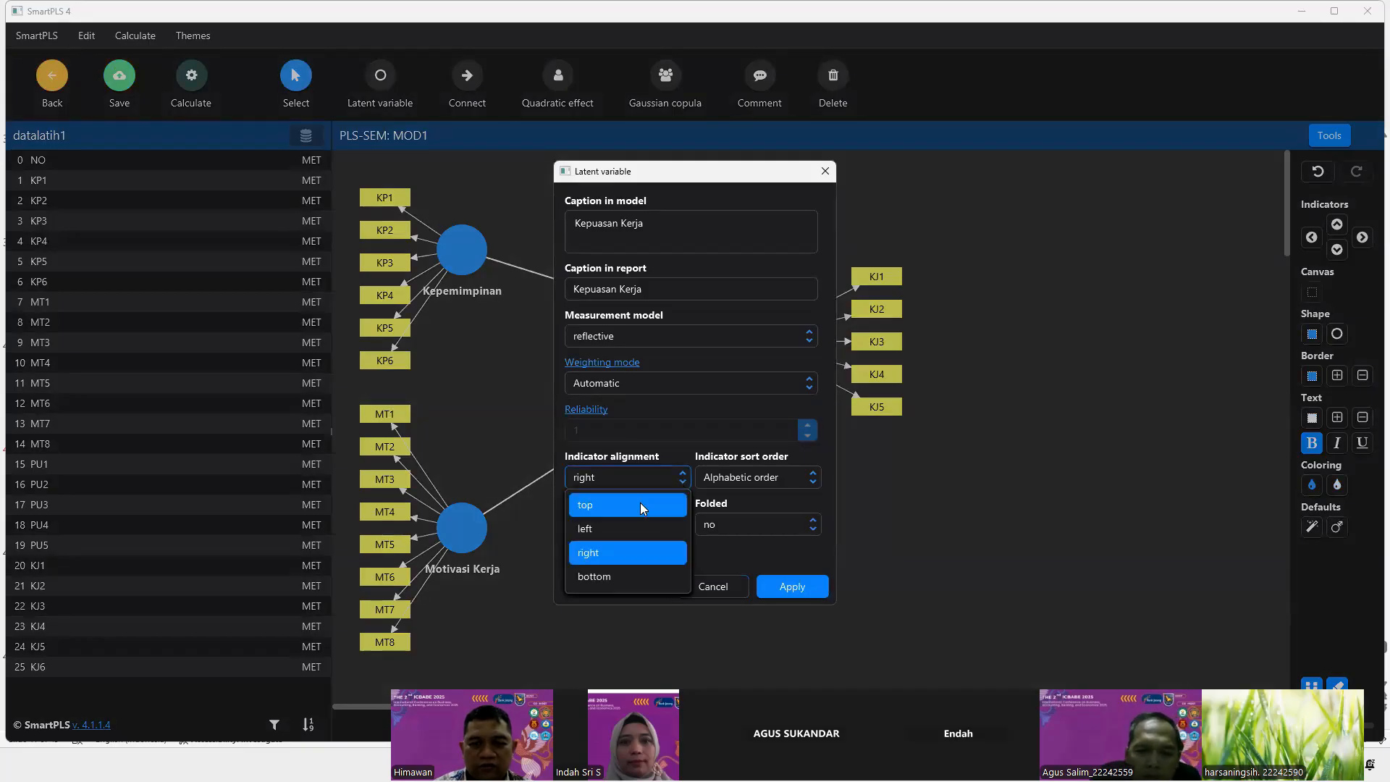
click(625, 566)
click(792, 586)
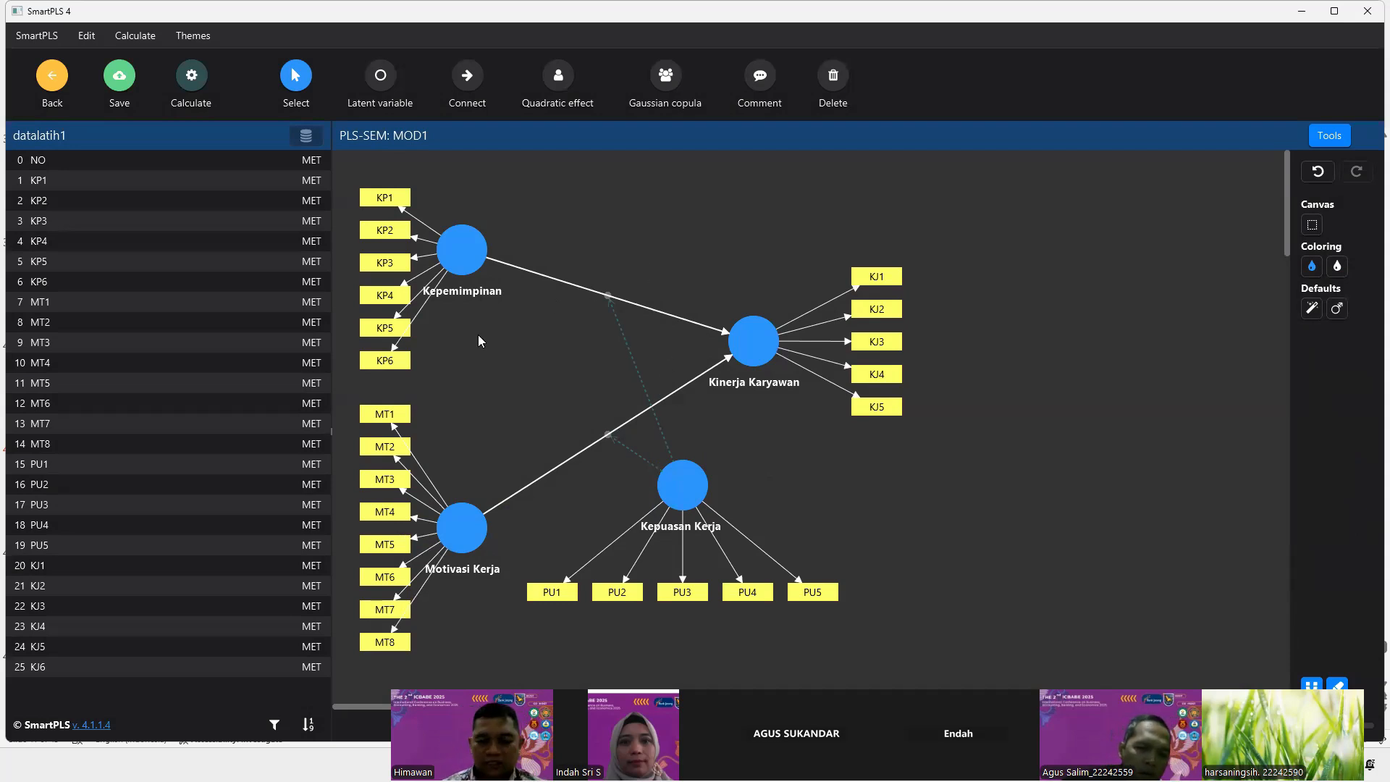
Delete the indicators KP4, KP6, MT5, PU2 and PU4 from the model
key(Delete)
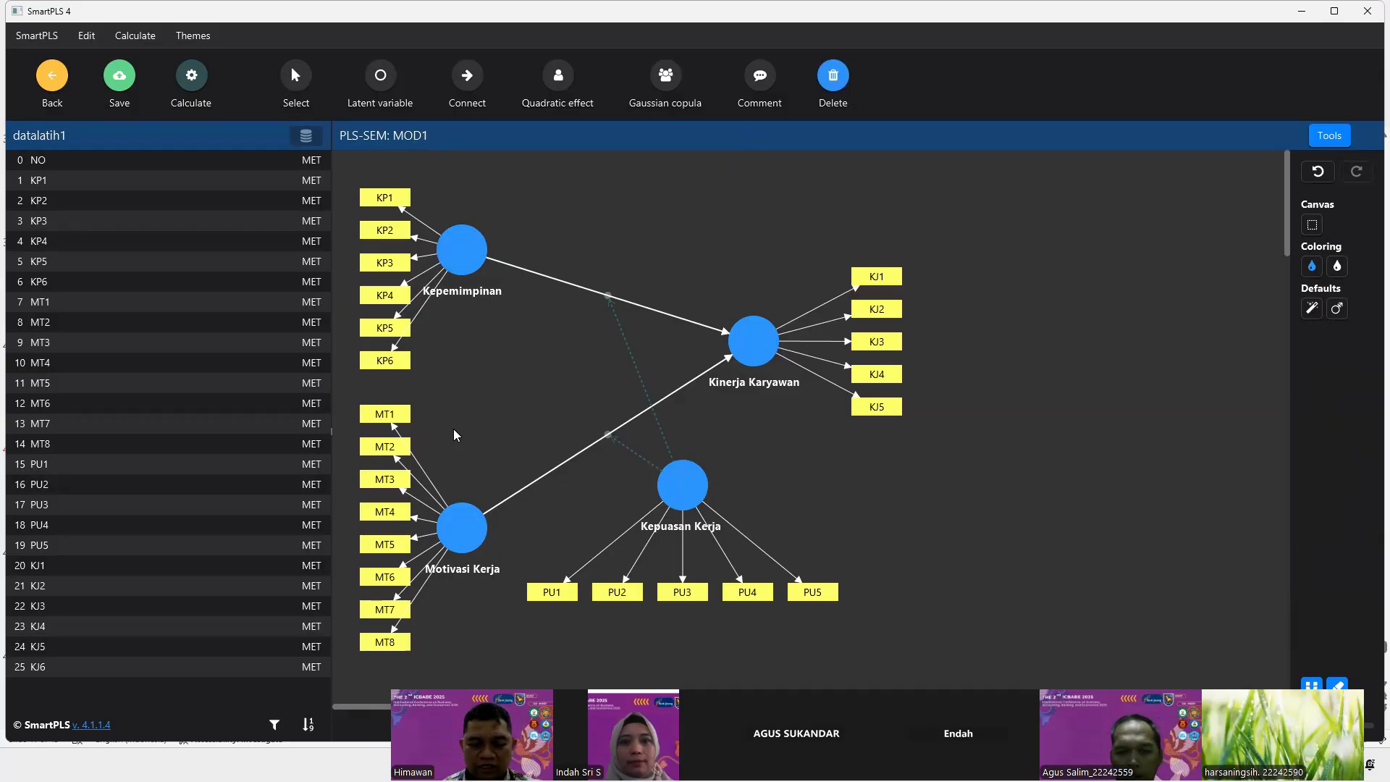
click(416, 287)
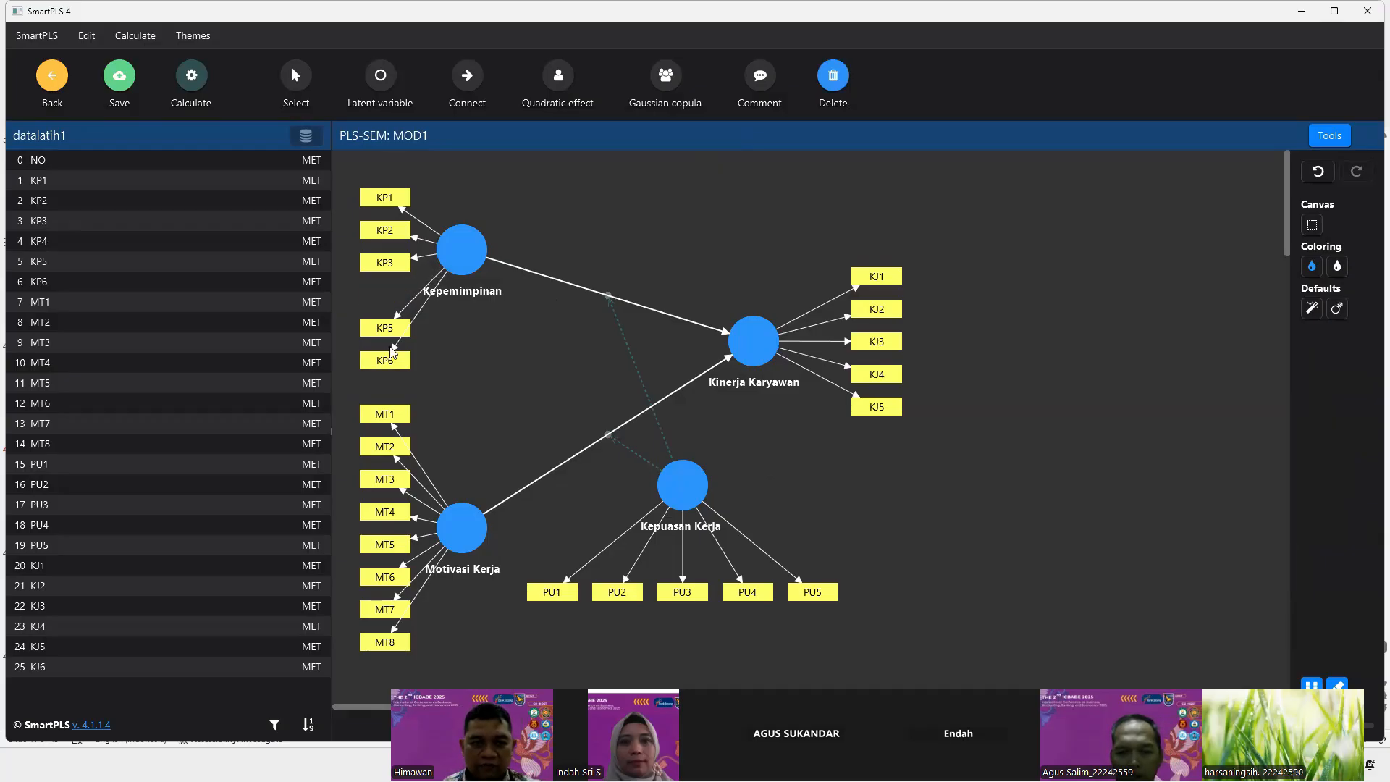
click(418, 322)
click(419, 543)
click(615, 593)
click(732, 594)
Run the PLS-SEM algorithm with the Path weighting scheme and standardized results, and check the outer loadings as matrix and list
click(191, 75)
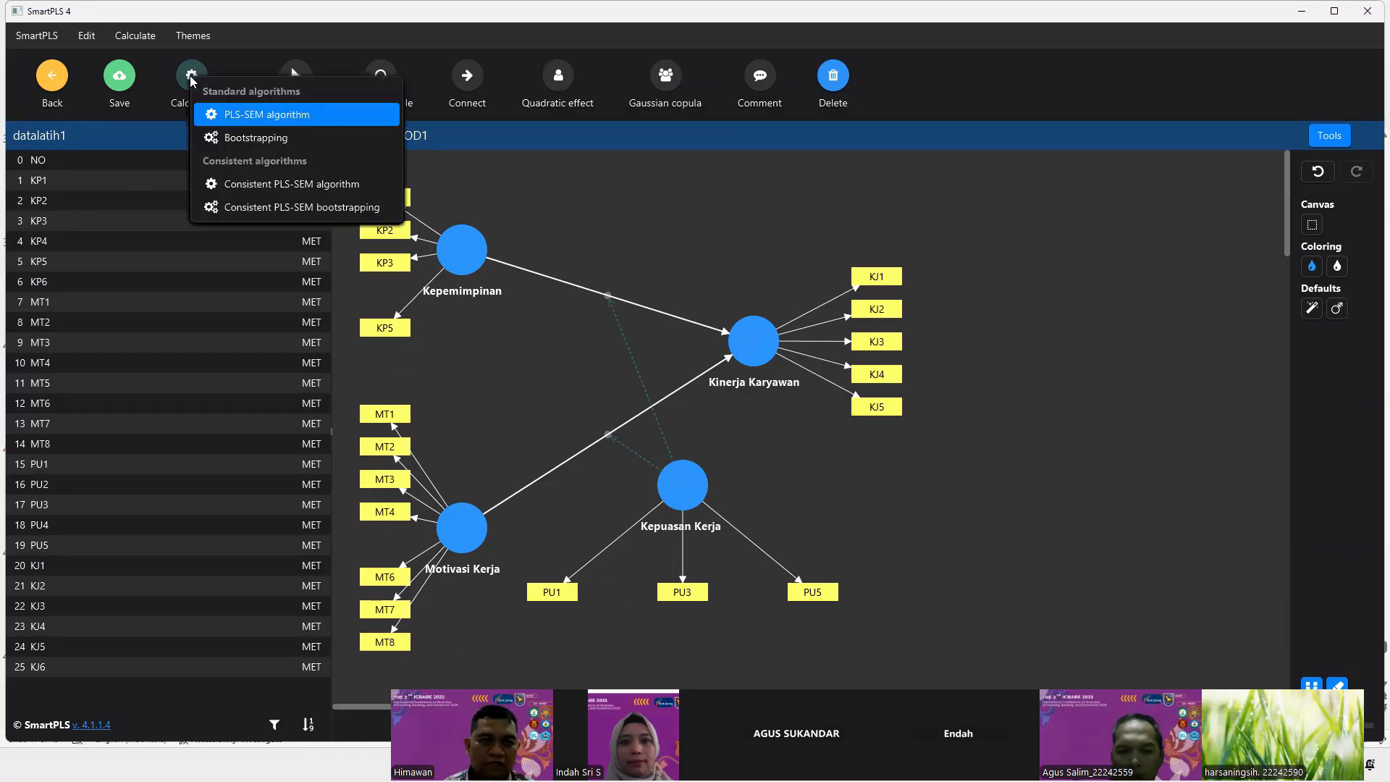
click(326, 114)
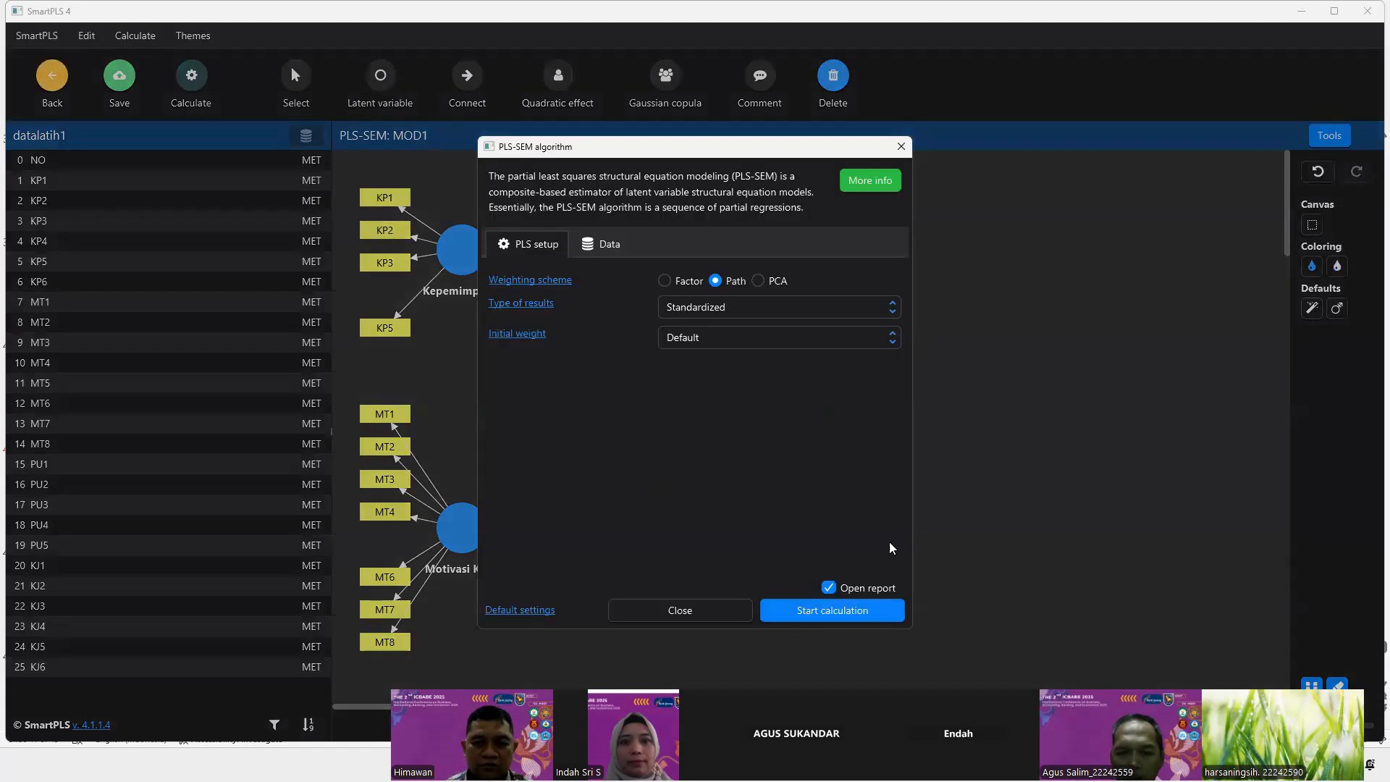
click(854, 609)
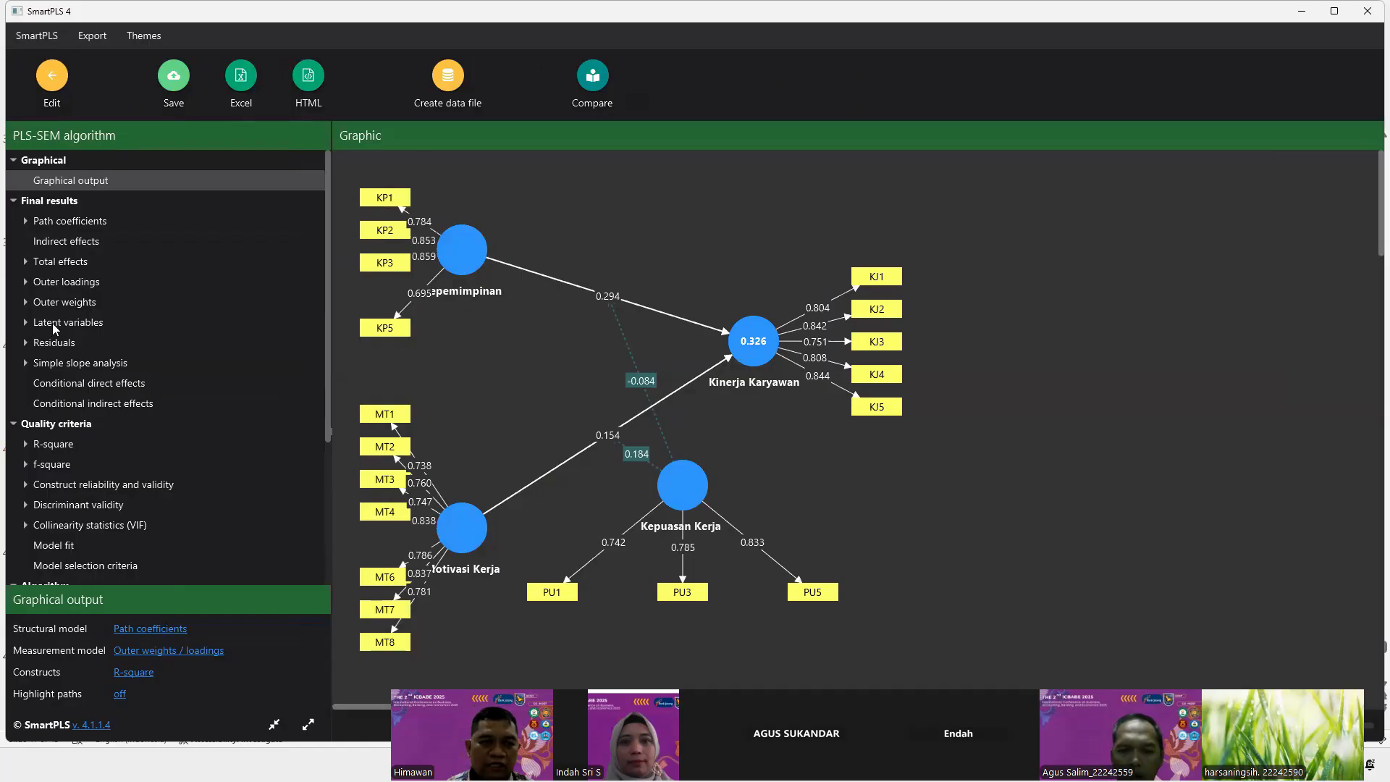
click(70, 286)
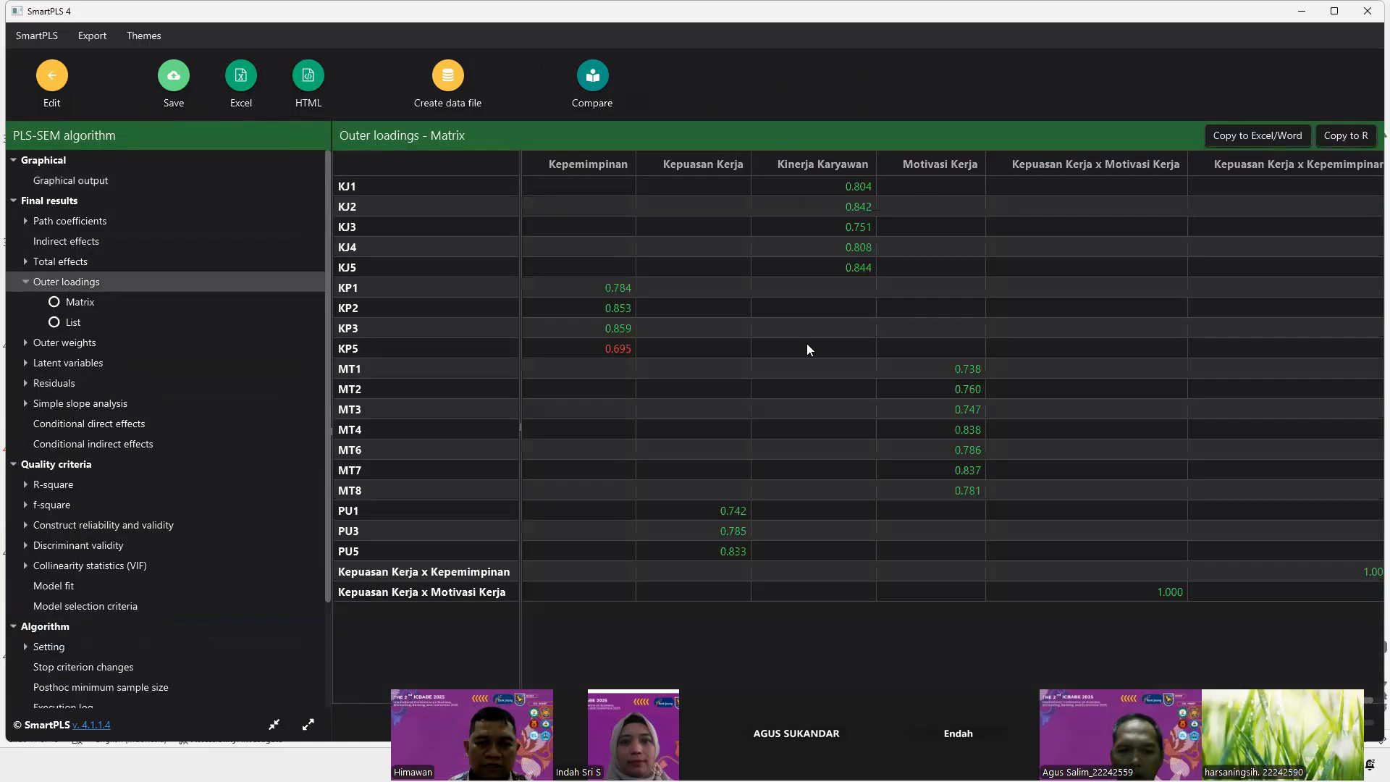
click(54, 325)
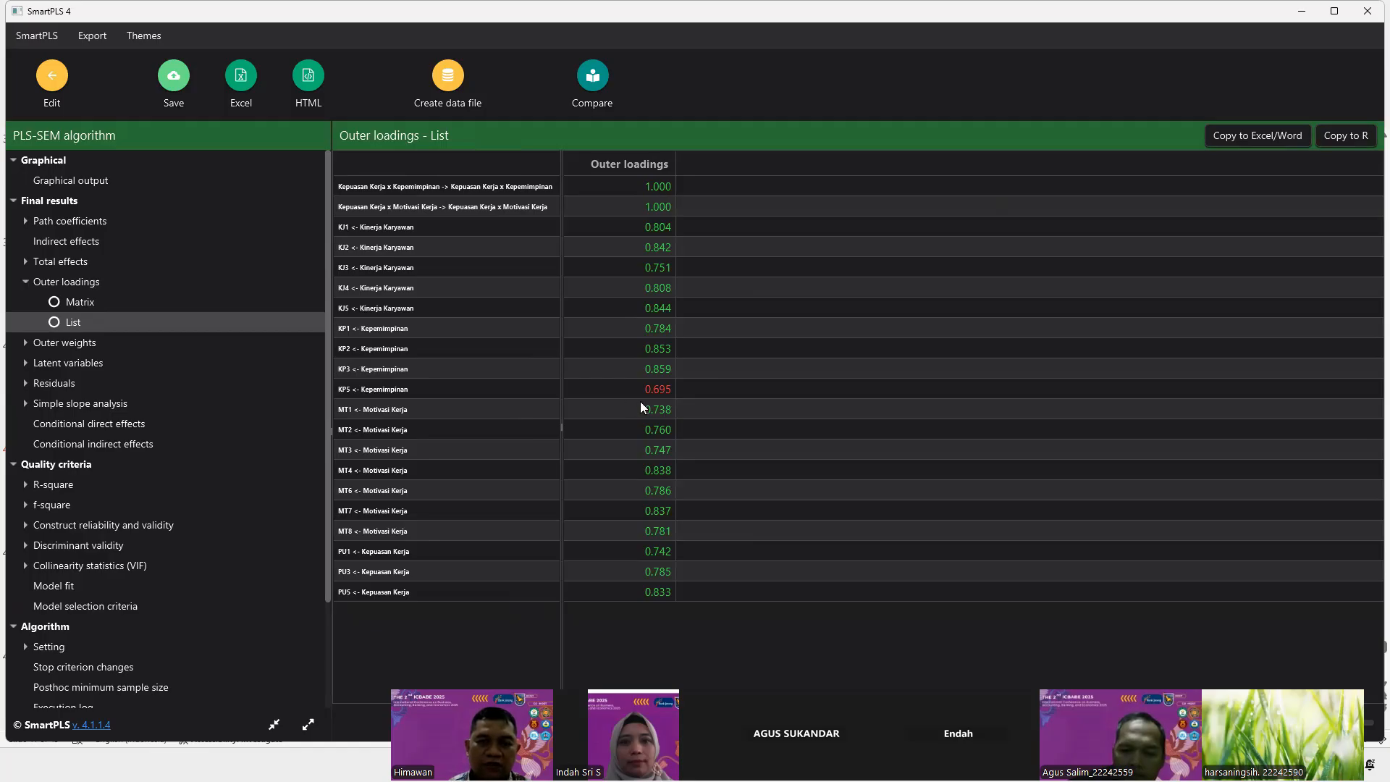
Return to the model, delete indicator KP5 from Kepemimpinan, and recalculate with the PLS-SEM algorithm
click(53, 79)
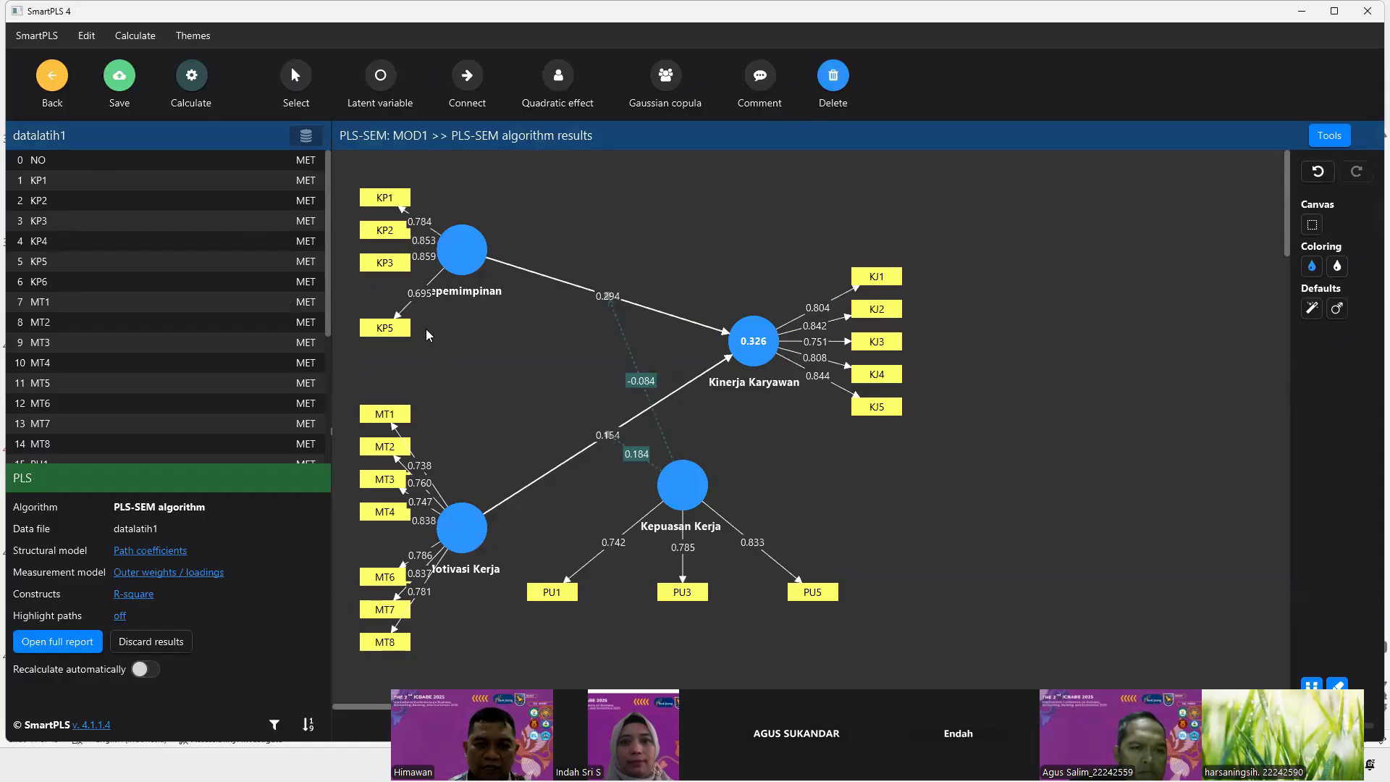
click(395, 324)
click(196, 74)
click(286, 113)
click(812, 607)
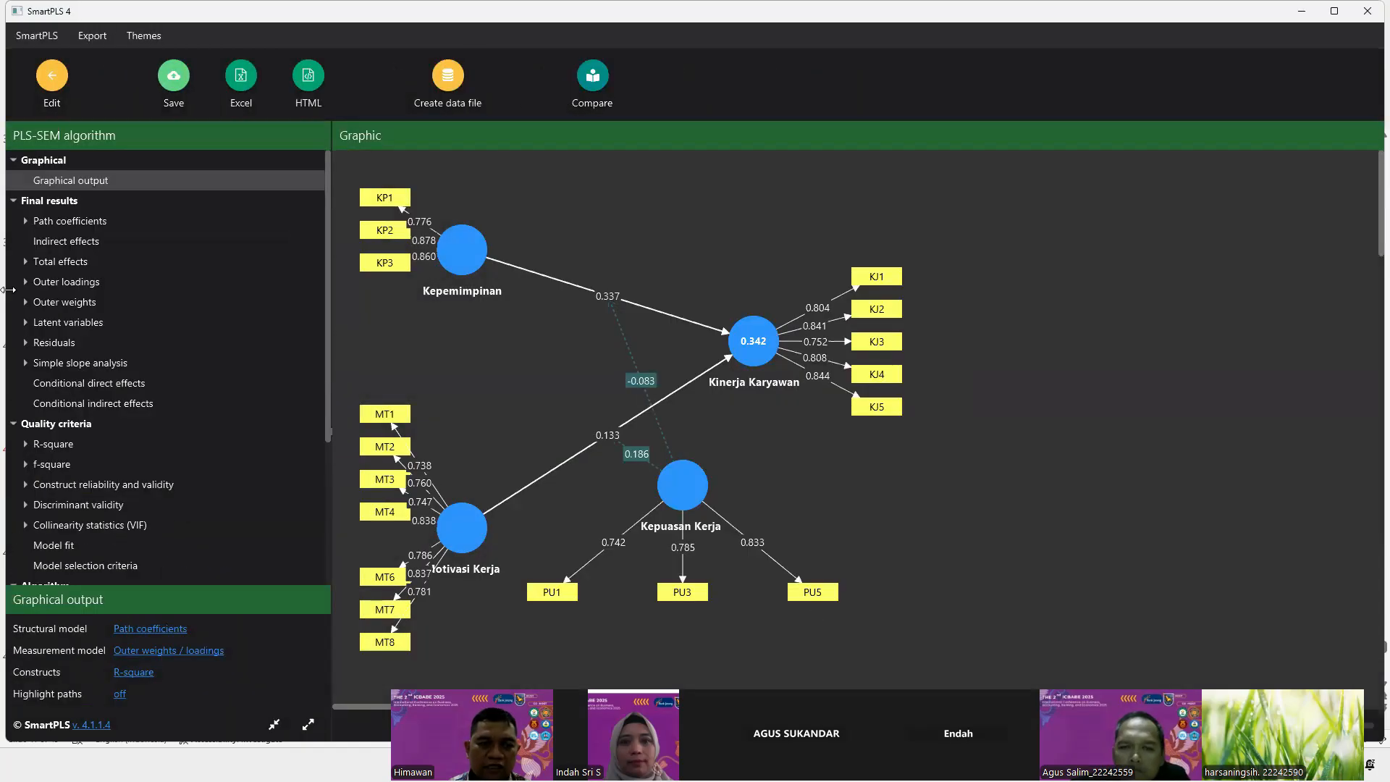
Examine the outer loadings list and the discriminant validity results: cross loadings, Fornell-Larcker criterion and HTMT matrix
click(47, 282)
click(71, 324)
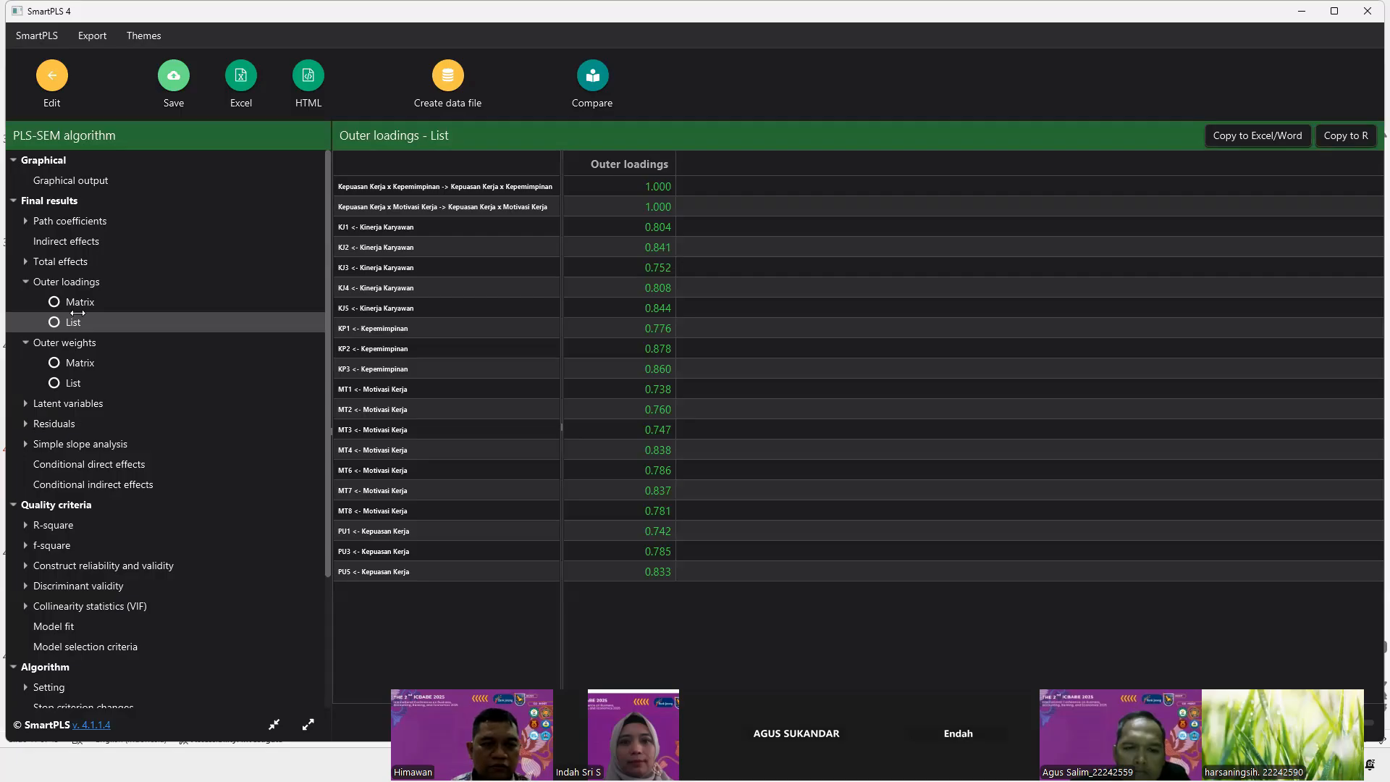
scroll(27, 444, down, 2)
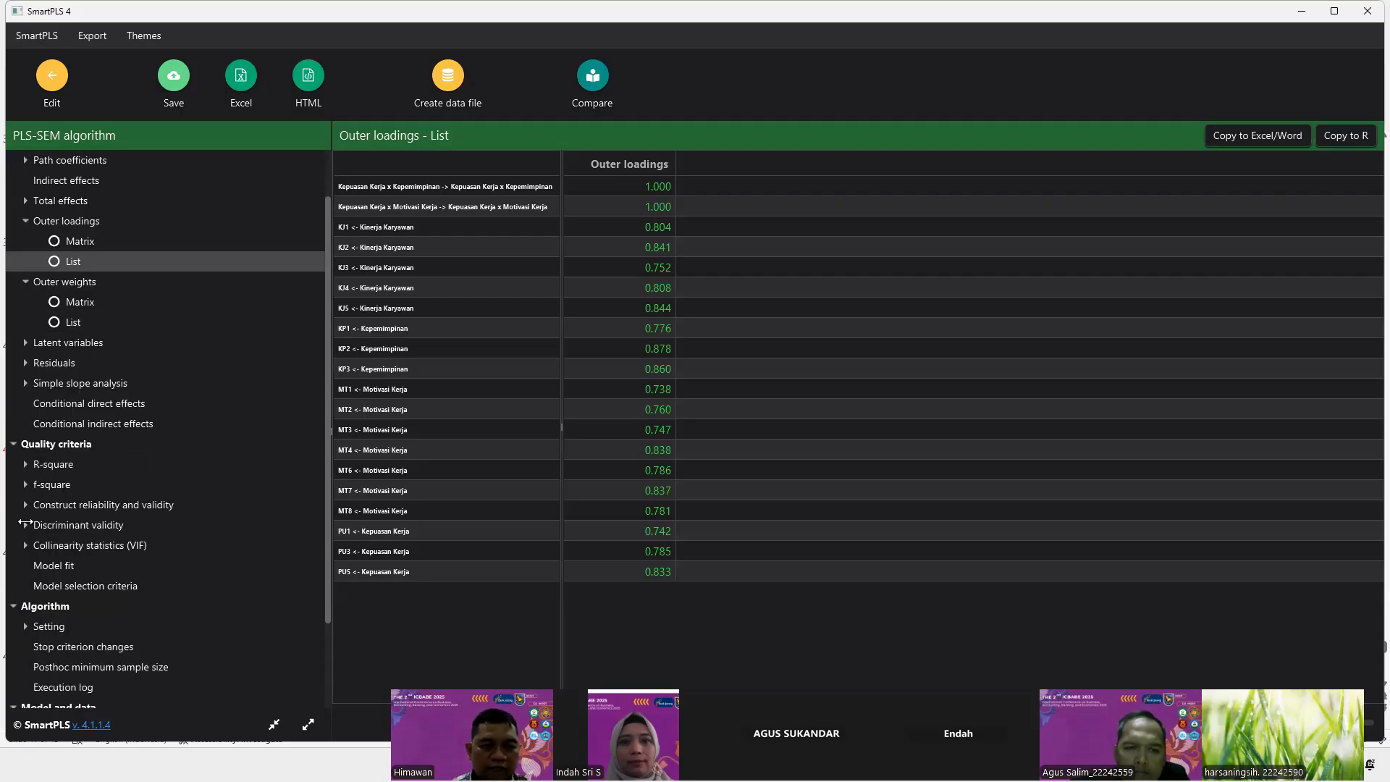
click(25, 524)
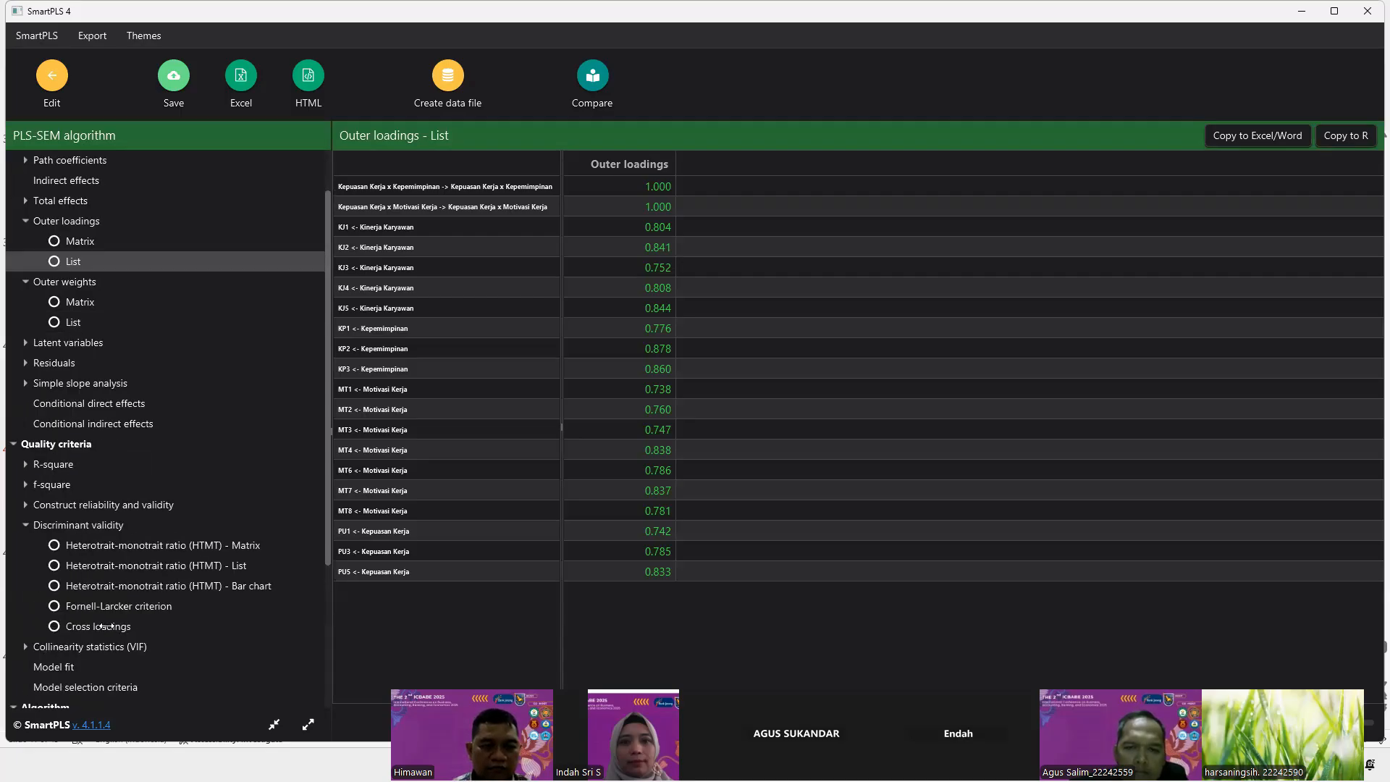
click(55, 626)
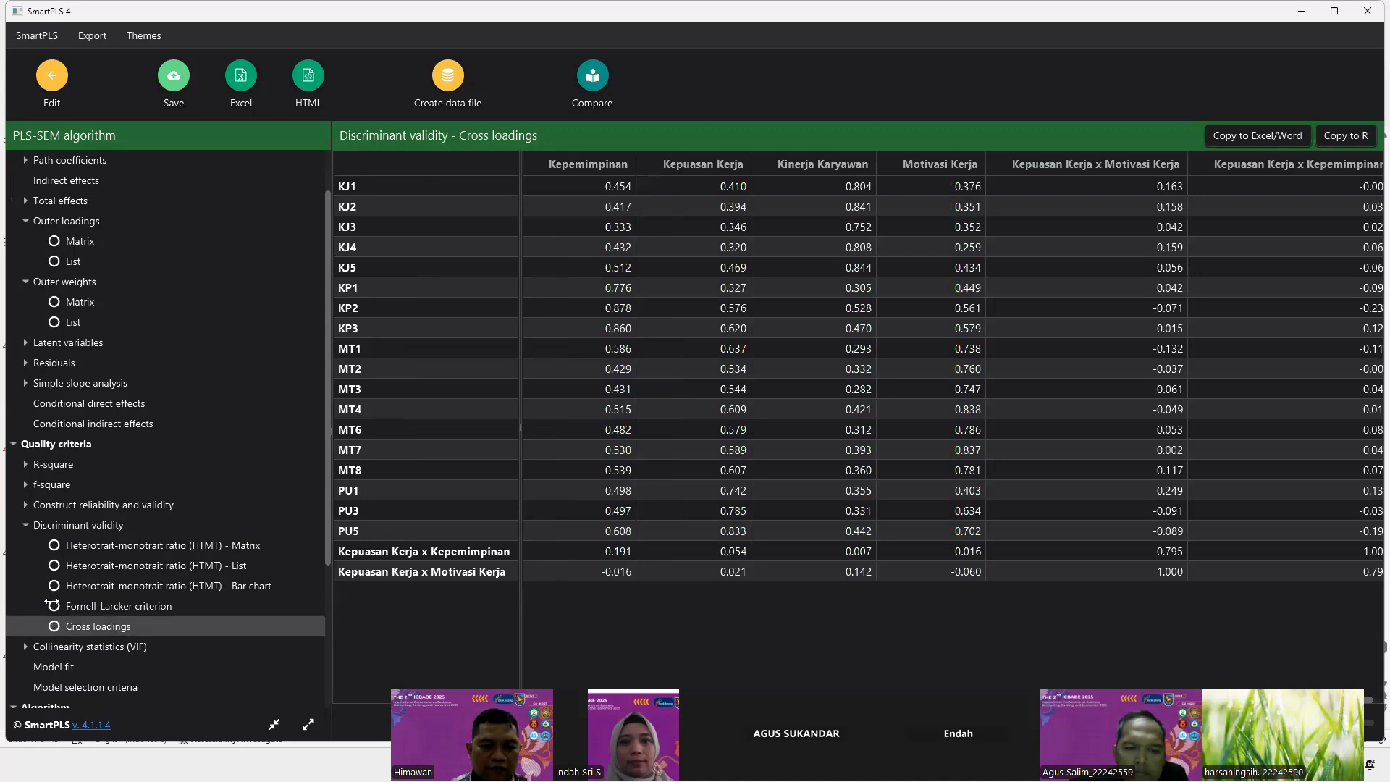
click(51, 603)
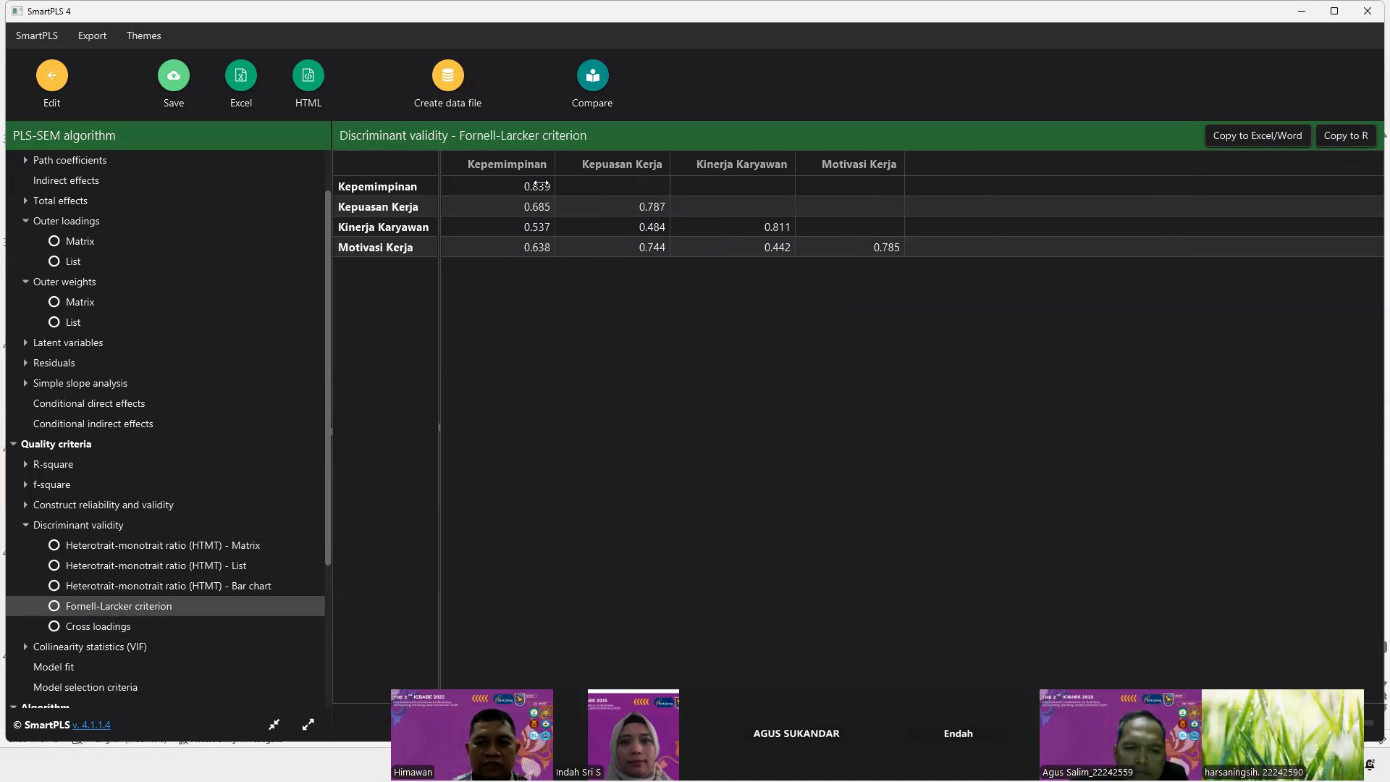
key(Down)
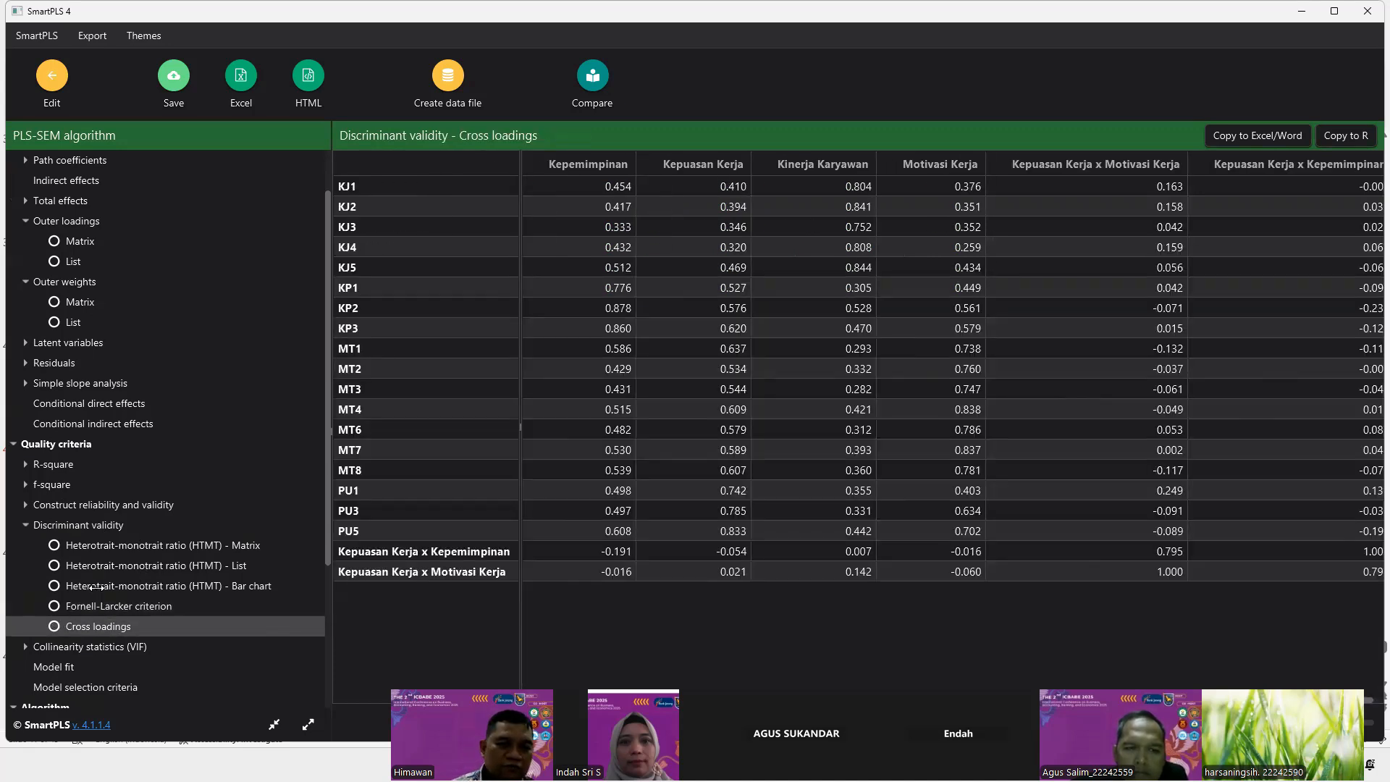
click(22, 524)
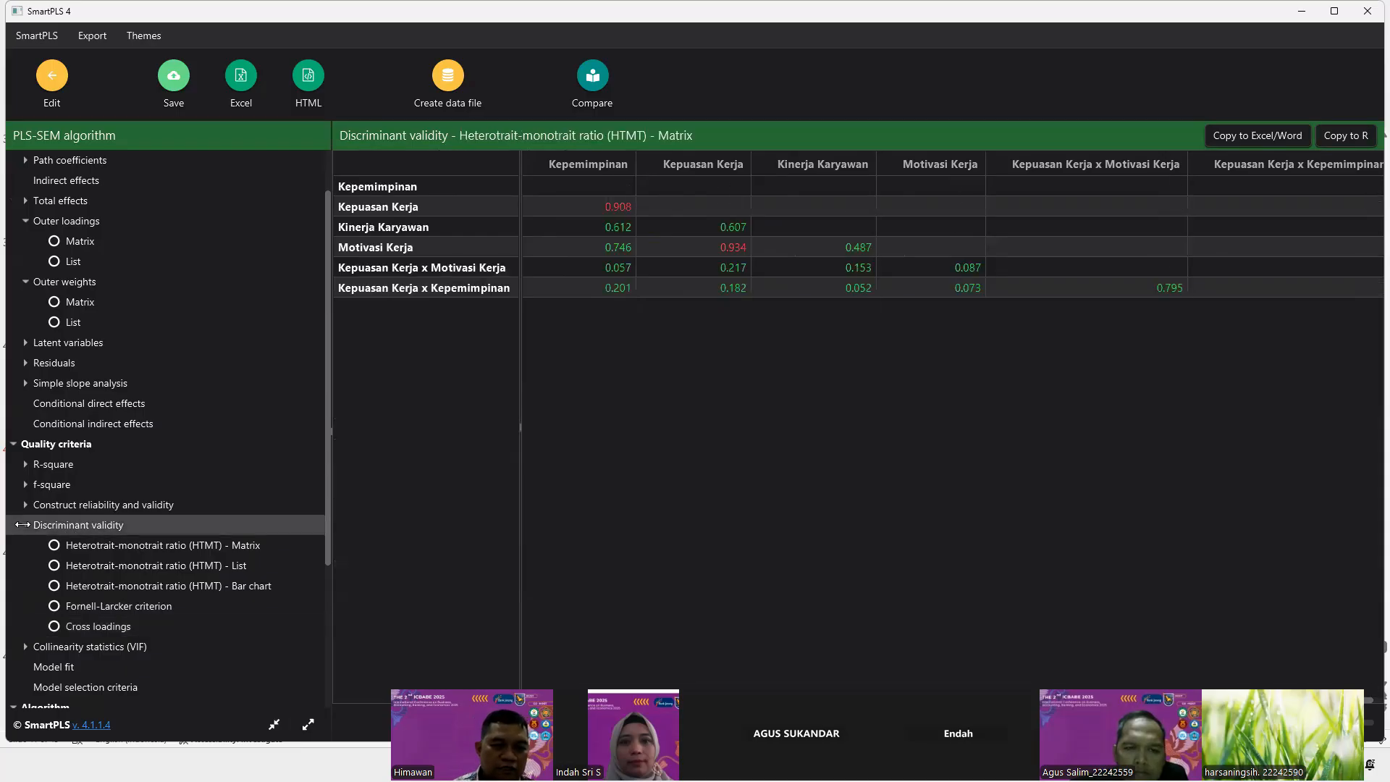
Check the construct reliability and validity overview and the model fit results
click(94, 503)
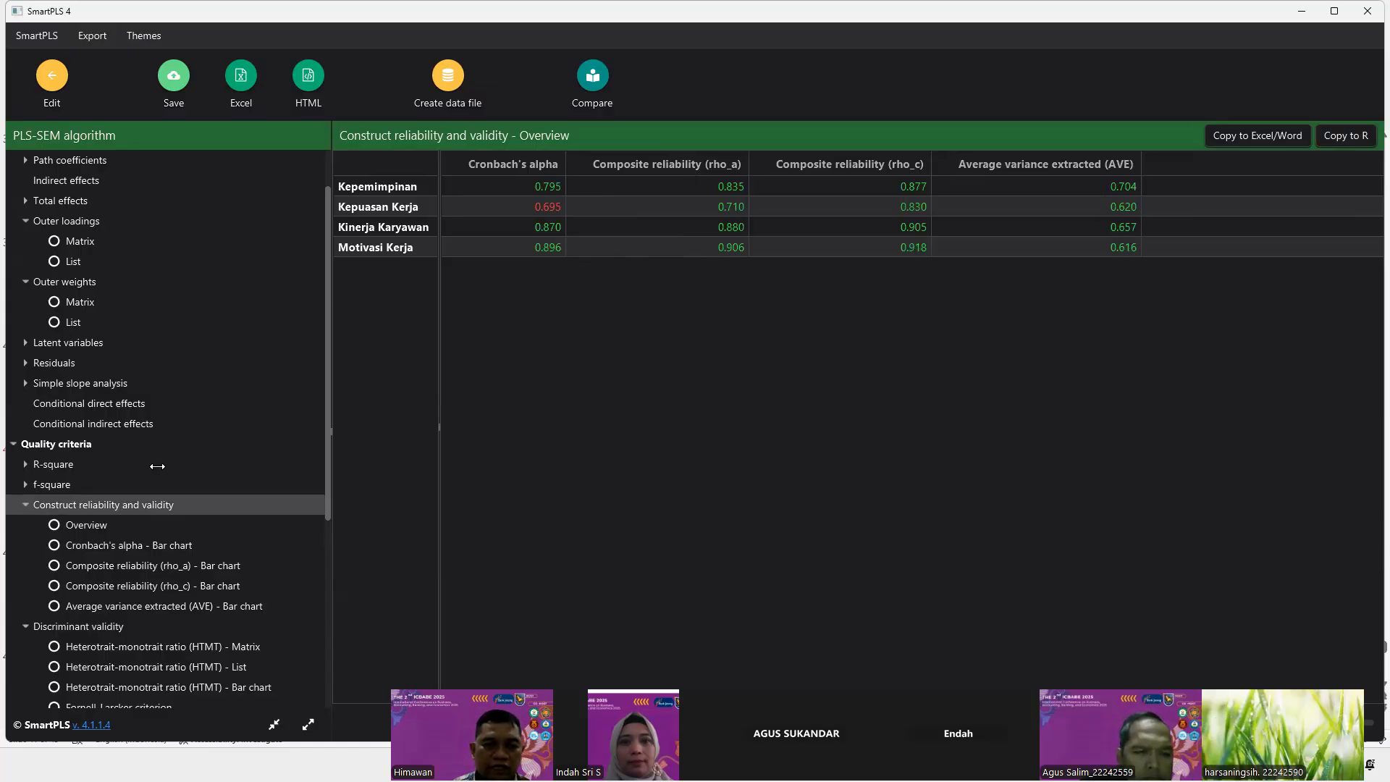
click(101, 505)
click(58, 666)
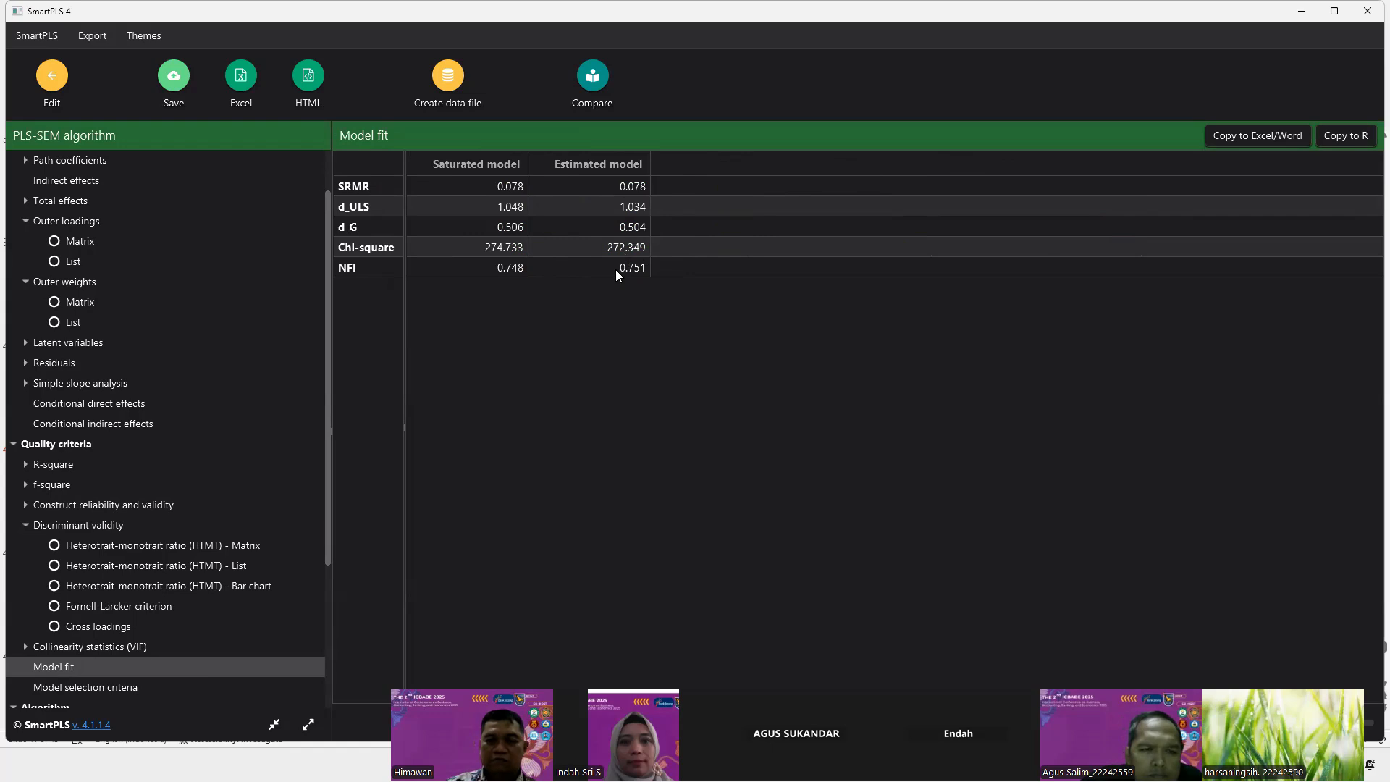
Check the outer model collinearity statistics (VIF) and the R-square overview for Kinerja Karyawan
click(109, 647)
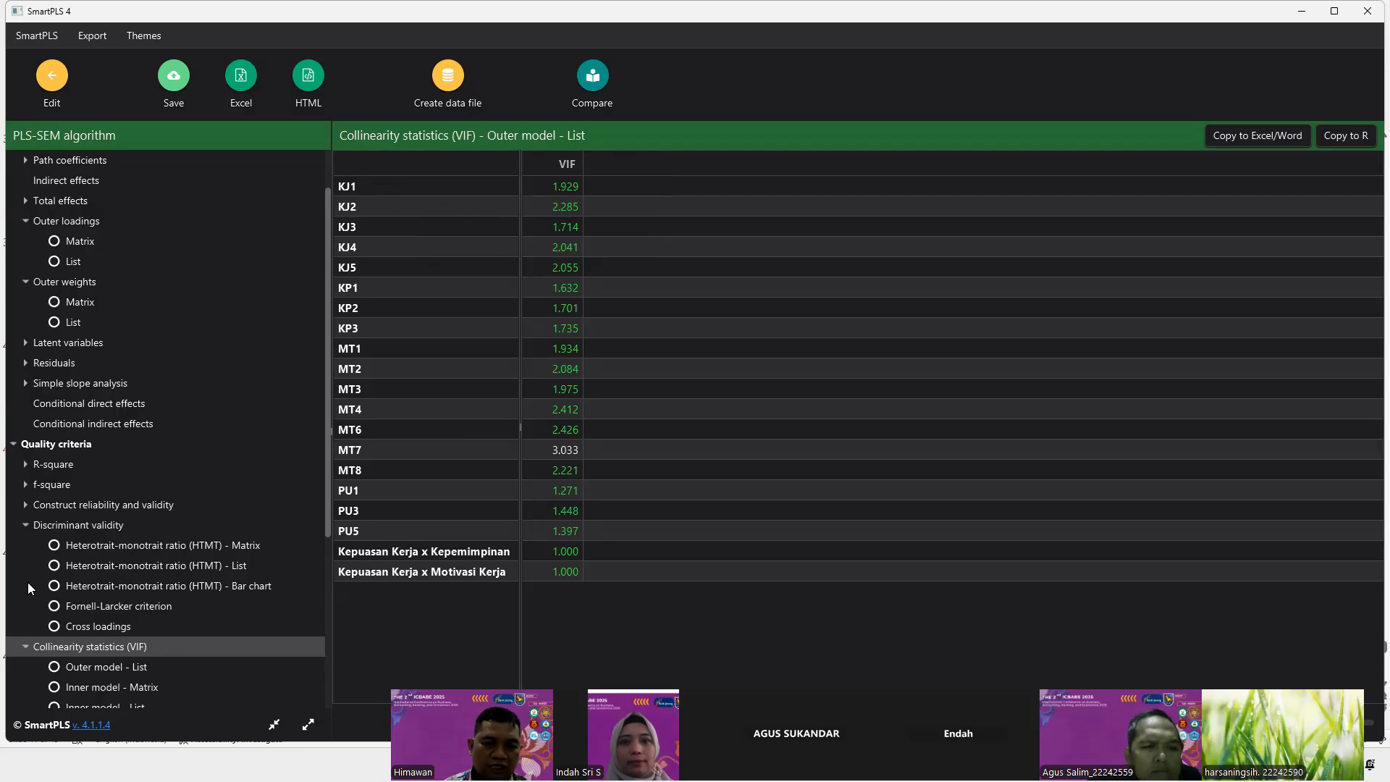
click(26, 525)
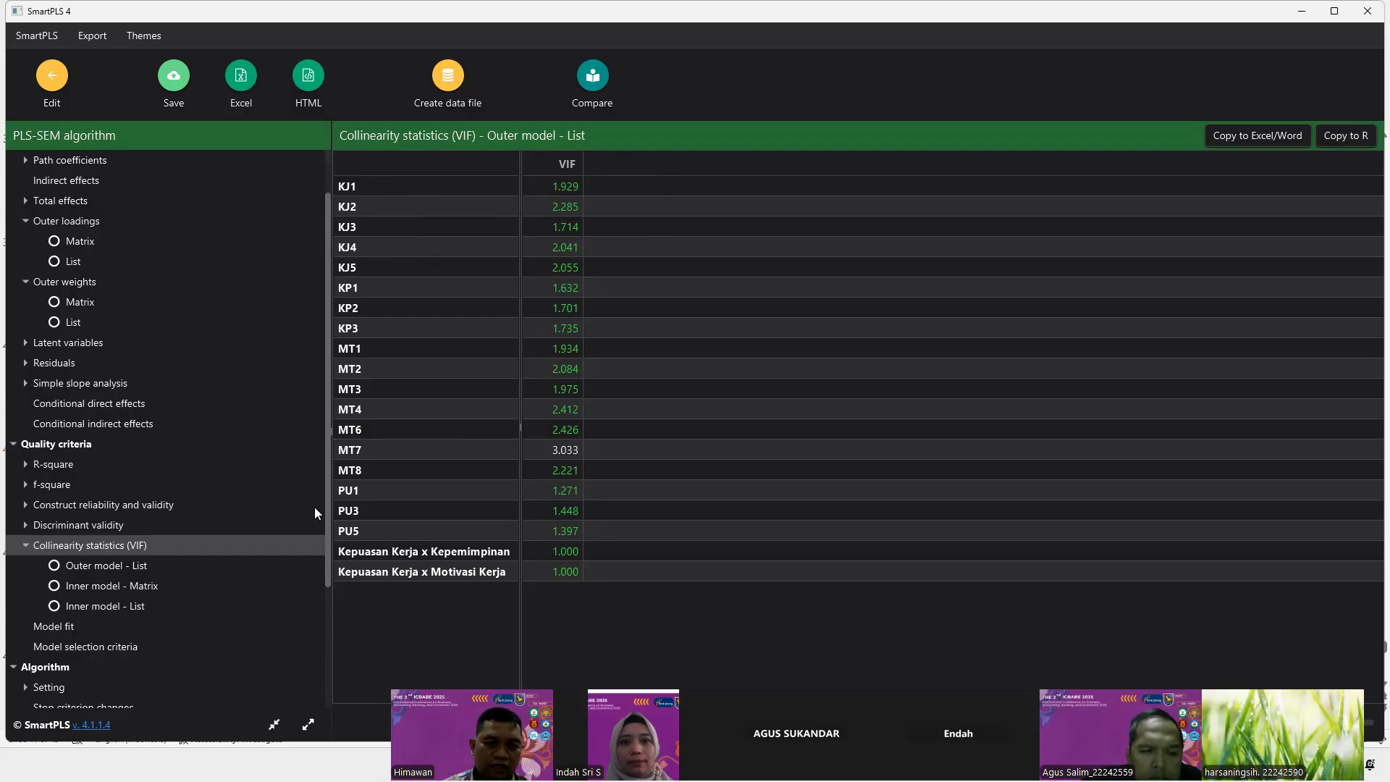
scroll(57, 237, up, 3)
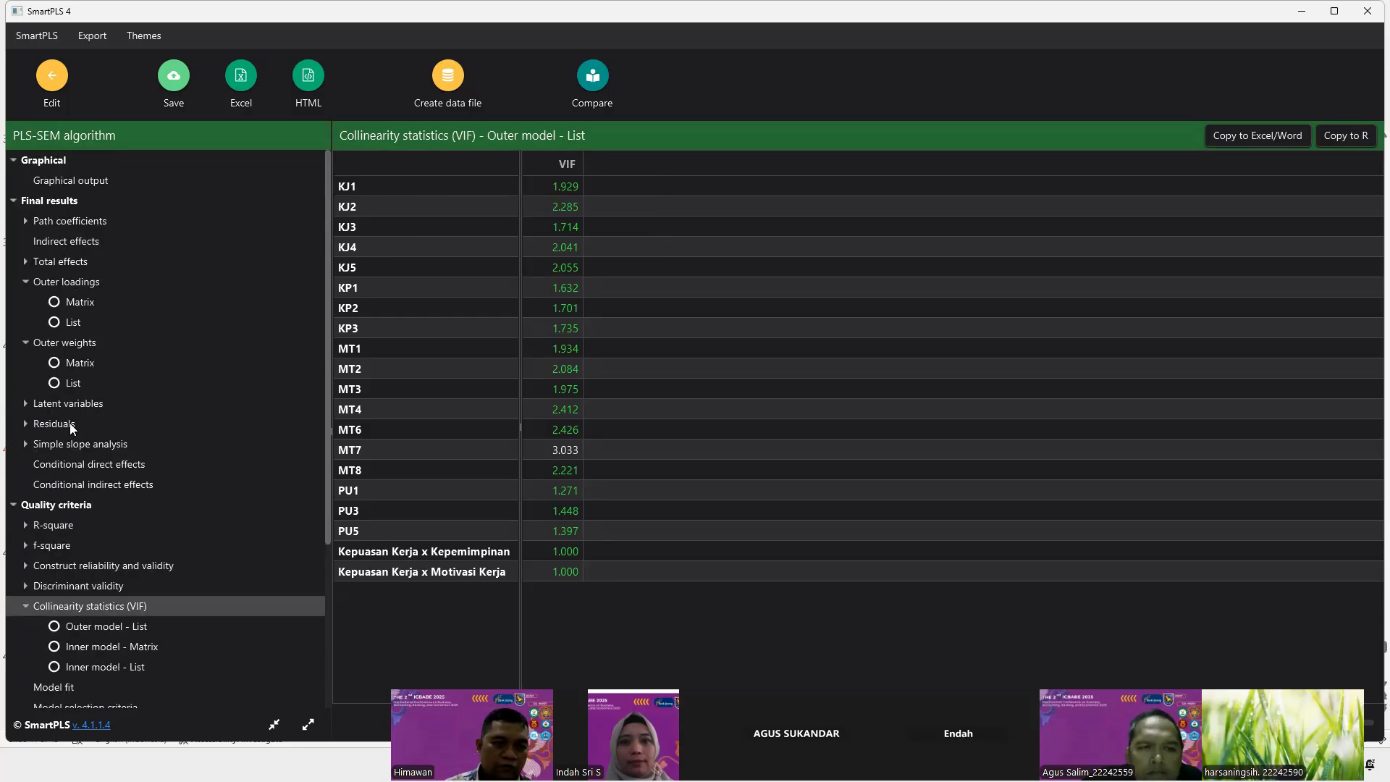
scroll(68, 520, down, 3)
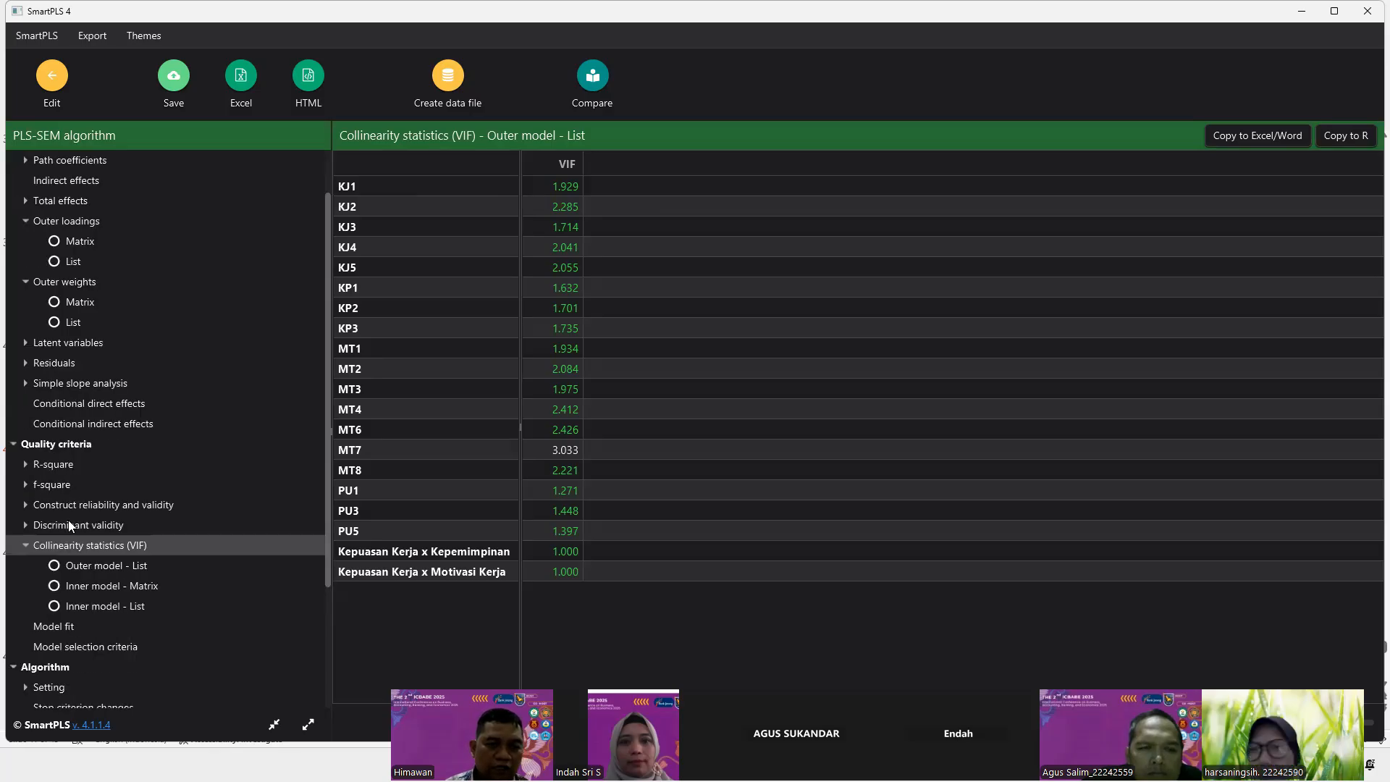
click(59, 464)
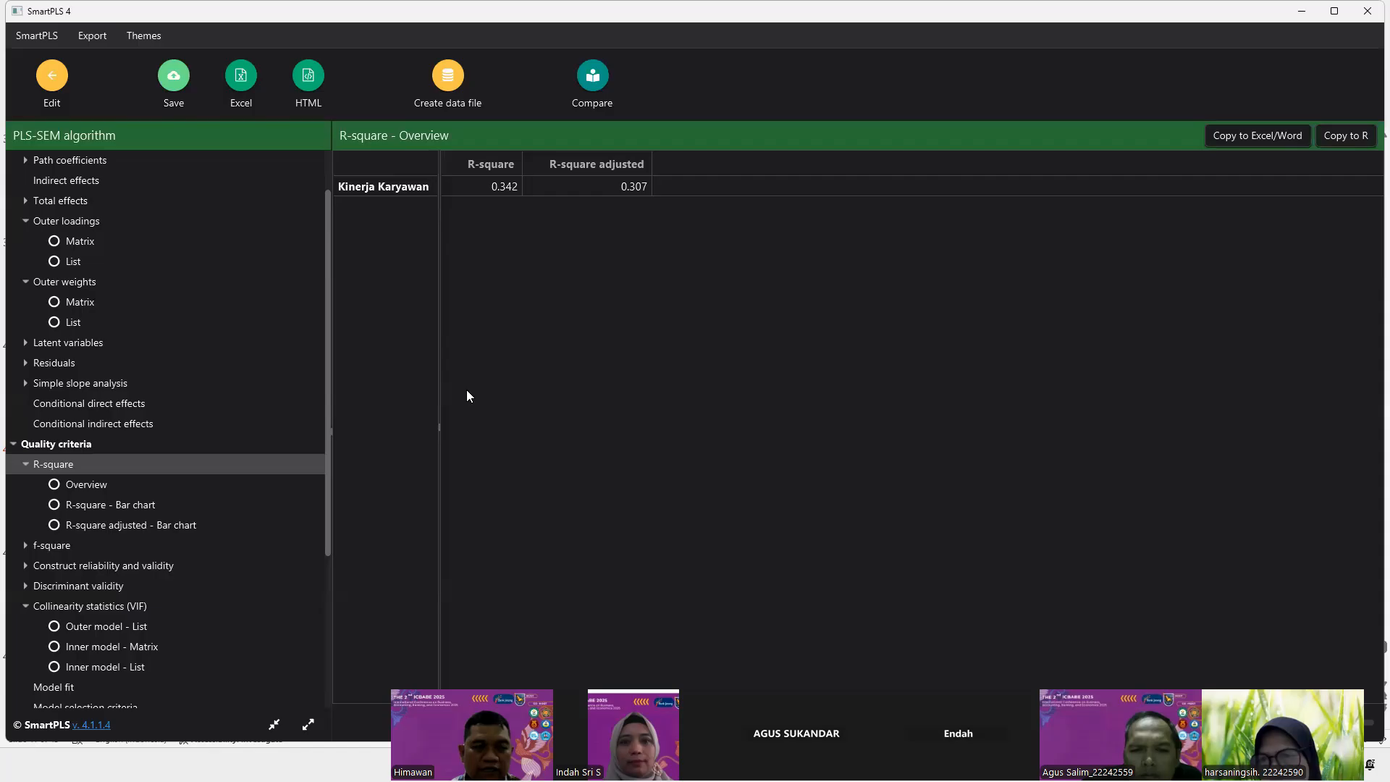
Return to the model and run Bootstrapping with 5000 subsamples, a one-tailed test and a 0.05 significance level
click(52, 75)
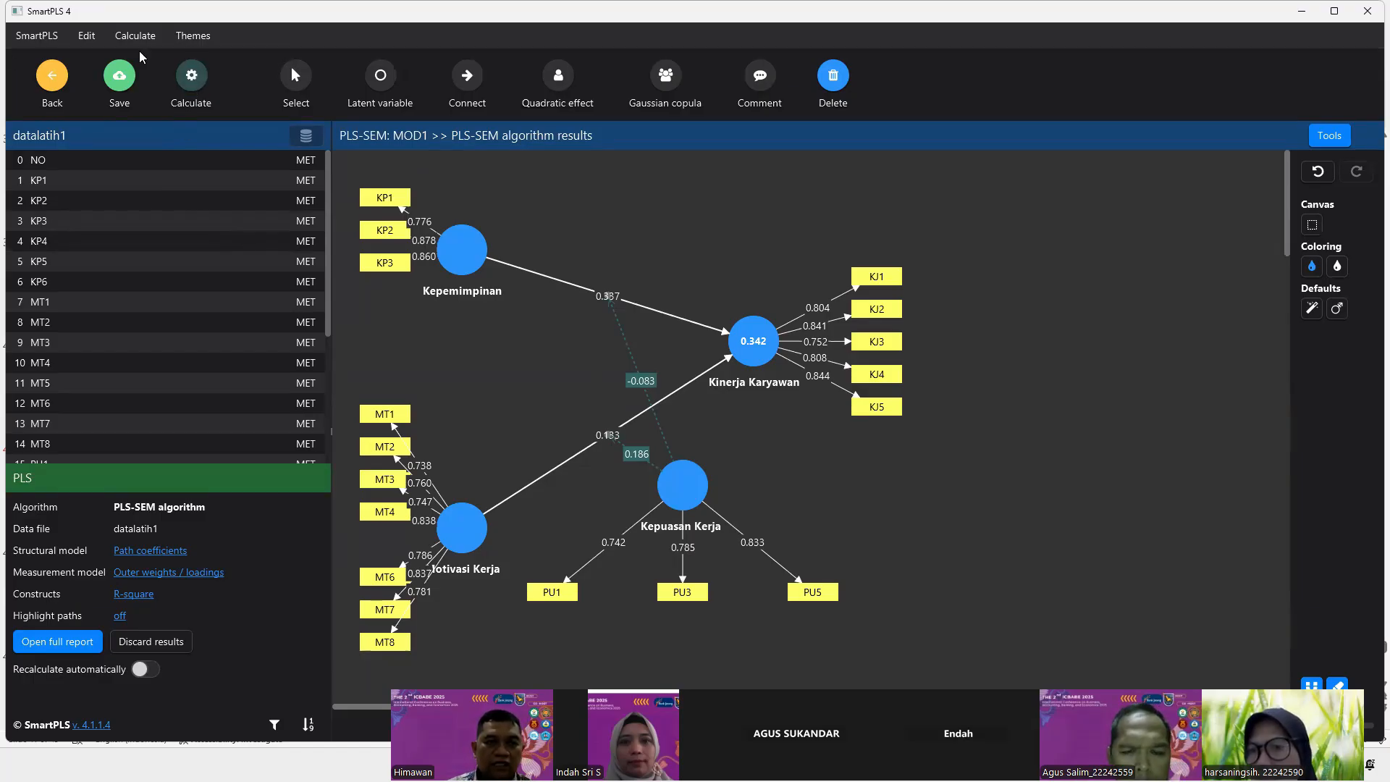
click(191, 77)
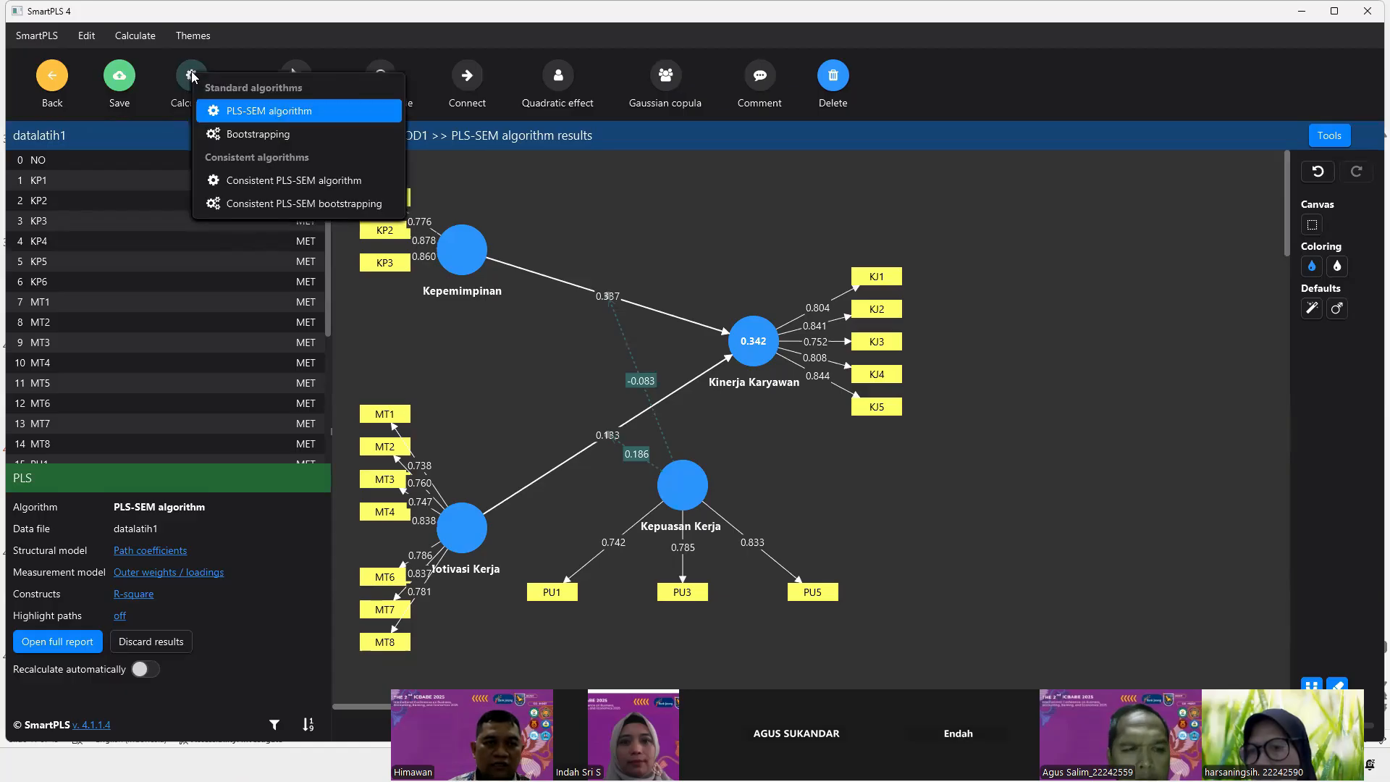
click(267, 134)
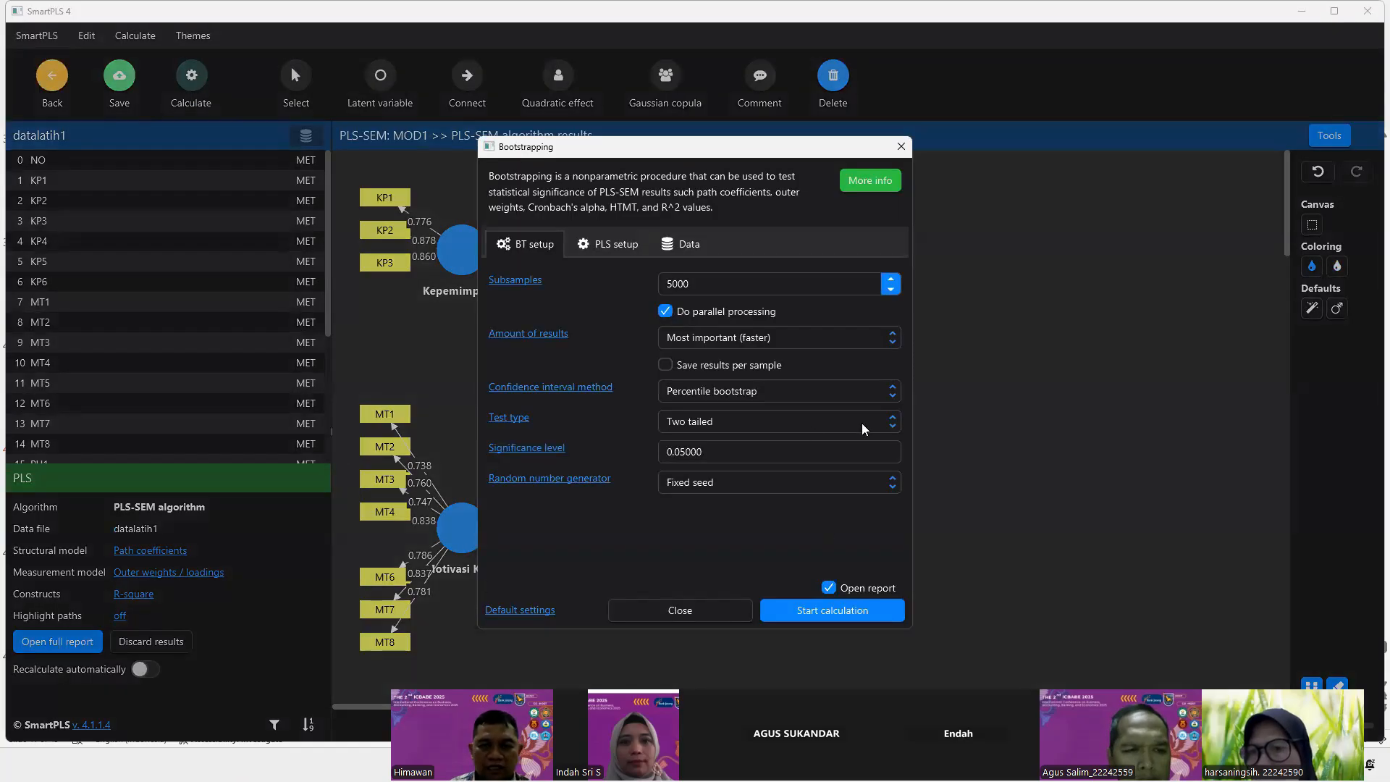
click(870, 422)
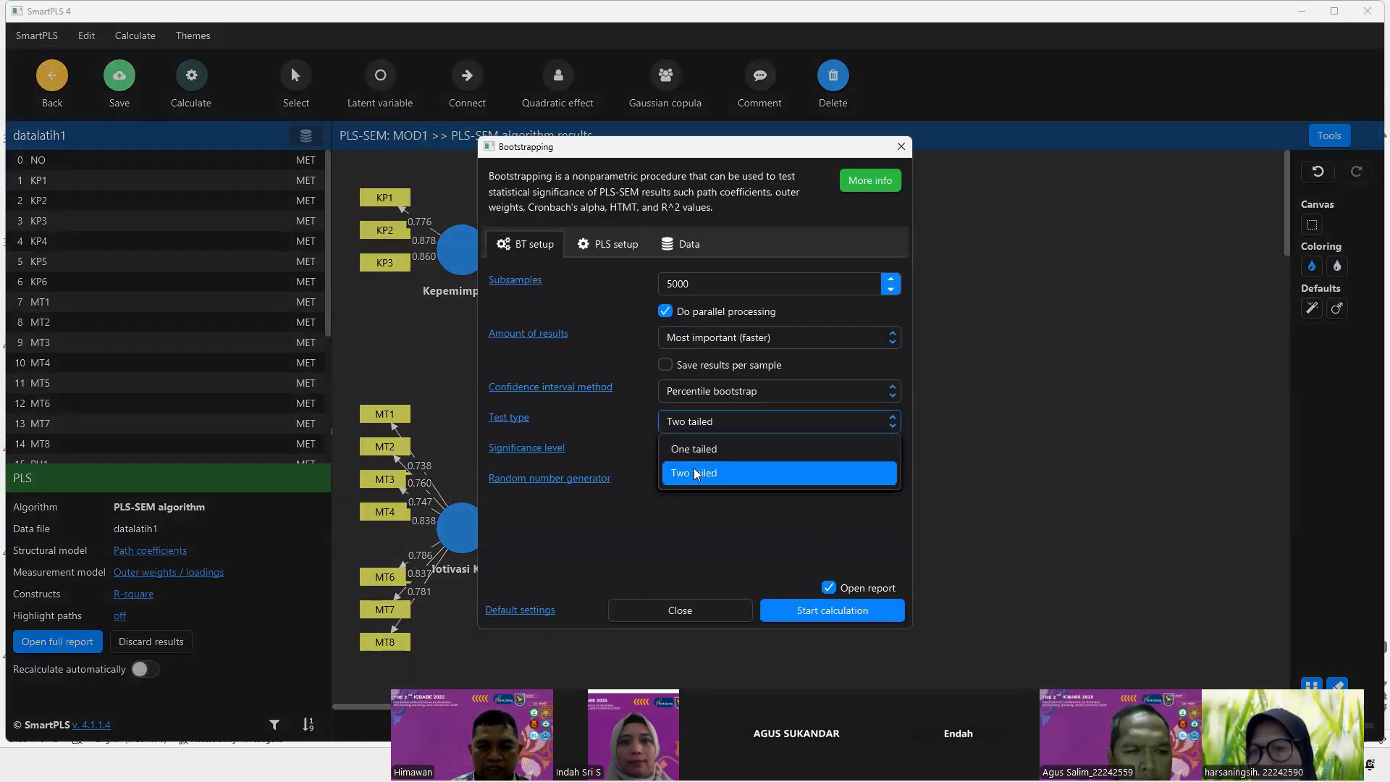
click(696, 448)
click(800, 609)
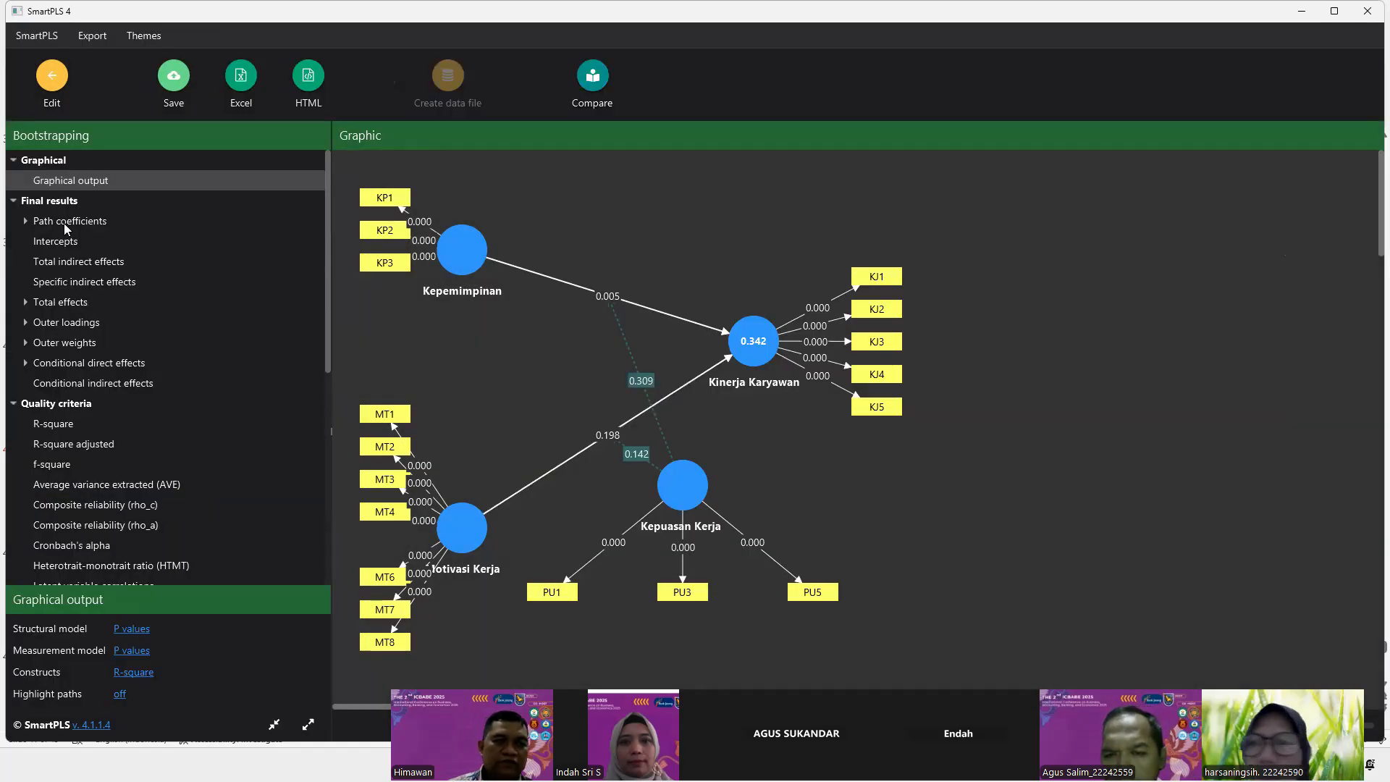
Examine the bootstrapped path coefficients with T values and p values, adjusting the path-name column's width to read the full names
click(64, 223)
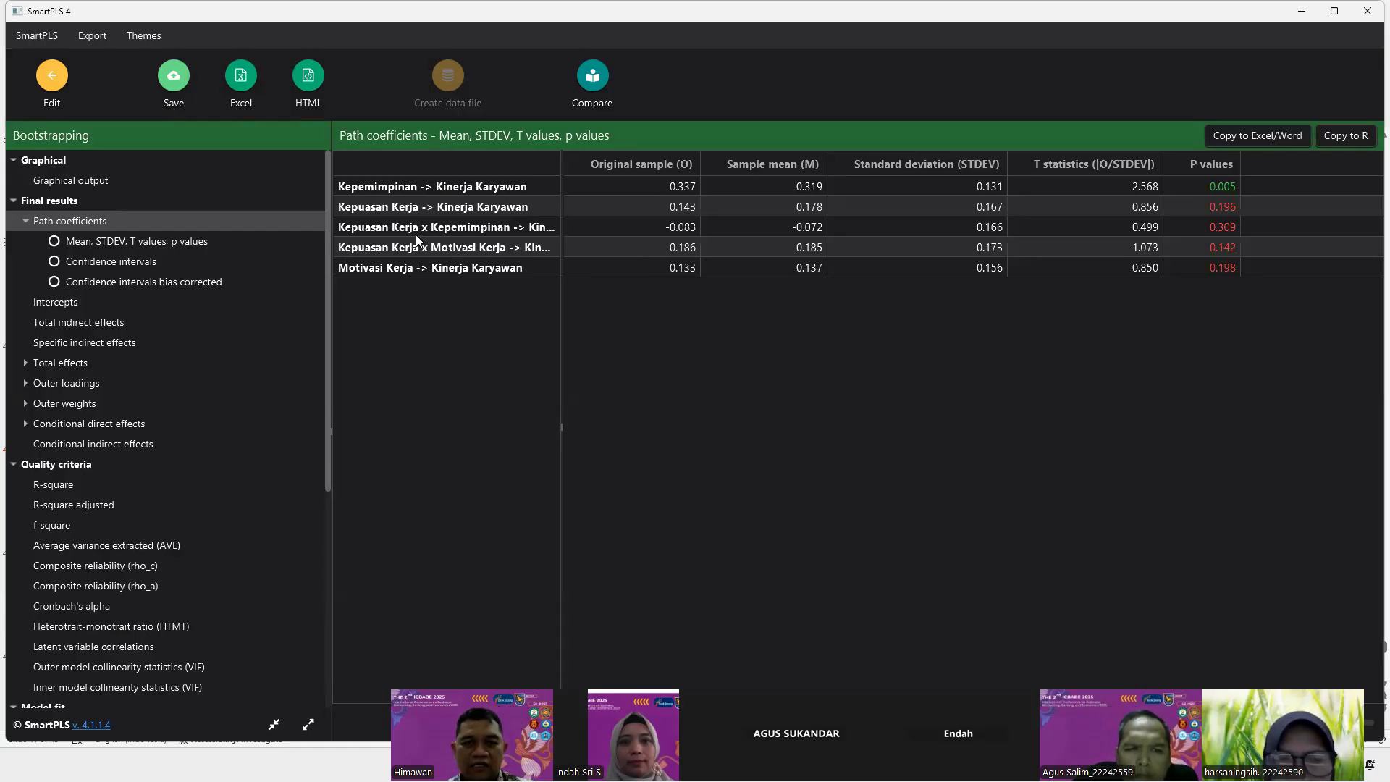
drag(561, 291, 733, 292)
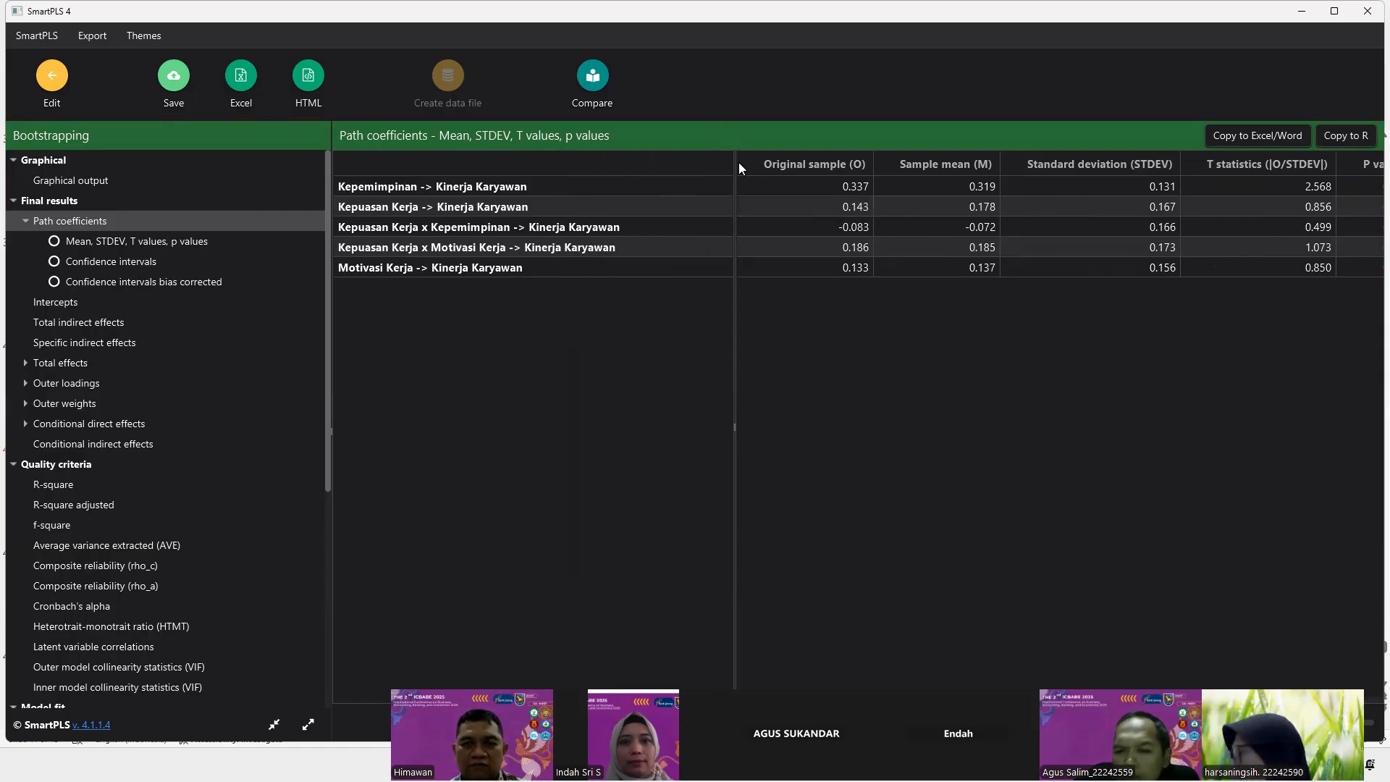
drag(734, 172, 608, 172)
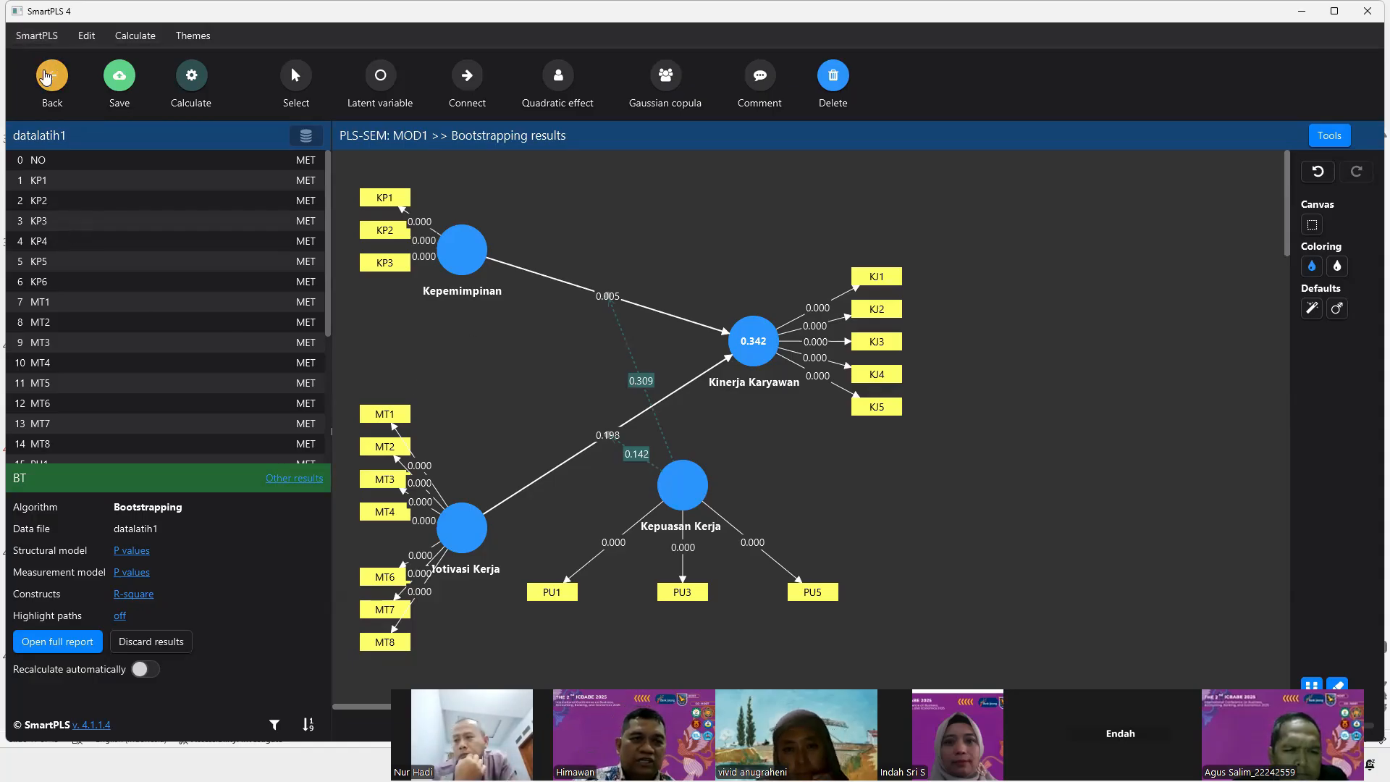
Leave the MOD1 model for the workspace overview and collapse the Latihan1 and Moderating projects
click(47, 78)
click(654, 419)
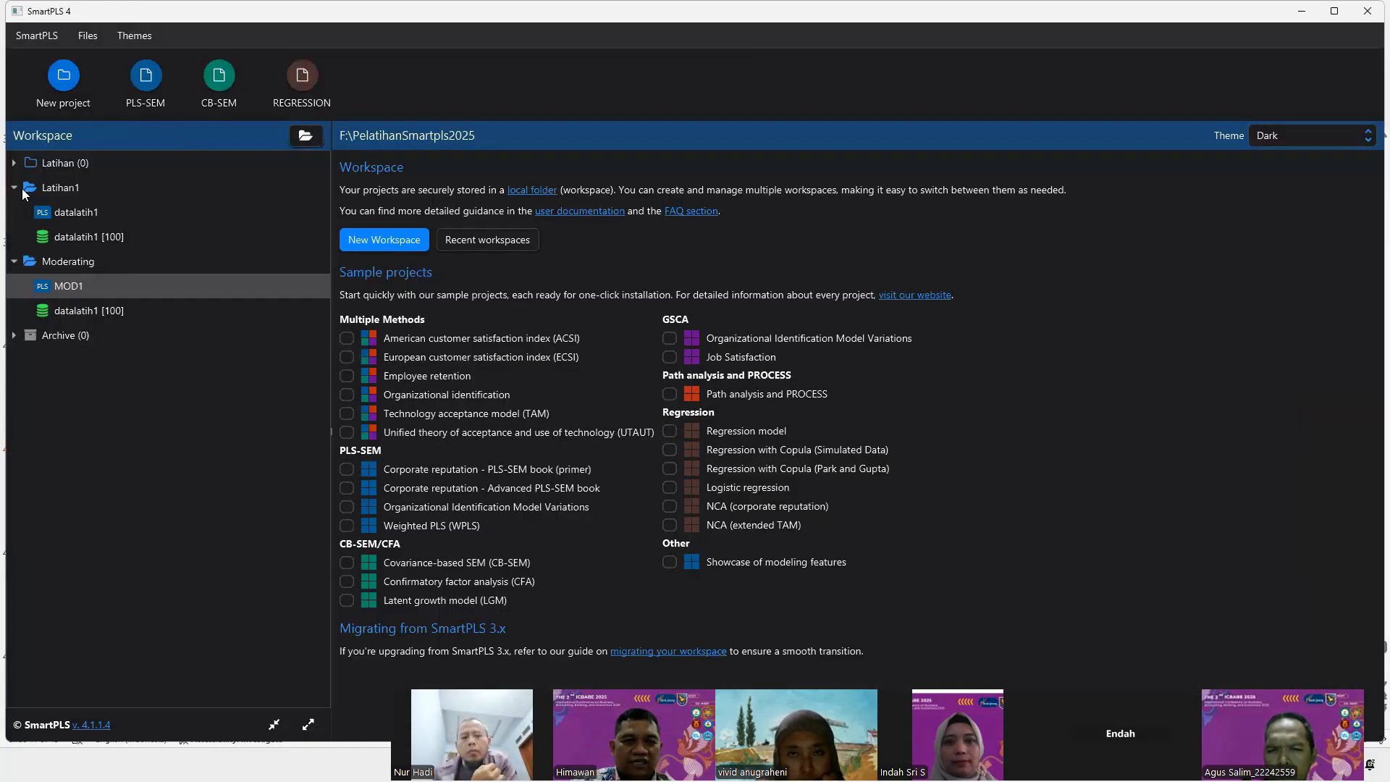
click(15, 188)
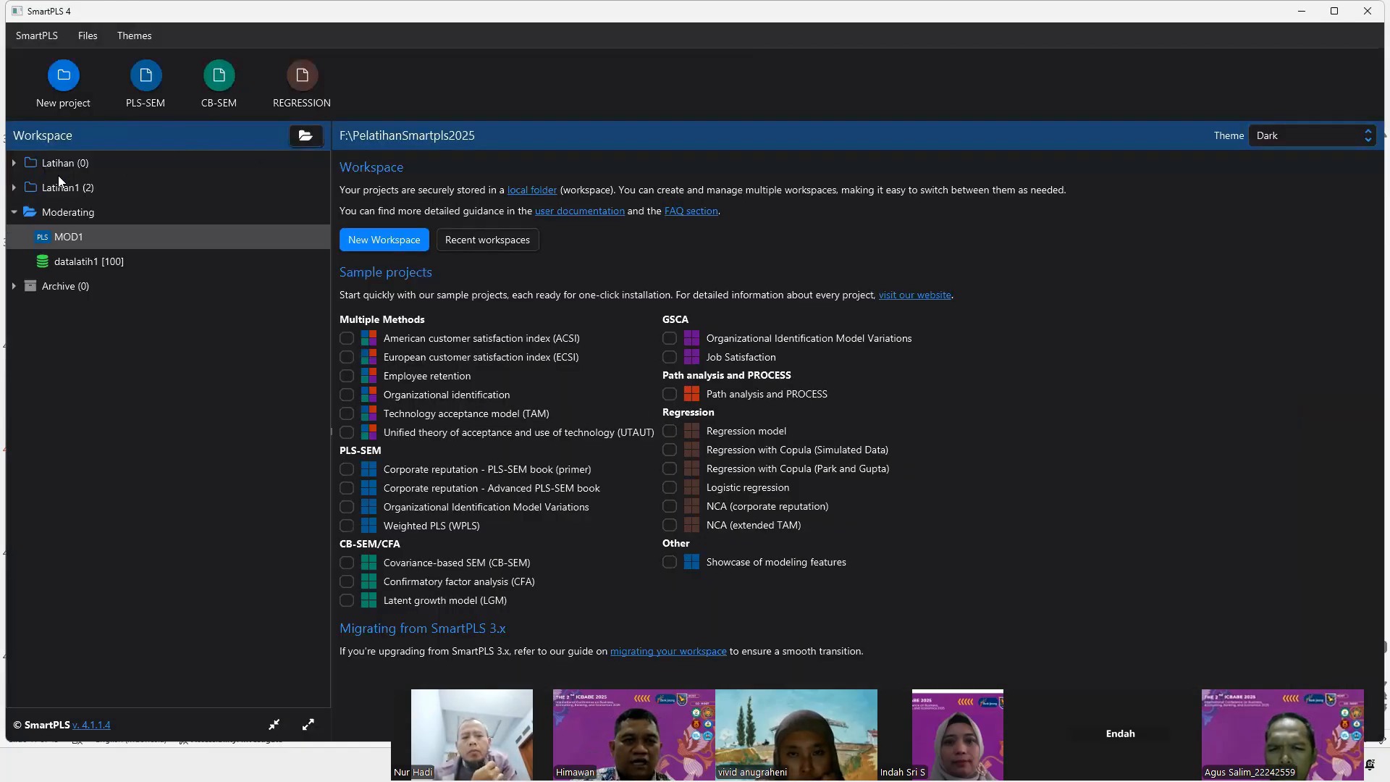
click(16, 211)
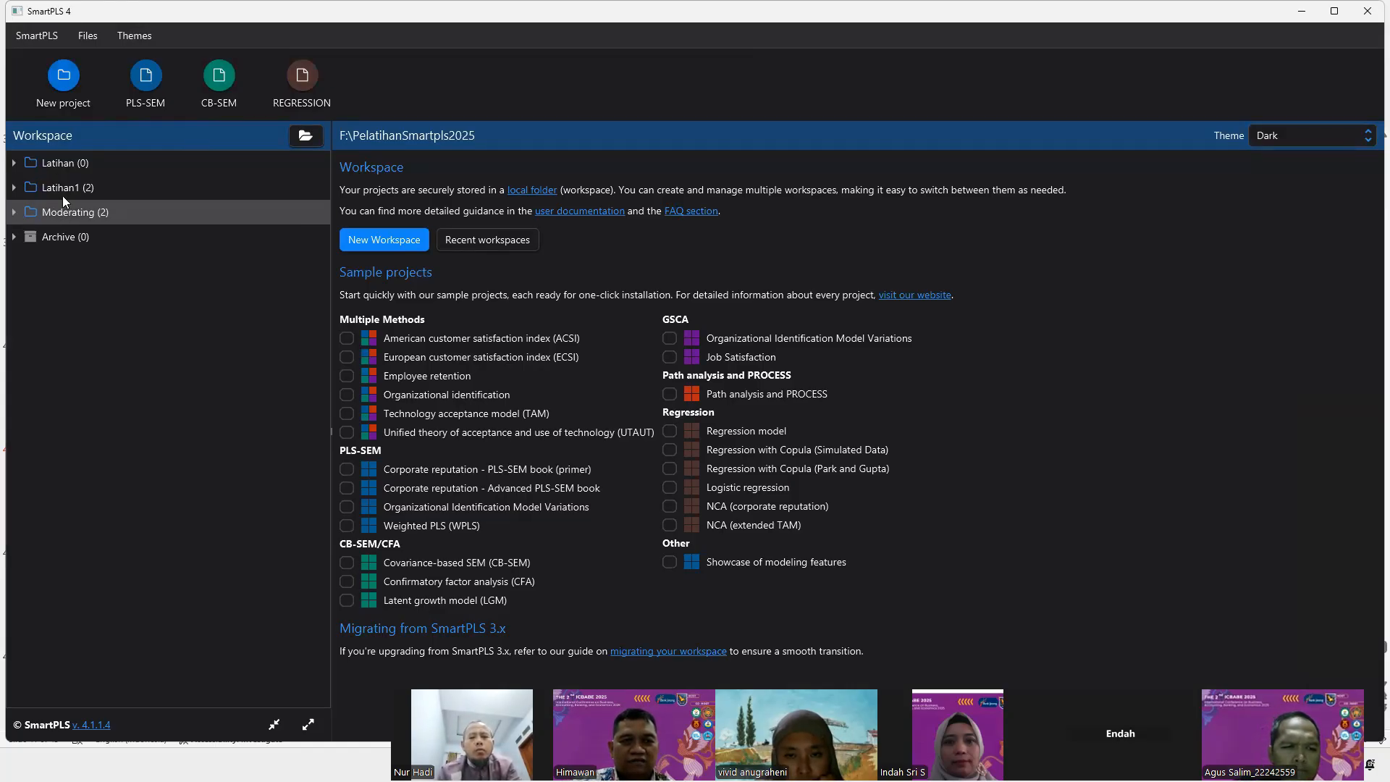
Start creating a new project in the workspace
click(61, 79)
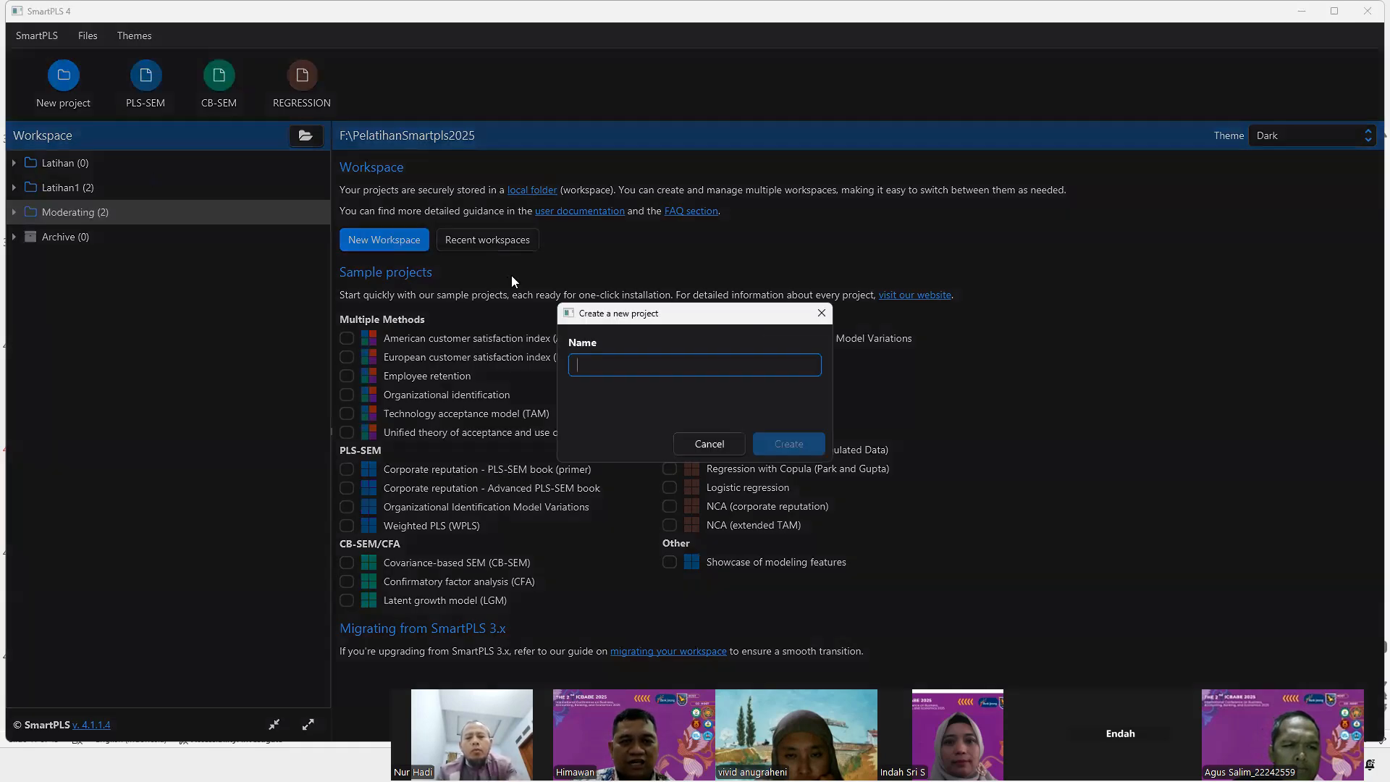